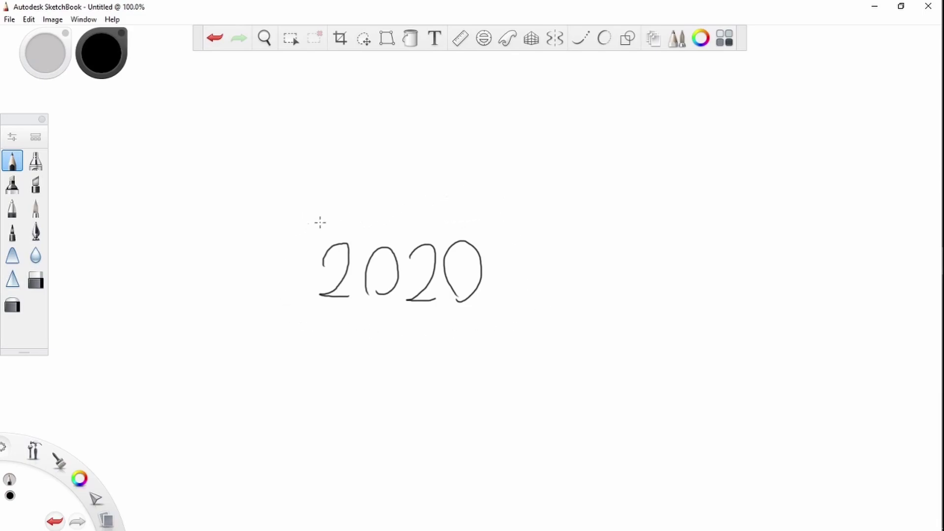
Draw a rectangular dumpster front around the 2020 lettering, with a small angular handle bracket on each side.
mouse_move(306, 229)
left_mouse_down()
mouse_move(502, 226)
mouse_move(493, 295)
left_mouse_up()
left_click_drag(497, 236, 497, 297)
left_click_drag(306, 229, 308, 308)
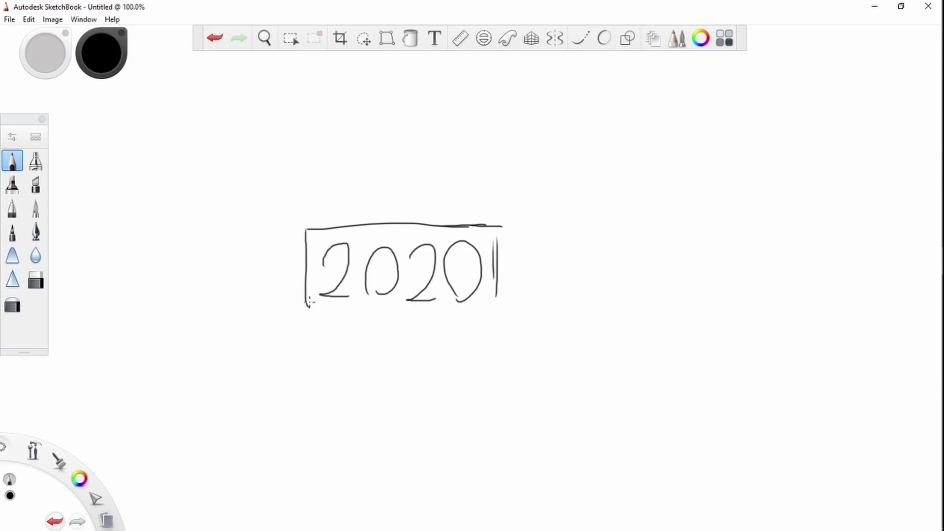
mouse_move(307, 253)
left_mouse_down()
mouse_move(308, 319)
mouse_move(496, 314)
left_mouse_up()
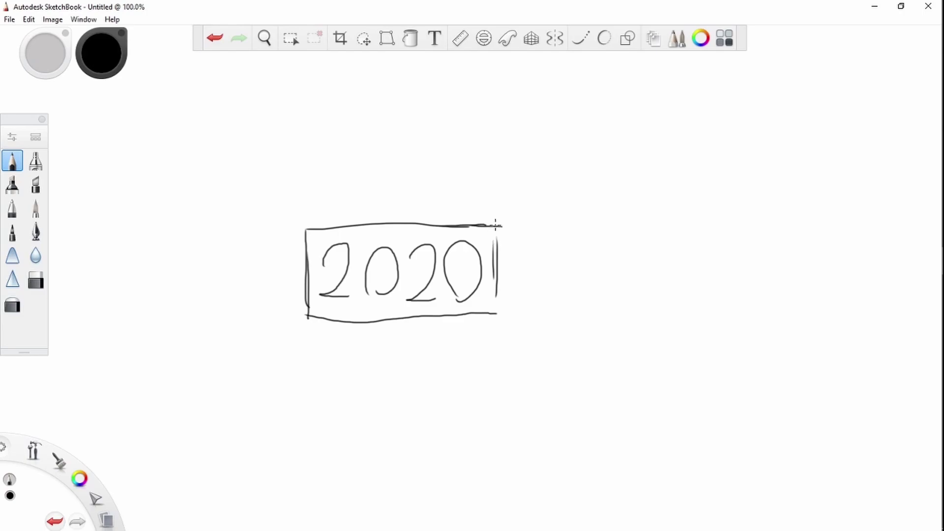
left_click_drag(495, 225, 496, 313)
mouse_move(306, 250)
left_mouse_down()
mouse_move(297, 283)
mouse_move(310, 294)
left_mouse_up()
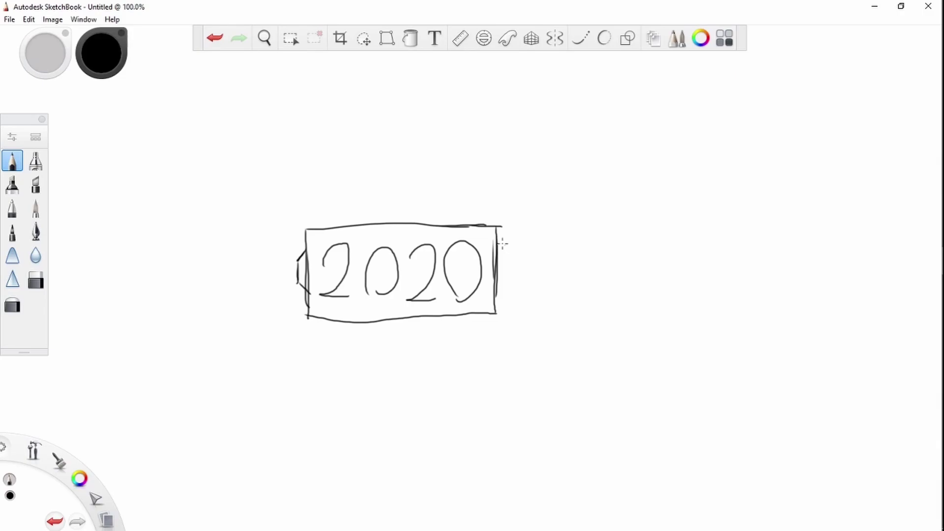
left_click_drag(498, 246, 496, 290)
Draw a pointed flame outline above the dumpster front and thicken the strokes of the first 2 and 0.
mouse_move(314, 226)
left_mouse_down()
mouse_move(333, 162)
mouse_move(349, 174)
mouse_move(393, 126)
mouse_move(416, 125)
mouse_move(433, 157)
mouse_move(459, 147)
mouse_move(492, 211)
mouse_move(488, 229)
left_mouse_up()
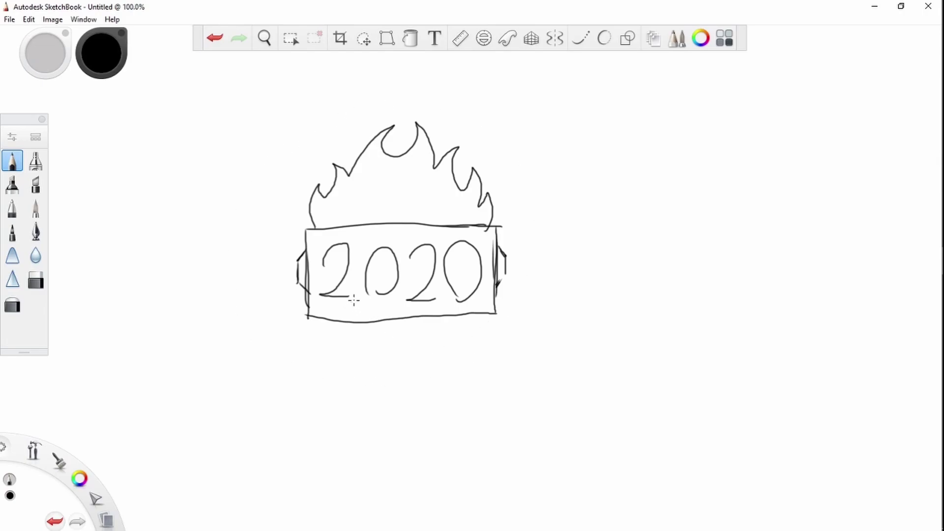
mouse_move(365, 281)
left_mouse_down()
mouse_move(398, 290)
mouse_move(385, 299)
left_mouse_up()
mouse_move(325, 264)
left_mouse_down()
mouse_move(323, 250)
mouse_move(352, 253)
mouse_move(336, 290)
mouse_move(320, 295)
mouse_move(351, 289)
left_mouse_up()
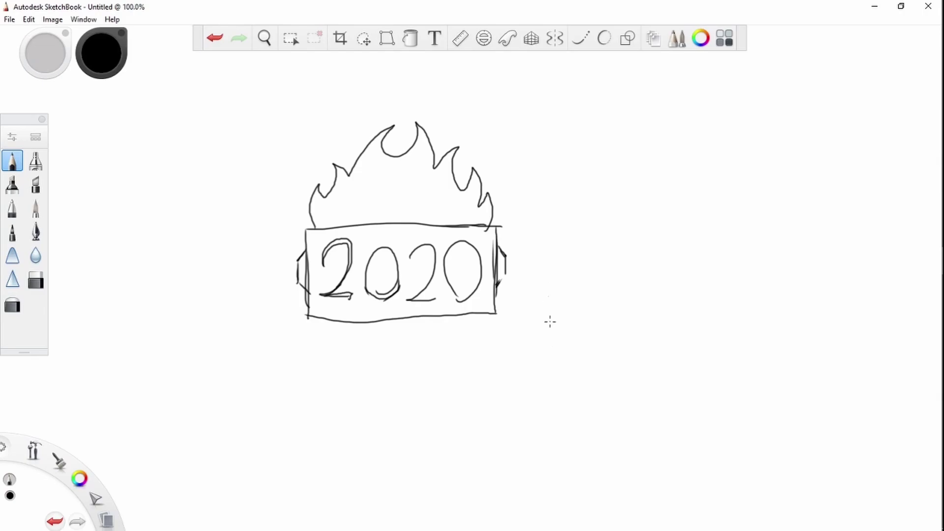
Sketch a perspective dumpster beside the front view, outlining its slanted top face and two front vertical edges.
mouse_move(546, 274)
left_mouse_down()
mouse_move(548, 316)
mouse_move(552, 294)
left_mouse_up()
mouse_move(546, 273)
left_mouse_down()
mouse_move(604, 228)
mouse_move(710, 231)
left_mouse_up()
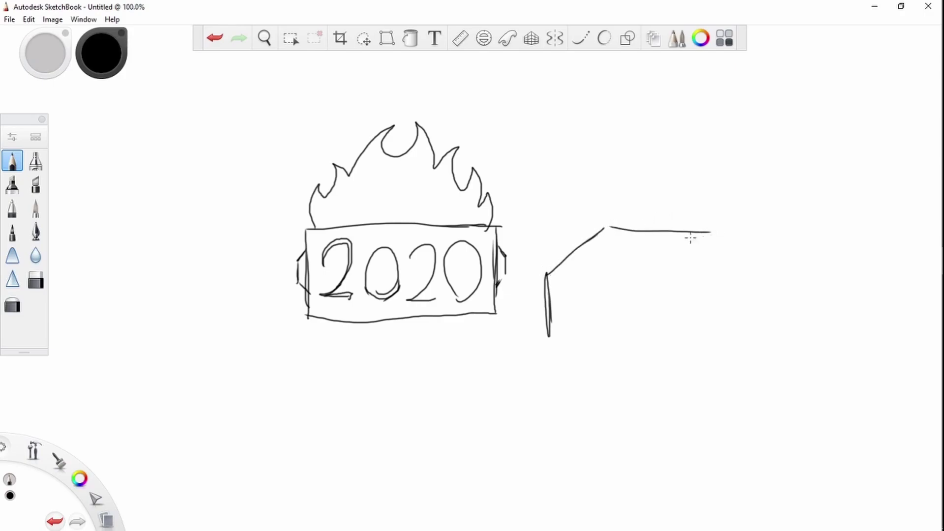
mouse_move(617, 227)
left_mouse_down()
mouse_move(732, 239)
mouse_move(731, 257)
mouse_move(699, 303)
left_mouse_up()
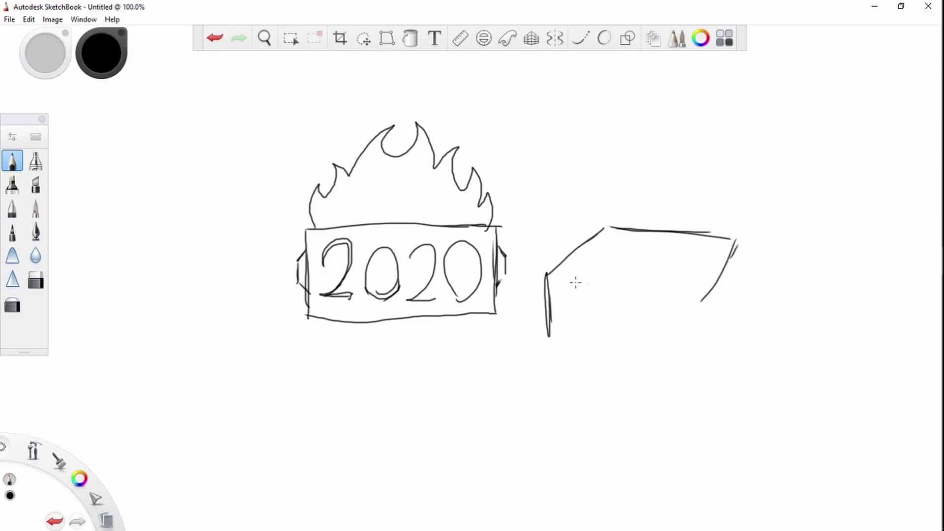
left_click_drag(553, 279, 686, 306)
mouse_move(624, 293)
left_mouse_down()
mouse_move(696, 308)
mouse_move(700, 357)
left_mouse_up()
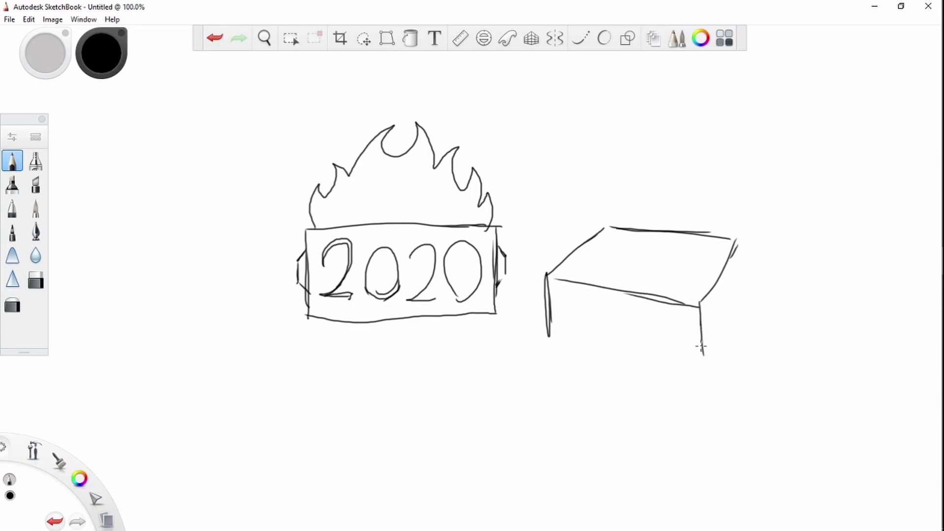
Sketch the protruding handle brackets on both sides of the perspective dumpster.
mouse_move(700, 324)
left_mouse_down()
mouse_move(701, 372)
mouse_move(731, 307)
mouse_move(740, 298)
mouse_move(714, 342)
mouse_move(718, 355)
mouse_move(749, 304)
left_mouse_up()
mouse_move(719, 356)
left_mouse_down()
mouse_move(748, 306)
mouse_move(748, 322)
mouse_move(712, 347)
left_mouse_up()
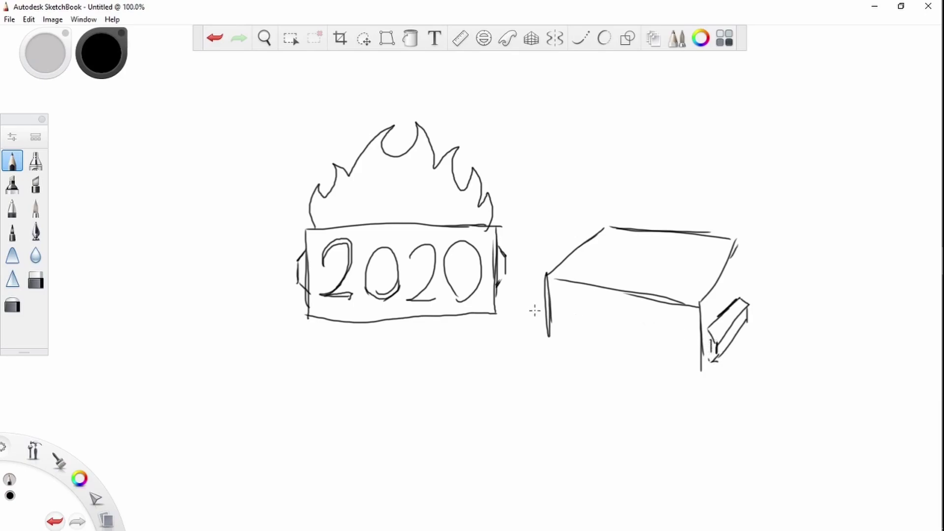
left_click_drag(549, 296, 543, 322)
left_click_drag(544, 319, 550, 329)
Add a small arched opening, an inner rim line and the lower front edge to the perspective dumpster.
mouse_move(623, 286)
left_mouse_down()
mouse_move(643, 273)
mouse_move(649, 288)
mouse_move(642, 268)
mouse_move(642, 289)
left_mouse_up()
mouse_move(562, 276)
left_mouse_down()
mouse_move(610, 230)
mouse_move(708, 246)
mouse_move(688, 294)
left_mouse_up()
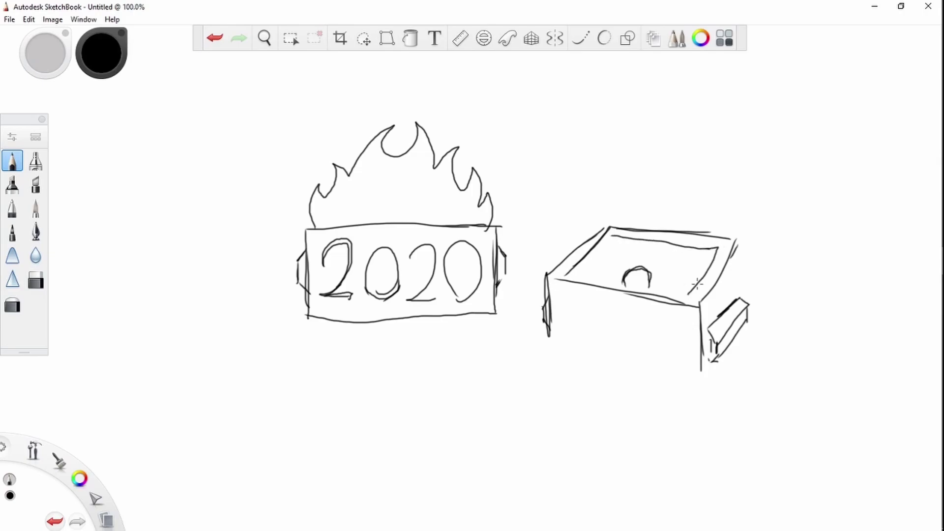
left_click_drag(562, 278, 709, 297)
mouse_move(549, 349)
left_mouse_down()
mouse_move(694, 386)
mouse_move(705, 377)
left_mouse_up()
Letter 2020 across the perspective dumpster's front and draw flames rising from its open top.
mouse_move(579, 302)
left_mouse_down()
mouse_move(579, 339)
mouse_move(608, 328)
mouse_move(613, 346)
left_mouse_up()
mouse_move(610, 305)
left_mouse_down()
mouse_move(597, 346)
mouse_move(612, 315)
mouse_move(615, 344)
mouse_move(649, 362)
left_mouse_up()
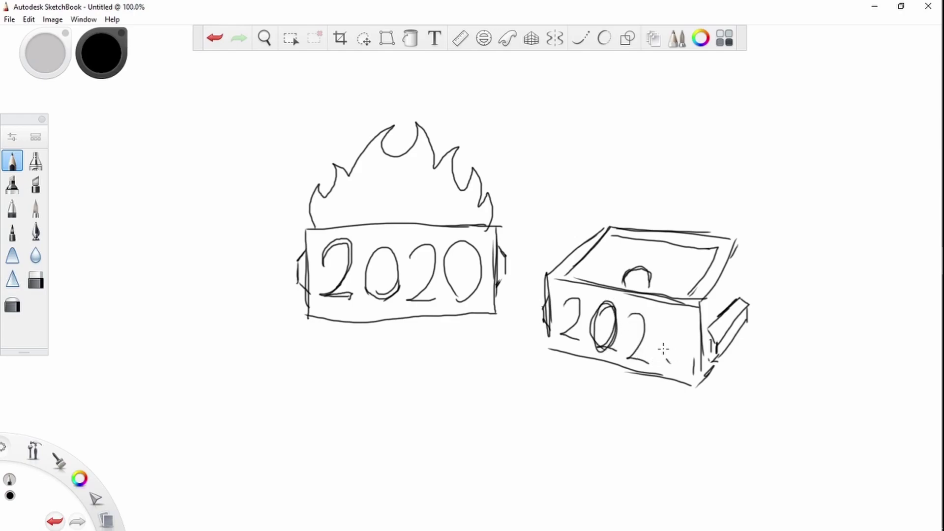
left_click_drag(675, 323, 671, 326)
mouse_move(565, 274)
left_mouse_down()
mouse_move(603, 190)
mouse_move(624, 164)
mouse_move(642, 181)
mouse_move(652, 154)
mouse_move(671, 193)
mouse_move(704, 202)
mouse_move(714, 253)
left_mouse_up()
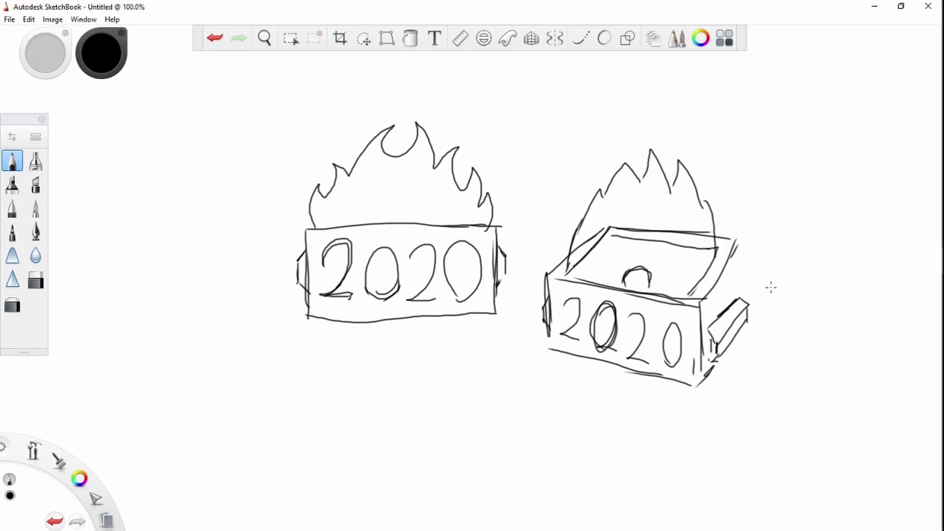
left_click_drag(737, 243, 746, 296)
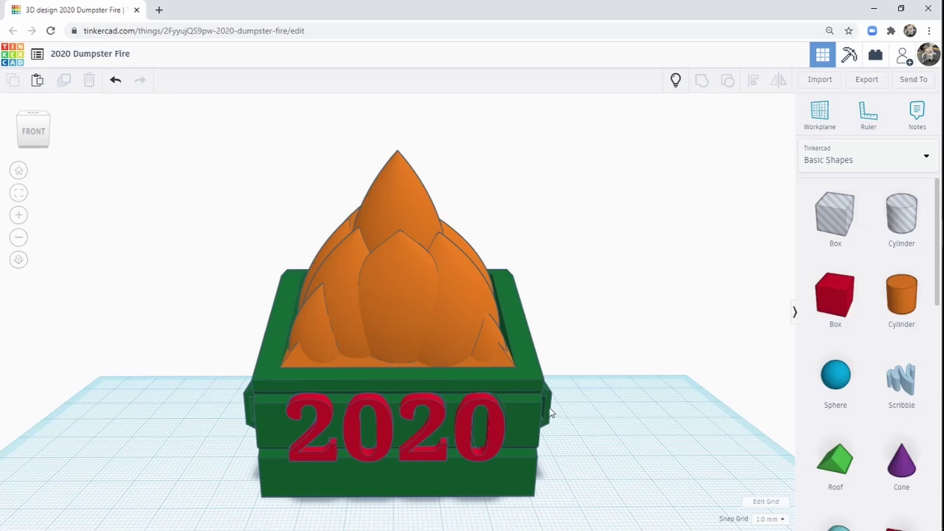
In Tinkercad, examine the example dumpster fire, its separate parts and Glow circuit, and display the Circuits Assemblies shapes.
scroll(544, 398, "down", 6)
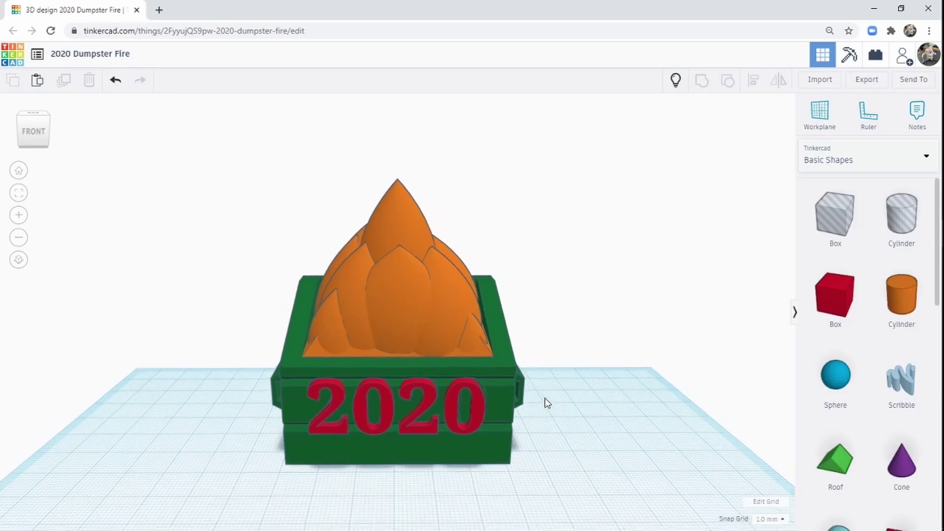
scroll(545, 398, "up", 2)
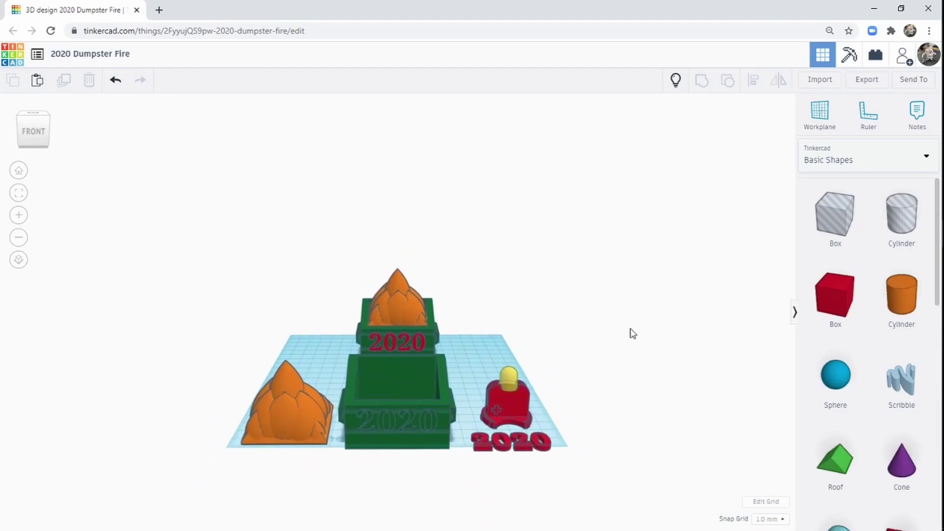
left_click(509, 409)
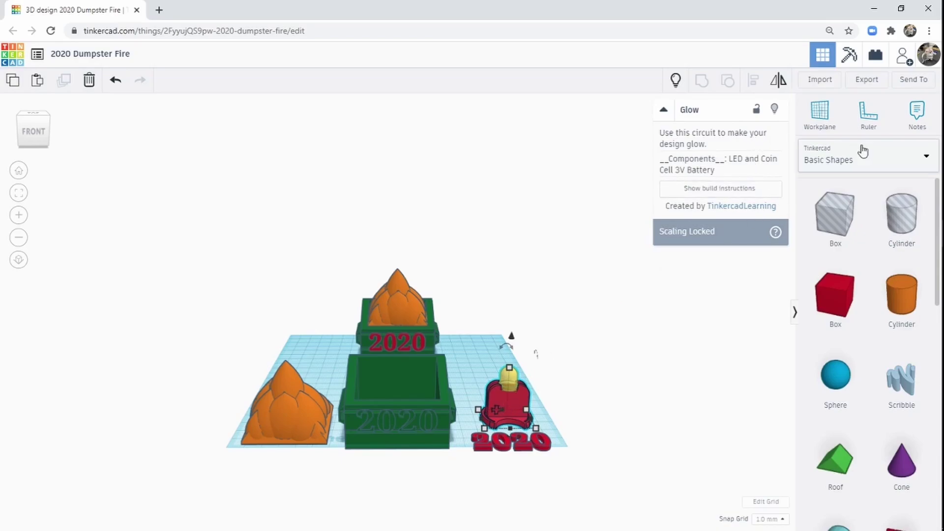
left_click(926, 160)
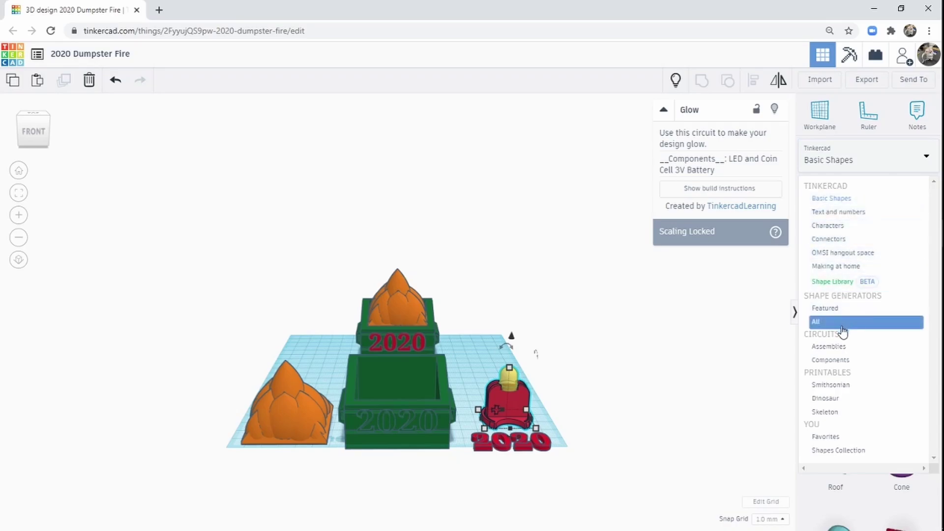
left_click(824, 348)
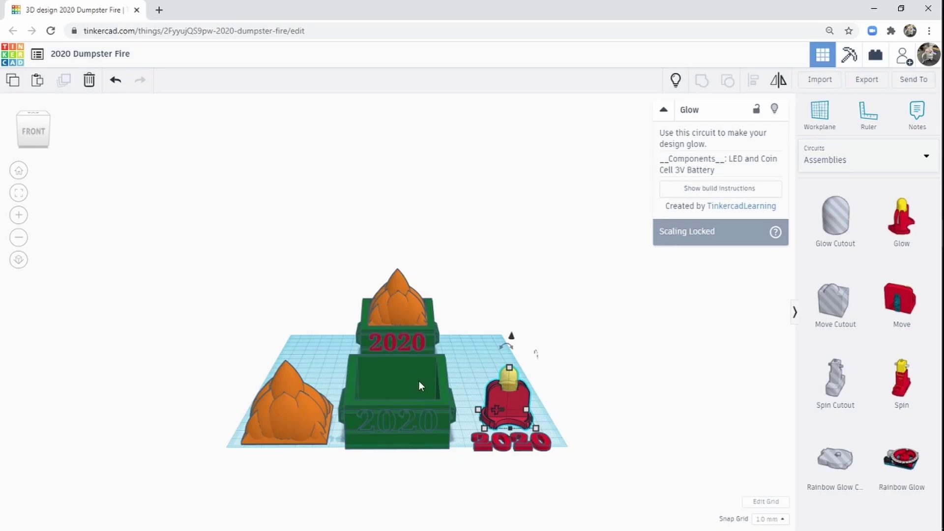
right_click_drag(418, 381, 393, 422)
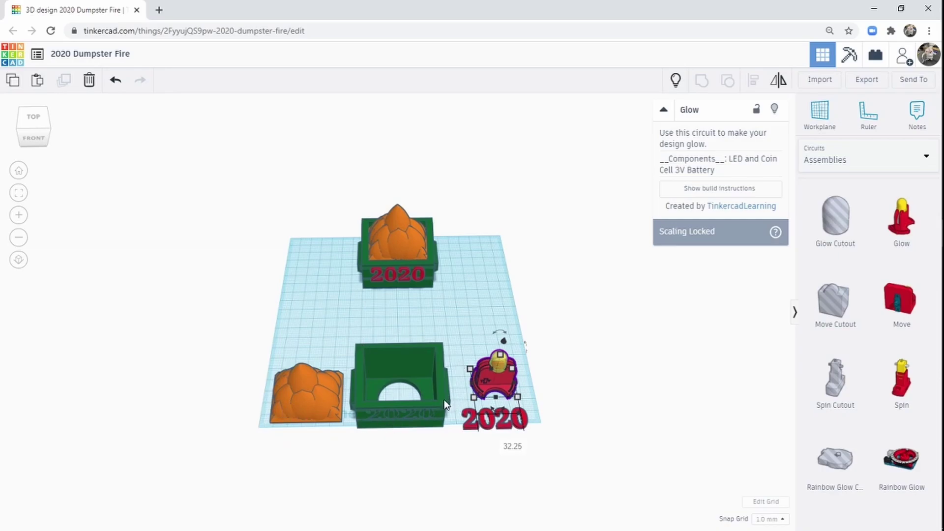
mouse_move(417, 426)
right_mouse_down()
mouse_move(419, 402)
mouse_move(419, 415)
right_mouse_up()
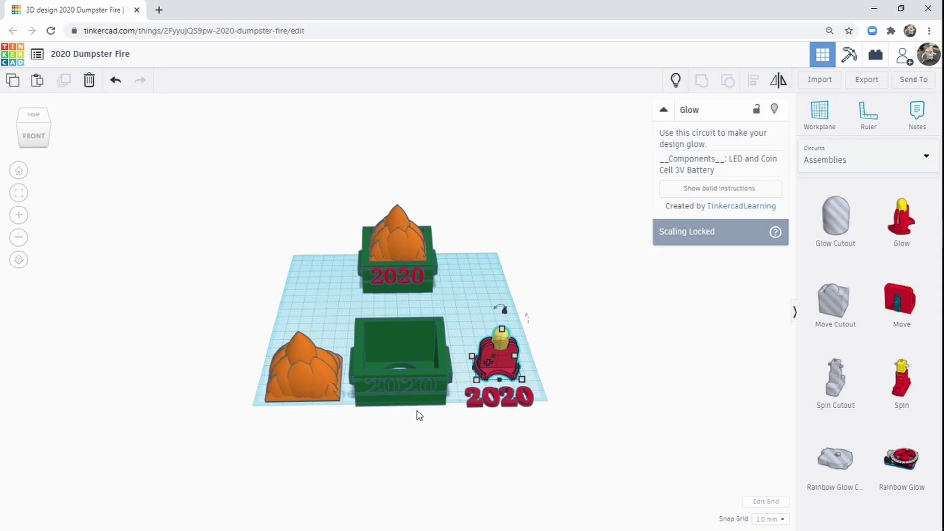
Move all the existing dumpster fire parts together off the back of the workplane and restore the home view.
left_click_drag(213, 220, 590, 476)
left_click_drag(429, 391, 409, 220)
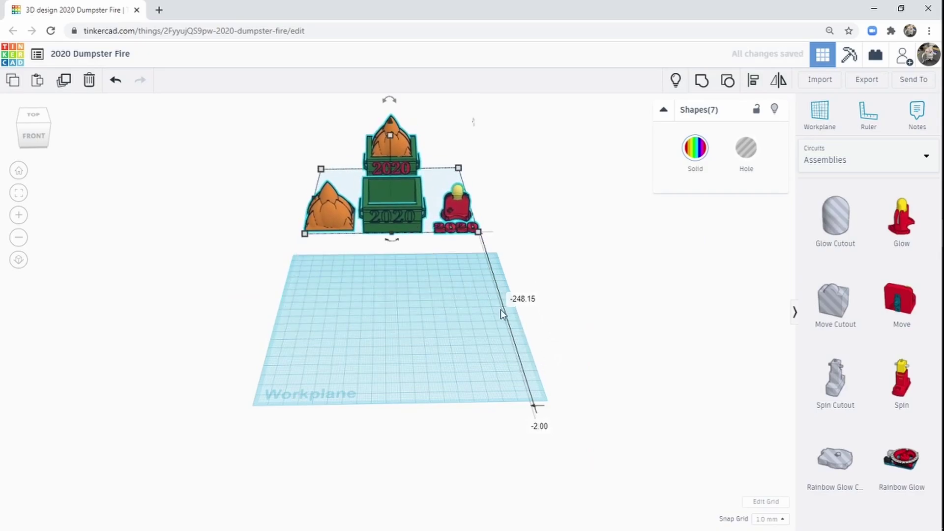
right_click_drag(425, 358, 423, 365)
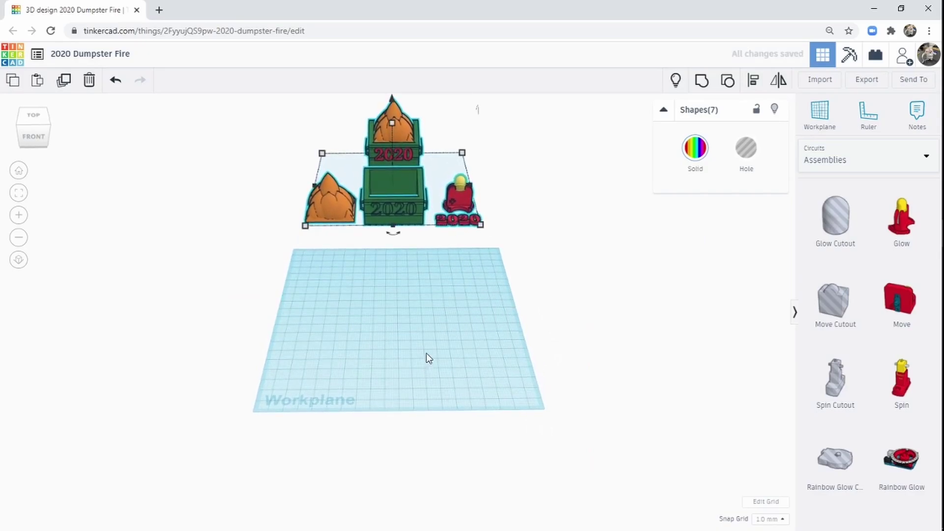
middle_click_drag(438, 351, 434, 411)
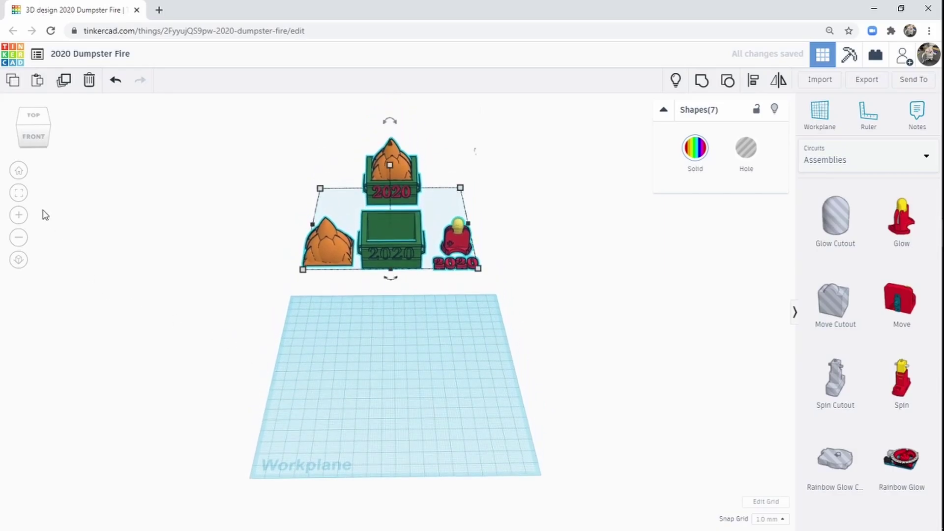
left_click(19, 171)
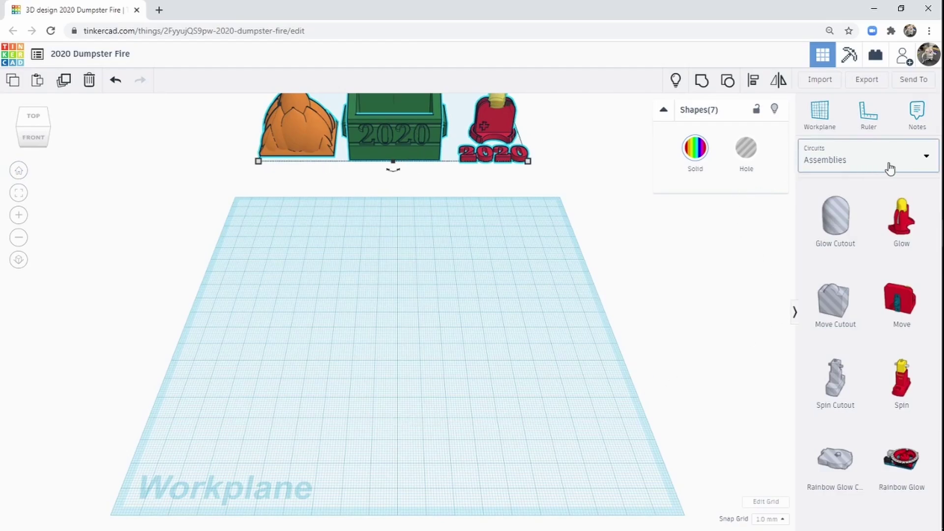
Place a solid red box from Basic Shapes near the front of the empty workplane.
left_click(924, 158)
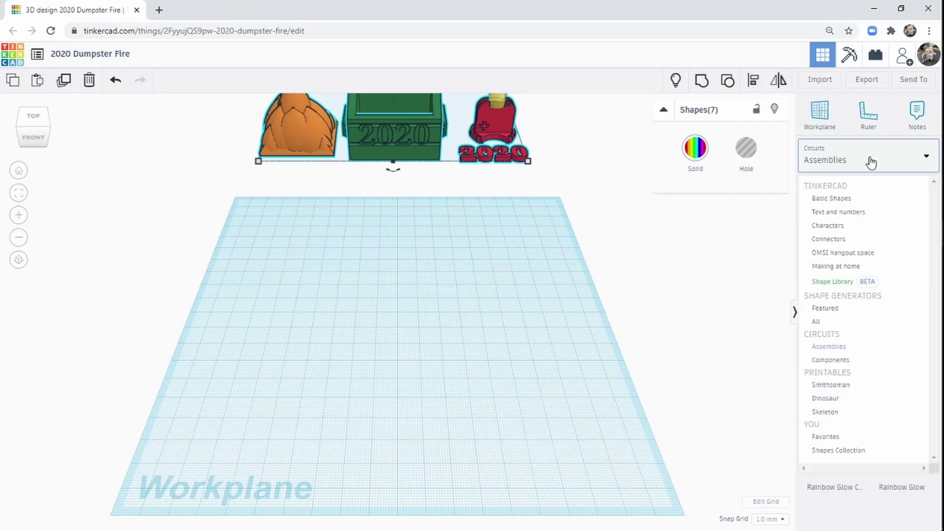
left_click(845, 198)
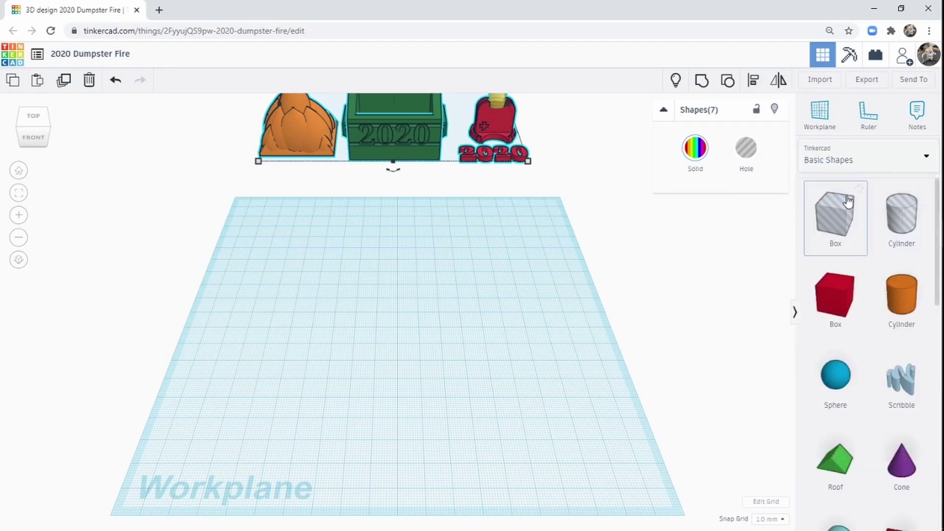
left_click_drag(818, 278, 364, 413)
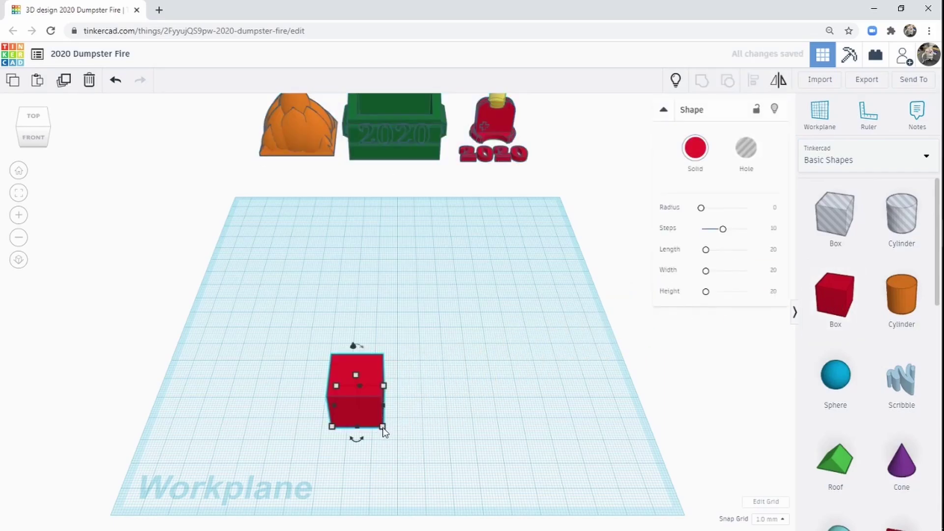
Set the box's dimensions to 60 mm wide, 40 mm deep and 40 mm high.
mouse_move(384, 428)
left_click(354, 474)
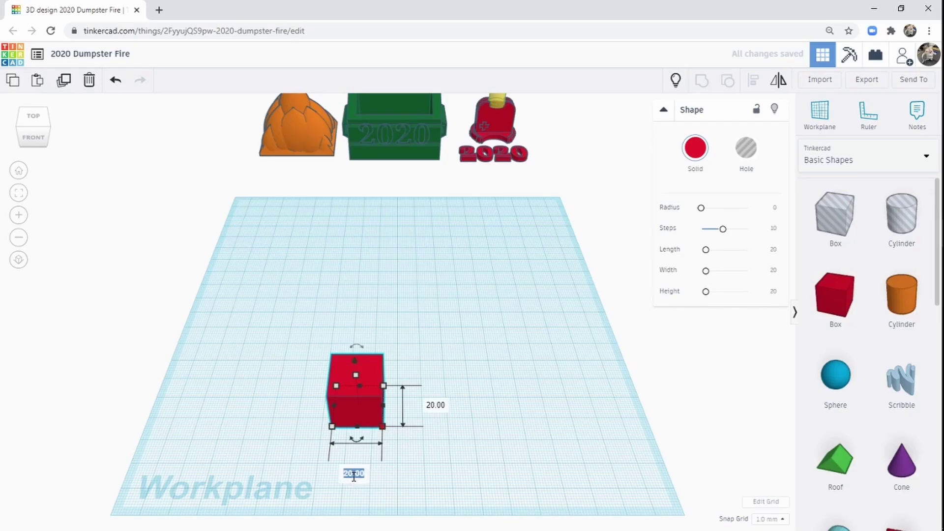
type("60")
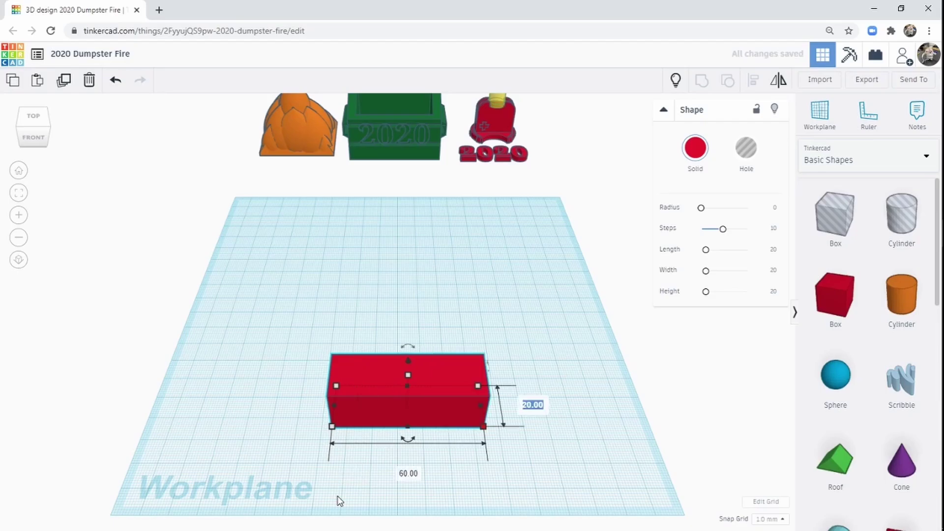
type("40")
key("Return")
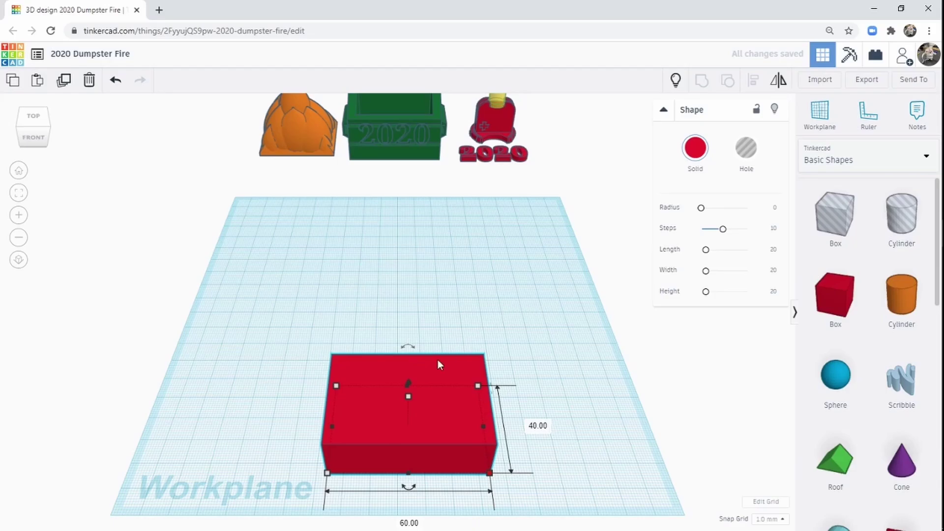
mouse_move(410, 398)
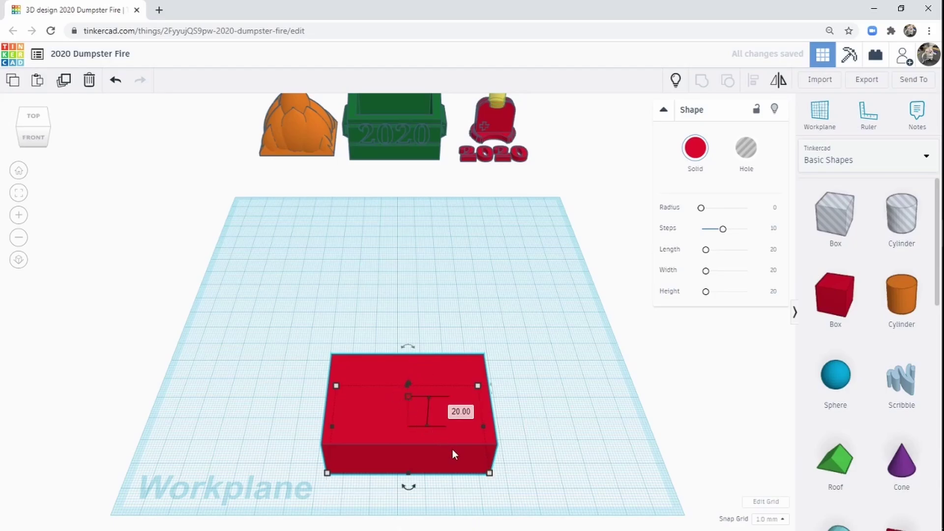
left_click(466, 411)
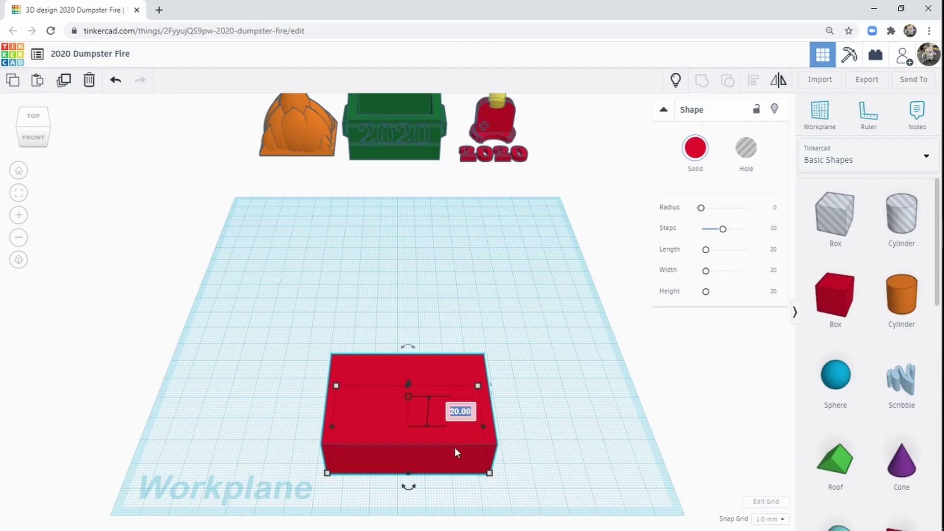
type("40")
key("Return")
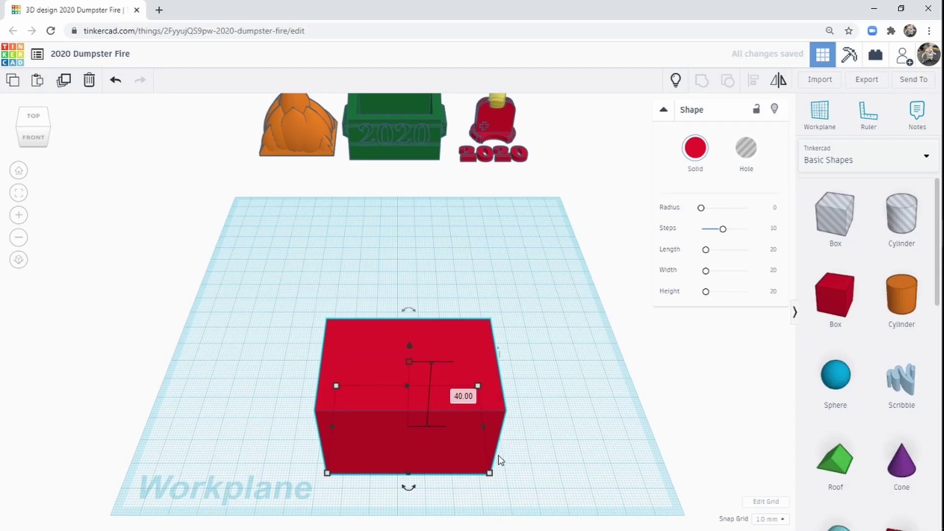
Change the box's solid colour to the dark green preset.
right_click_drag(500, 459, 487, 426)
left_click(695, 147)
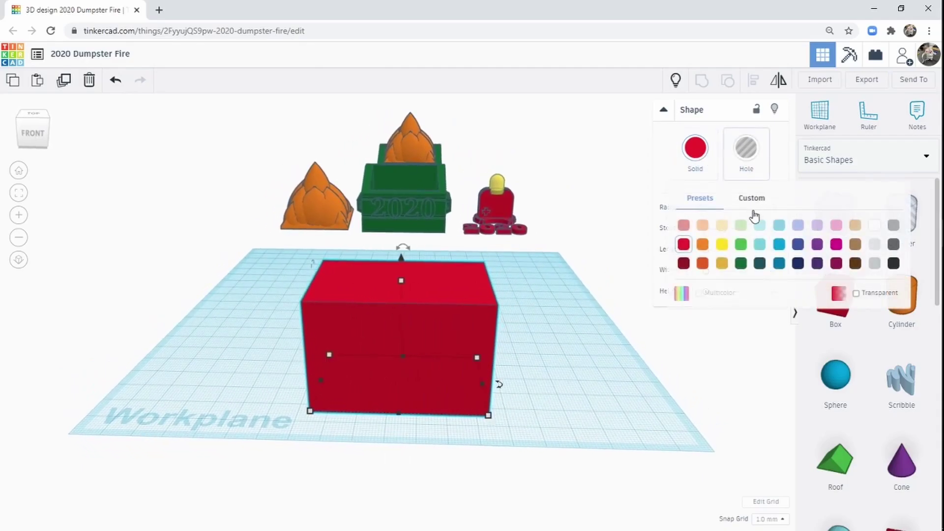
left_click(739, 272)
right_click_drag(382, 428, 399, 417)
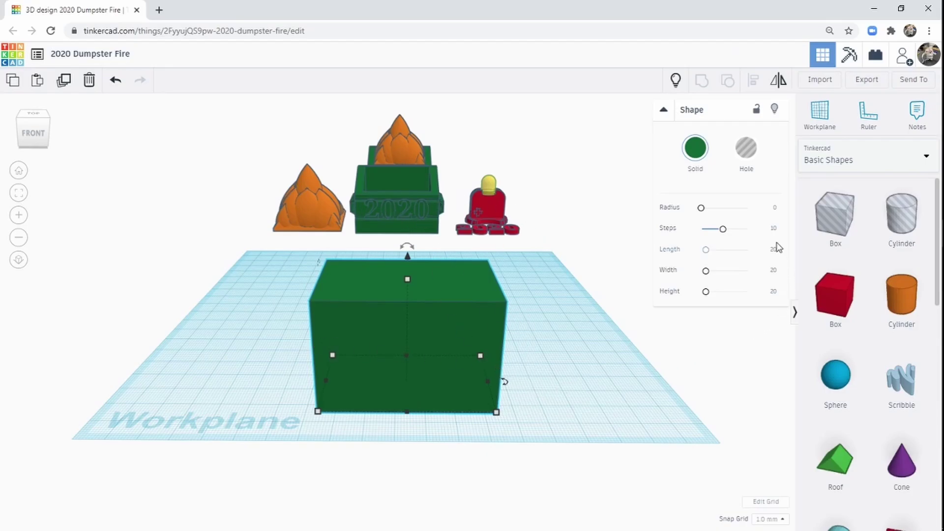
Place a six-sided polygon from Basic Shapes on the workplane beside the green box's front right corner.
scroll(934, 285, "down", 1)
scroll(934, 285, "down", 6)
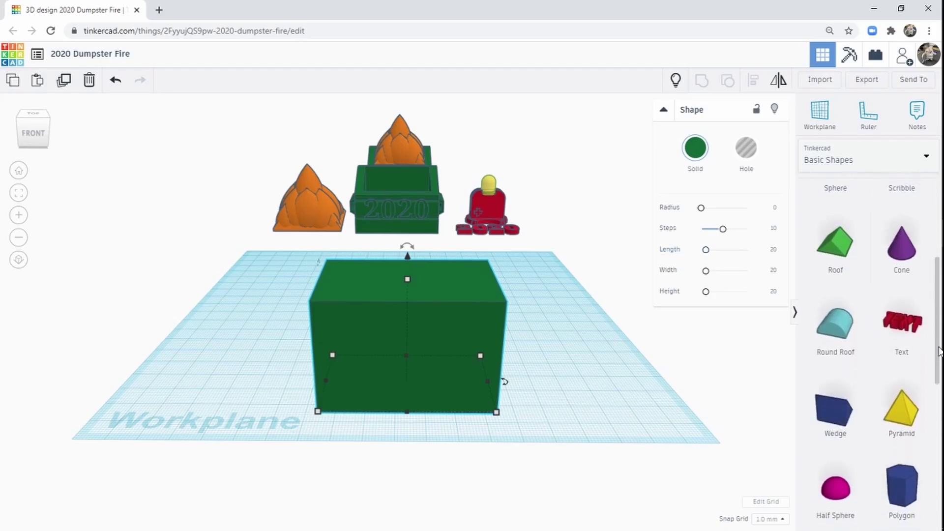
left_click_drag(901, 358, 543, 428)
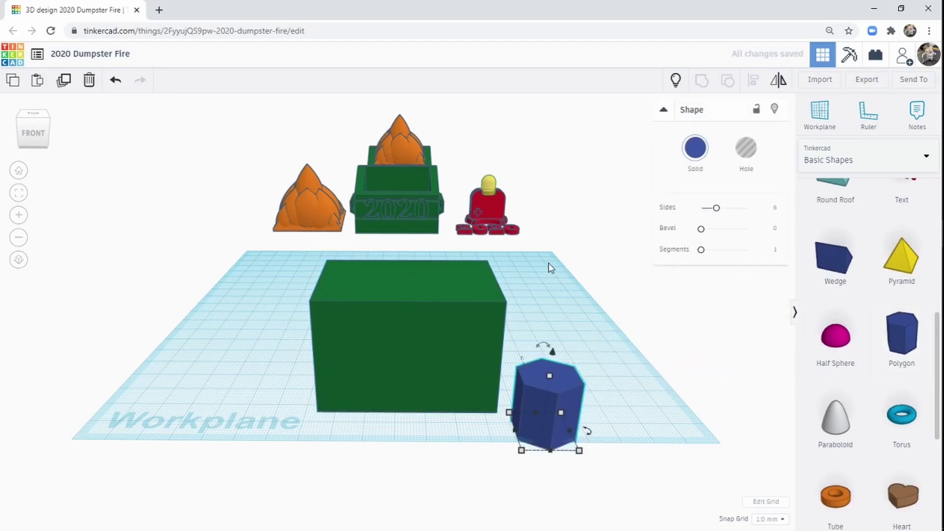
right_click_drag(550, 267, 371, 274)
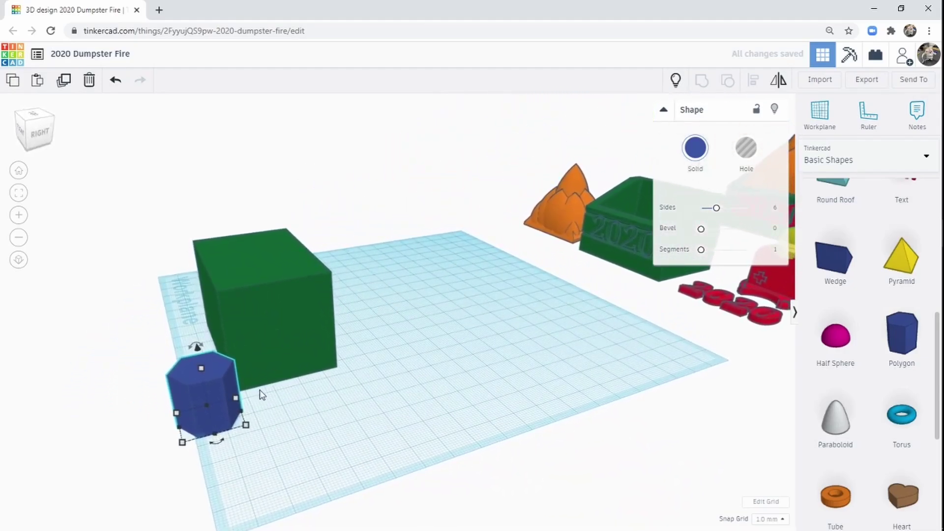
right_click_drag(308, 337, 547, 397)
middle_click_drag(546, 393, 536, 345)
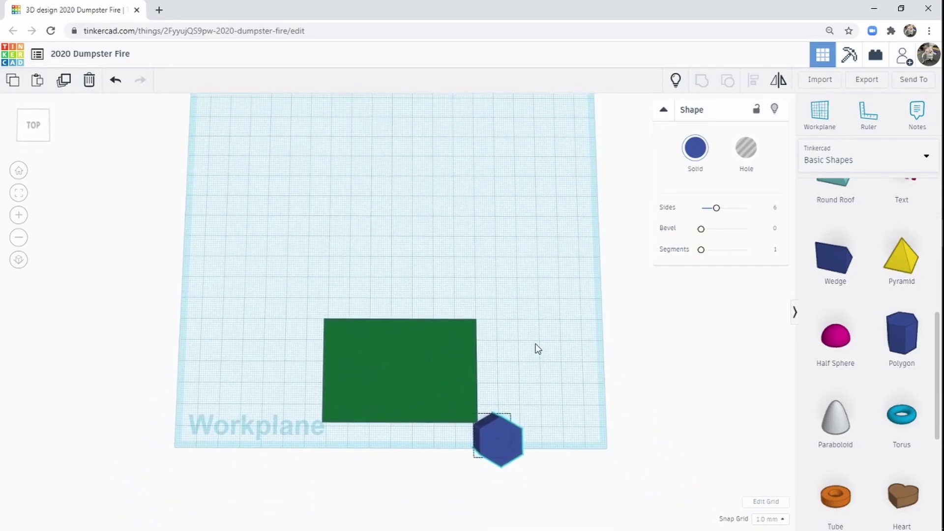
Switch to an orthographic top view and slide the polygon into the green box's right side so only its outer edge protrudes.
left_click_drag(487, 442, 465, 378)
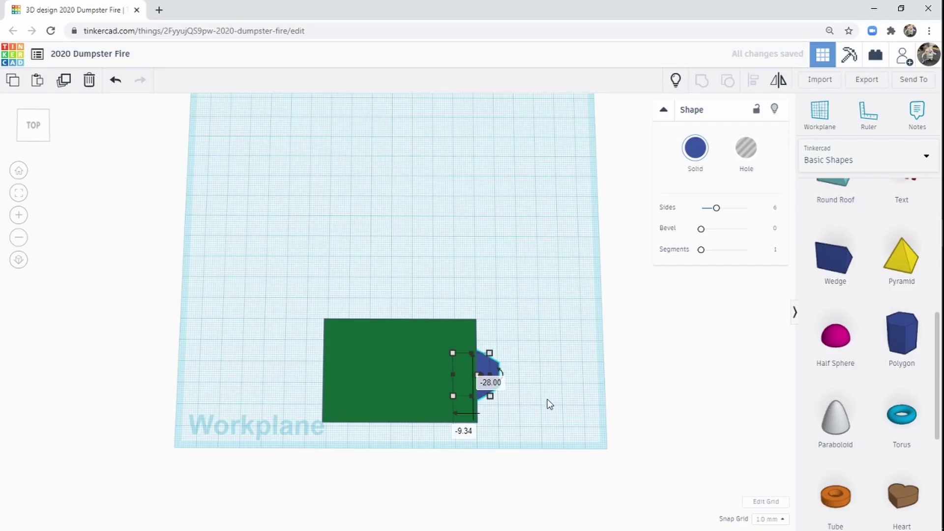
left_click(18, 260)
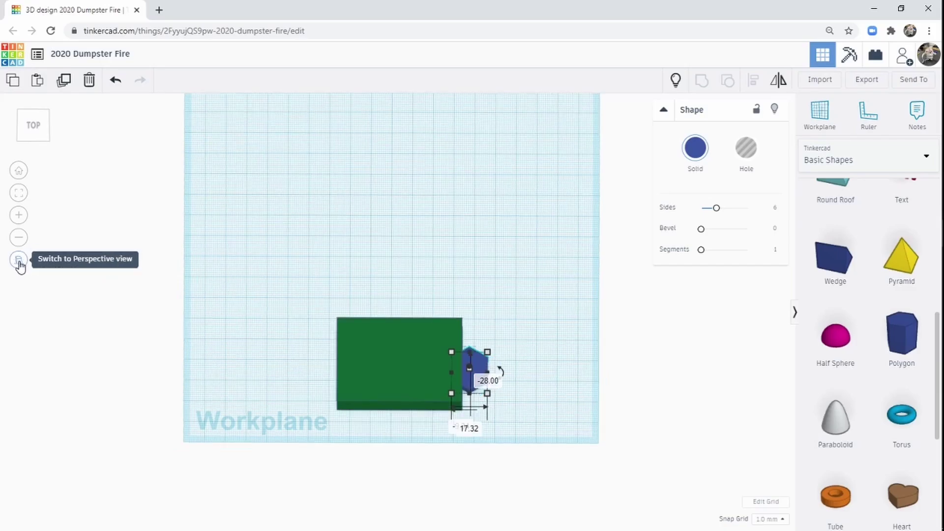
left_click(34, 125)
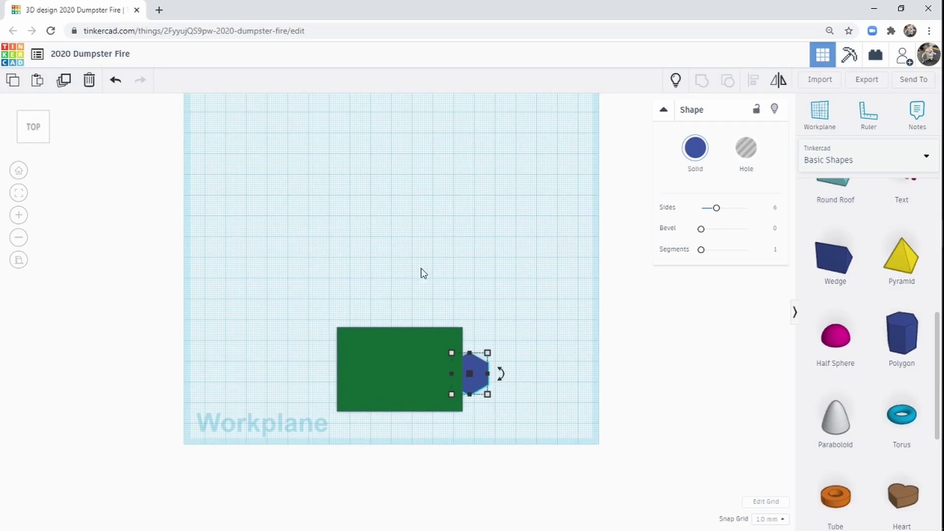
left_click_drag(478, 369, 466, 369)
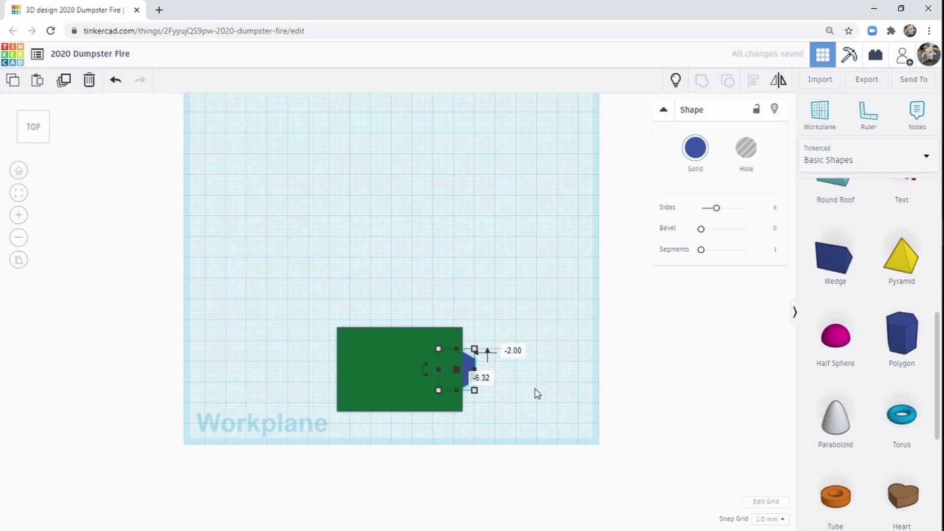
Stretch the polygon to 30 mm high and raise it off the workplane against the box's side.
right_click_drag(557, 395, 393, 335)
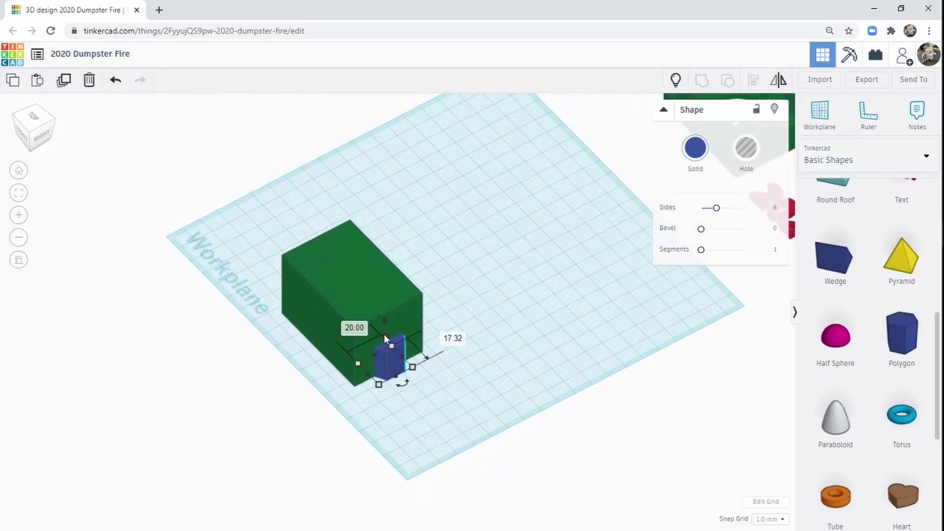
left_click_drag(385, 335, 386, 322)
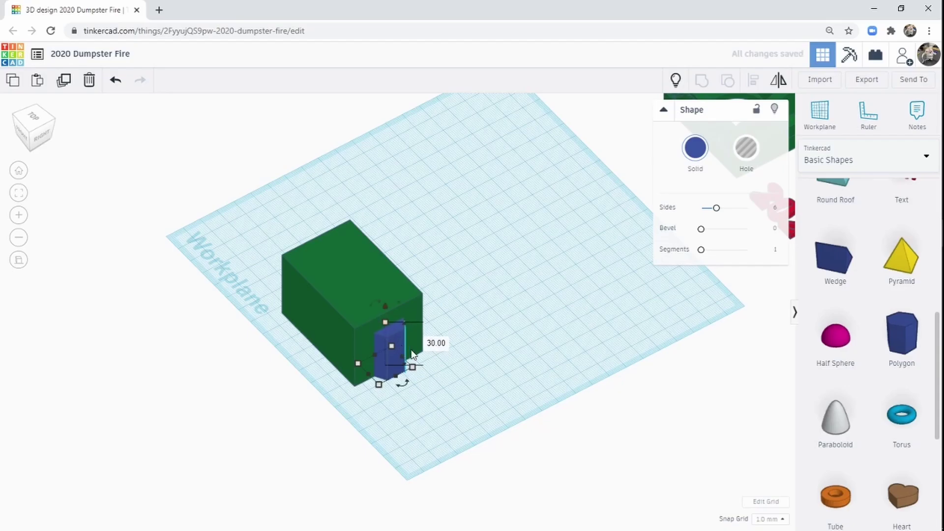
right_click_drag(385, 309, 398, 265)
left_click_drag(385, 266, 384, 261)
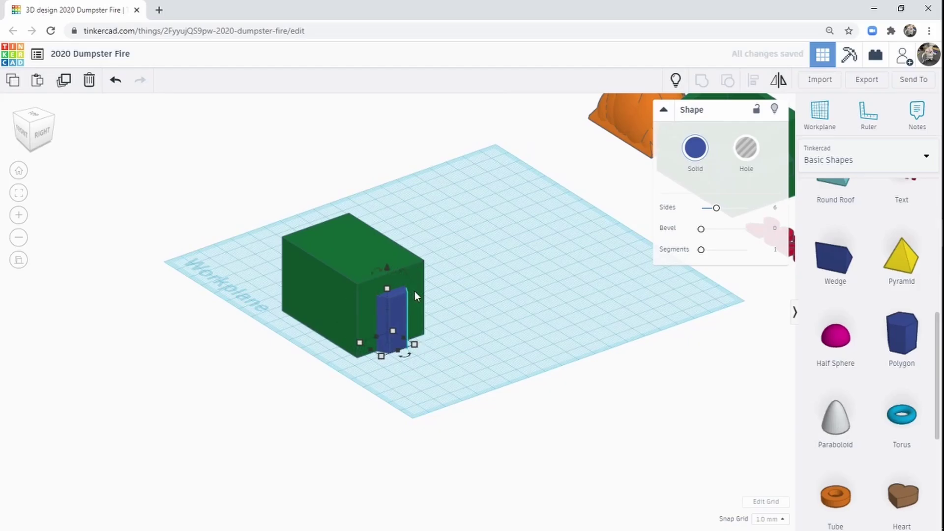
left_click(115, 80)
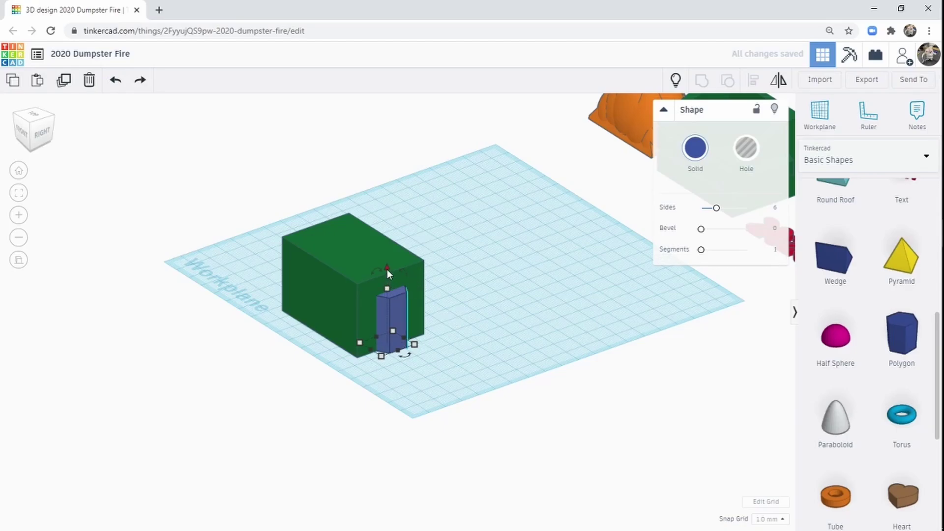
left_click_drag(388, 269, 391, 259)
Select the green box and polygon together and align them to their vertical centre.
right_click_drag(522, 295, 458, 247)
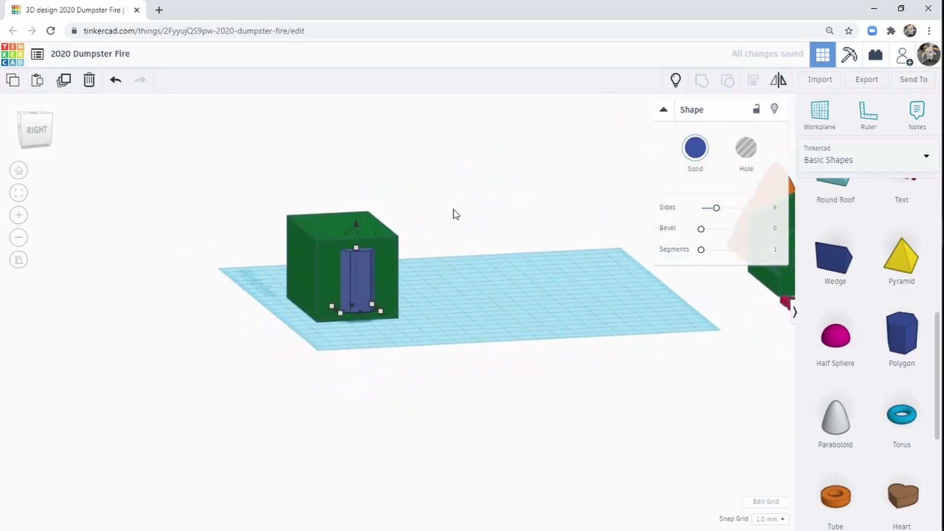
left_click_drag(454, 205, 299, 318)
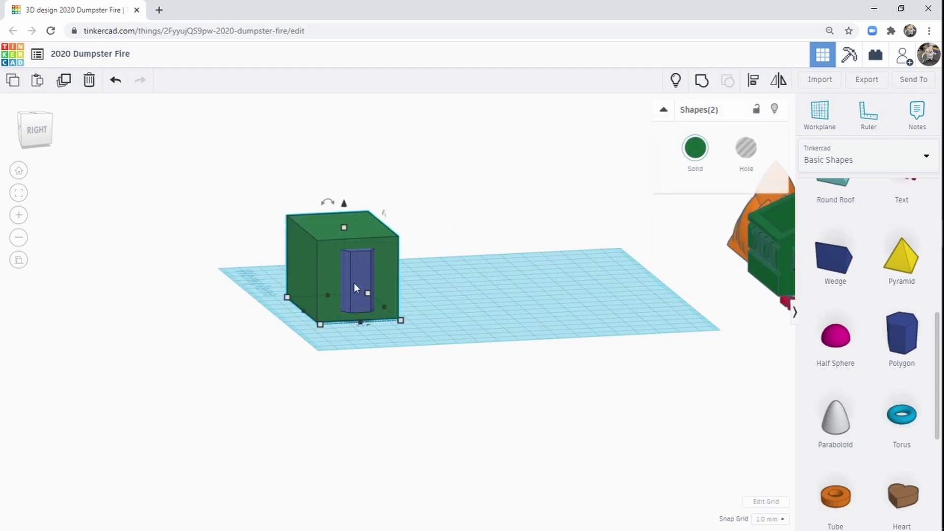
left_click(754, 82)
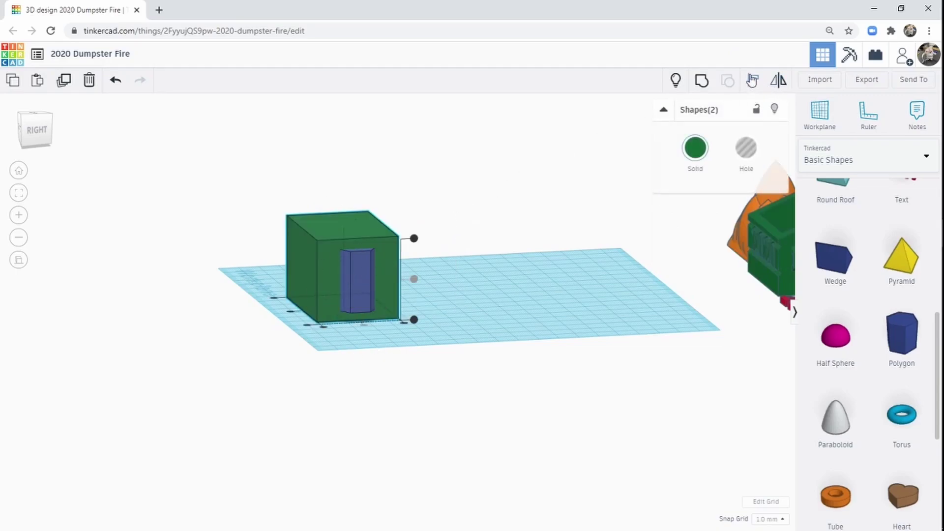
left_click(414, 279)
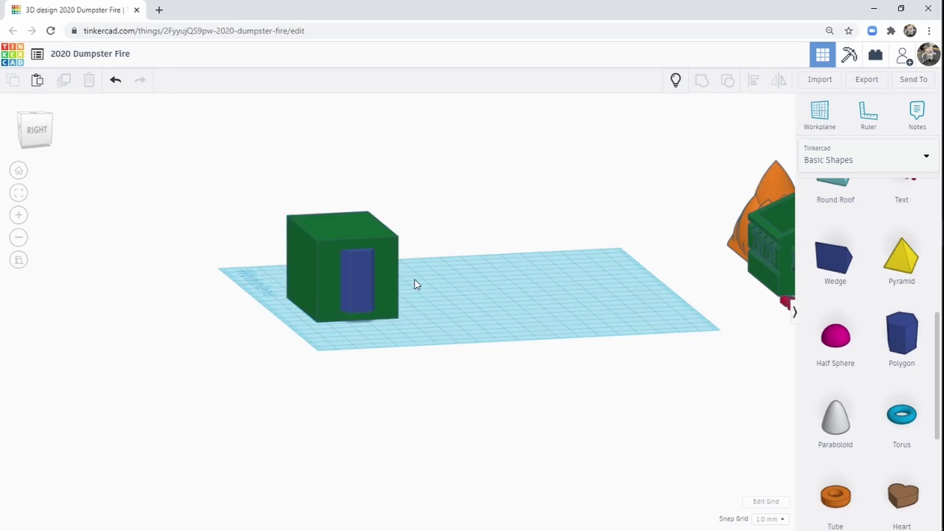
Place a box hole over the polygon at the green box's side and size it to 10 by 9 mm.
right_click_drag(286, 276, 502, 405)
left_click(470, 377)
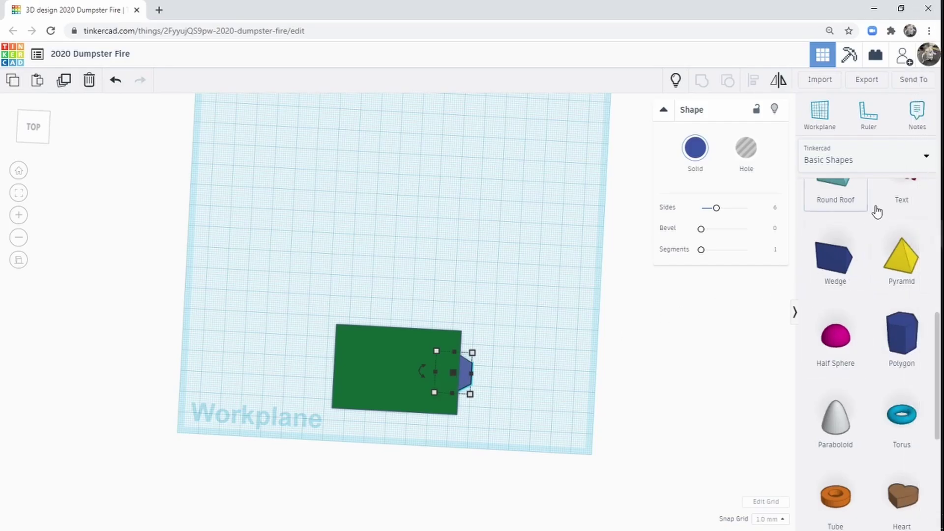
scroll(889, 199, "up", 7)
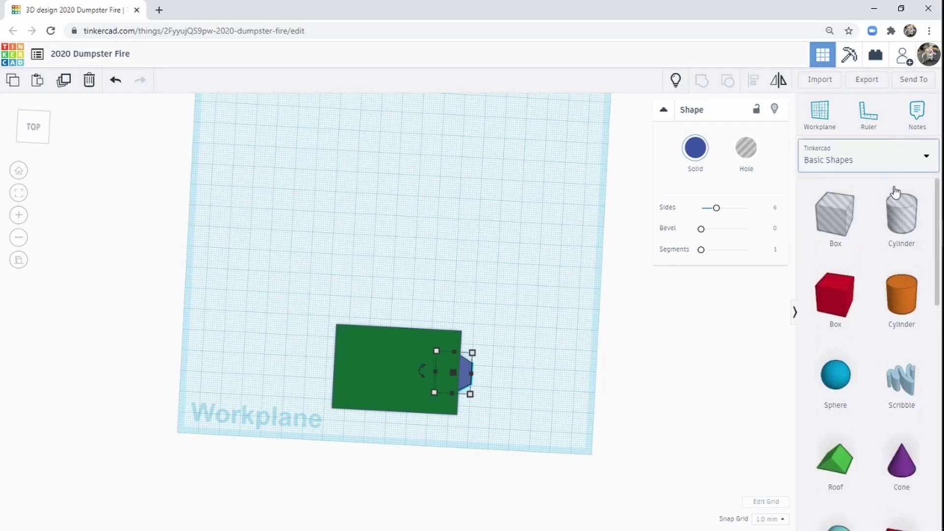
left_click_drag(836, 214, 467, 368)
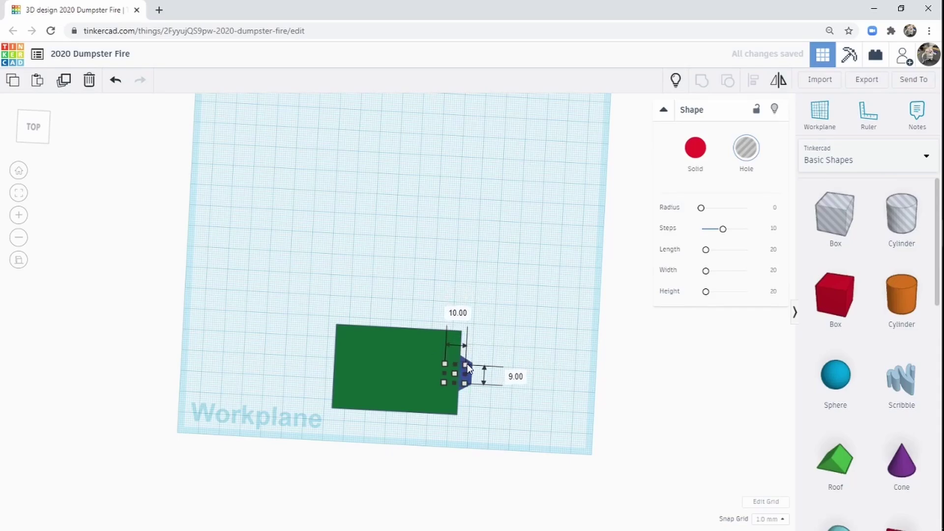
Stretch the box hole to 41 mm high so it passes completely through the polygon.
right_click_drag(520, 382, 105, 276)
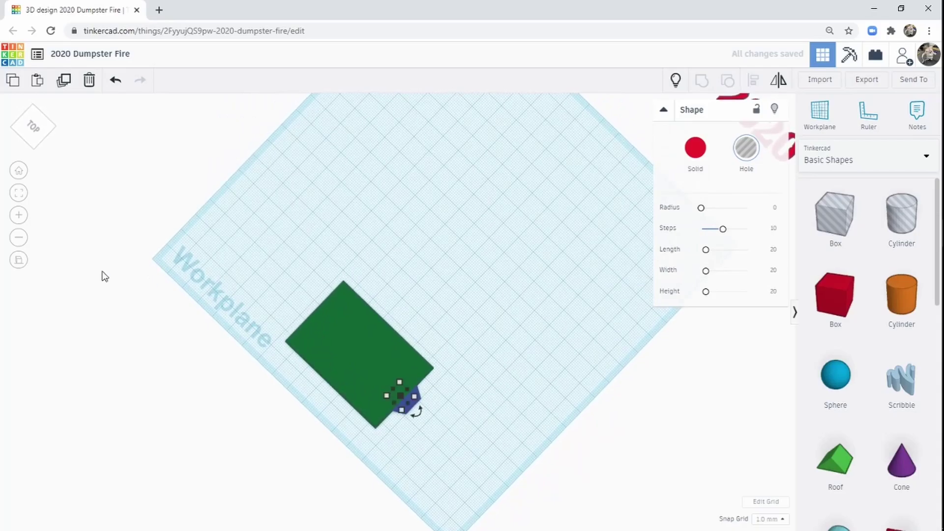
left_click(18, 195)
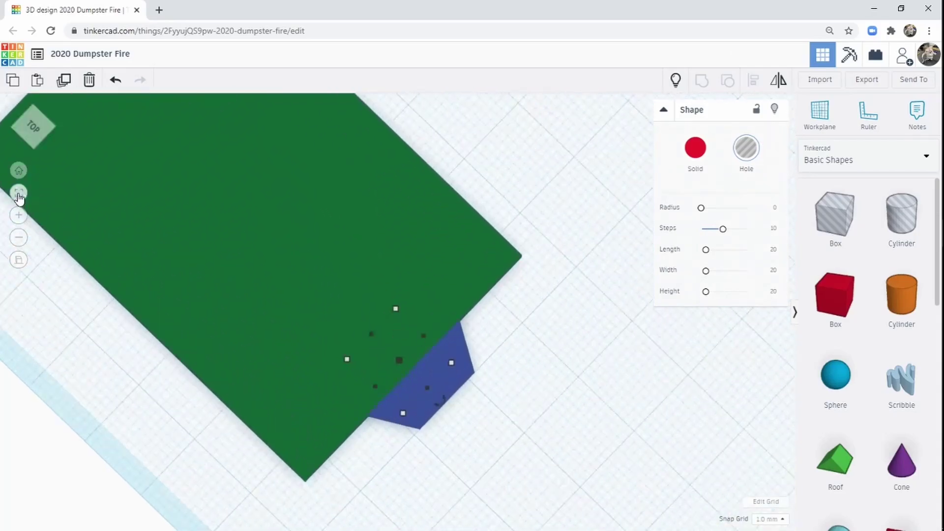
right_click_drag(526, 394, 492, 320)
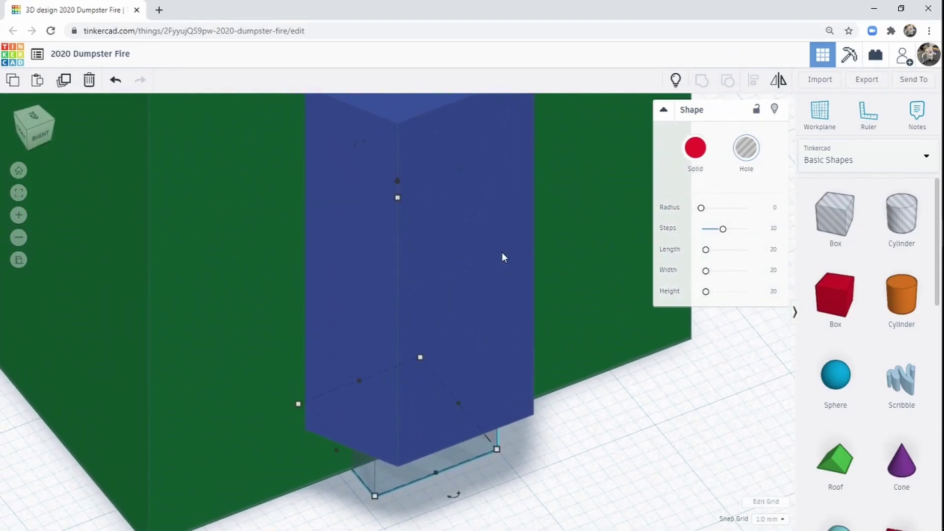
left_click_drag(397, 197, 411, 5)
middle_click_drag(524, 202, 515, 393)
left_click_drag(390, 196, 400, 169)
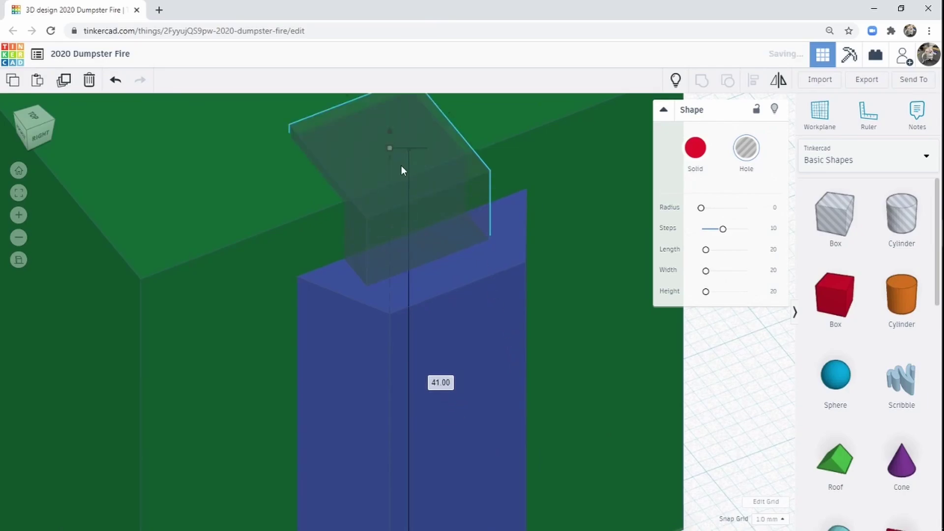
Select the polygon and box hole together and align their centres front to back.
right_click_drag(383, 354, 630, 385)
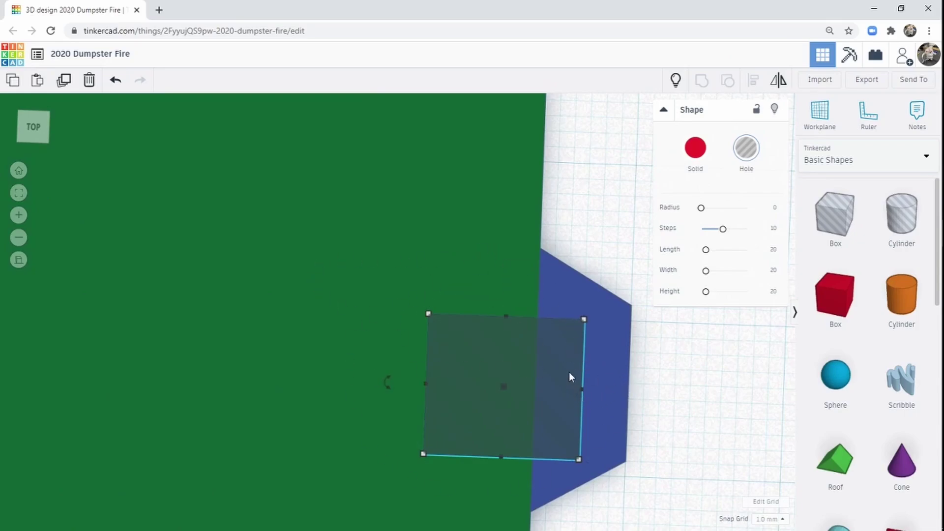
left_click_drag(661, 497, 566, 353)
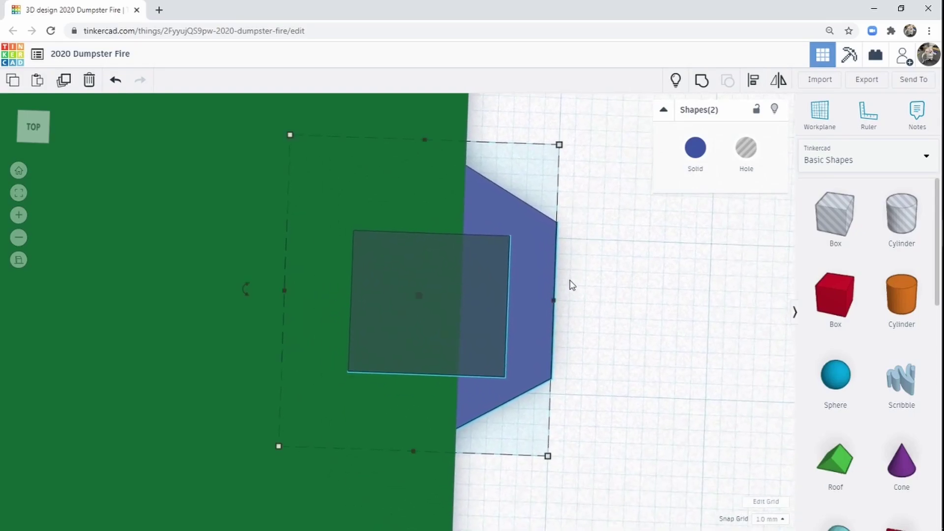
right_click_drag(490, 312, 500, 362)
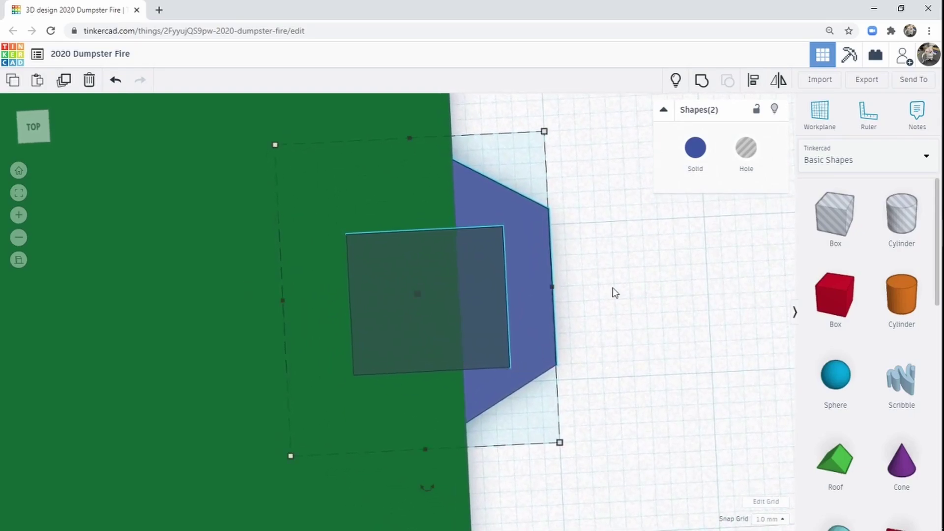
left_click(754, 82)
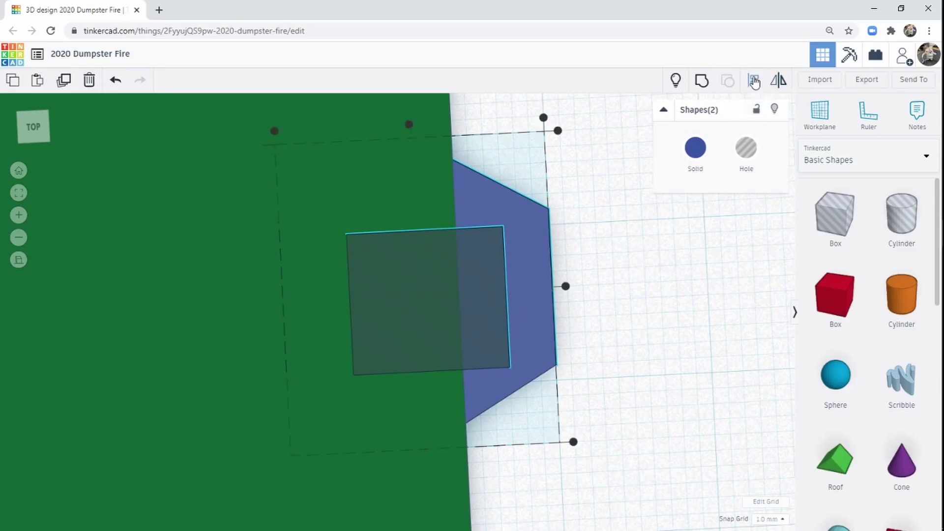
left_click(566, 287)
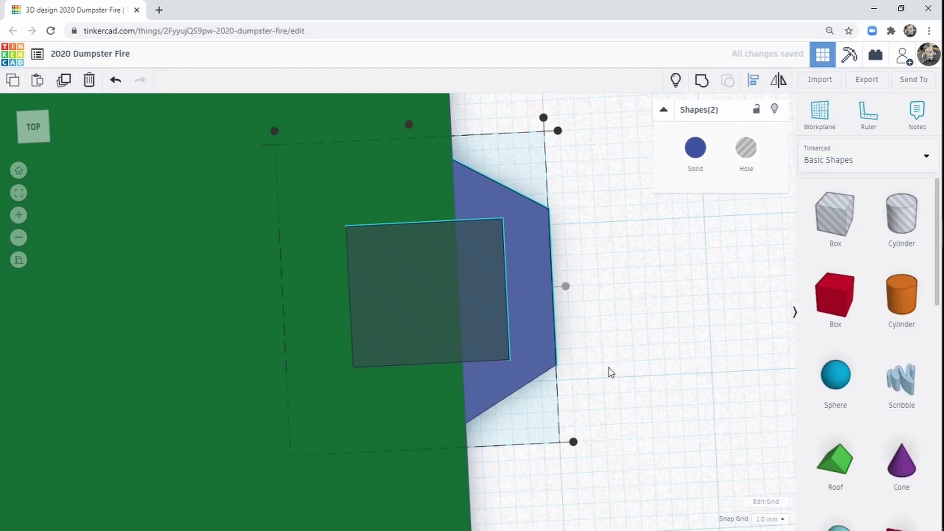
Group the polygon with the box hole to cut the handle opening, and colour the handle dark green.
left_click(702, 81)
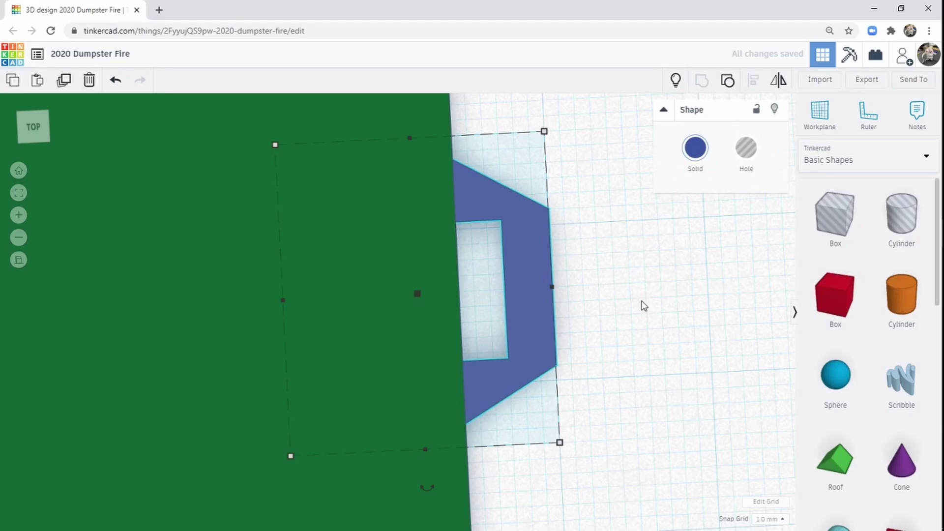
left_click(695, 148)
left_click(740, 263)
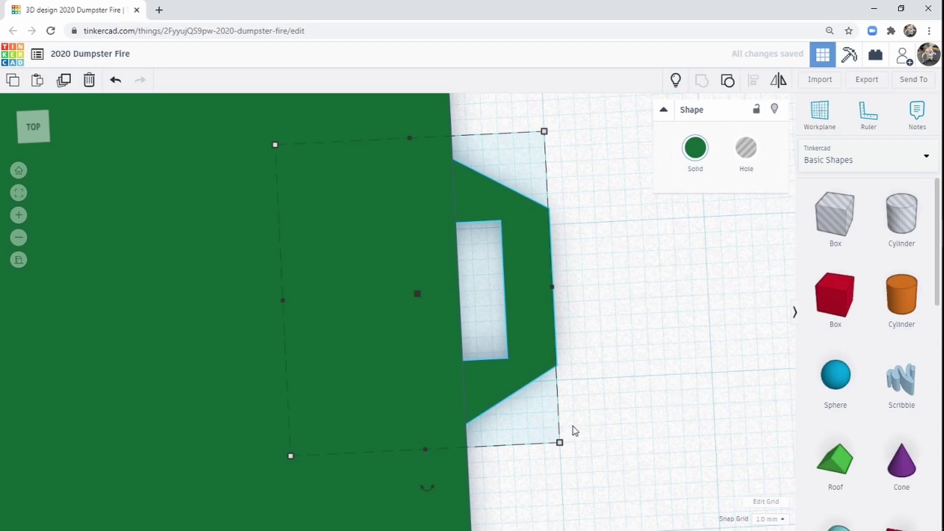
Duplicate the green side handle in place and mirror the copy left to right.
left_click(18, 237)
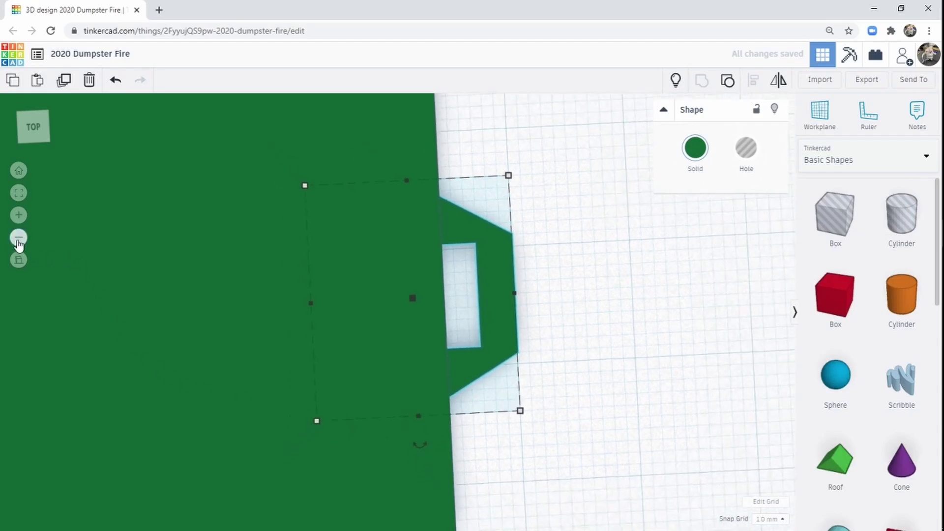
left_click(19, 237)
left_click(19, 237)
middle_click_drag(352, 301, 513, 343)
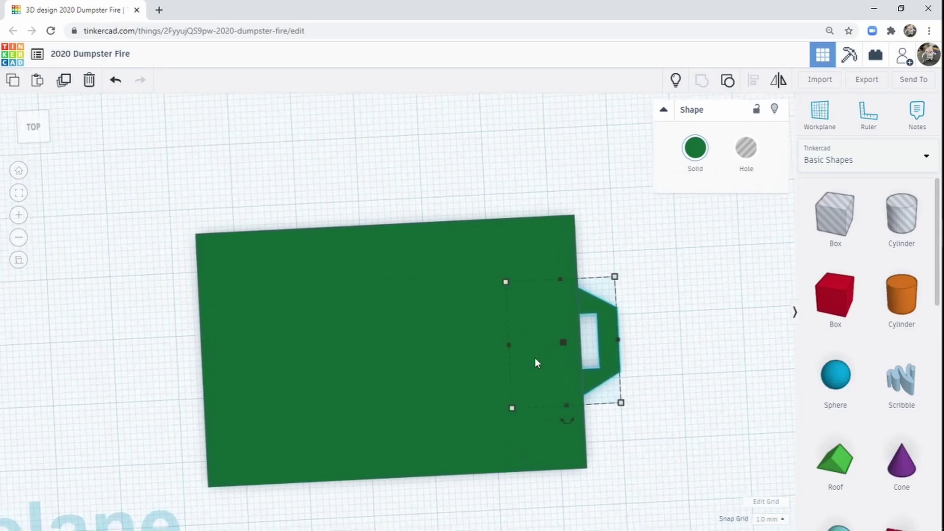
right_click_drag(410, 415, 393, 343)
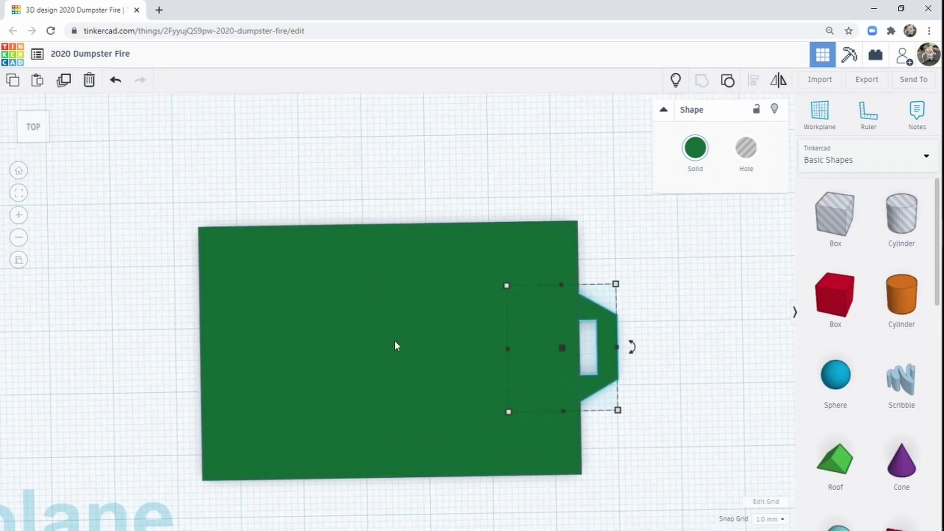
left_click(63, 81)
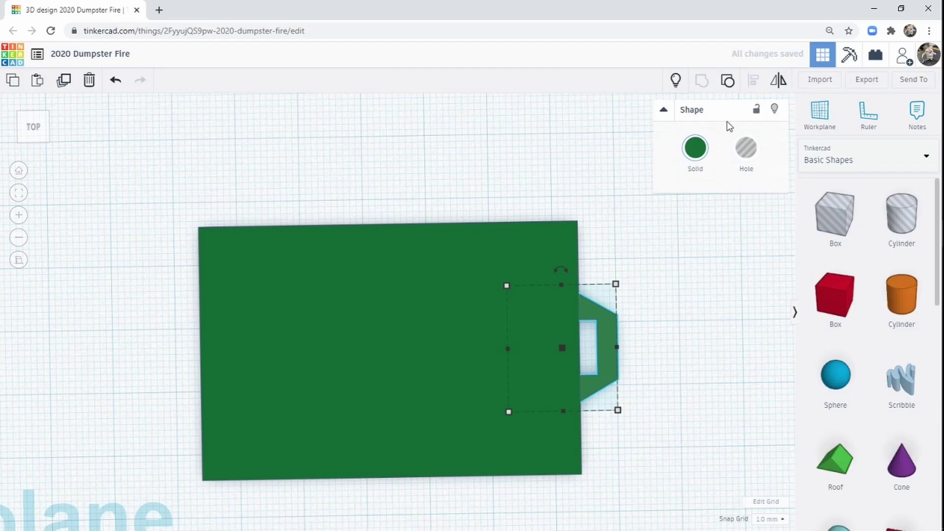
left_click(781, 84)
left_click(554, 424)
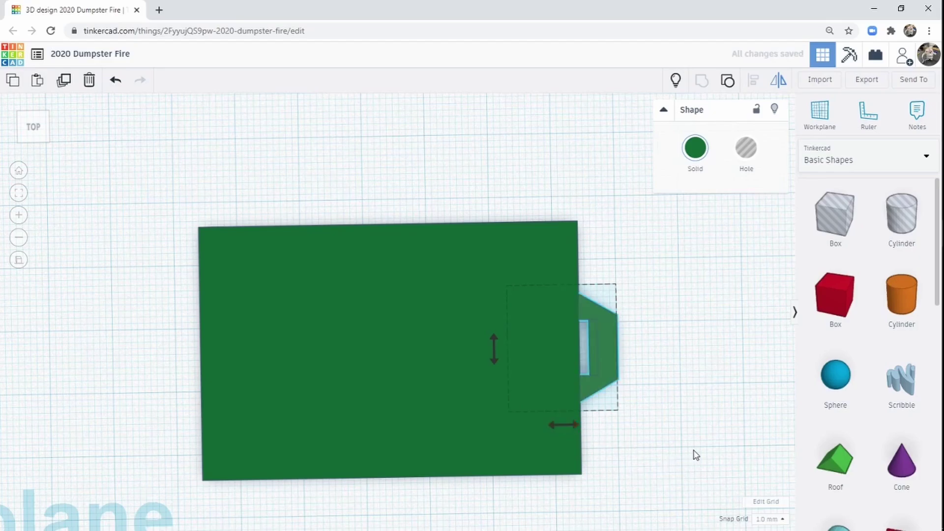
Move the mirrored handle across the dumpster body until it sticks out of the left side as far as the opposite handle does.
key("Left")
key("Left")
key("Left")
key("Left")
key("Left")
key("Left")
key("Left")
key("Left")
key("Left")
key("Left")
key("Left")
key("Left")
key("Left")
key("Left")
key("Left")
key("Left")
key("Left")
key("Left")
key("Left")
key("Left")
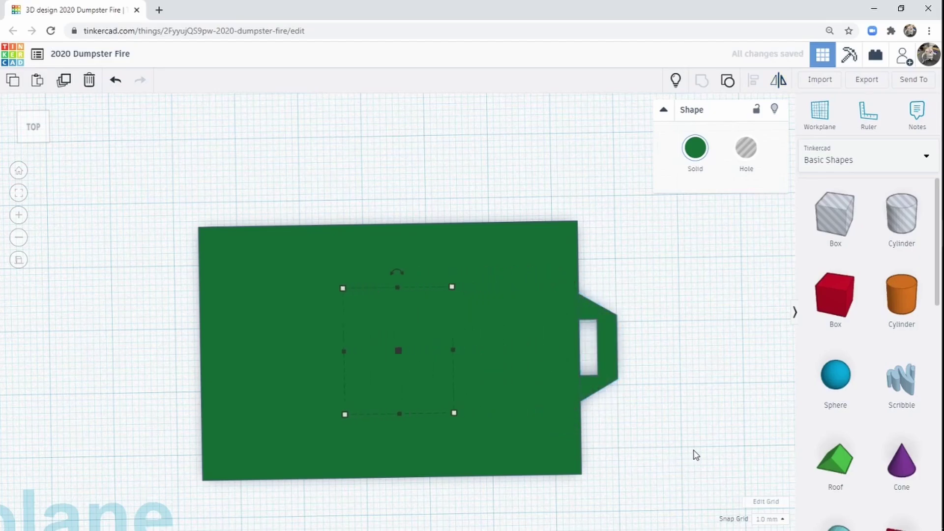
key("Left")
key("Left")
key("Left")
key("Left")
key("Left")
key("Left")
key("Left")
key("Left")
key("Left")
key("Left")
key("Left")
key("Left")
key("Left")
key("Left")
key("Left")
key("Left")
key("Left")
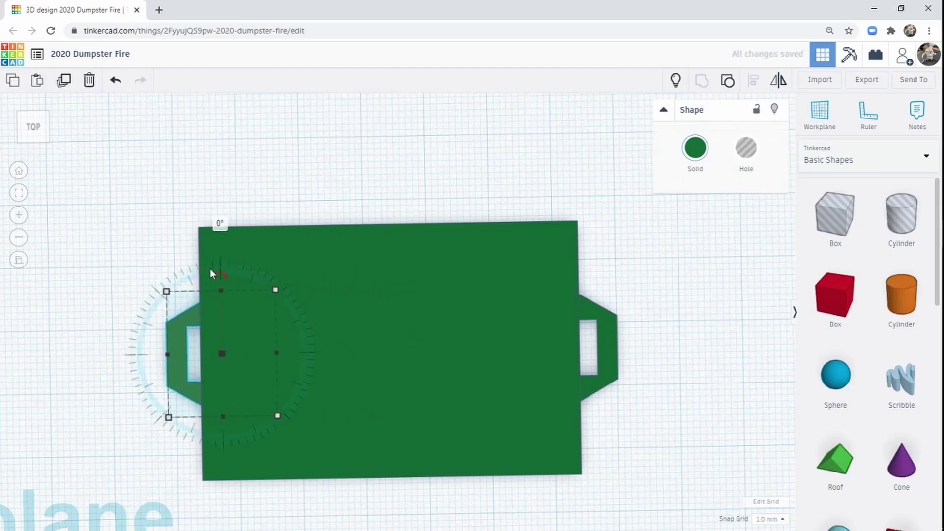
Select both side handles from the top view and group them into one object.
left_click(38, 132)
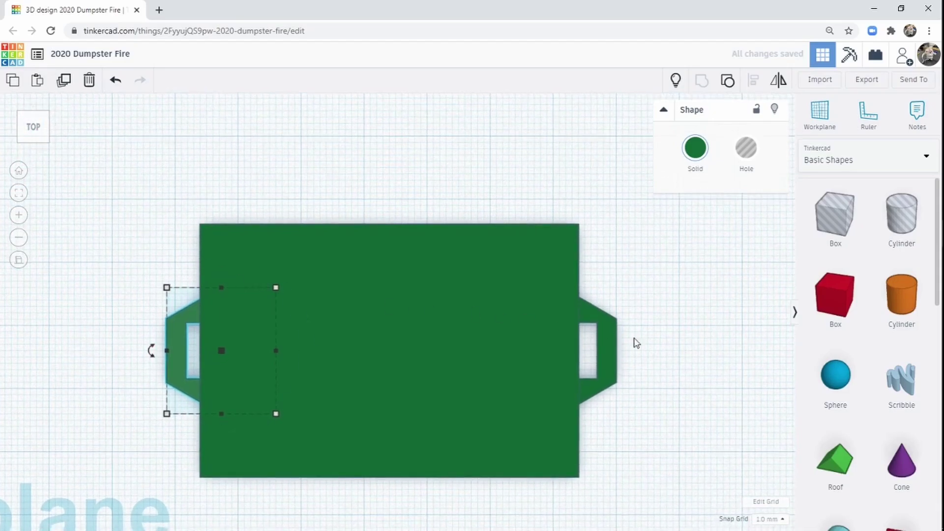
left_click(612, 360, "shift")
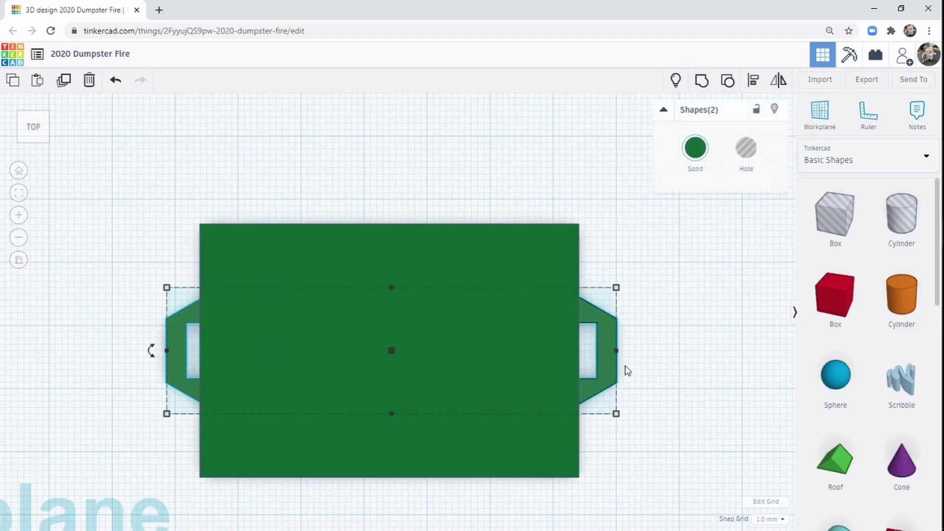
left_click(702, 80)
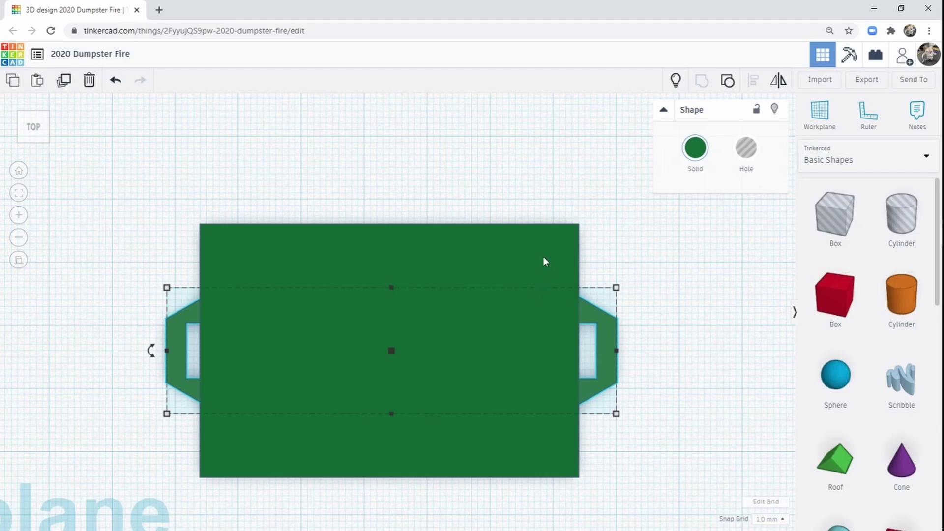
Select the dumpster body together with the grouped handles and align their centres left to right.
left_click_drag(650, 266, 503, 445)
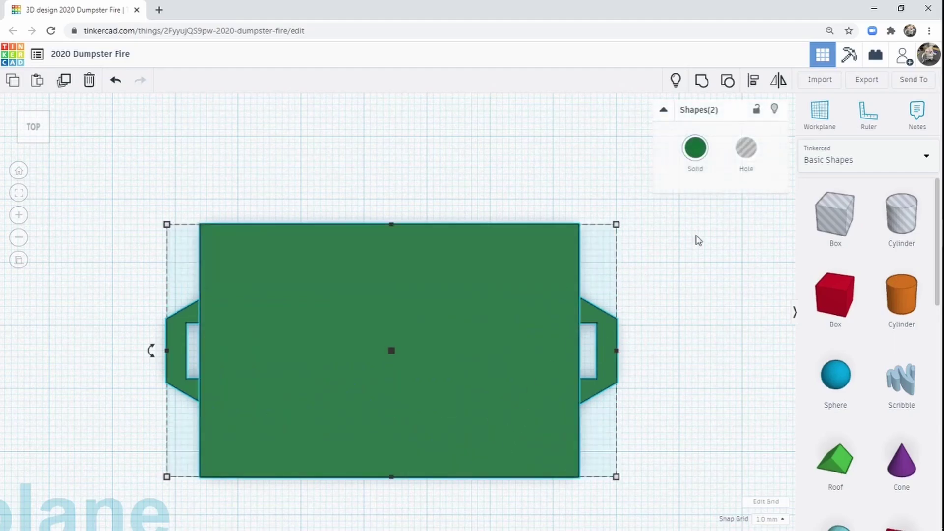
left_click(753, 82)
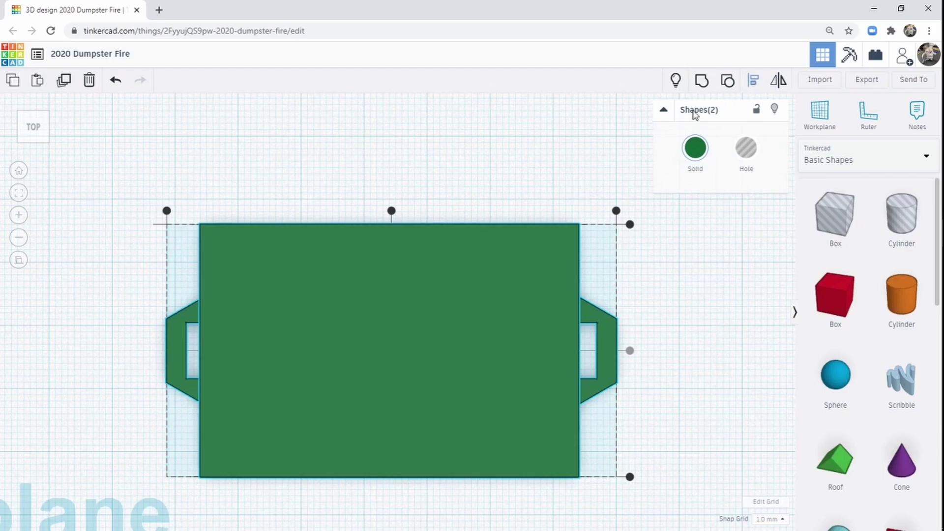
left_click(391, 210)
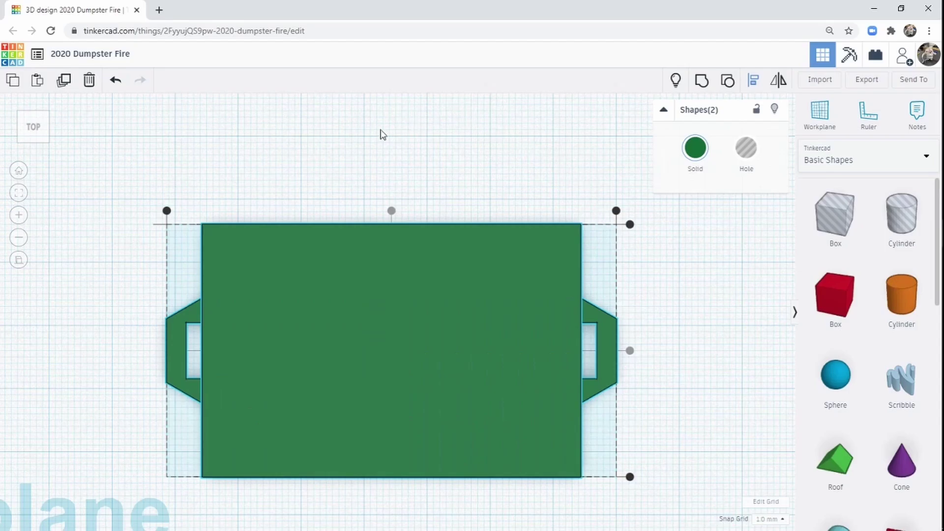
left_click(366, 143)
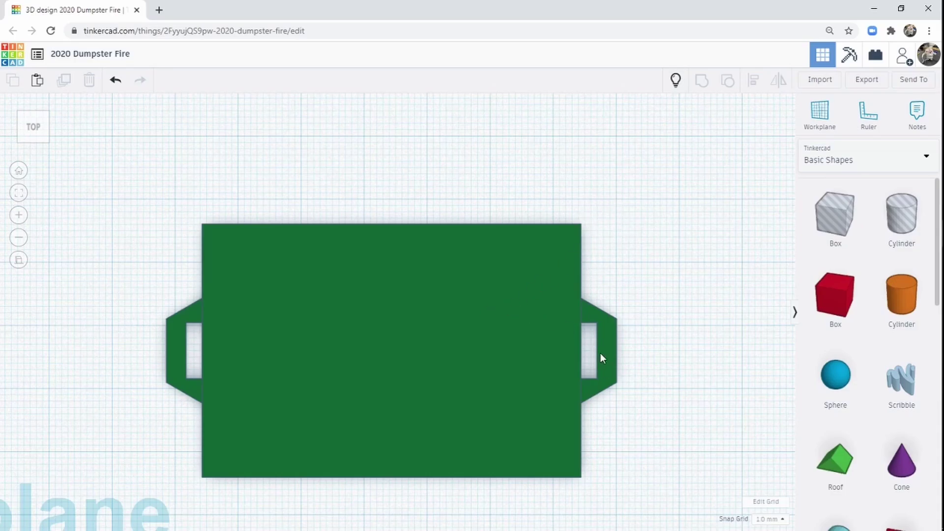
right_click_drag(704, 370, 450, 239)
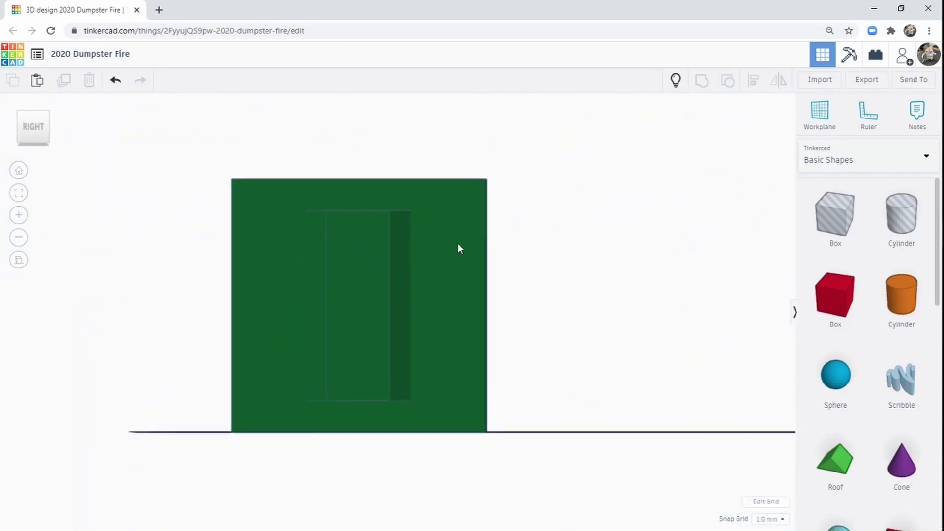
left_click_drag(850, 216, 571, 368)
right_click_drag(558, 224, 559, 256)
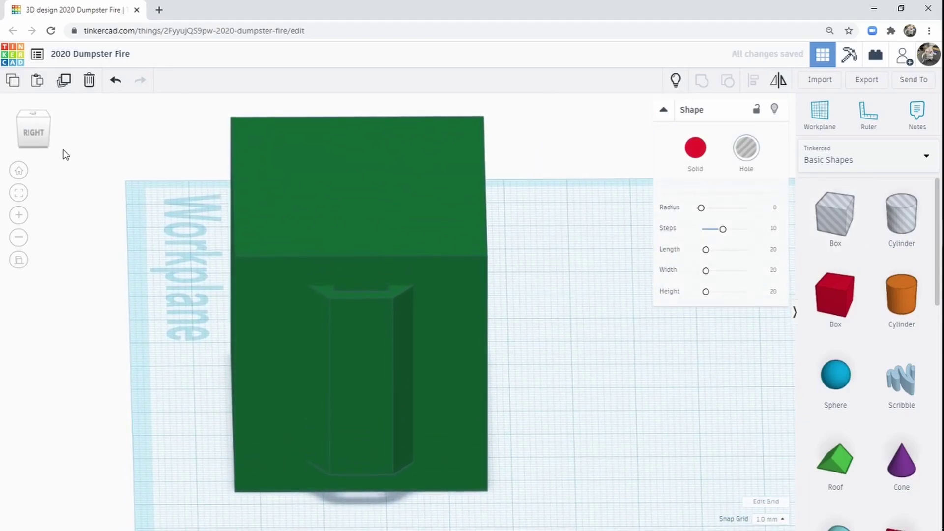
left_click(115, 81)
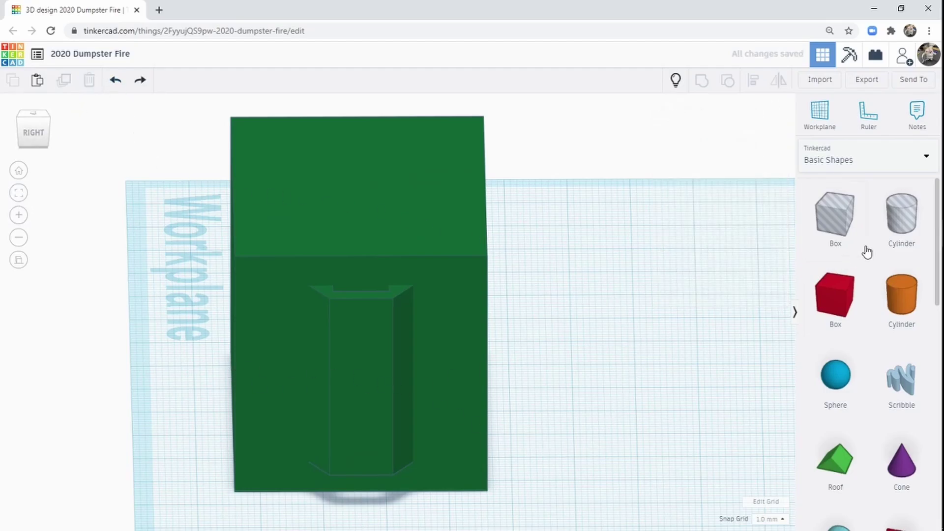
Place a box hole behind the dumpster body and stretch it to 52 mm high, as wide as the body, and 138 mm long.
left_click_drag(835, 216, 556, 502)
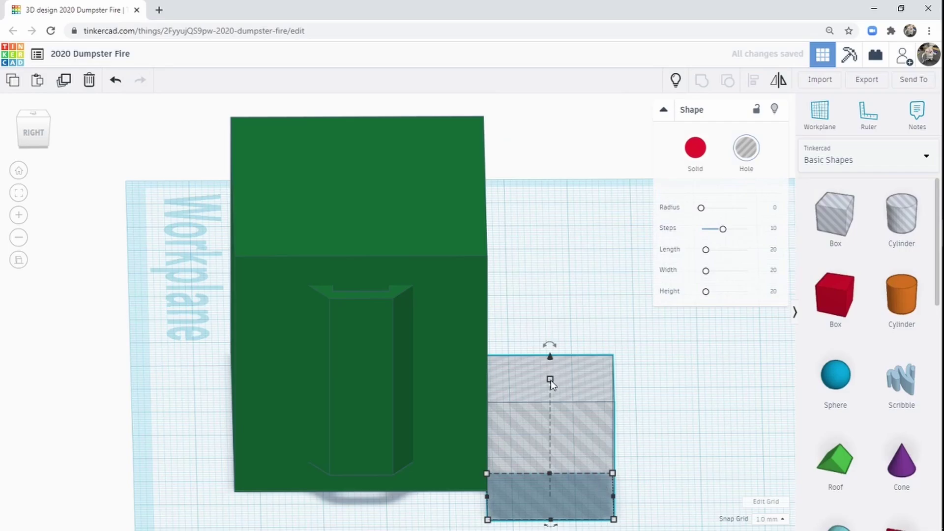
left_click_drag(551, 381, 551, 191)
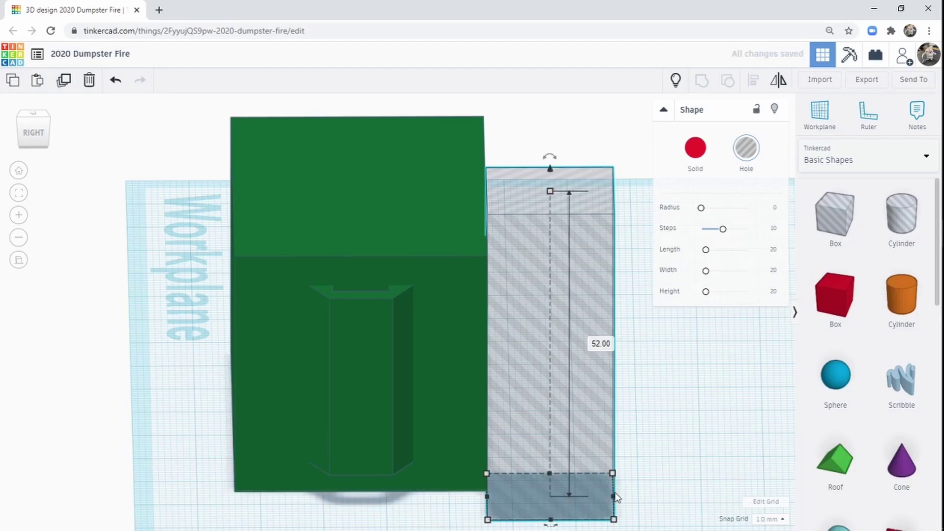
left_click_drag(614, 497, 739, 497)
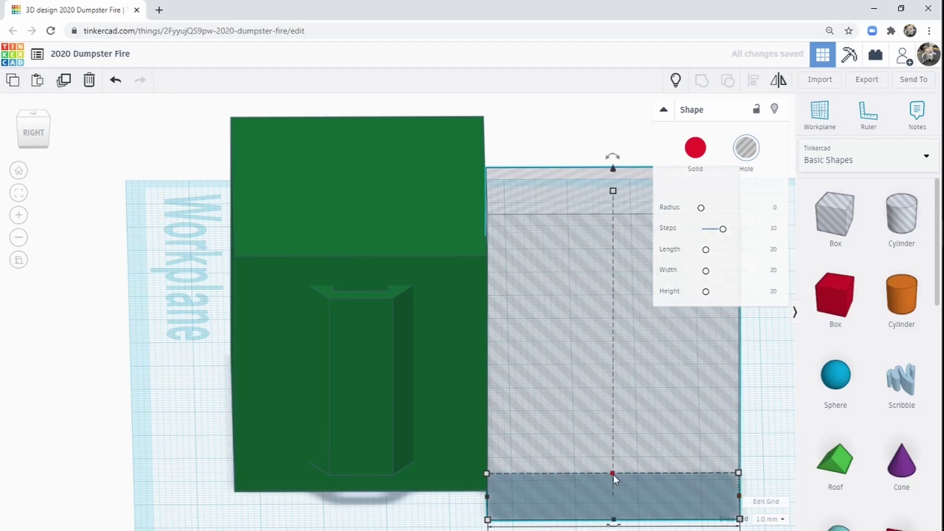
left_click_drag(613, 474, 579, 201)
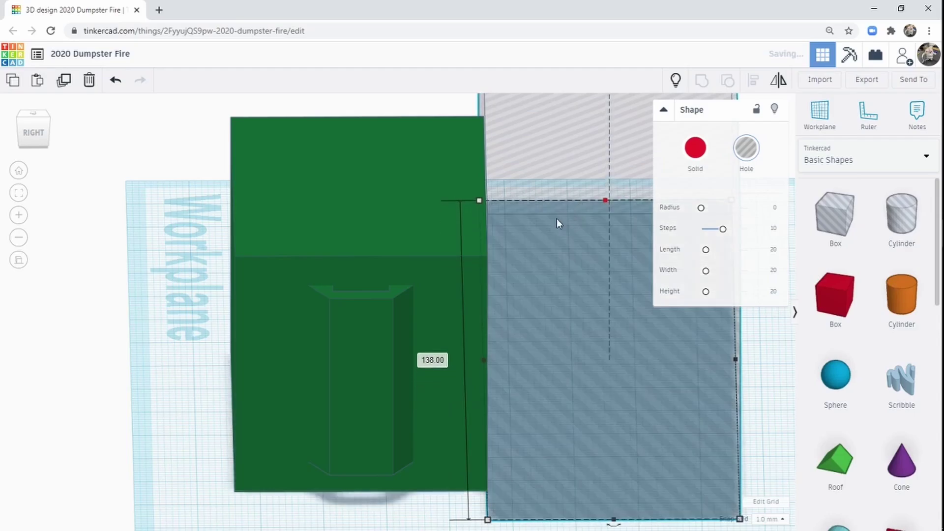
Rotate the box hole in the side view so that its top leans over the dumpster body's back upper edge.
right_click_drag(371, 311, 605, 364)
middle_click_drag(485, 349, 539, 488)
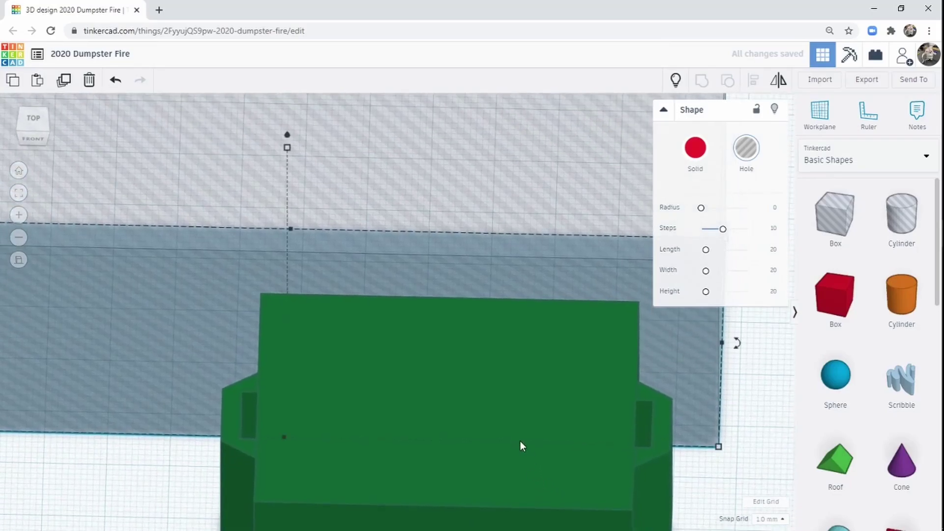
right_click_drag(576, 434, 340, 353)
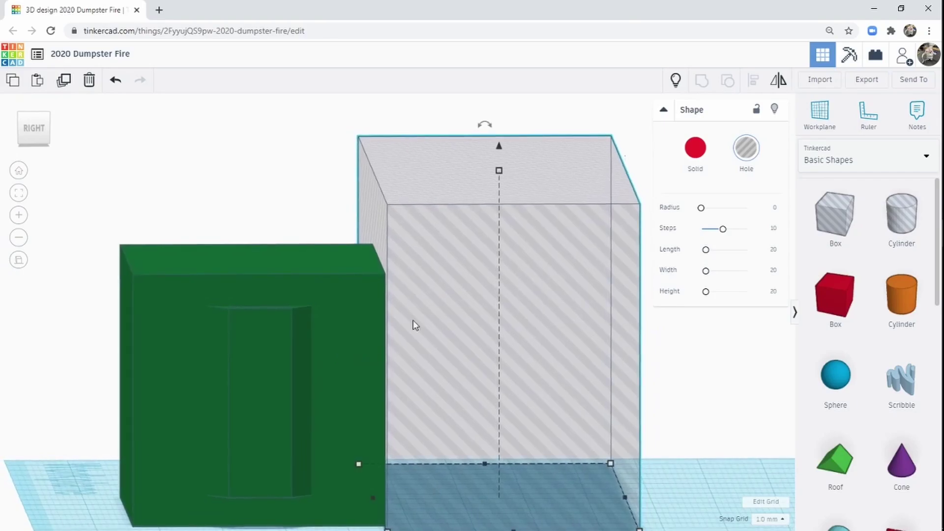
mouse_move(485, 126)
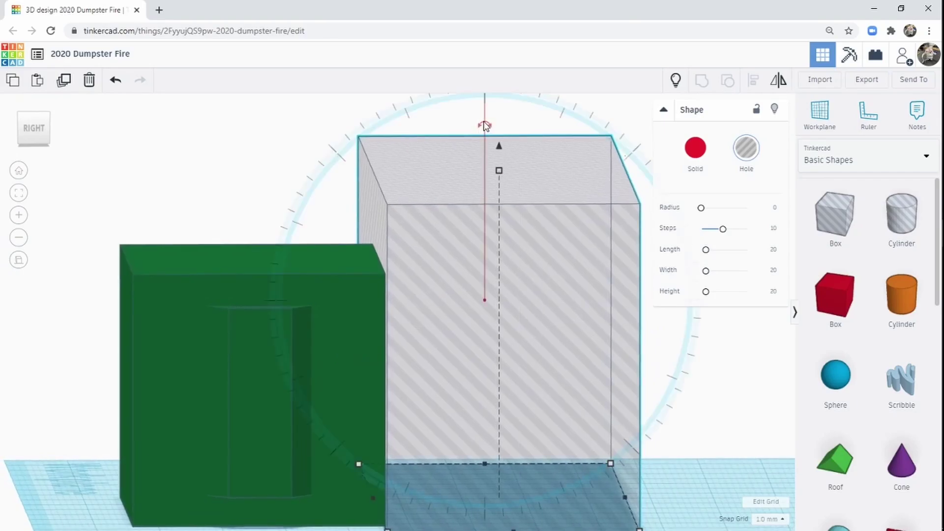
left_click_drag(484, 126, 421, 123)
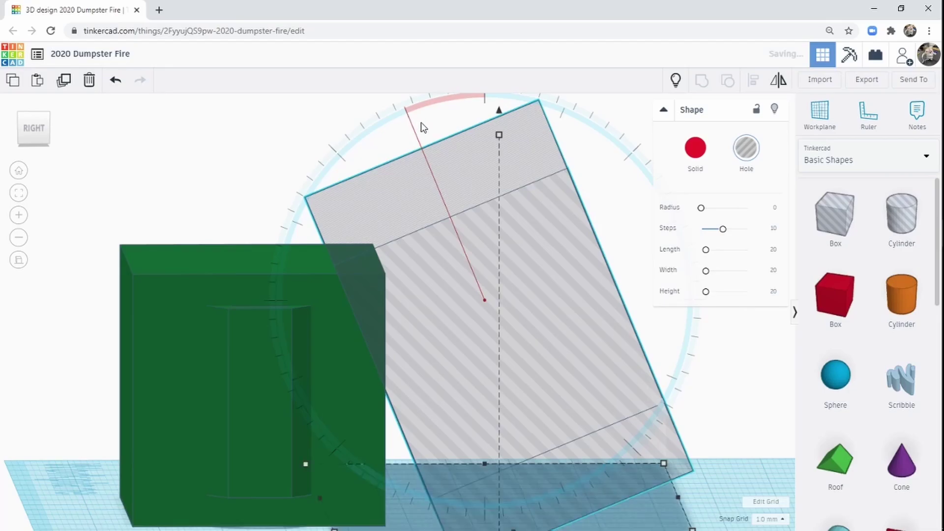
Move the tilted box hole into the dumpster body until its slanted face meets the body's lower back corner.
middle_click_drag(345, 347, 298, 298)
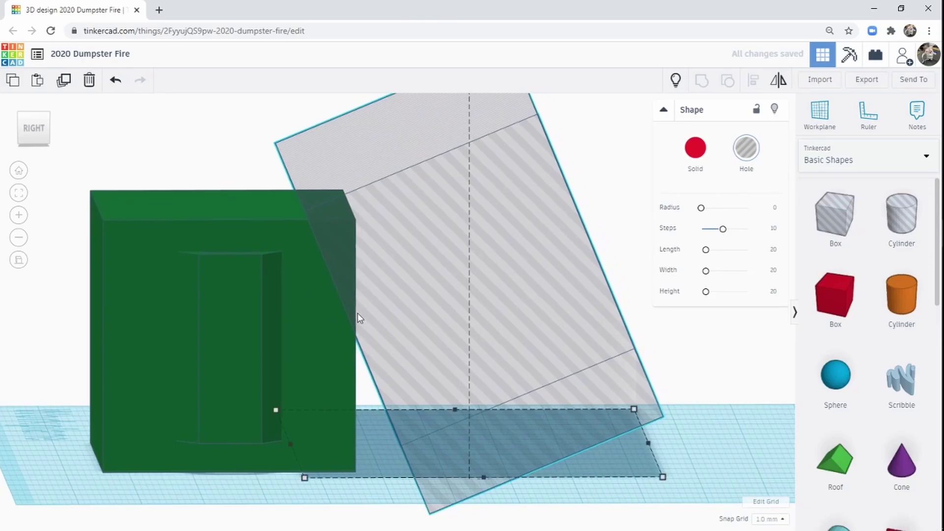
mouse_move(425, 372)
right_mouse_down()
mouse_move(400, 357)
mouse_move(416, 371)
right_mouse_up()
key("Left")
key("Left")
key("Left")
key("Left")
key("Left")
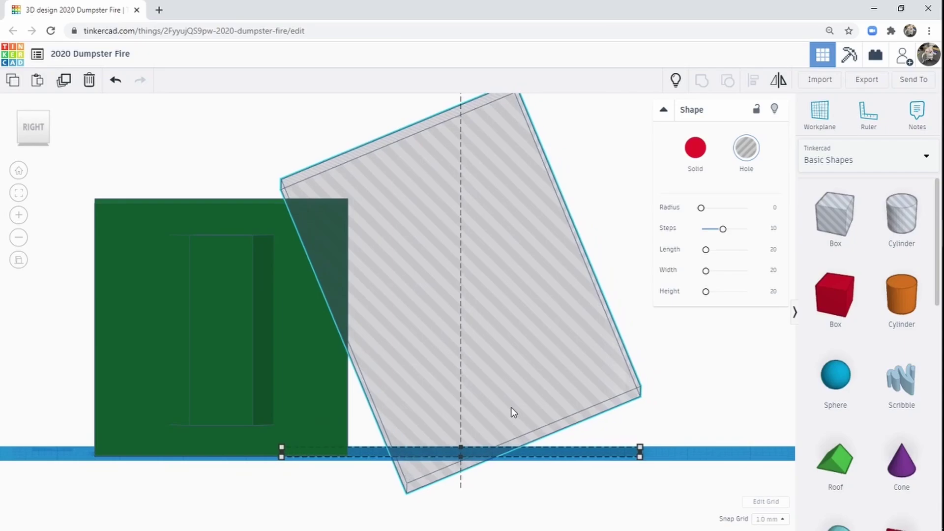
key("Left")
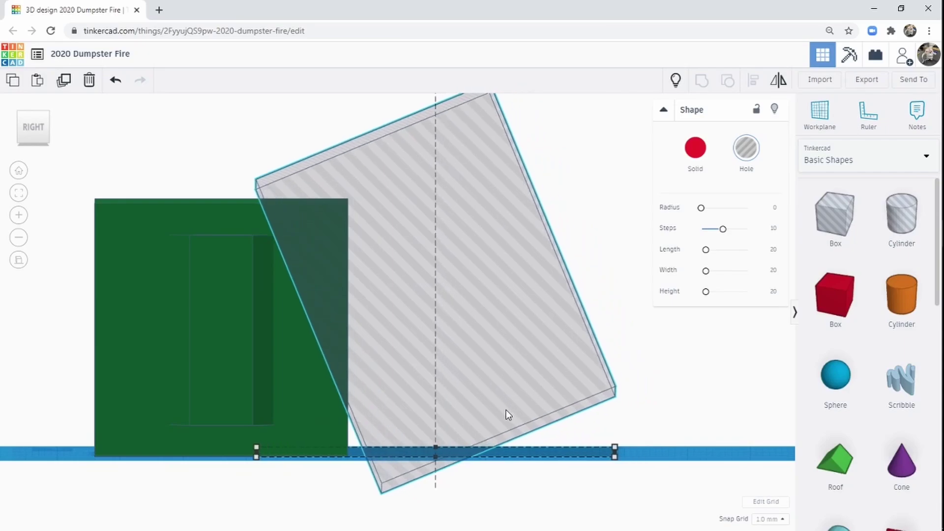
key("Left")
key("Left")
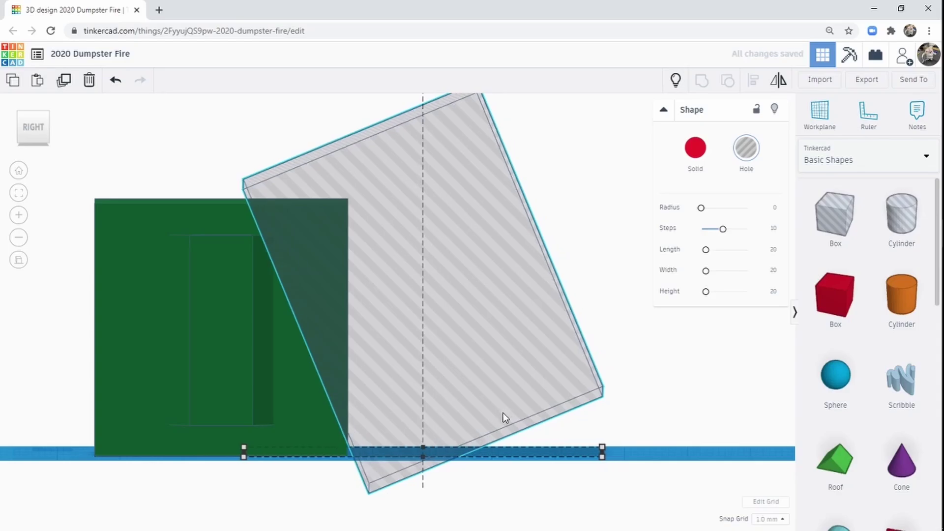
Rotate the box hole slightly back towards upright and shift it a little away from the dumpster body for a shallower cut.
right_click_drag(410, 361, 529, 393)
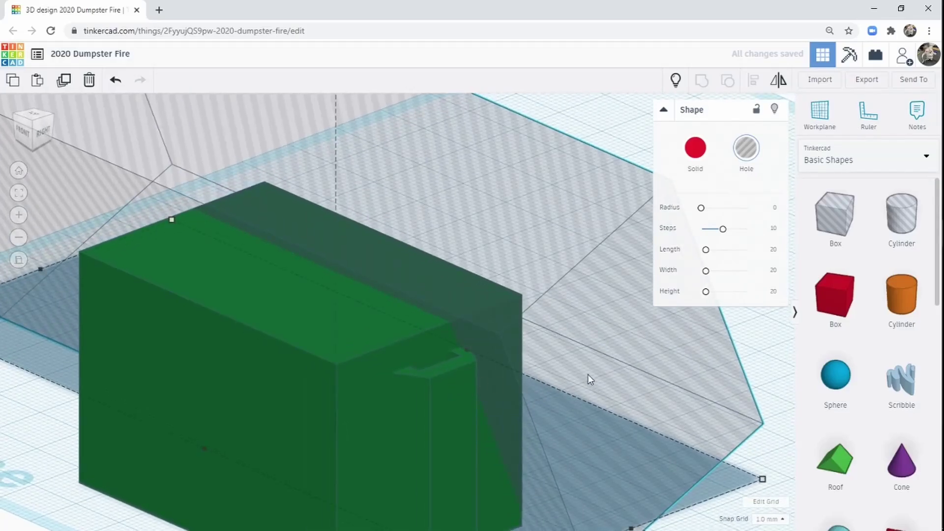
right_click_drag(588, 373, 465, 309)
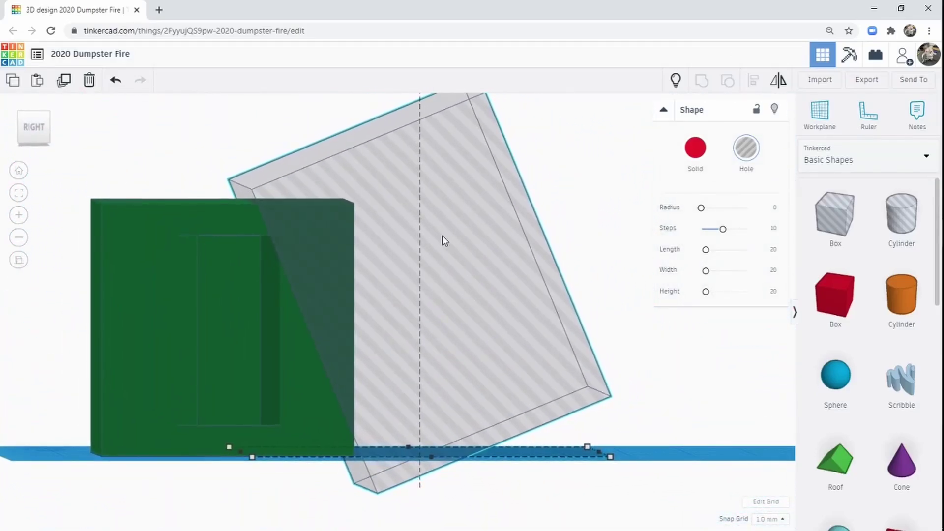
middle_click_drag(442, 240, 438, 264)
left_click(19, 238)
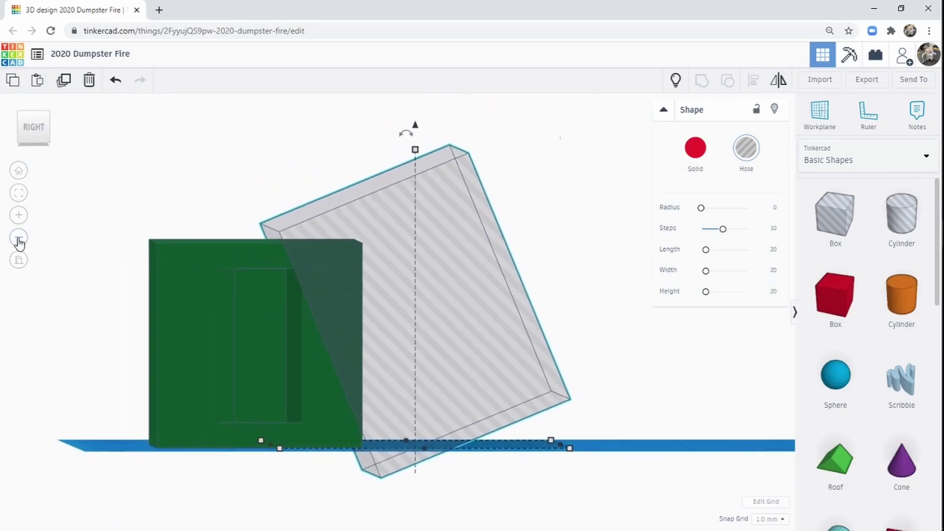
mouse_move(403, 170)
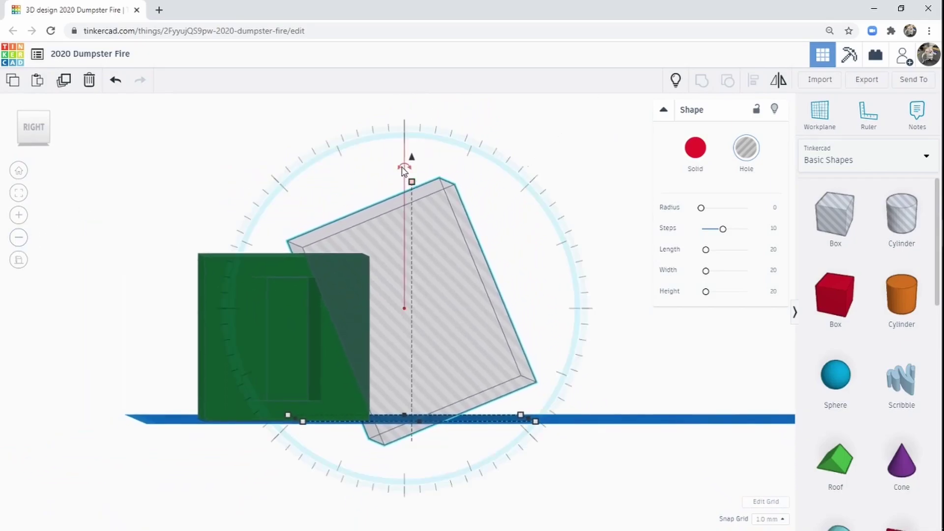
left_click_drag(404, 169, 427, 108)
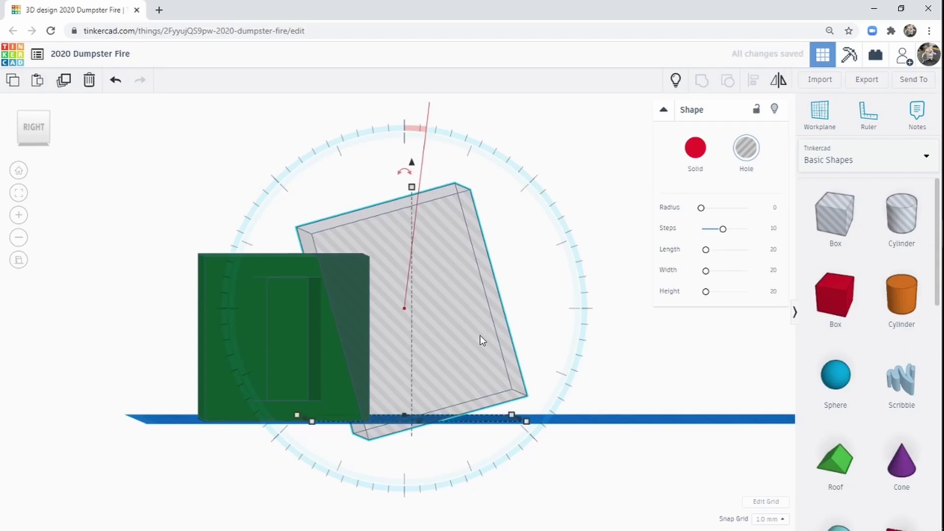
key("Right")
key("Right")
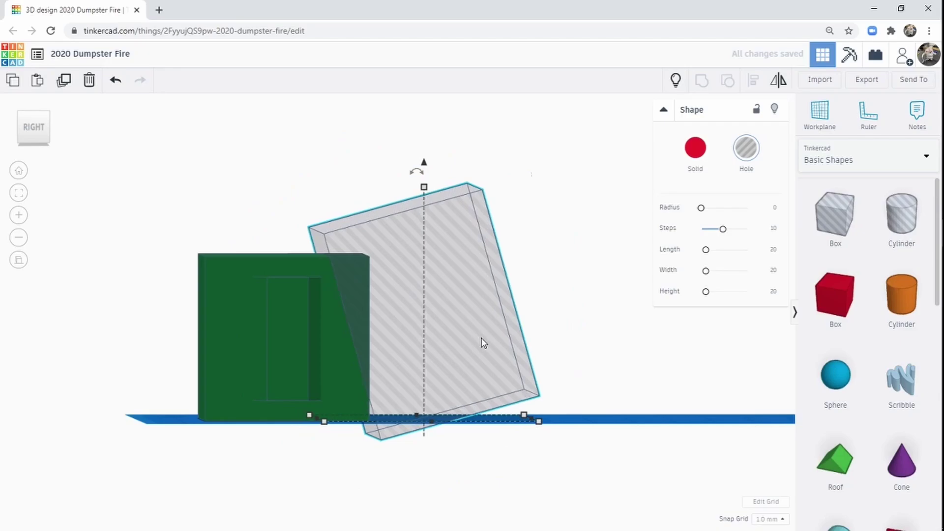
Group the dumpster body with the tilted box hole to cut a sloped back face.
mouse_move(544, 294)
right_mouse_down()
mouse_move(520, 295)
mouse_move(546, 295)
mouse_move(536, 309)
right_mouse_up()
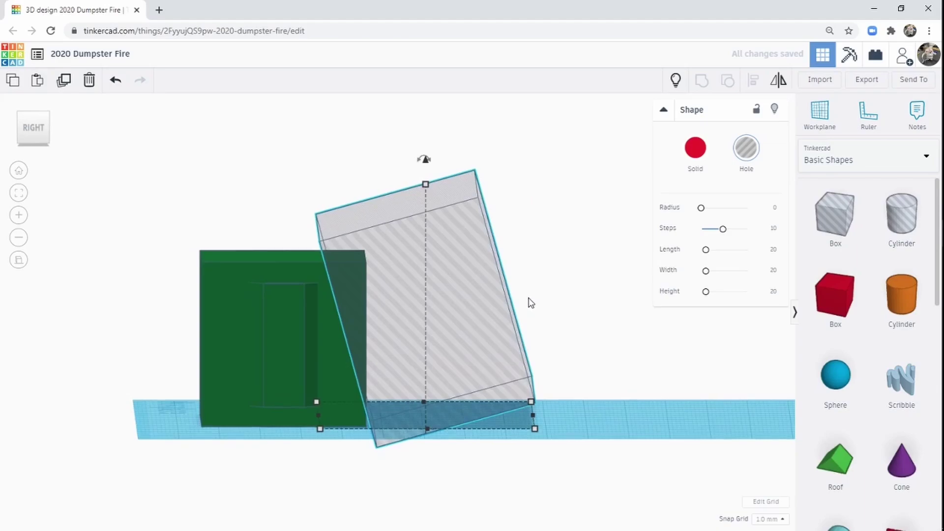
right_click_drag(225, 261, 226, 285)
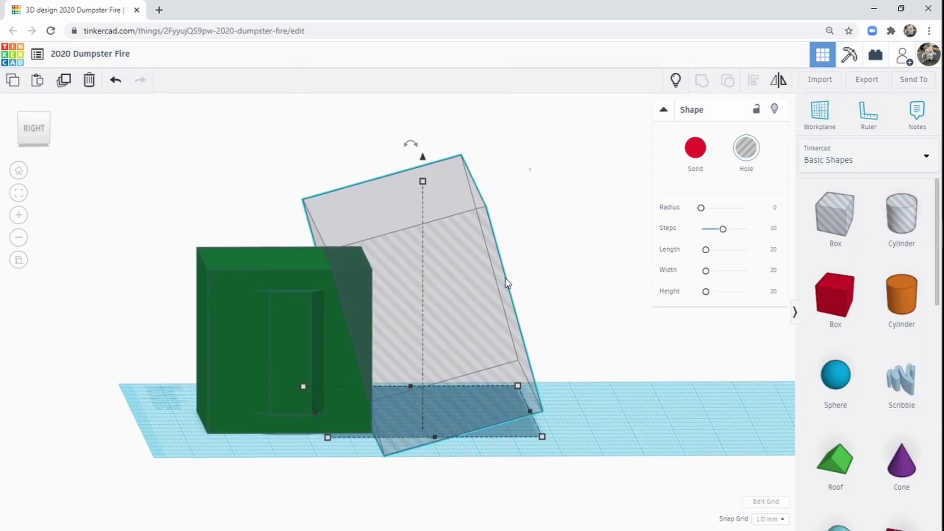
left_click(358, 313, "shift")
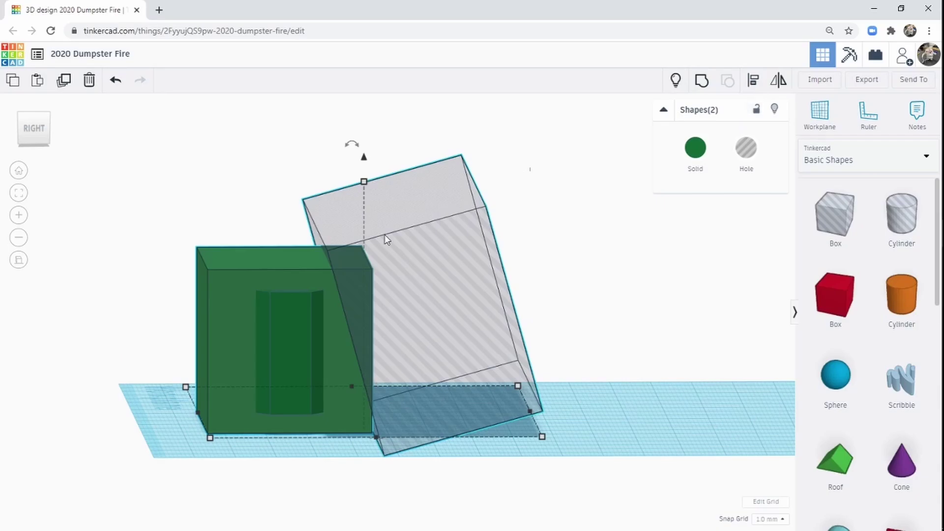
left_click(702, 85)
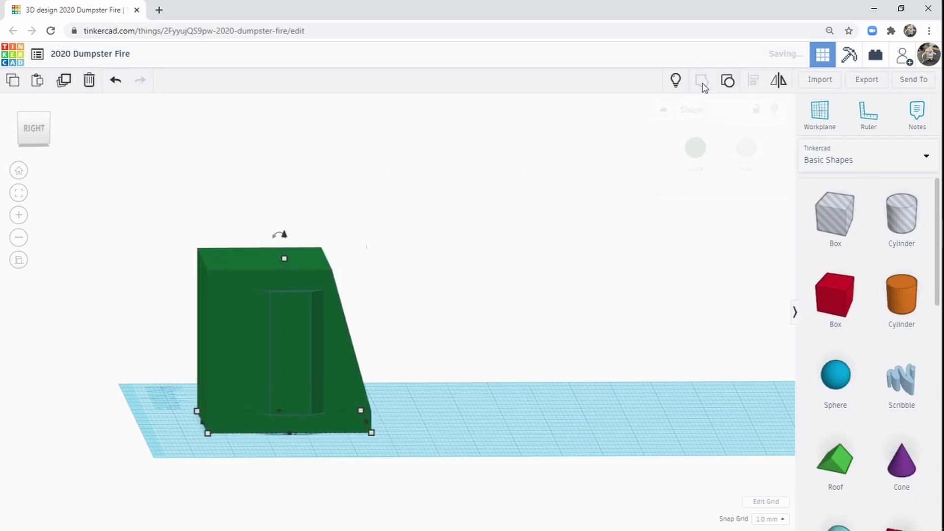
right_click_drag(264, 257, 506, 417)
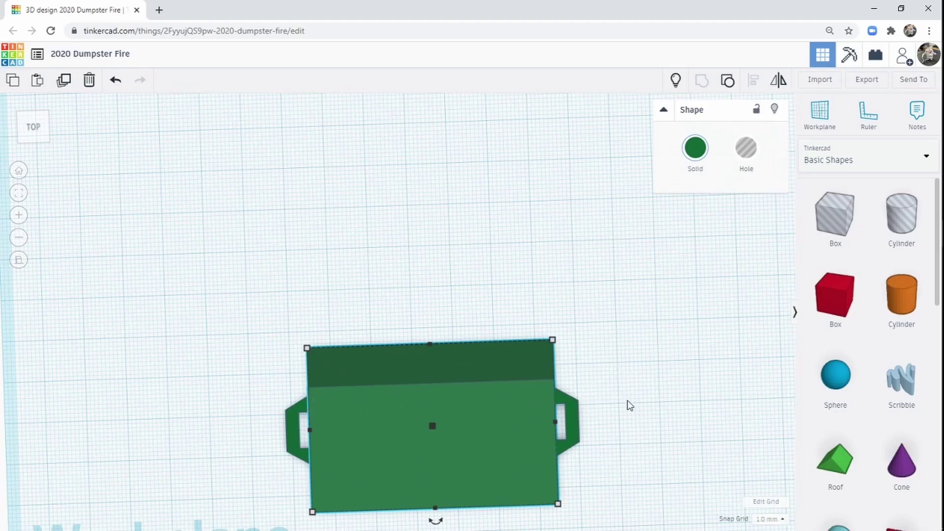
Add a Roof shape beside the dumpster body, rotate it 90° on the workplane and turn it into a hole.
right_click_drag(630, 405, 386, 331)
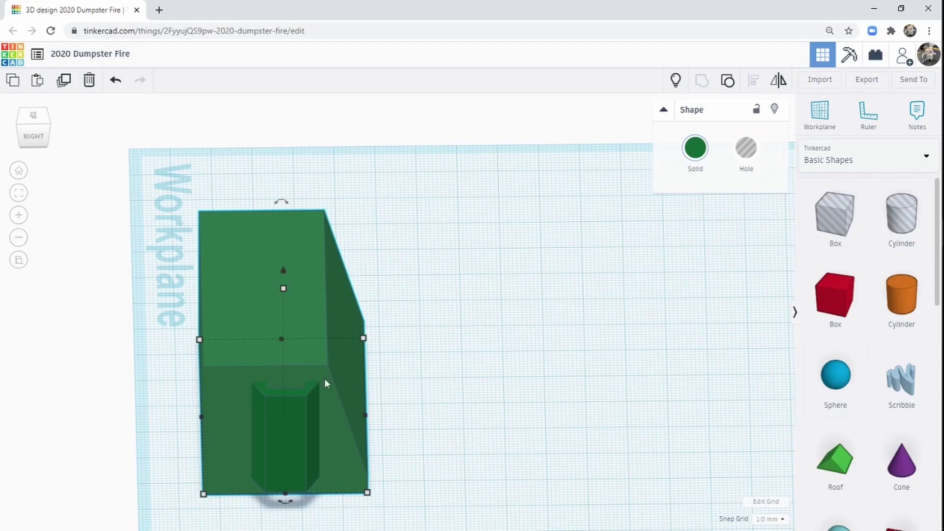
middle_click_drag(346, 436, 461, 300)
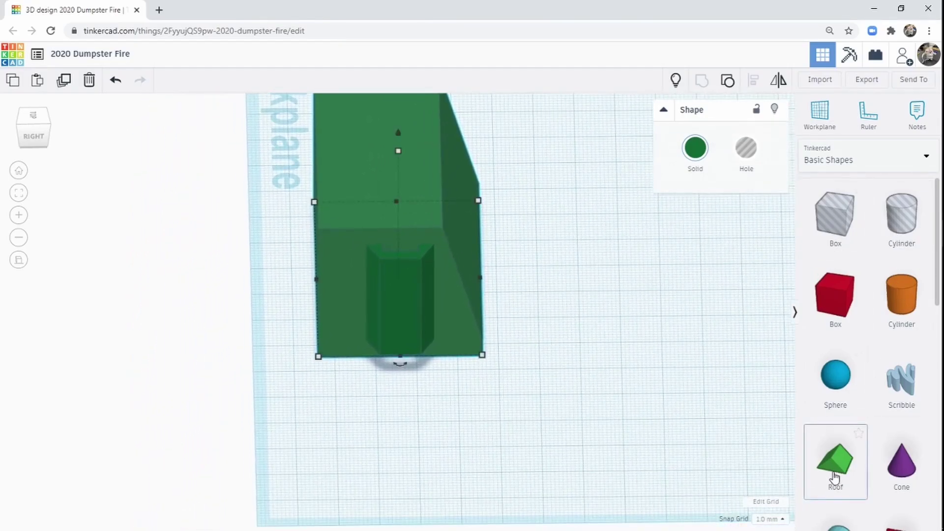
left_click_drag(834, 463, 452, 433)
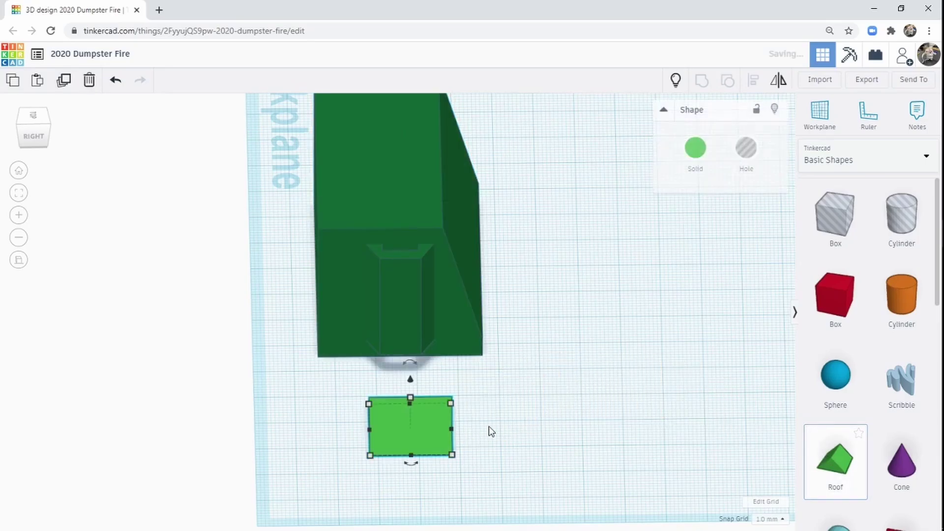
right_click_drag(409, 458, 645, 459)
left_click_drag(586, 351, 638, 301)
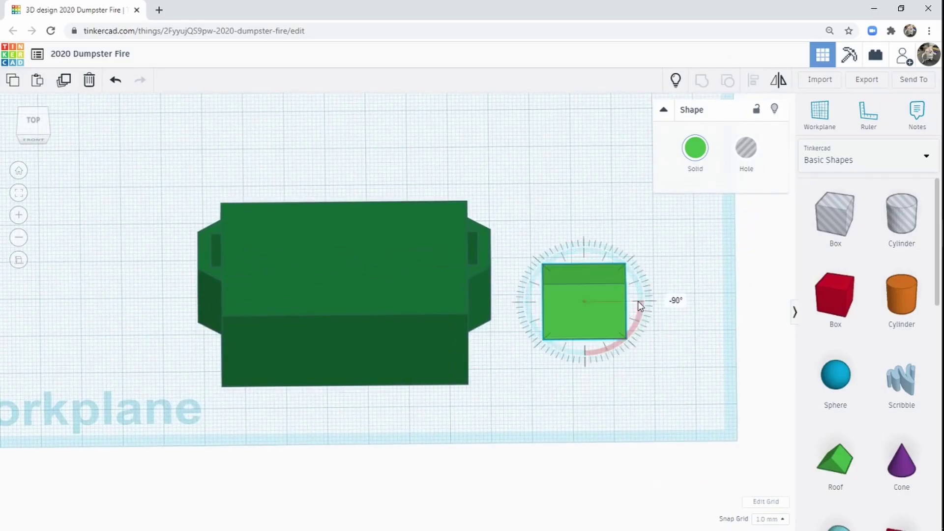
left_click(746, 148)
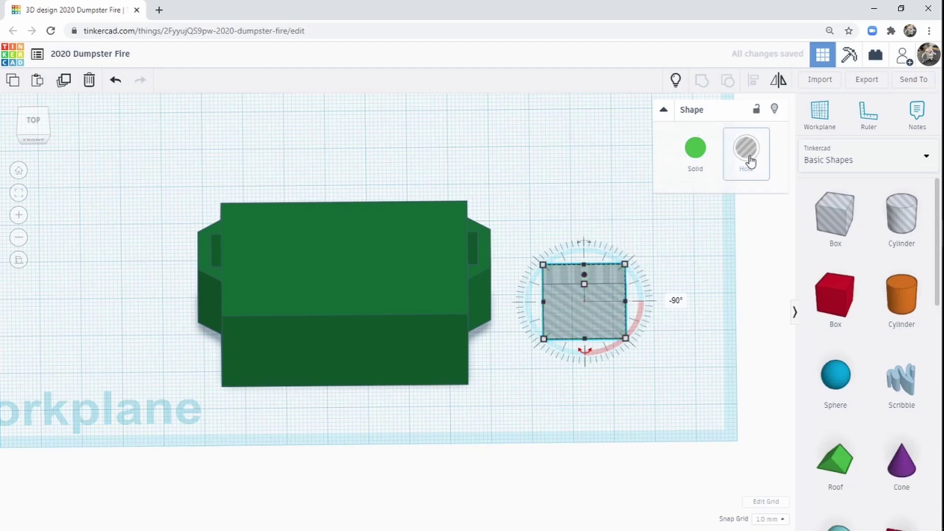
Move the roof hole beside the dumpster body so its outer edge lines up with the body's front face.
right_click_drag(726, 308, 469, 285)
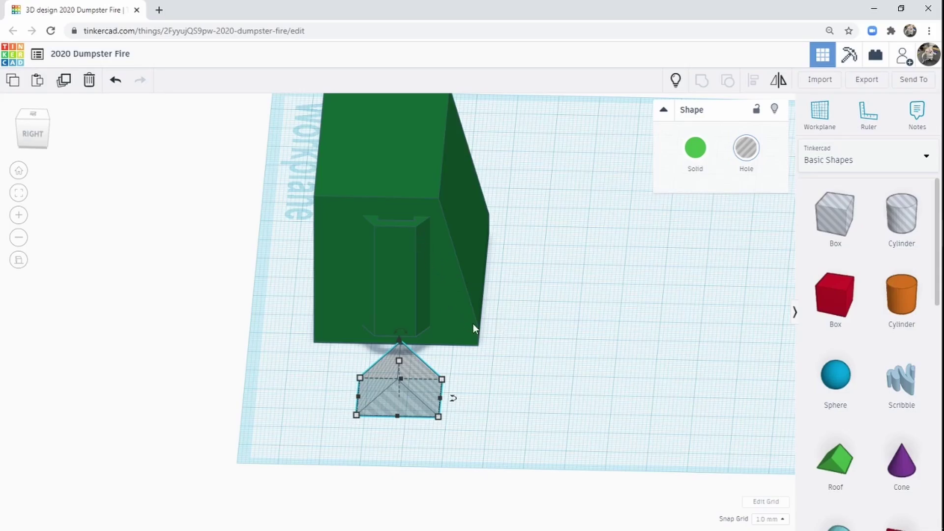
middle_click_drag(473, 323, 588, 275)
left_click_drag(471, 352, 429, 316)
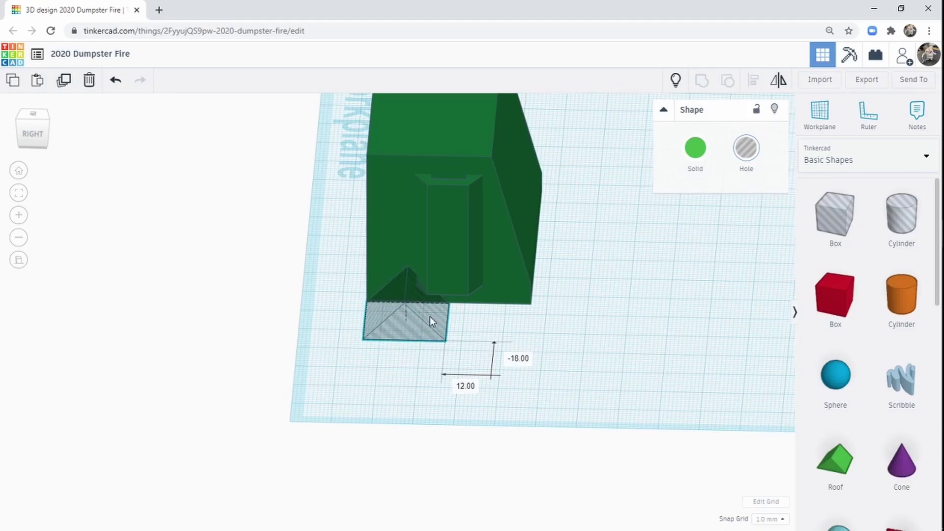
Lower the roof hole beneath the dumpster body and stretch it to 104 mm so it spans past both ends.
right_click_drag(412, 370, 427, 248)
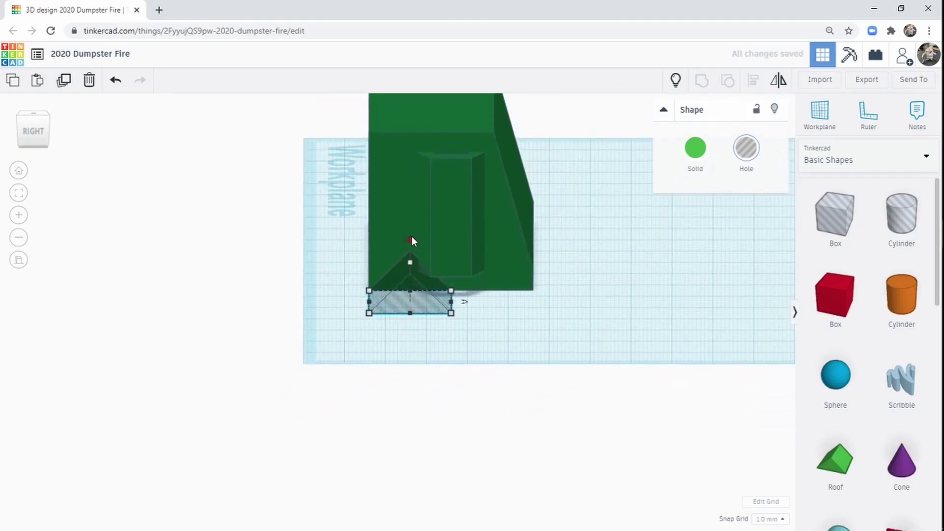
left_click_drag(409, 238, 408, 274)
right_click_drag(419, 388, 656, 437)
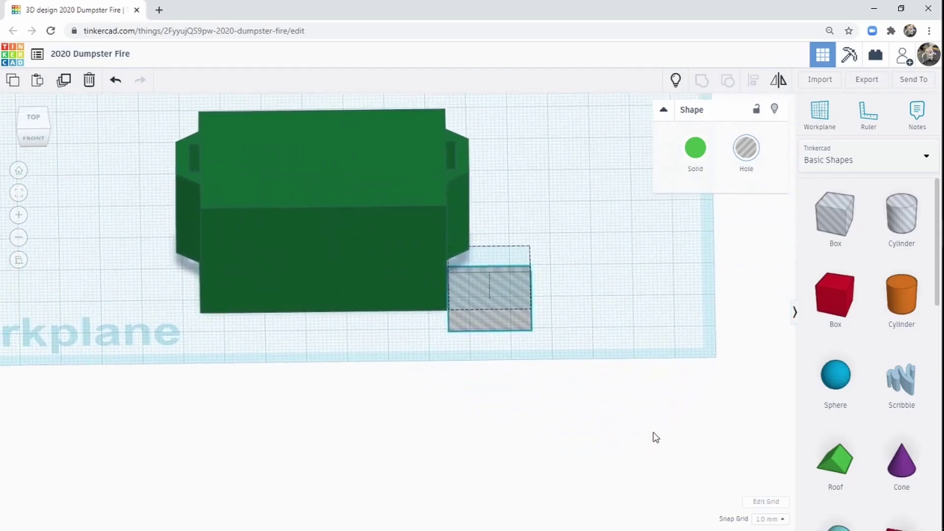
left_click_drag(446, 276, 106, 285)
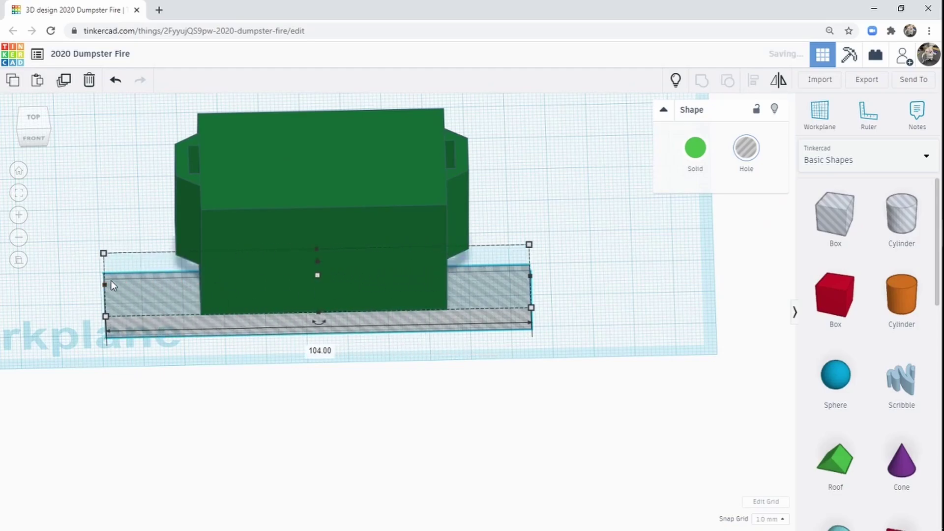
Duplicate the long roof hole and shift the copy towards the body's back until the two sit edge to edge.
right_click_drag(570, 333, 323, 249)
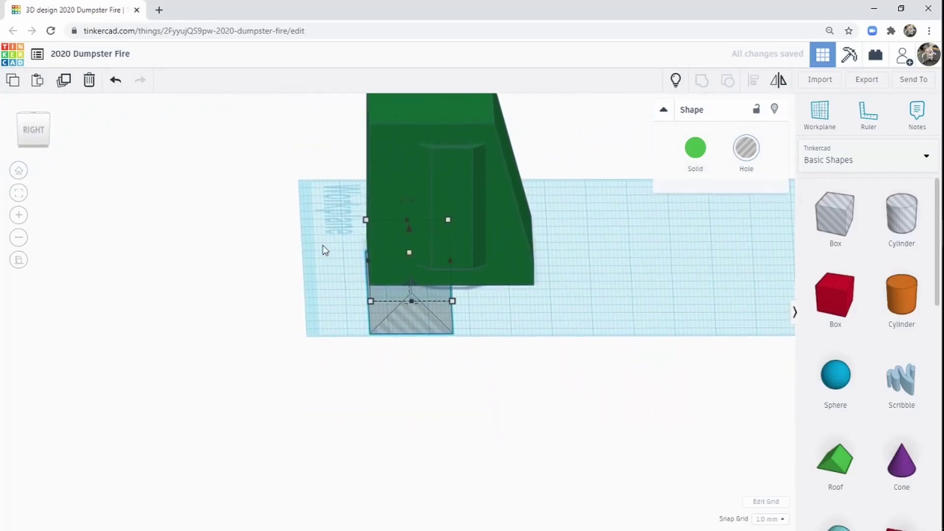
left_click(64, 81)
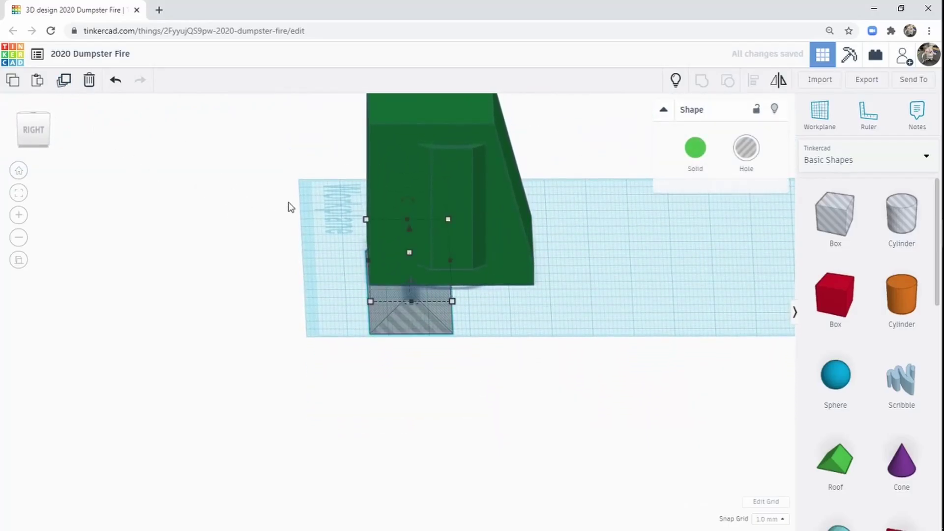
key("Right")
key("Right")
key("Right")
key("Right")
key("Right")
key("Right")
key("Right")
key("Right")
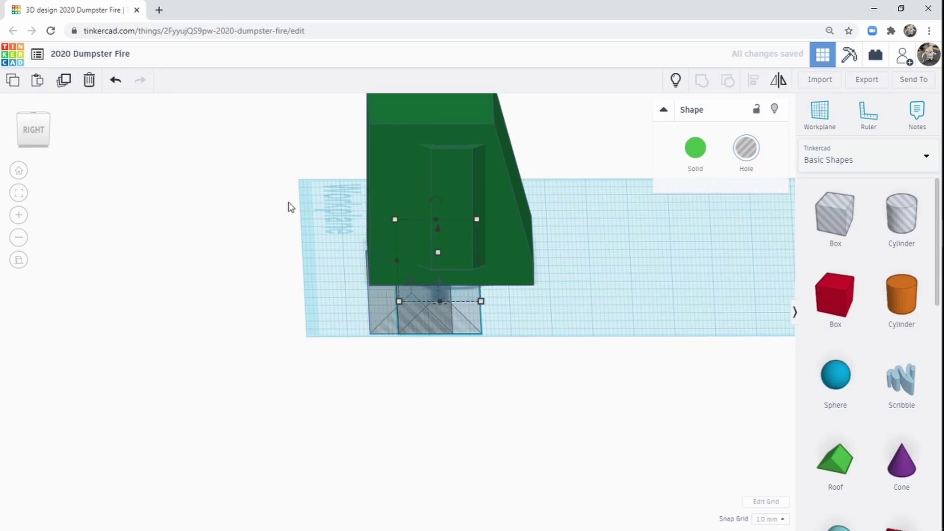
key("Right")
key("Right")
key("Right")
key("Right")
key("Right")
key("Right")
key("Right")
key("Right")
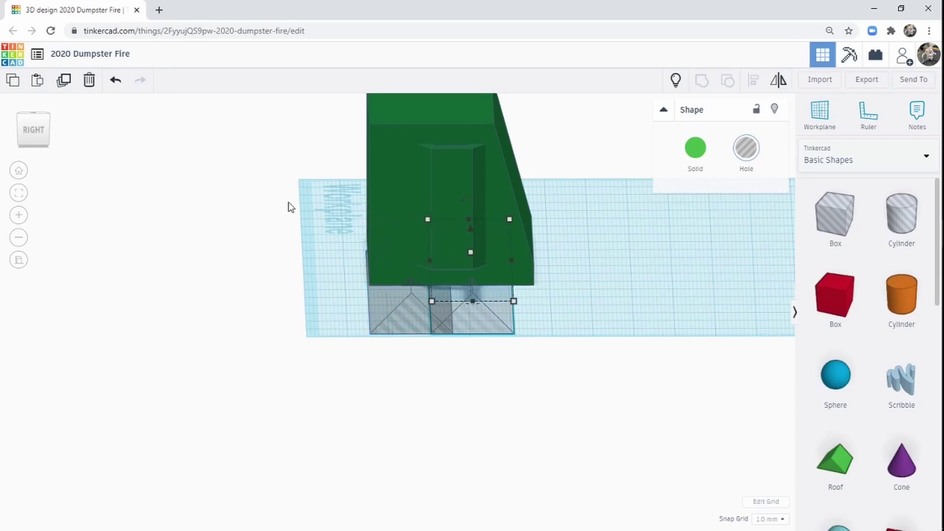
key("Right")
key("Right")
key("Right")
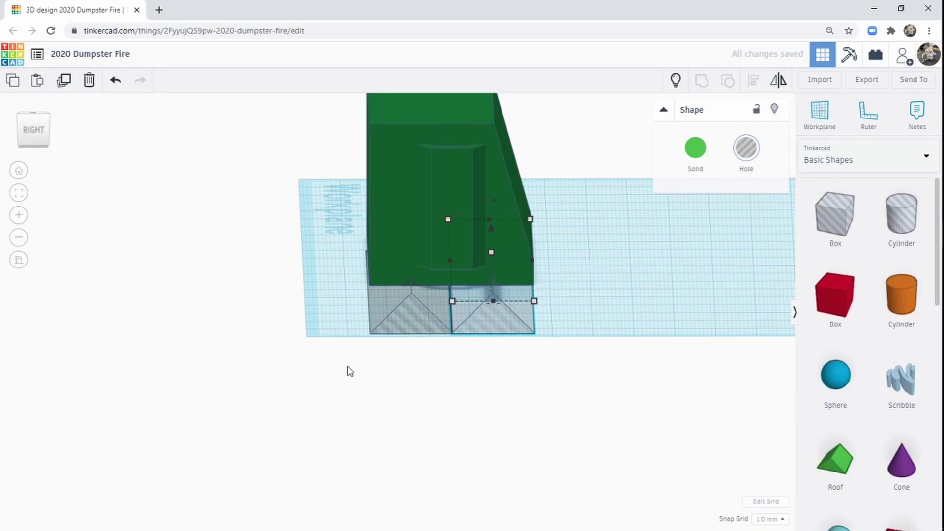
Duplicate both roof holes together and mirror the copies vertically so their ridges point down.
left_click_drag(345, 371, 562, 378)
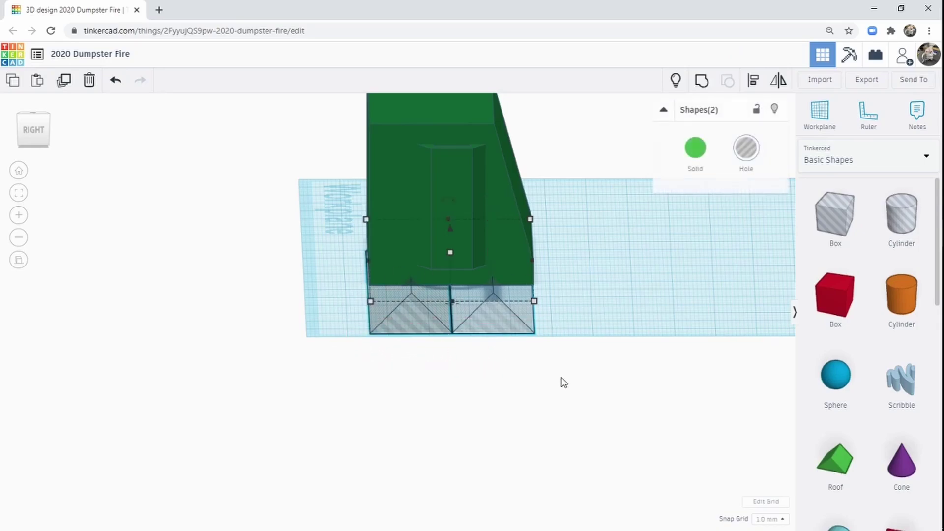
left_click(64, 81)
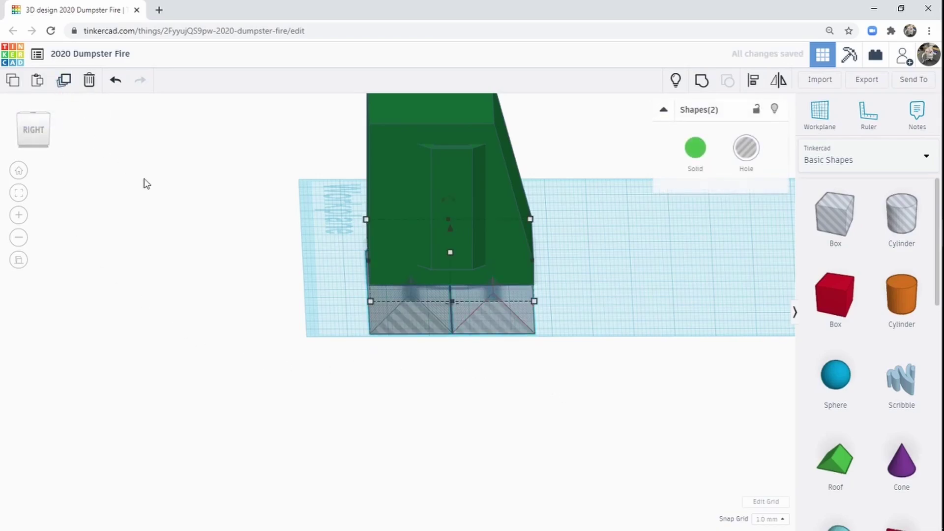
left_click(779, 82)
right_click_drag(389, 373, 408, 441)
right_click_drag(470, 446, 516, 436)
key("m")
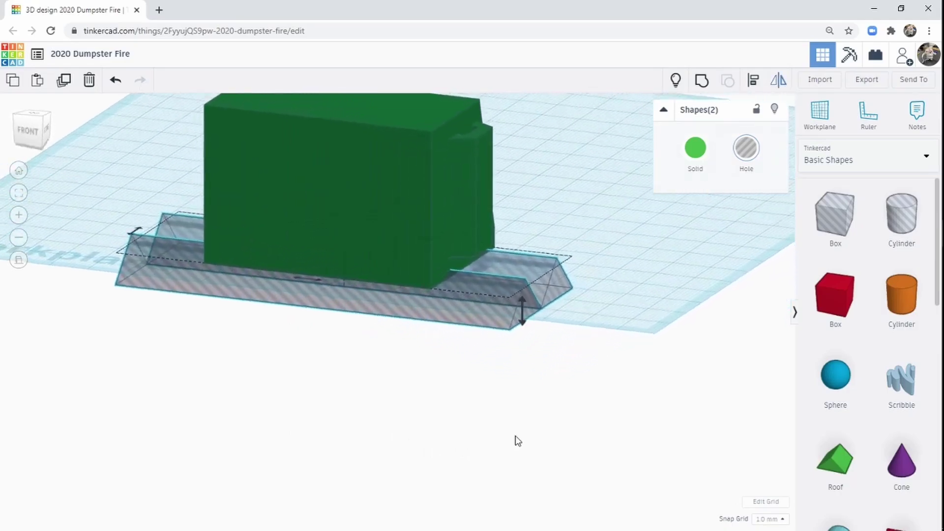
left_click(524, 308)
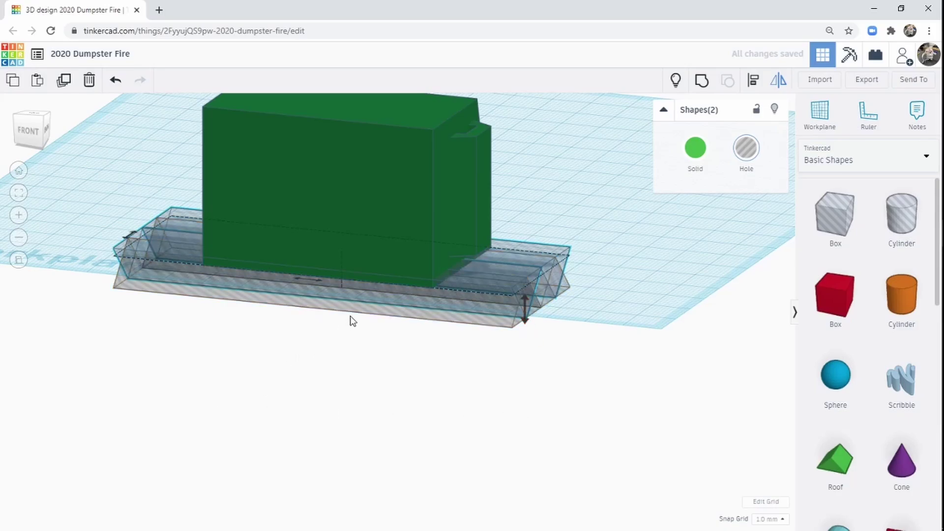
middle_click_drag(347, 343, 354, 381)
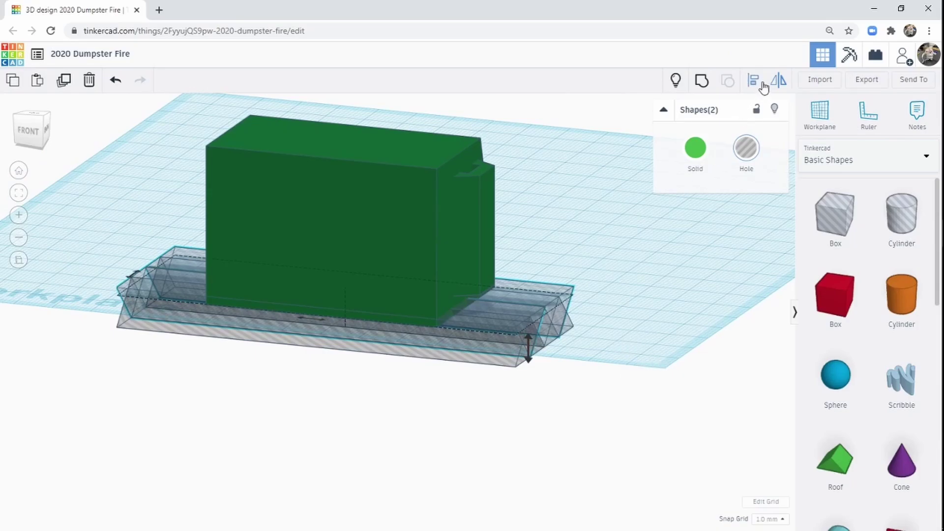
left_click(781, 81)
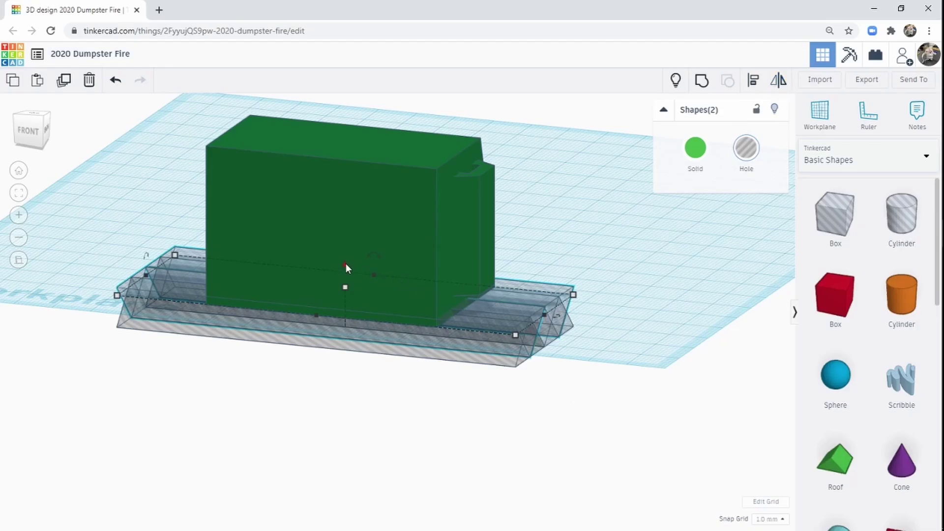
Raise the mirrored roof holes to the top of the dumpster body so their ridges dip into its upper face.
left_click_drag(347, 264, 350, 82)
right_click_drag(581, 223, 485, 157)
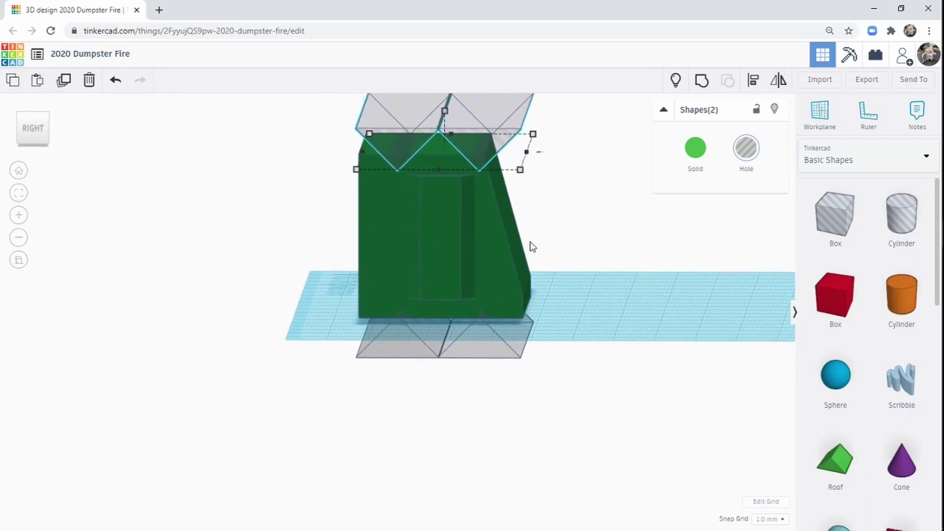
middle_click_drag(487, 226, 482, 279)
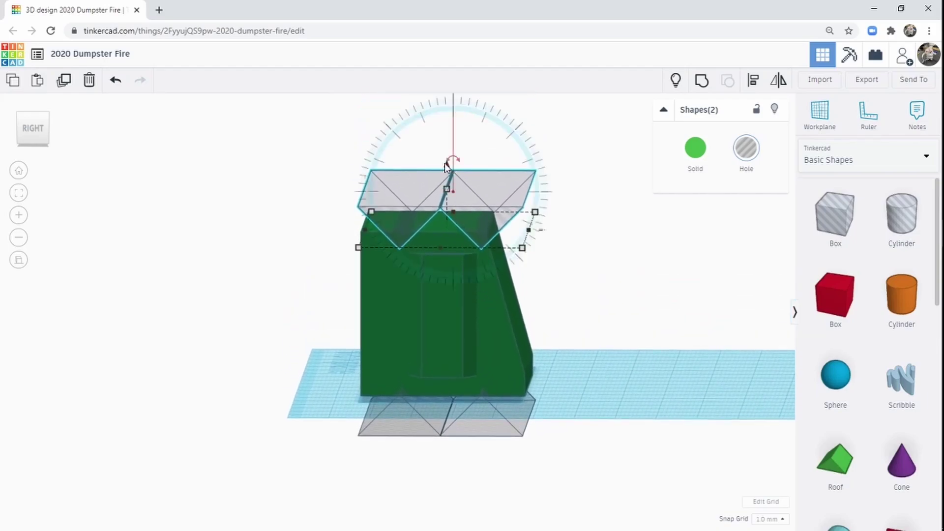
left_click_drag(447, 164, 446, 160)
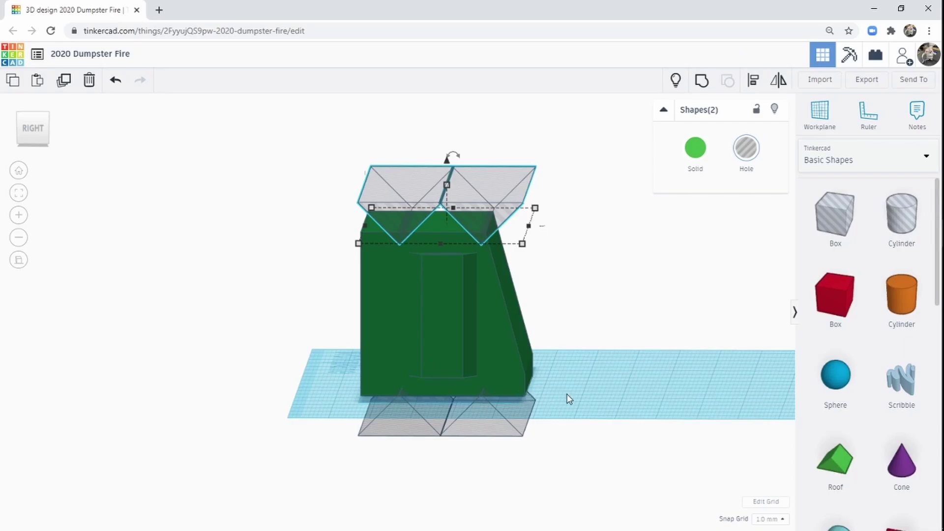
Ungroup the sloped dumpster body to separate it from the tilted box hole.
left_click(504, 359)
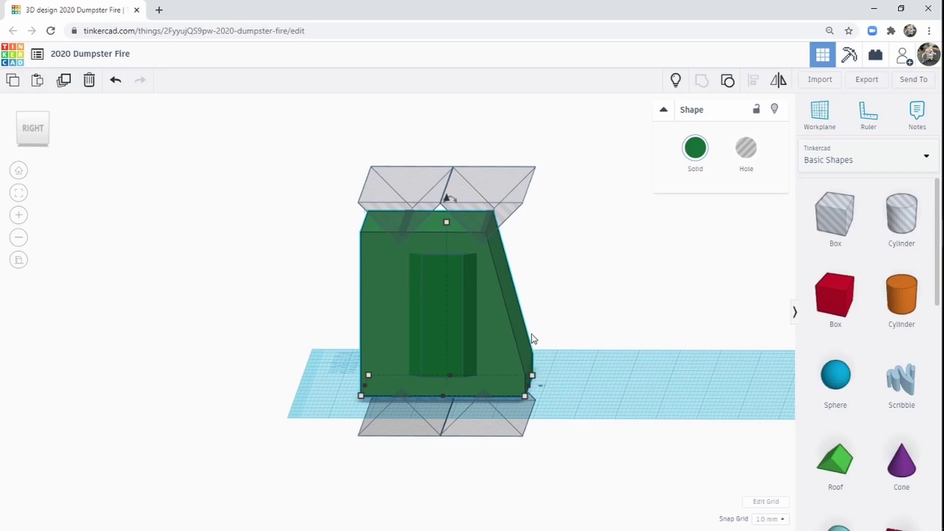
mouse_move(532, 338)
right_mouse_down()
mouse_move(590, 347)
mouse_move(530, 348)
right_mouse_up()
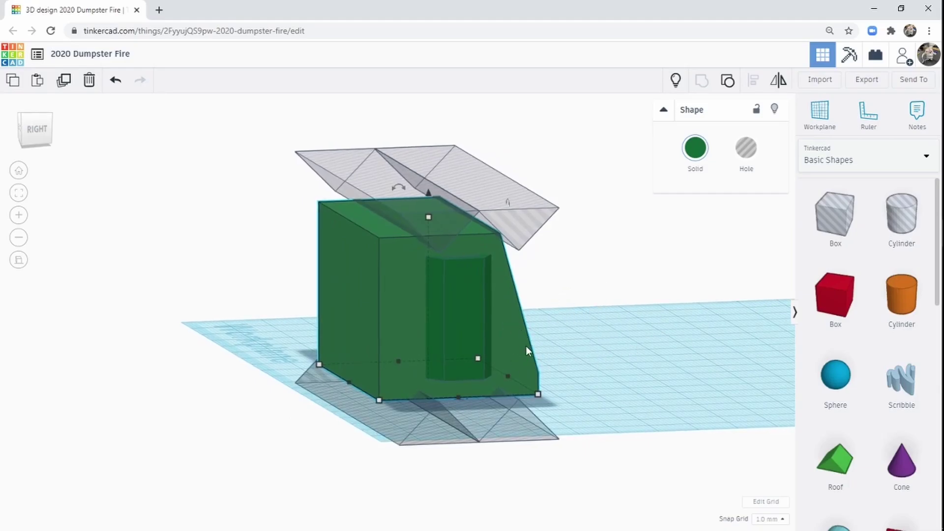
key("ctrl+shift+g")
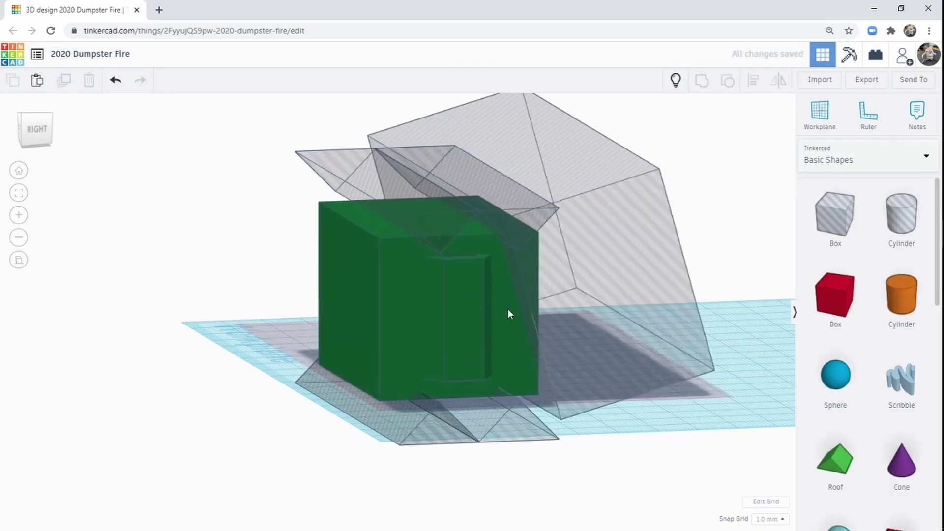
right_click_drag(509, 312, 573, 361)
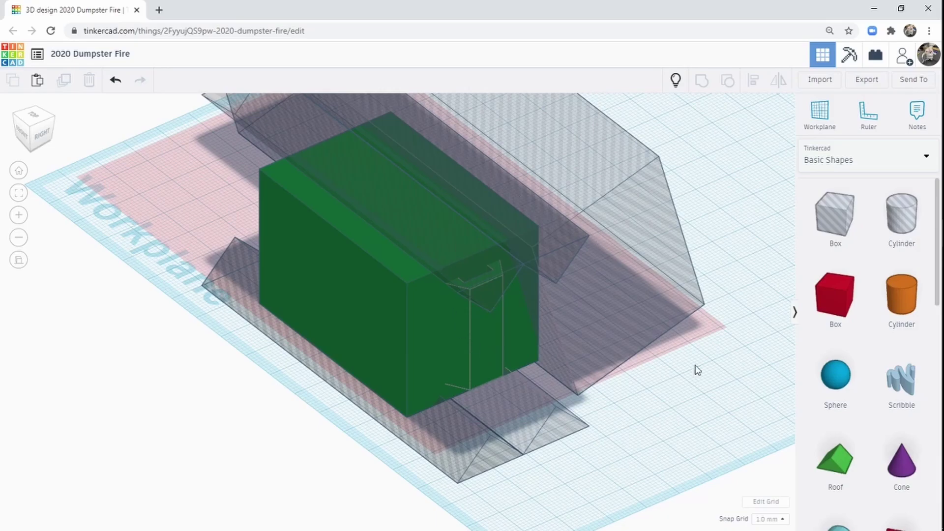
Undo the ungrouping to check the sloped back against the roof holes, and restore the ungrouped state.
key("ctrl+z")
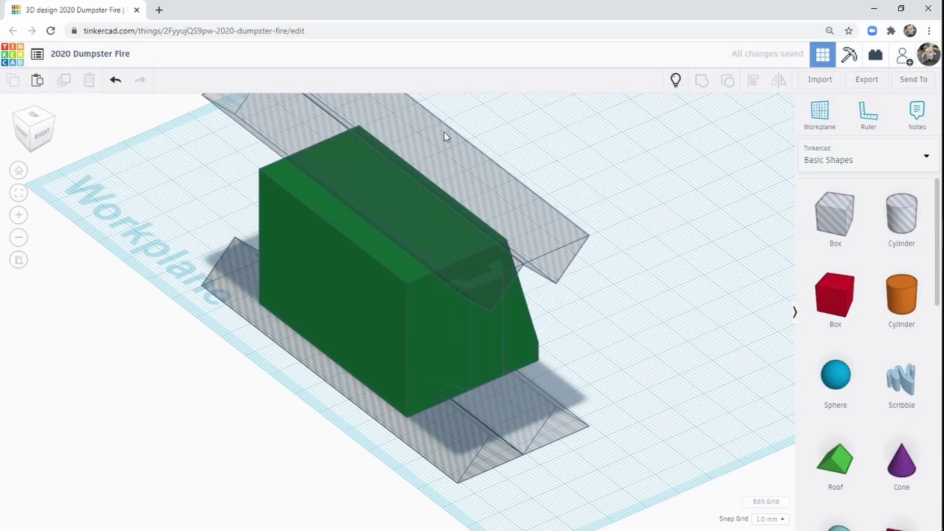
right_click_drag(613, 418, 573, 352)
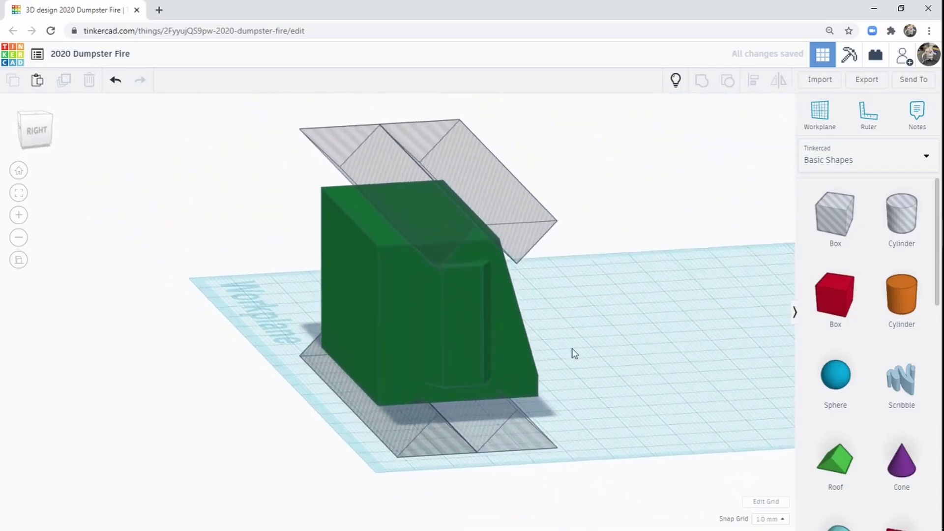
key("ctrl+y")
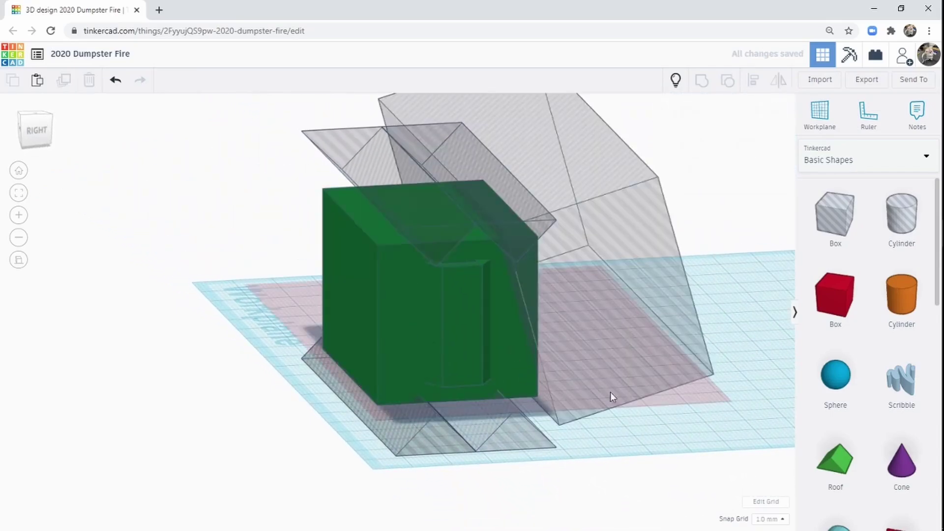
right_click_drag(605, 459, 574, 446)
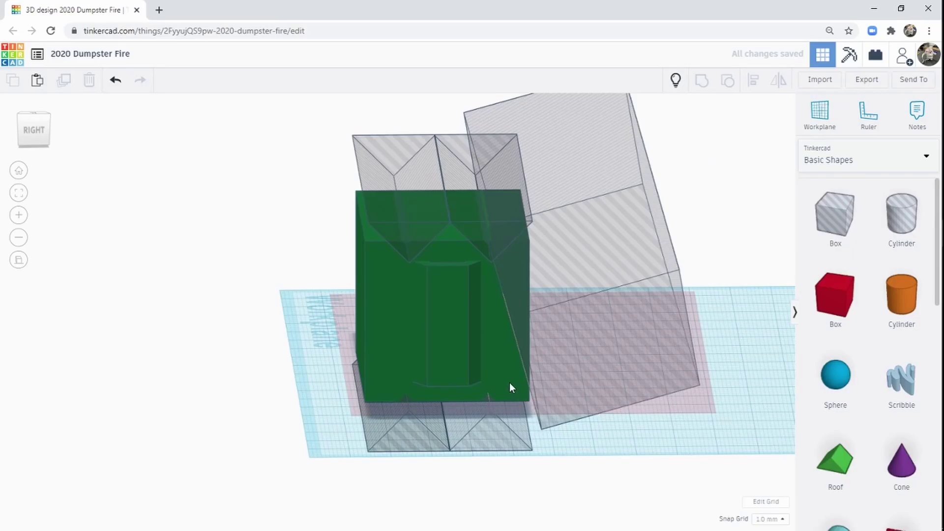
Move the tilted box hole about 4 mm away from the dumpster body for a shallower back slope.
left_click(576, 335)
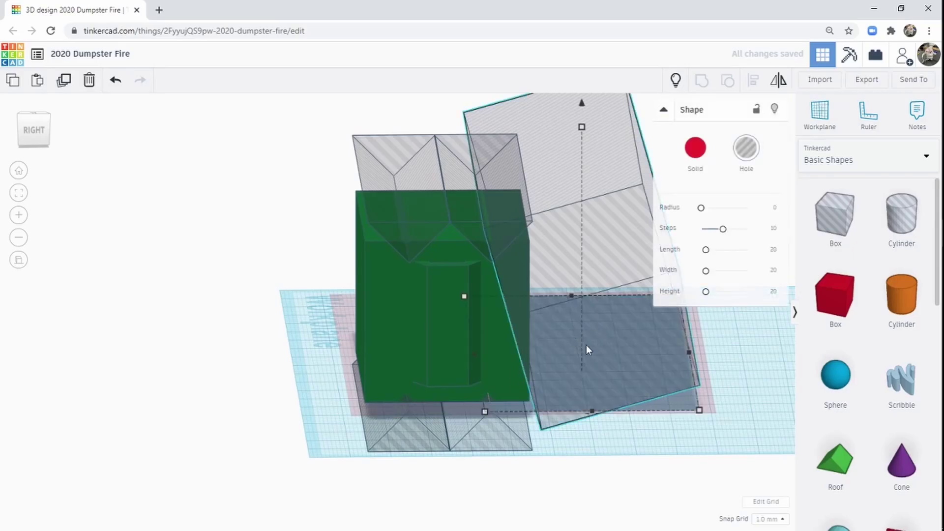
middle_click_drag(592, 302, 574, 300)
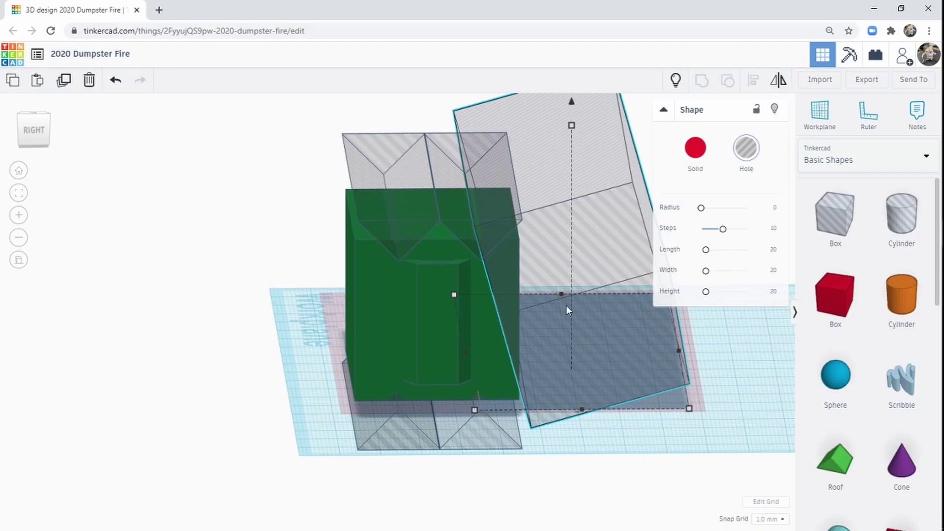
key("Right")
key("Right")
key("Right")
key("Right")
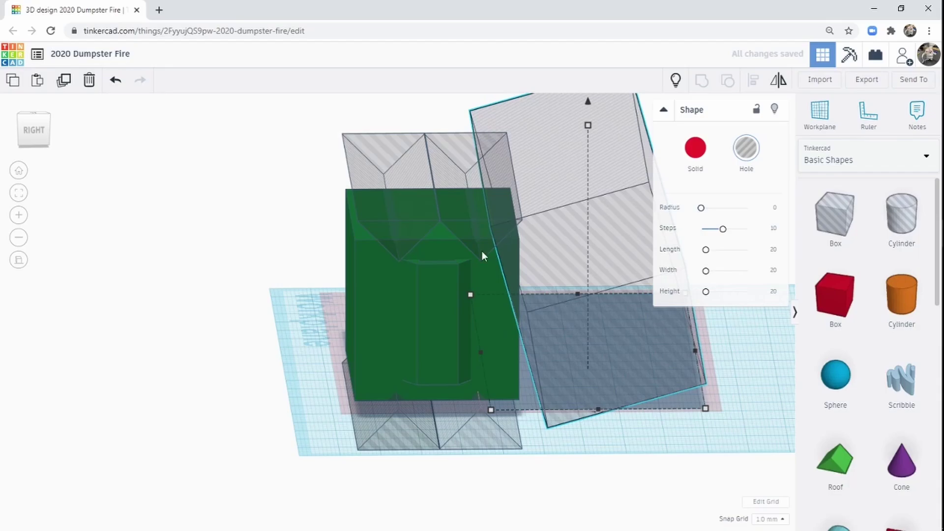
Extend the back of the dumpster body toward the tilted box hole and group the two to cut a shallower sloped back.
left_click(500, 350)
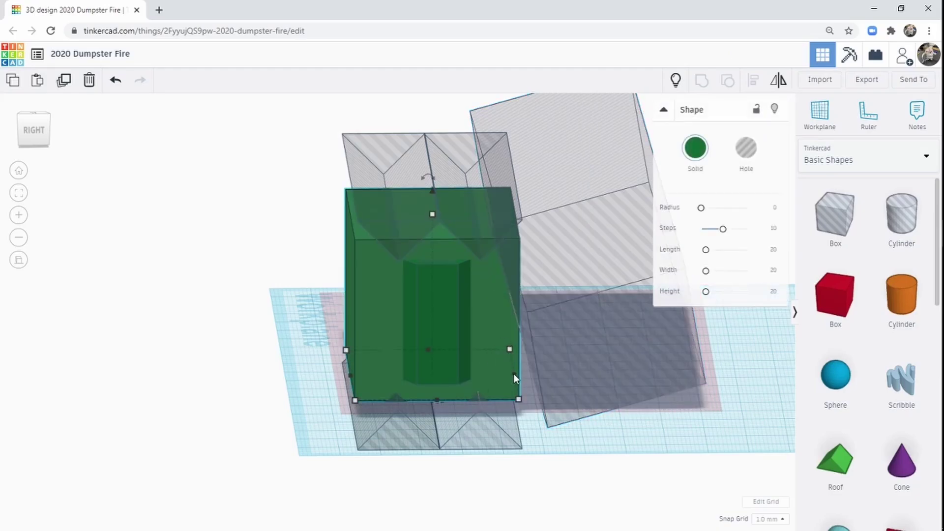
left_click_drag(514, 373, 528, 371)
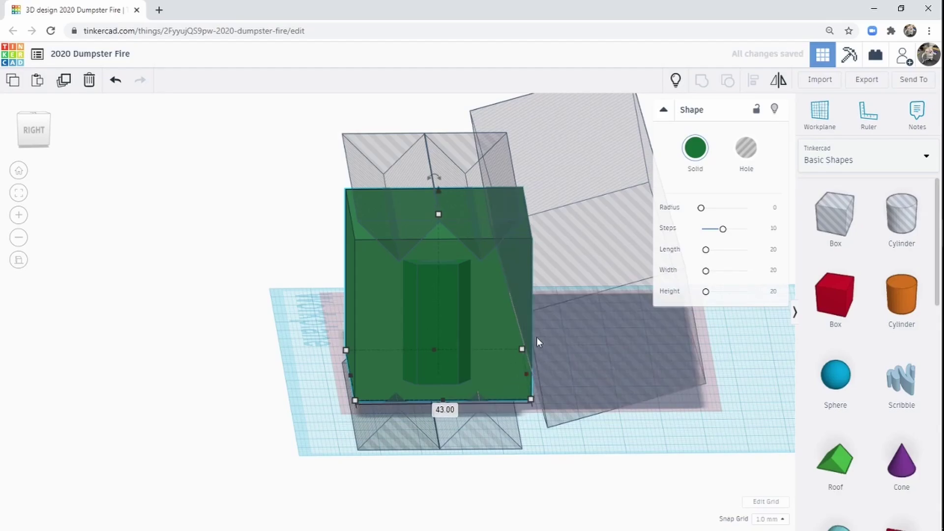
left_click_drag(528, 374, 532, 373)
right_click_drag(543, 424, 541, 411)
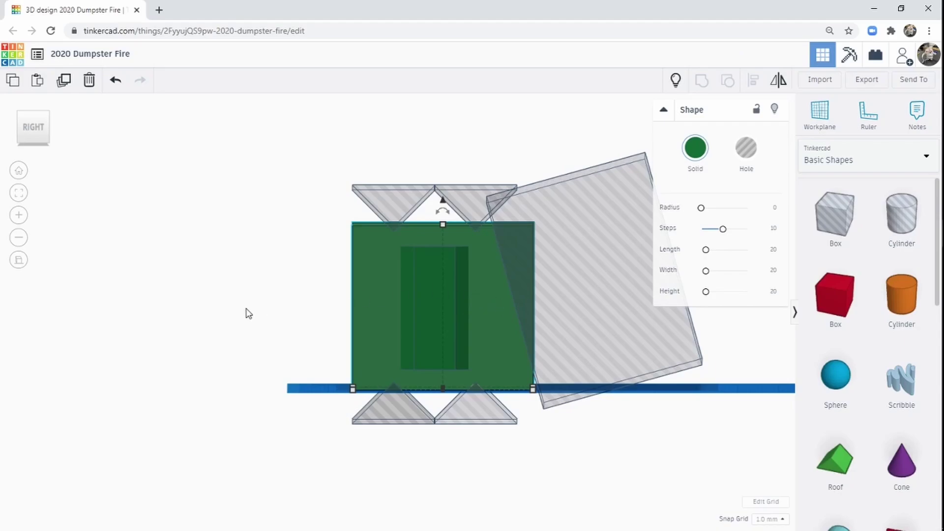
key("ctrl+g")
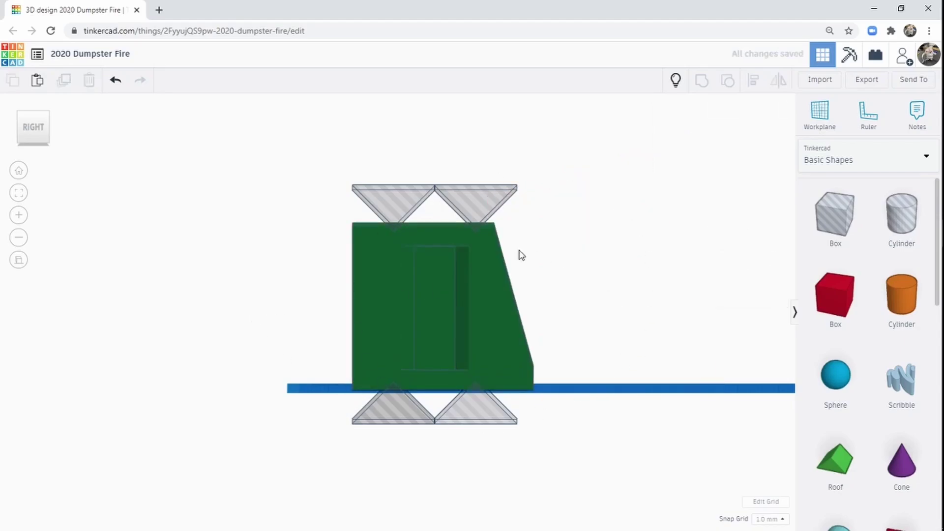
Group the sloped dumpster body with the four roof holes to cut grooves along its upper and lower faces.
right_click_drag(477, 308, 475, 391)
right_click_drag(612, 429, 378, 312)
right_click_drag(515, 299, 616, 373)
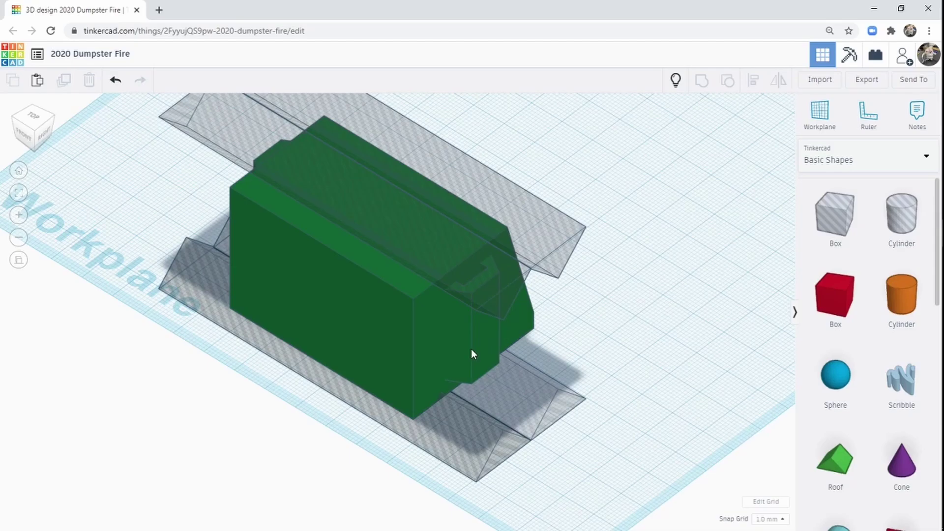
right_click_drag(568, 267, 450, 500)
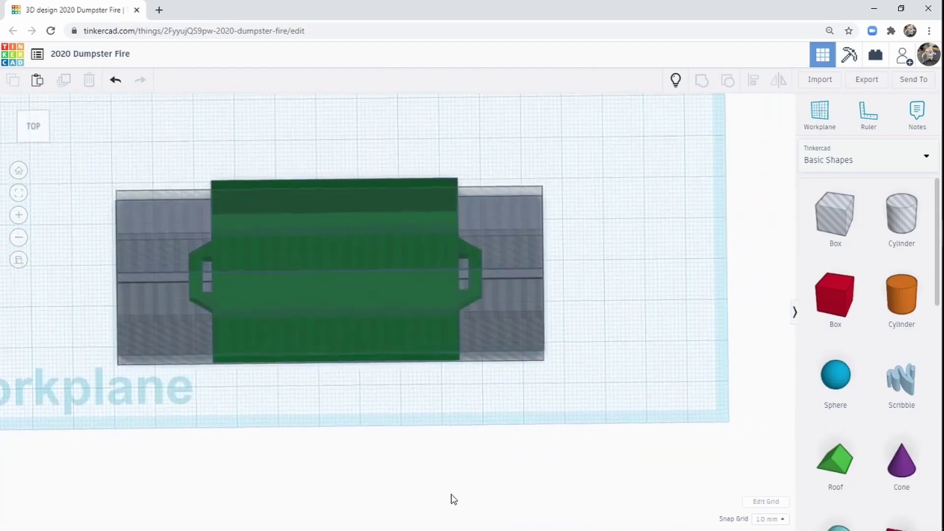
left_click_drag(323, 178, 360, 429)
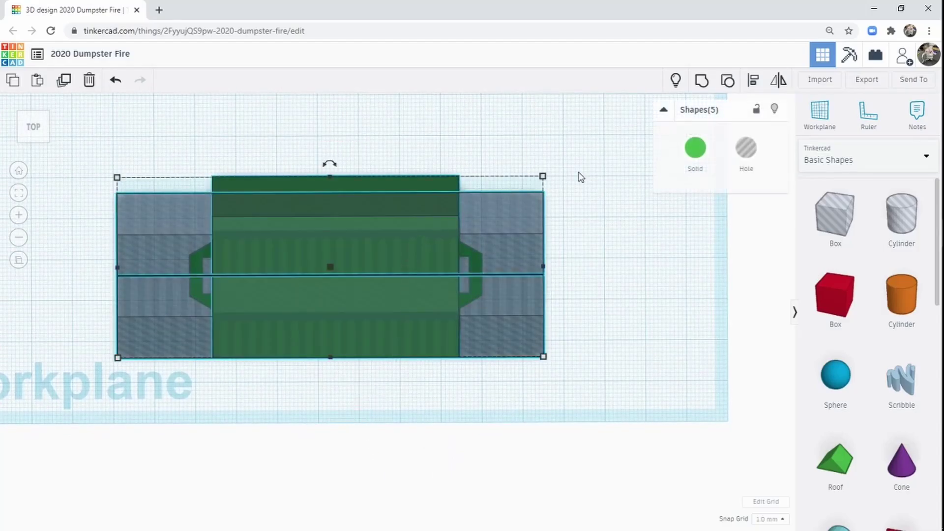
left_click(702, 80)
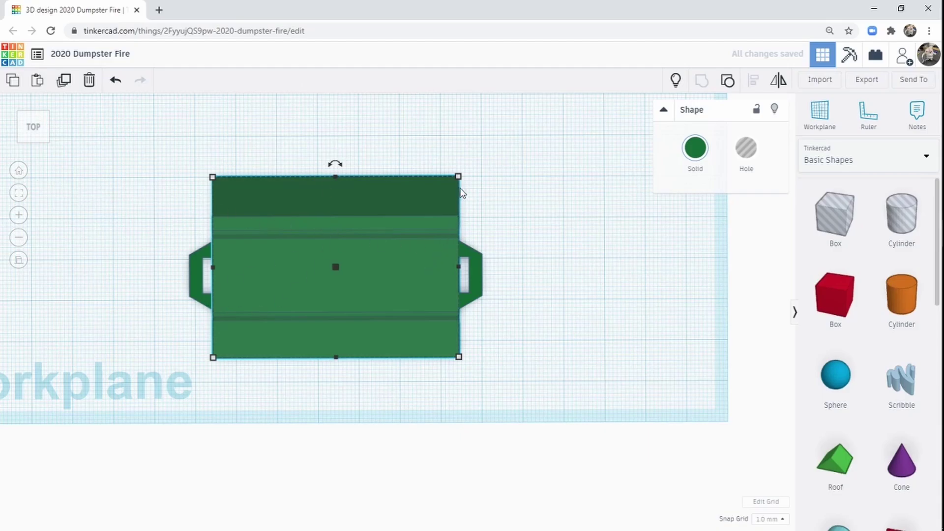
right_click_drag(287, 334, 446, 352)
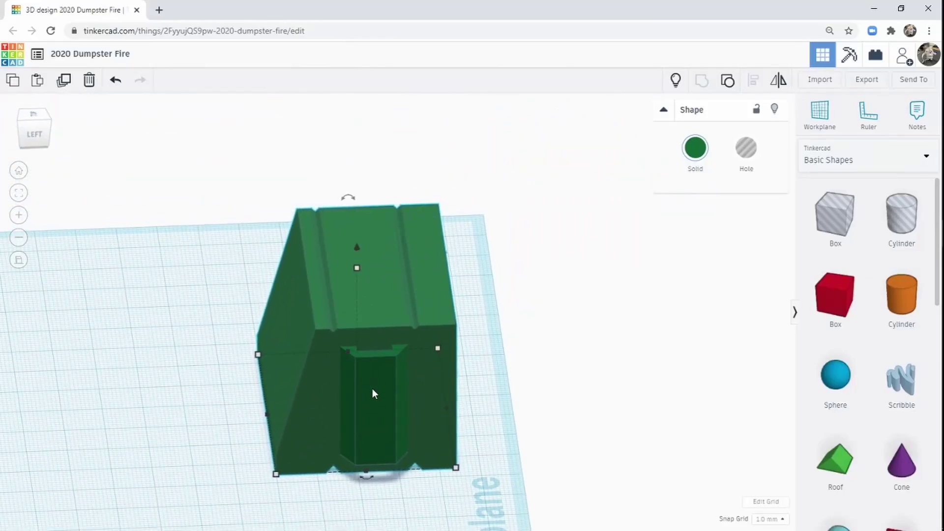
Add a Text shape reading 2020 in front of the dumpster and shift it closer to the body.
right_click_drag(559, 337, 292, 453)
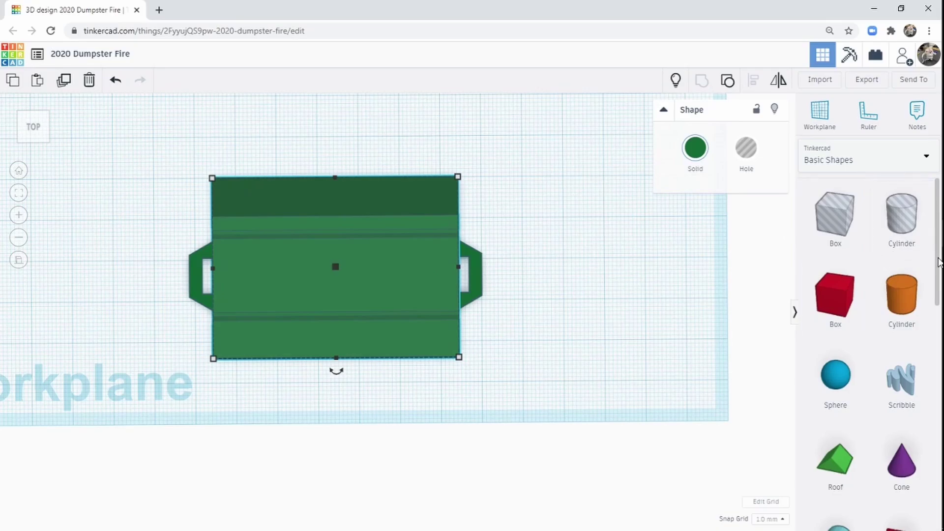
left_click_drag(939, 261, 939, 346)
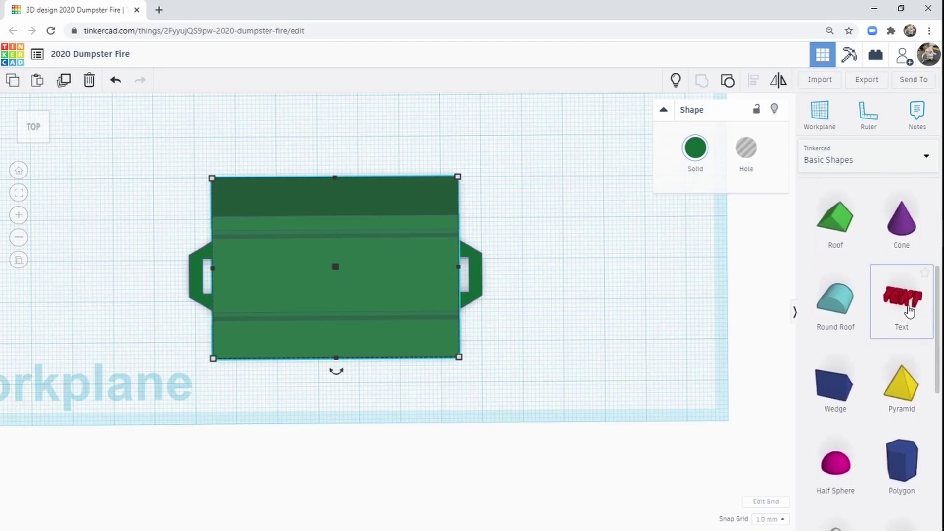
left_click_drag(897, 303, 383, 415)
left_click_drag(726, 209, 679, 209)
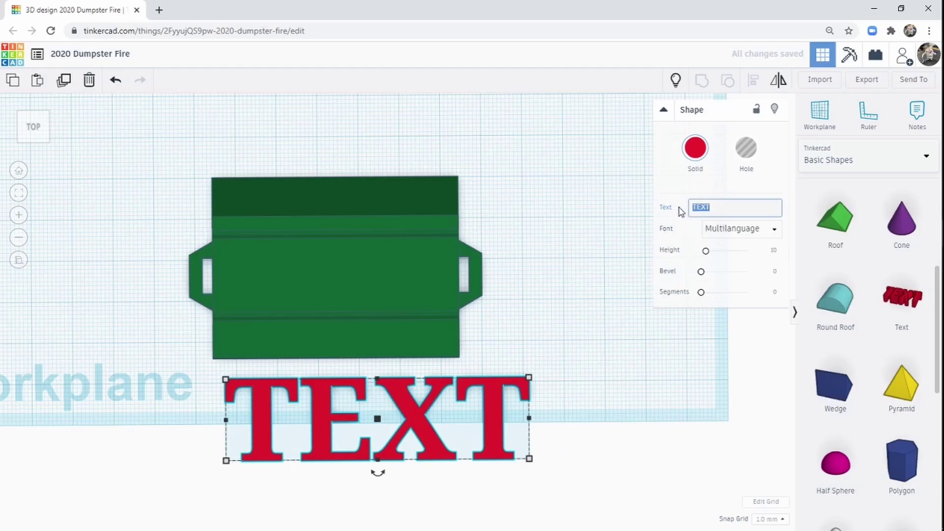
double_click(724, 208)
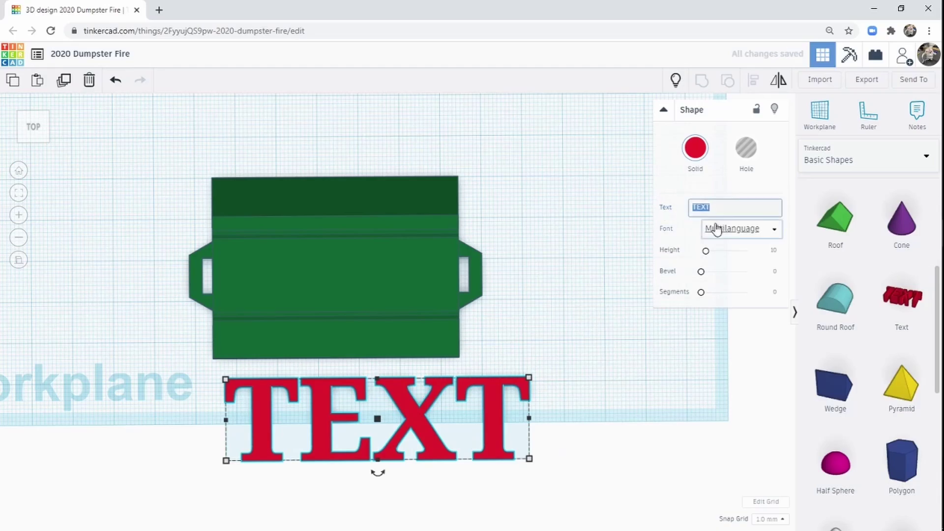
type("2020")
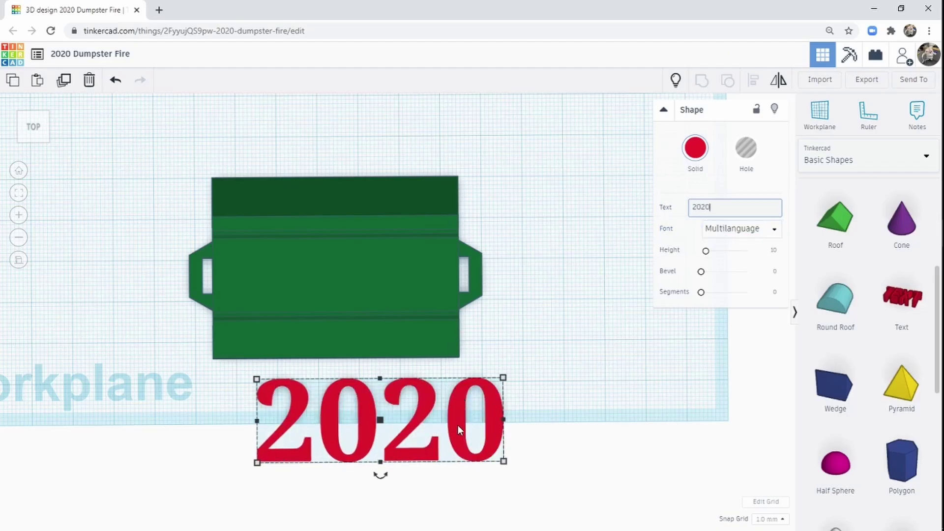
left_click_drag(458, 424, 442, 417)
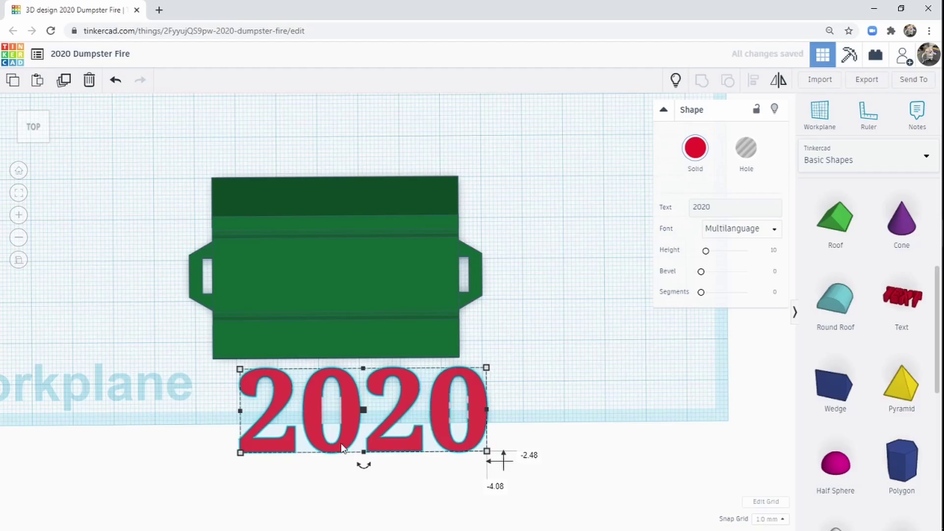
Reduce the 2020 text's thickness to 3 mm and raise it 38 mm above the workplane.
right_click_drag(326, 472, 479, 380)
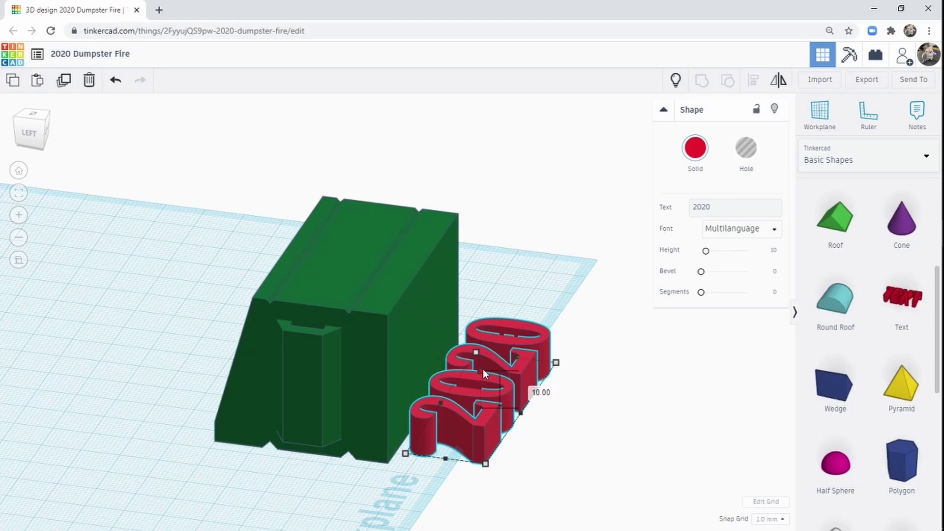
left_click_drag(482, 370, 482, 395)
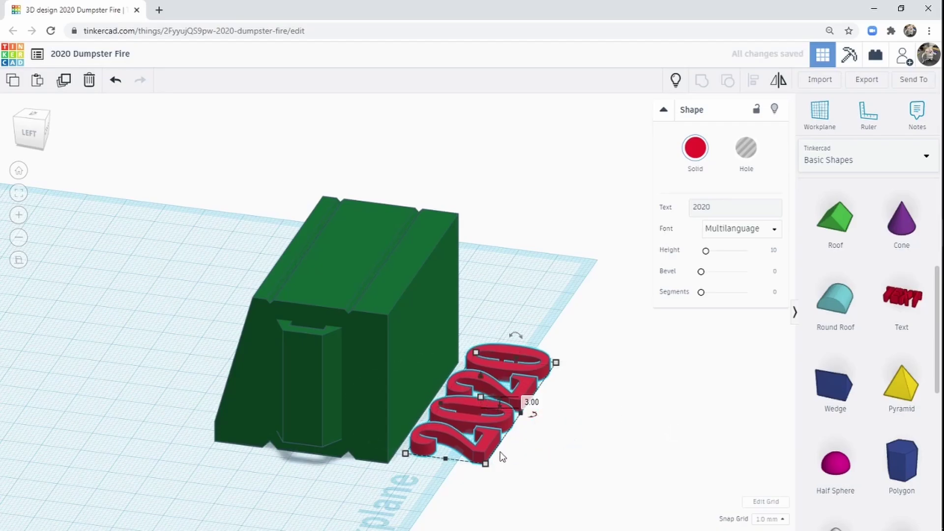
mouse_move(607, 372)
right_mouse_down()
mouse_move(544, 409)
mouse_move(395, 465)
mouse_move(419, 472)
mouse_move(598, 360)
right_mouse_up()
left_click_drag(473, 367, 473, 226)
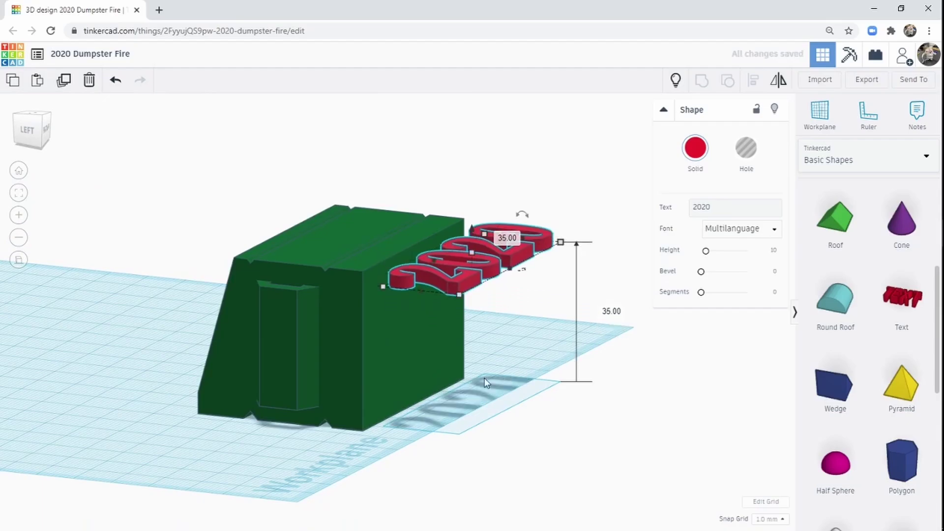
right_click_drag(527, 326, 547, 374)
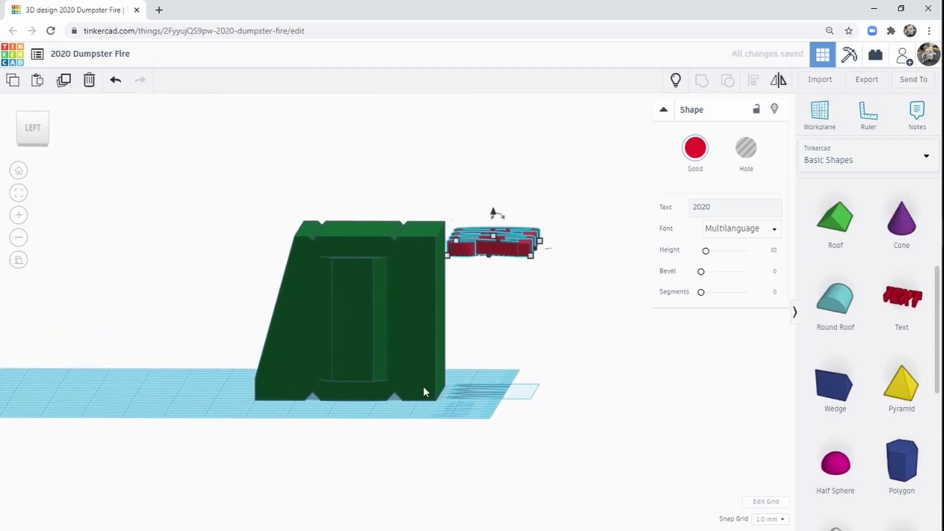
left_click_drag(494, 212, 497, 202)
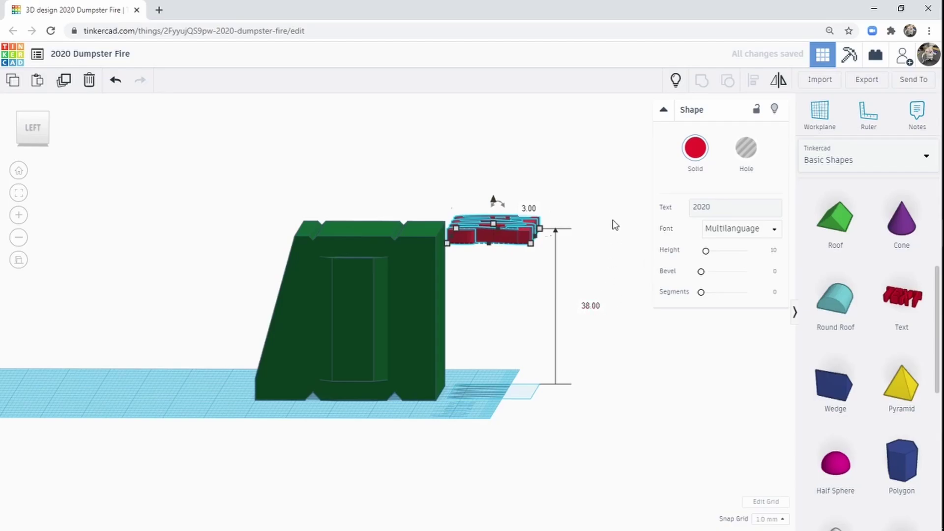
Move the 2020 text onto the dumpster's upper face and resize it to 53 by 19 mm.
right_click_drag(613, 223, 337, 231)
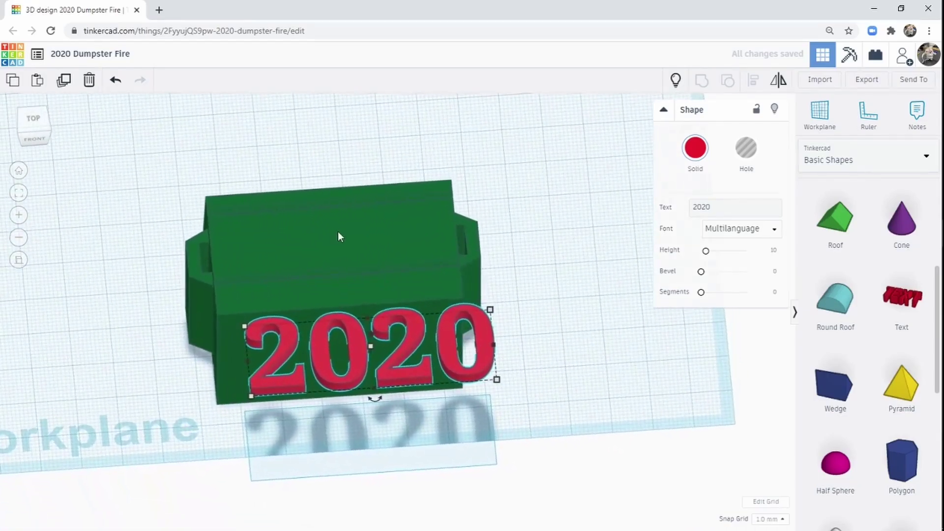
right_click_drag(494, 457, 484, 497)
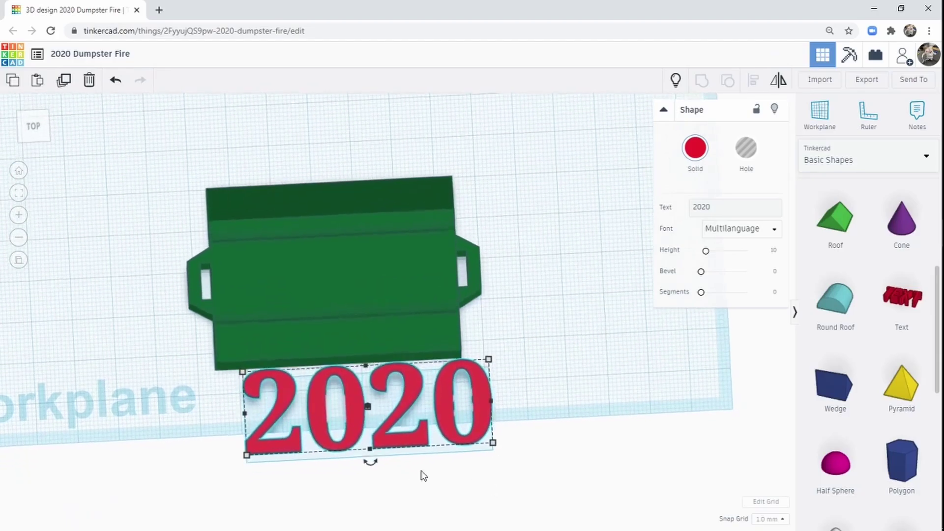
left_click_drag(356, 433, 334, 303)
mouse_move(350, 388)
right_mouse_down()
mouse_move(355, 398)
mouse_move(549, 350)
mouse_move(567, 331)
mouse_move(547, 308)
mouse_move(327, 386)
mouse_move(301, 415)
mouse_move(342, 405)
right_mouse_up()
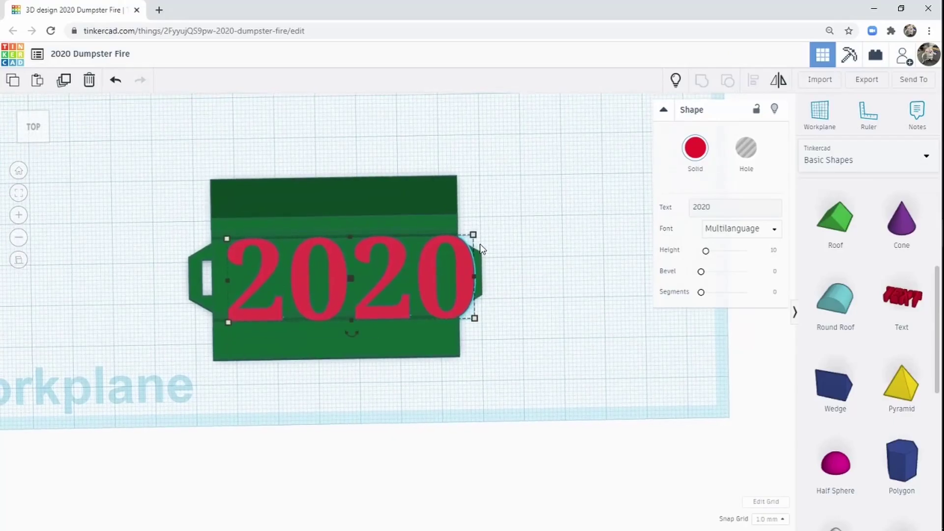
left_click_drag(473, 235, 442, 244)
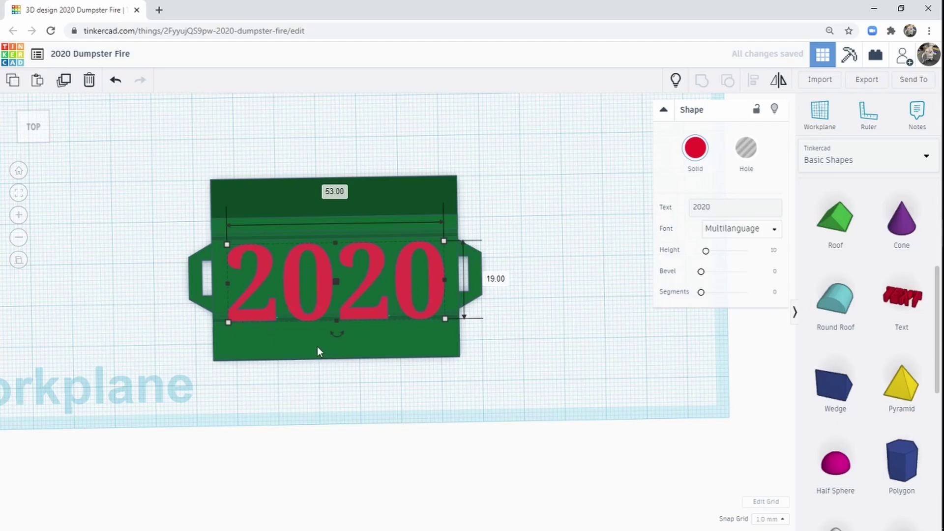
Align the 2020 text with the centre of the dumpster body along both its length and depth.
left_click(317, 351, "shift")
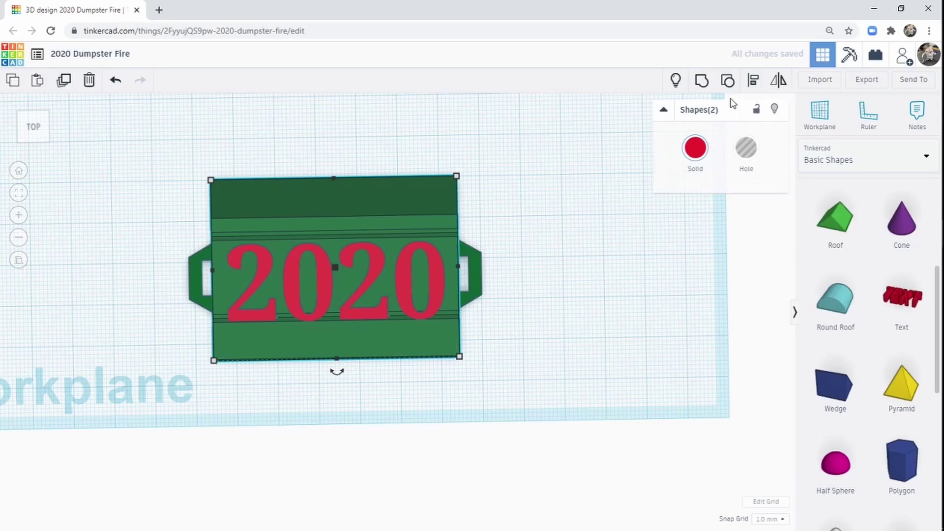
left_click(754, 81)
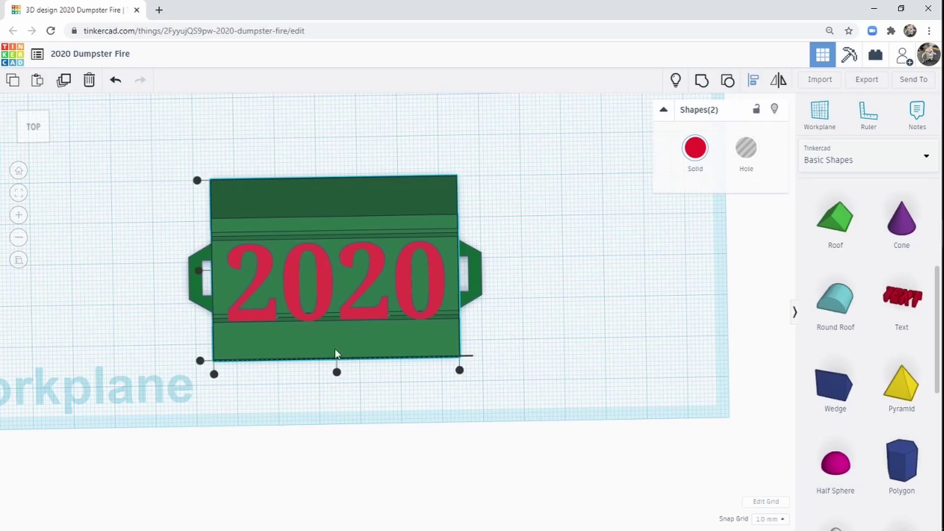
left_click(337, 372)
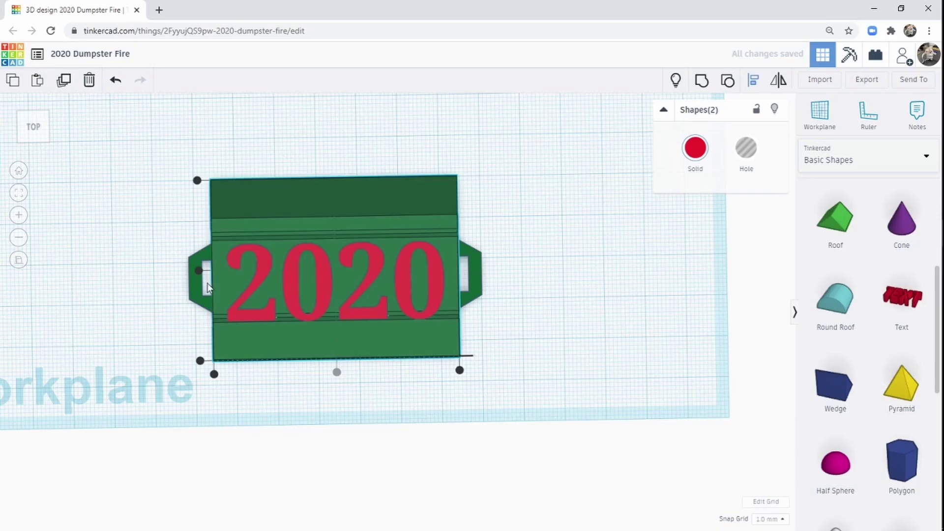
left_click(199, 270)
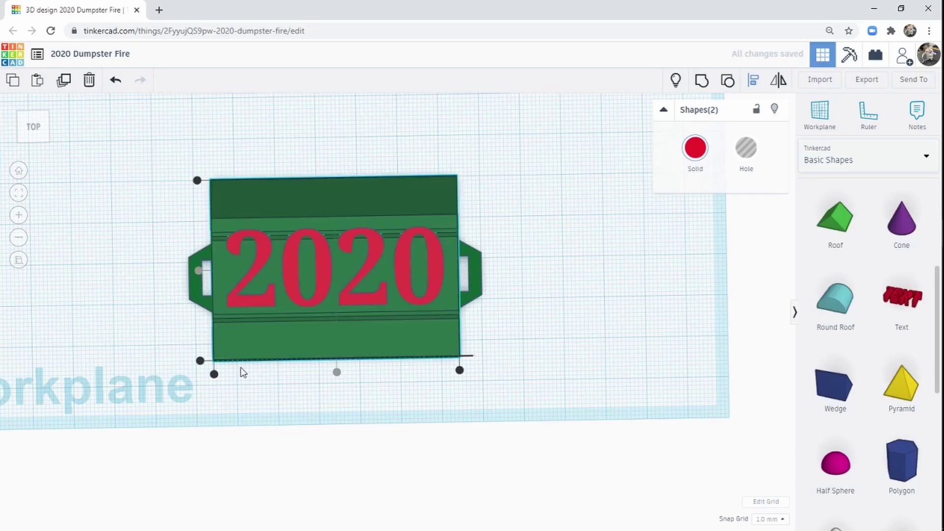
Nudge the 2020 text 2 mm toward the dumpster's front so it sits between the two upper grooves.
right_click_drag(242, 372, 495, 332)
left_click(363, 342)
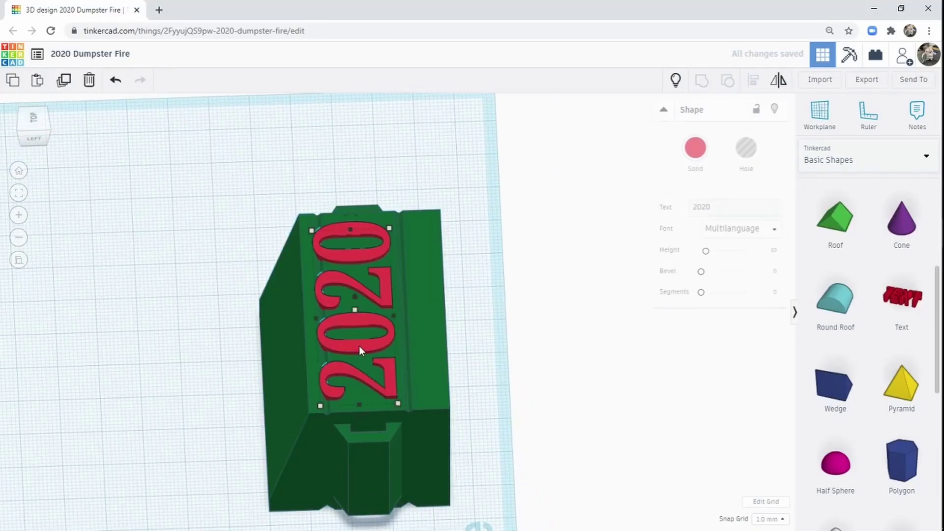
key("Right")
key("Right")
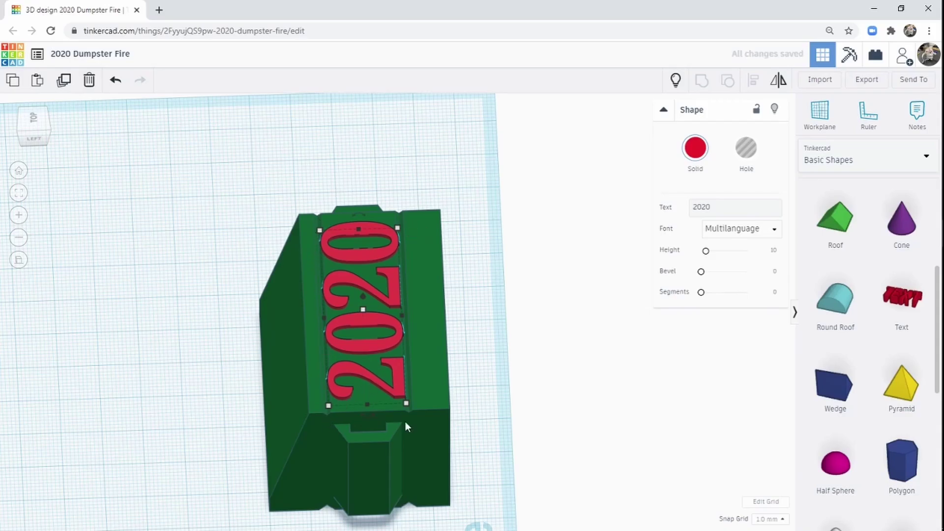
right_click_drag(607, 304, 358, 419)
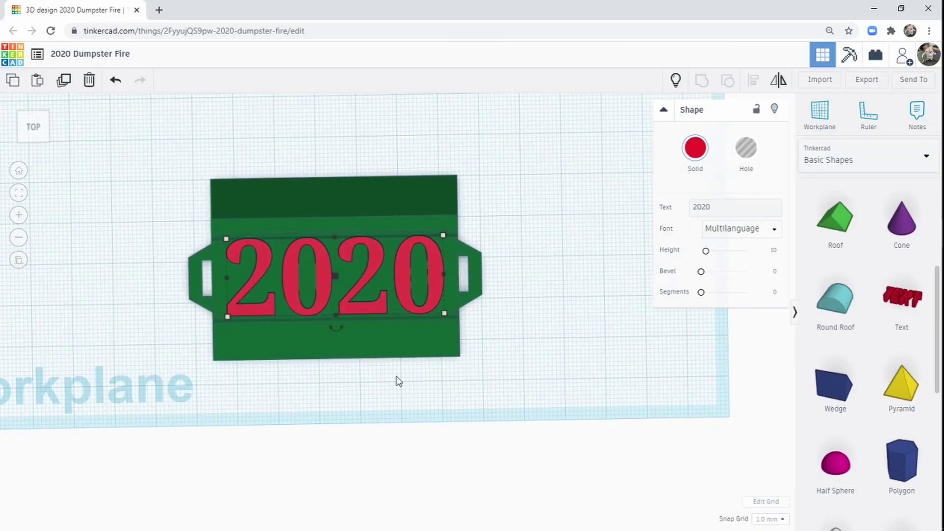
Duplicate the 2020 text and move the copy off the dumpster, past its left end and toward the front.
right_click_drag(282, 386, 511, 345)
left_click(303, 333)
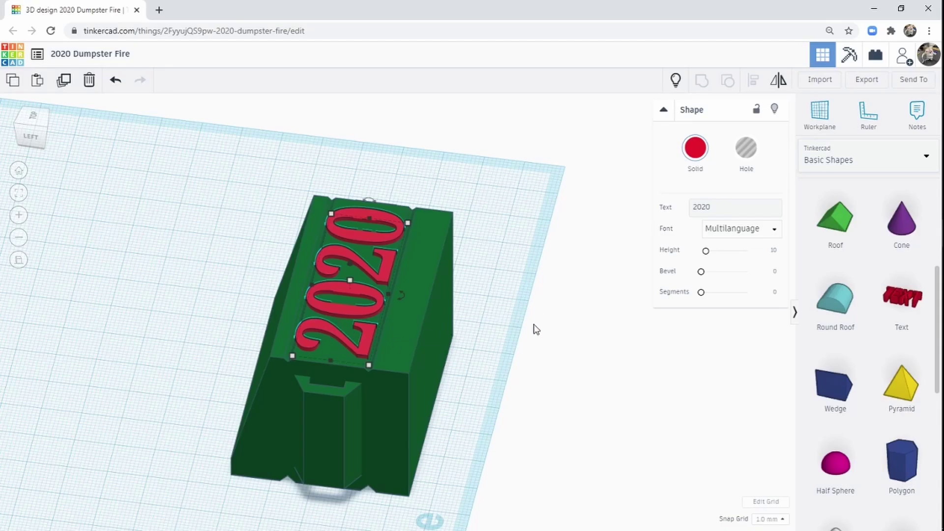
right_click_drag(533, 323, 310, 393)
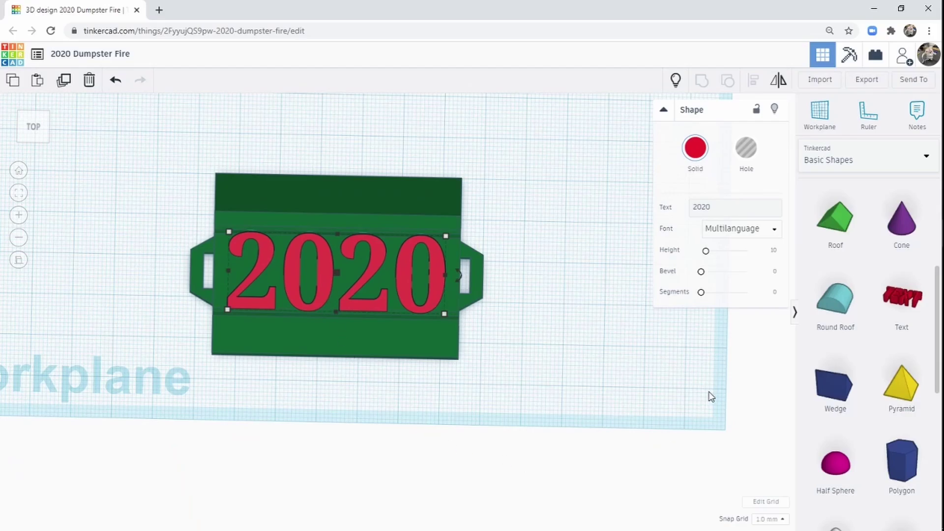
left_click(64, 81)
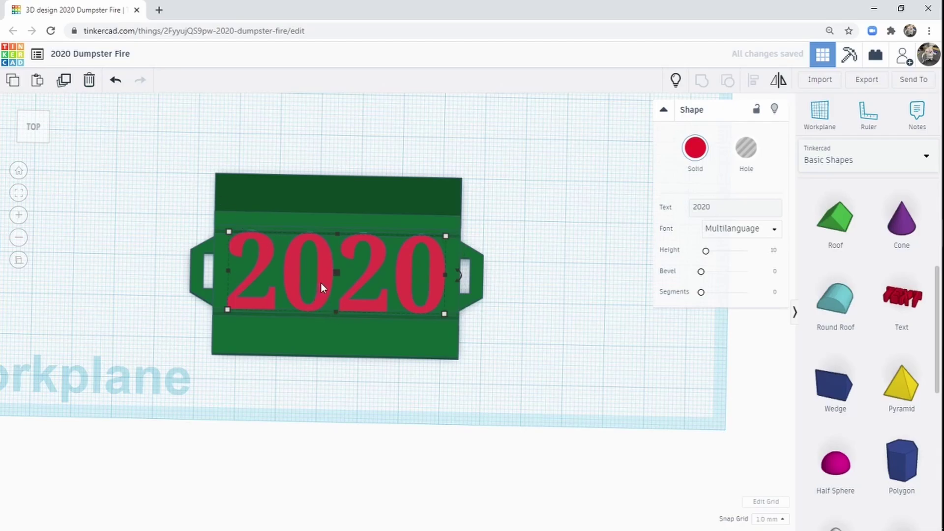
left_click_drag(317, 288, 111, 387)
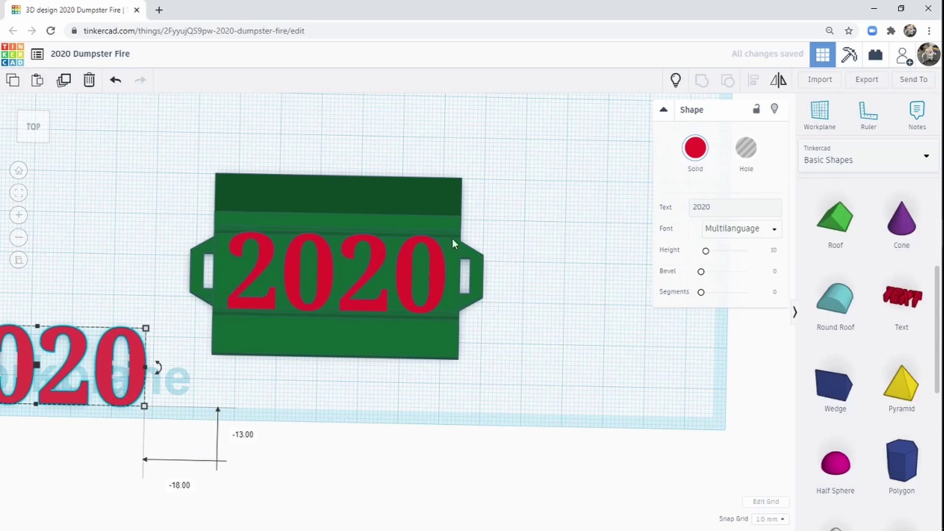
Turn the 2020 text on the dumpster into a hole and set its bevel to 0.25.
left_click(325, 277)
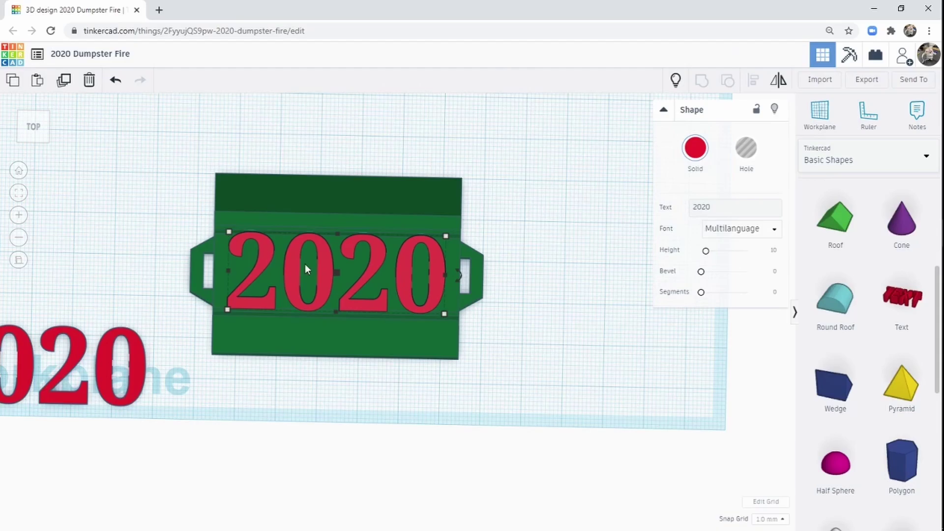
left_click(751, 156)
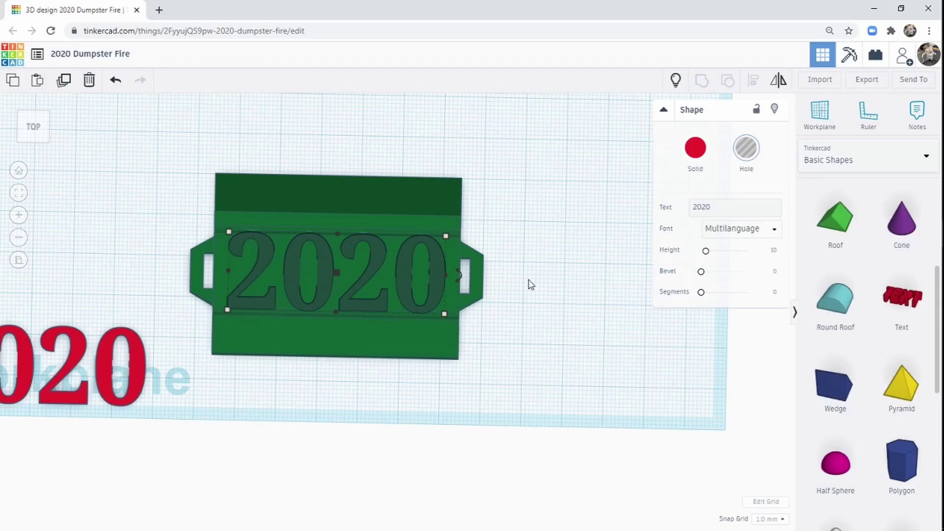
left_click(775, 272)
type(".25")
key("Return")
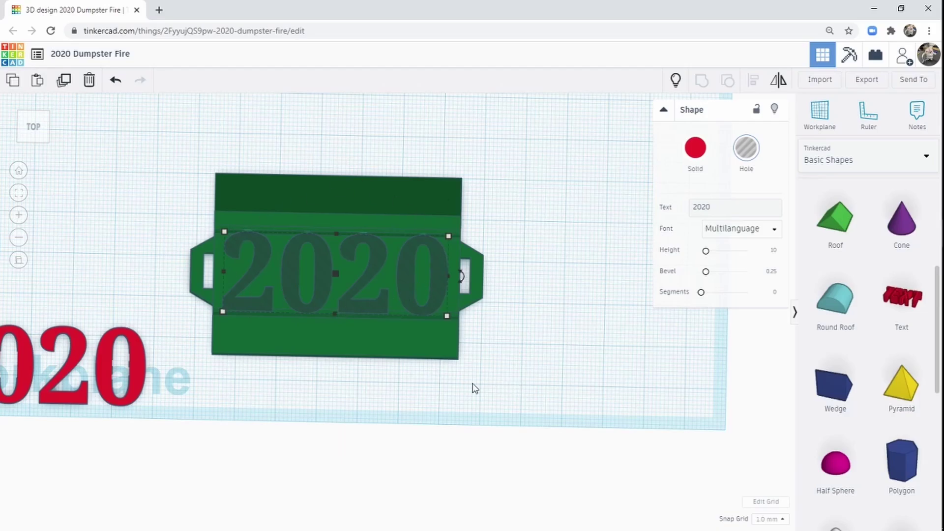
Group the 2020 text hole with the dumpster body to cut the lettering into it.
right_click_drag(302, 415, 283, 521)
left_click_drag(301, 141, 384, 379)
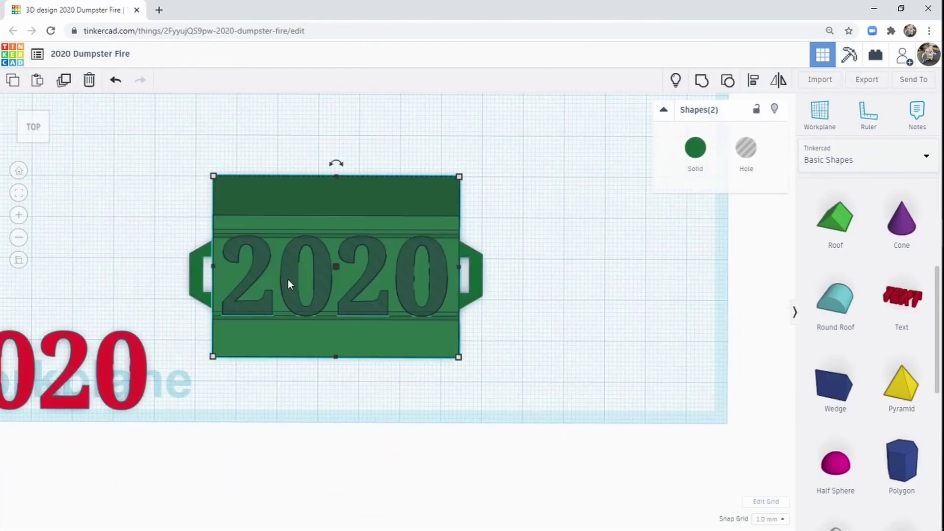
left_click(701, 82)
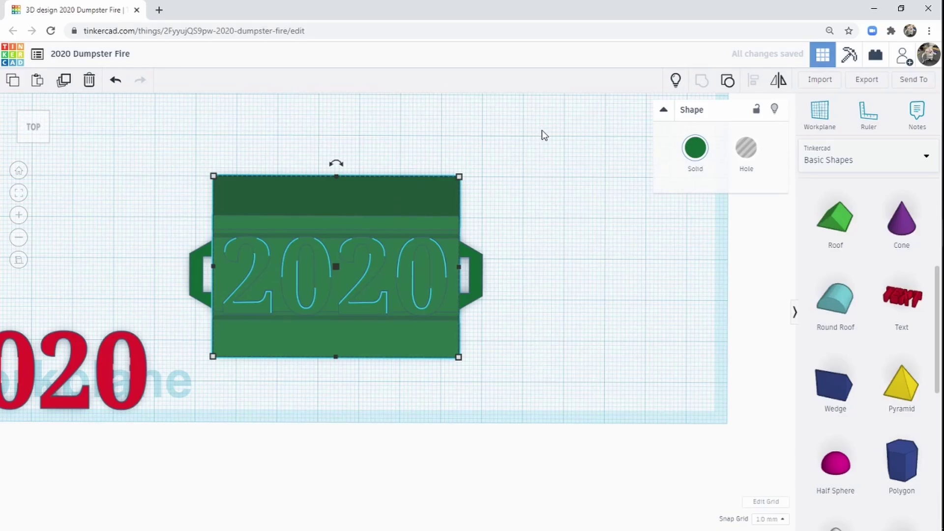
Rotate the dumpster body and its side handles together by 90° so the lettering faces front, and drop them onto the workplane.
left_click_drag(544, 129, 196, 394)
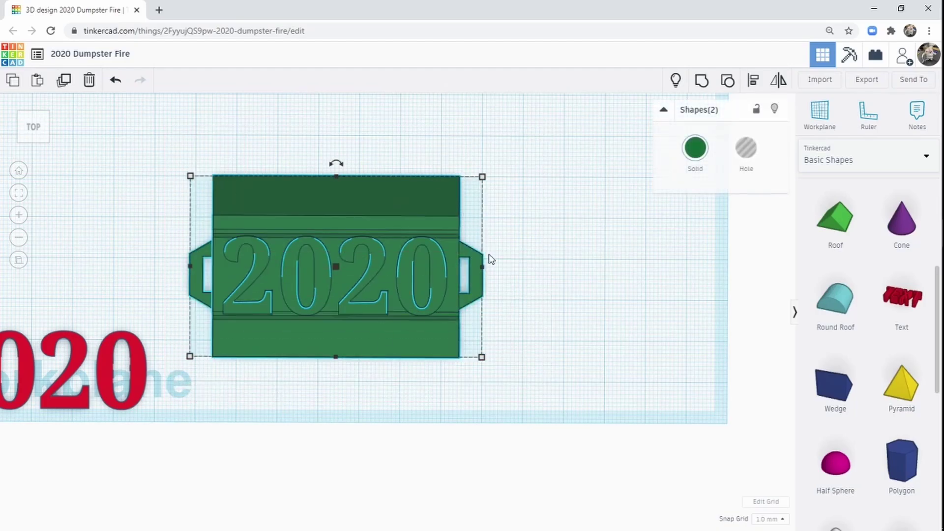
right_click_drag(490, 259, 313, 239)
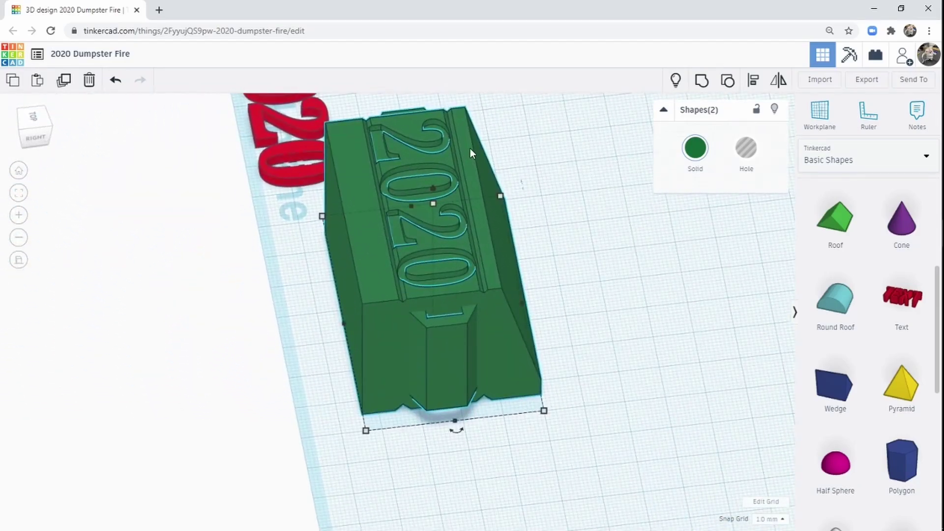
middle_click_drag(470, 148, 441, 254)
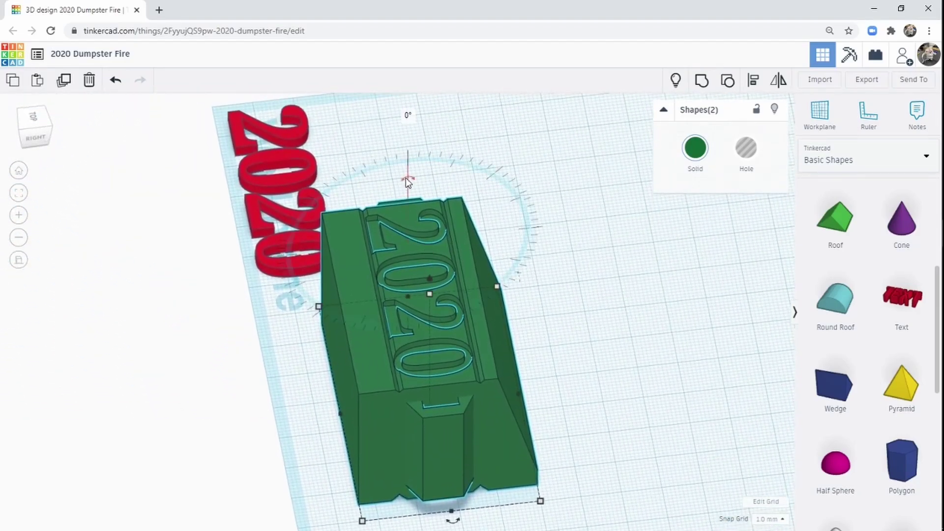
left_click_drag(406, 179, 306, 254)
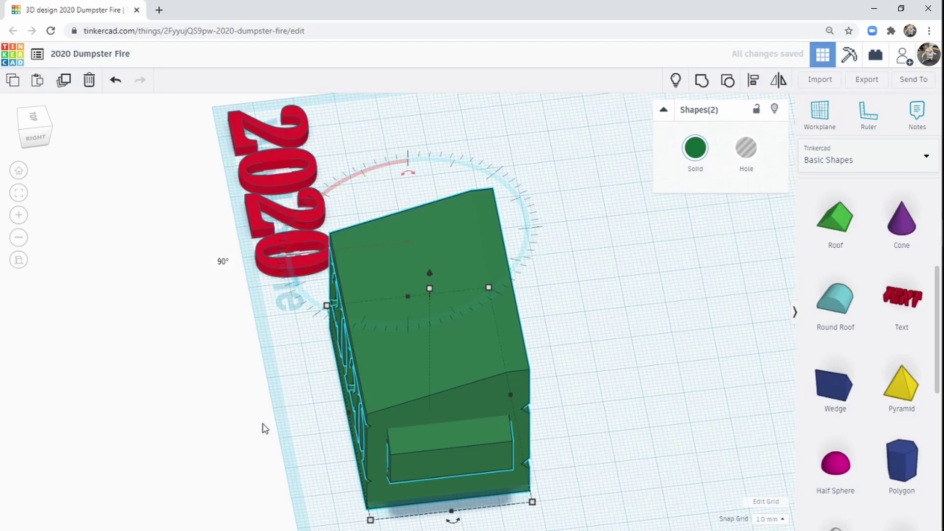
right_click_drag(263, 428, 440, 391)
key("d")
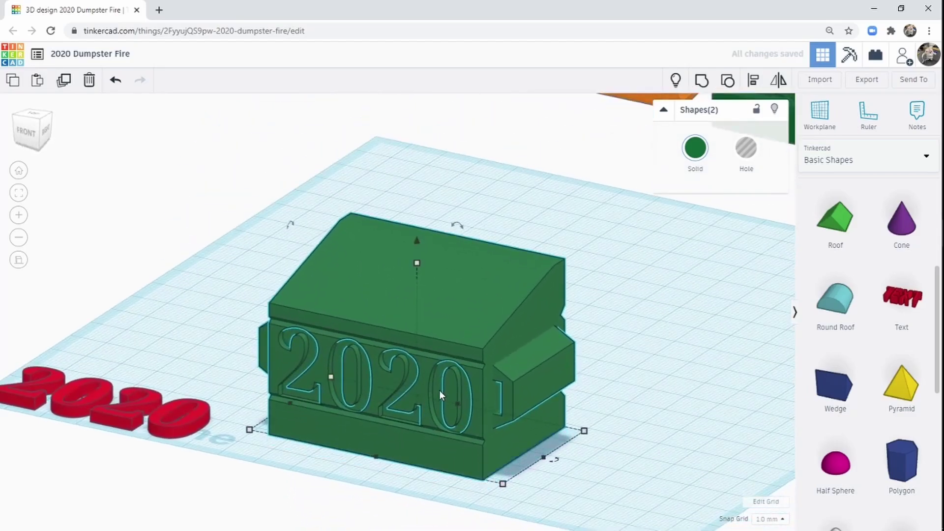
right_click_drag(324, 409, 486, 420)
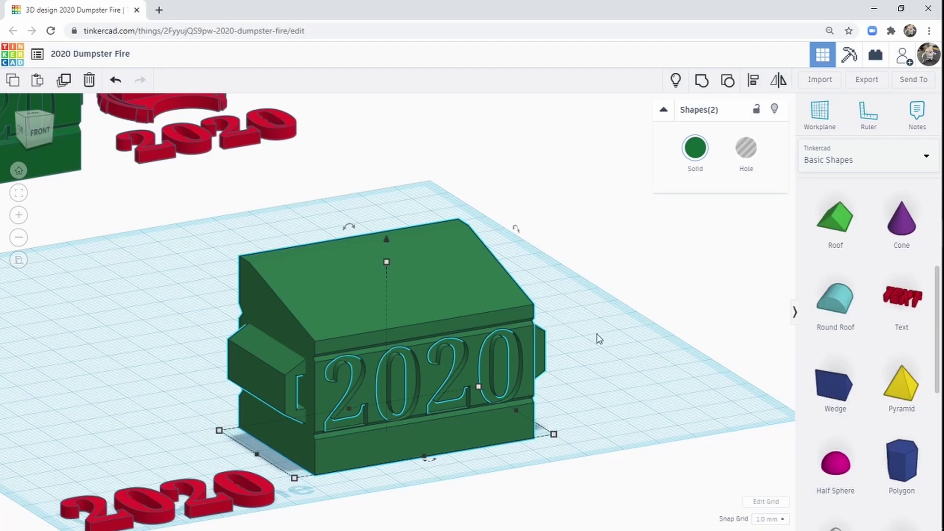
left_click(608, 398)
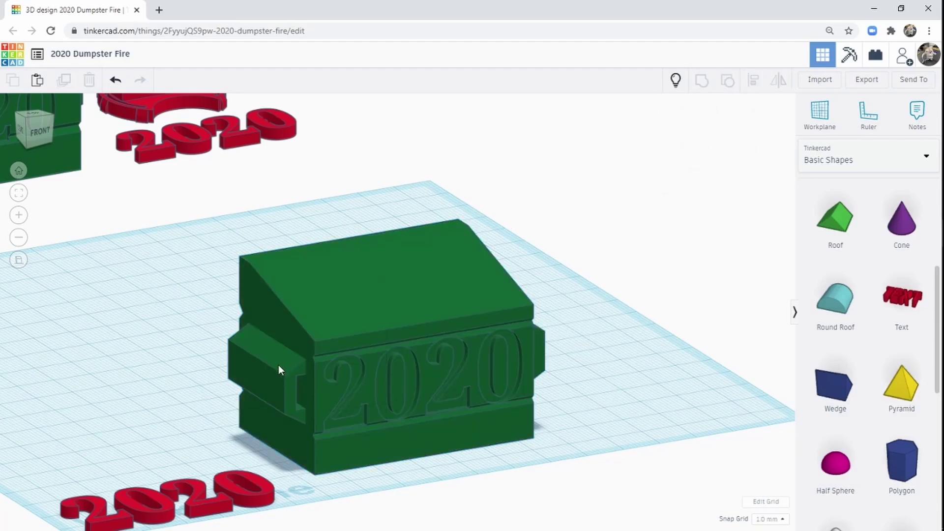
Check the dumpster body's footprint dimensions and place a box hole on the workplane at its front.
left_click(327, 447)
right_click_drag(549, 407, 491, 430)
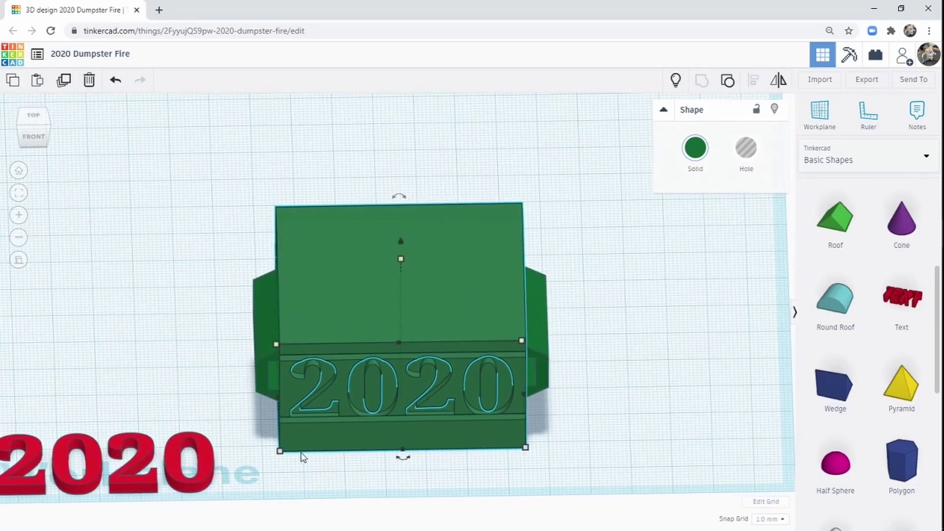
mouse_move(281, 452)
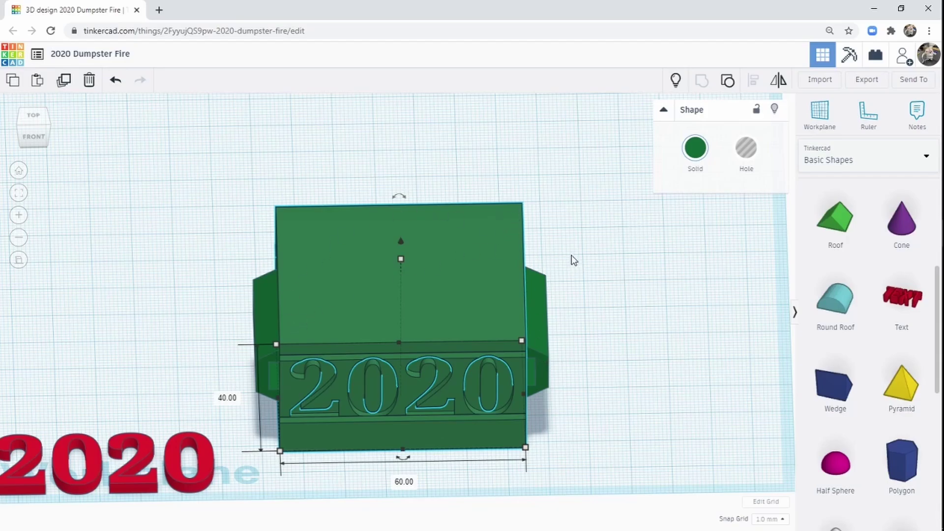
scroll(865, 304, "up", 5)
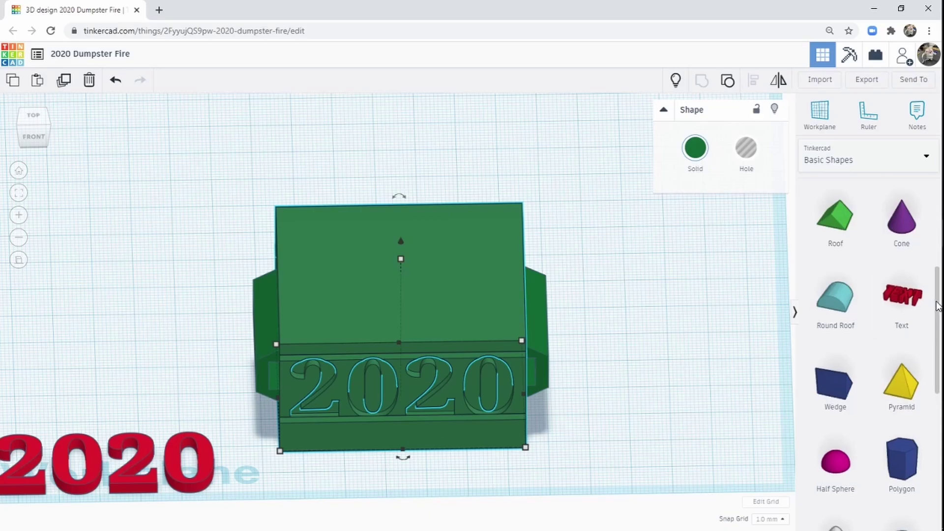
left_click_drag(807, 217, 341, 490)
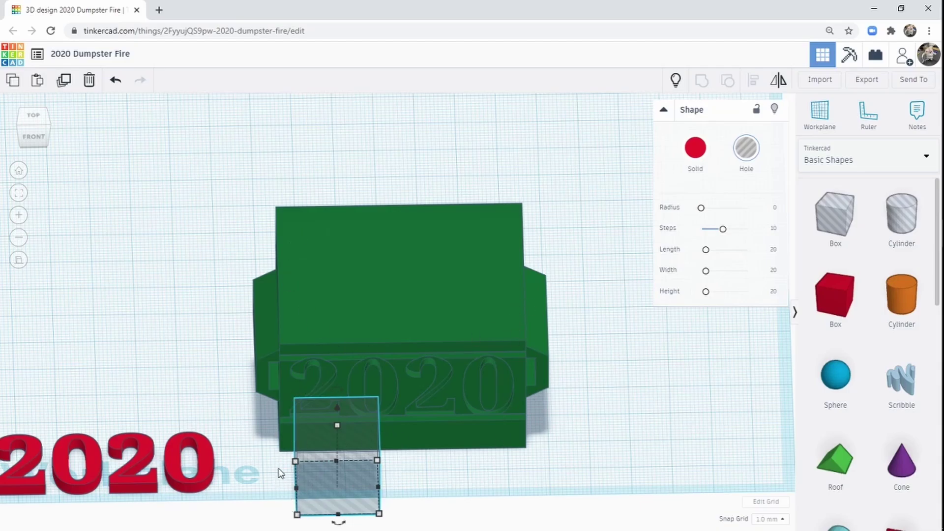
middle_click_drag(440, 481, 486, 402)
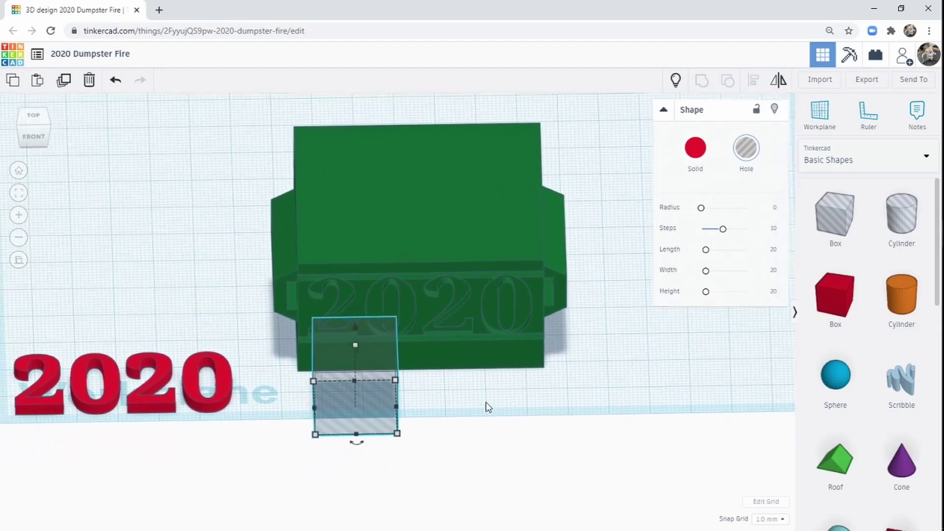
Set the box hole's footprint to 54 mm long by 34 mm deep.
mouse_move(316, 435)
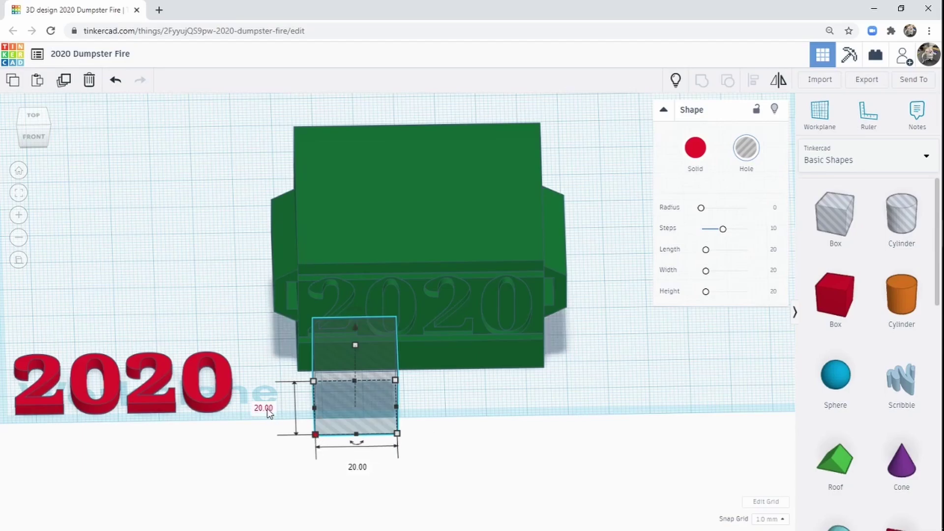
left_click(264, 408)
type("34")
key("Tab")
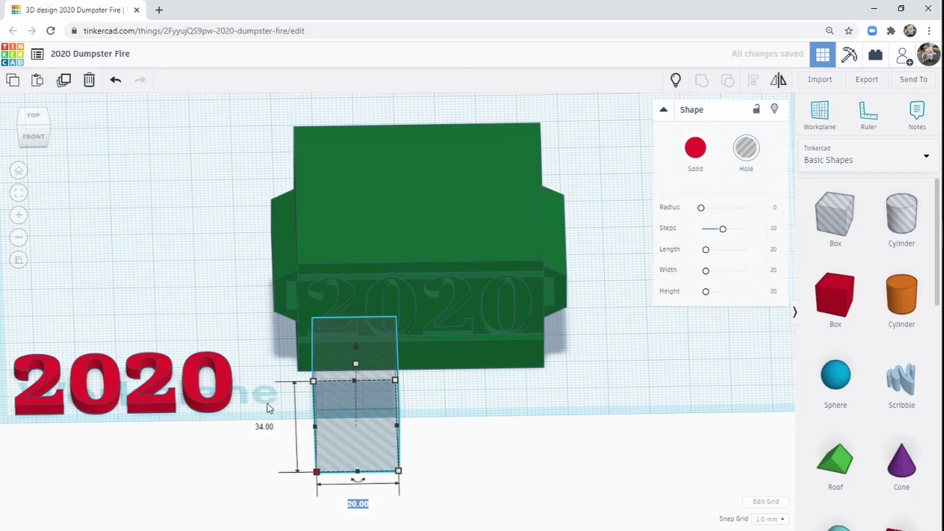
type("54")
key("Return")
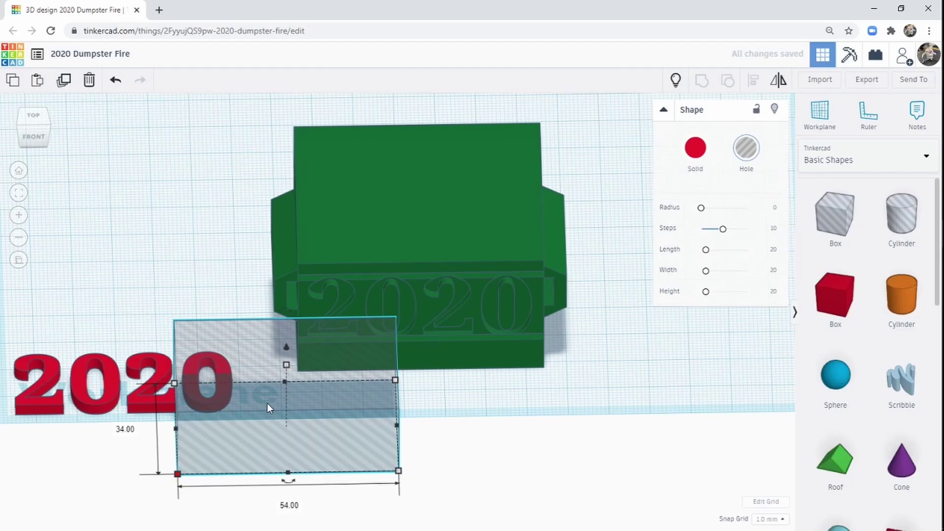
Move the box hole in front of the dumpster's lettered face and stretch its height to 79 mm.
left_click_drag(317, 393, 457, 431)
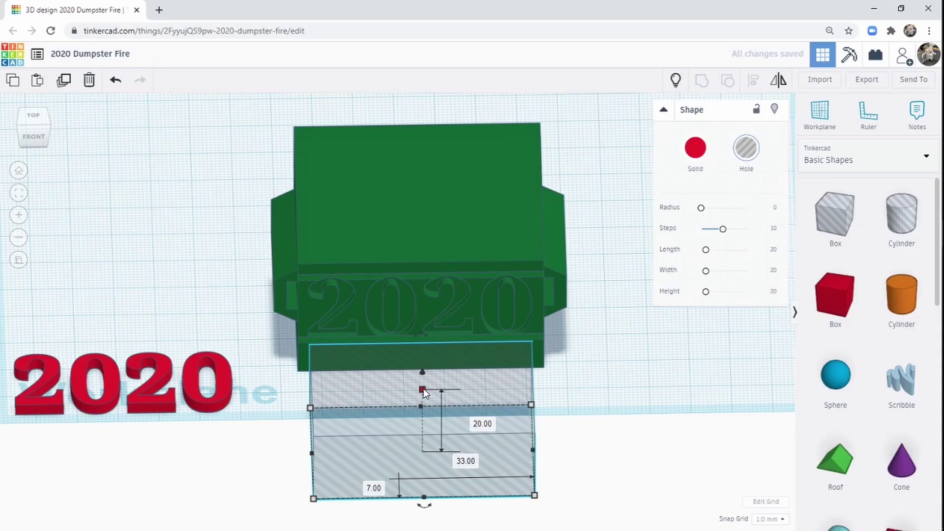
left_click_drag(423, 388, 422, 206)
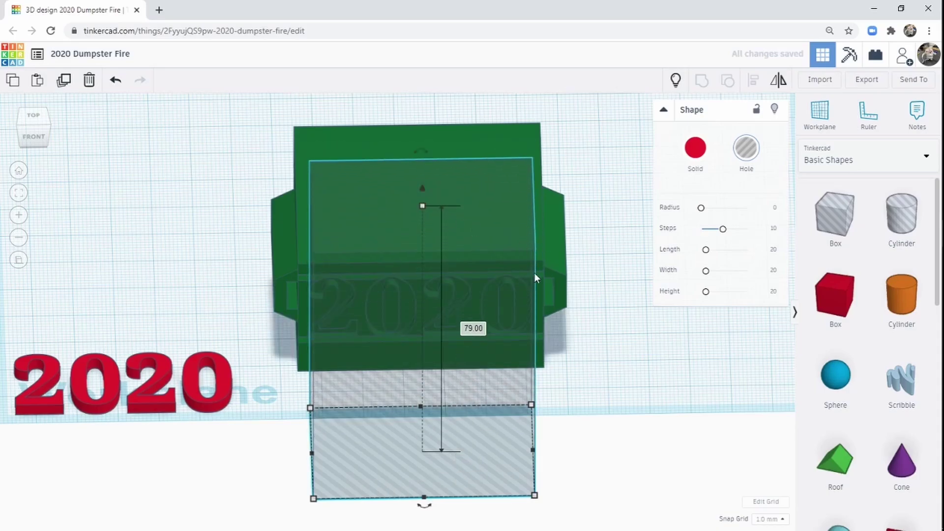
right_click_drag(542, 273, 485, 341)
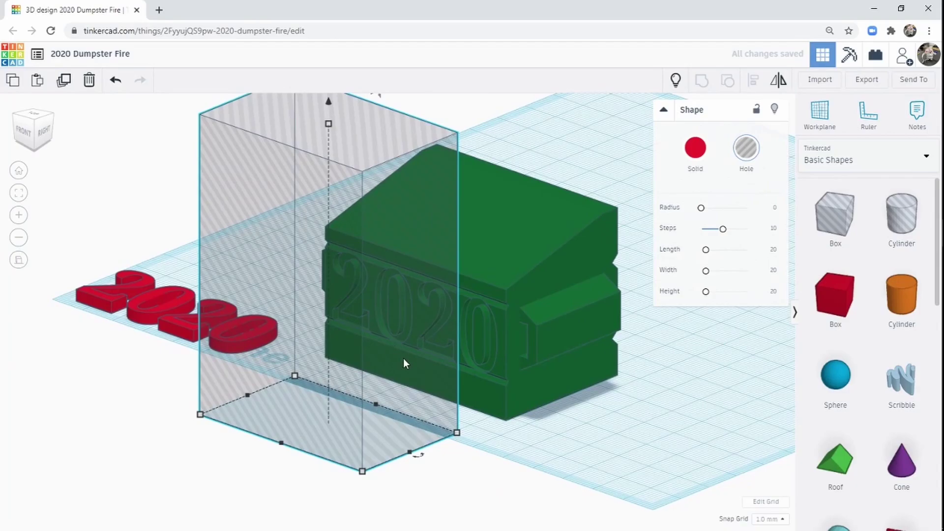
Align the box hole with the centre of the dumpster body along both its length and depth.
left_click(512, 241, "shift")
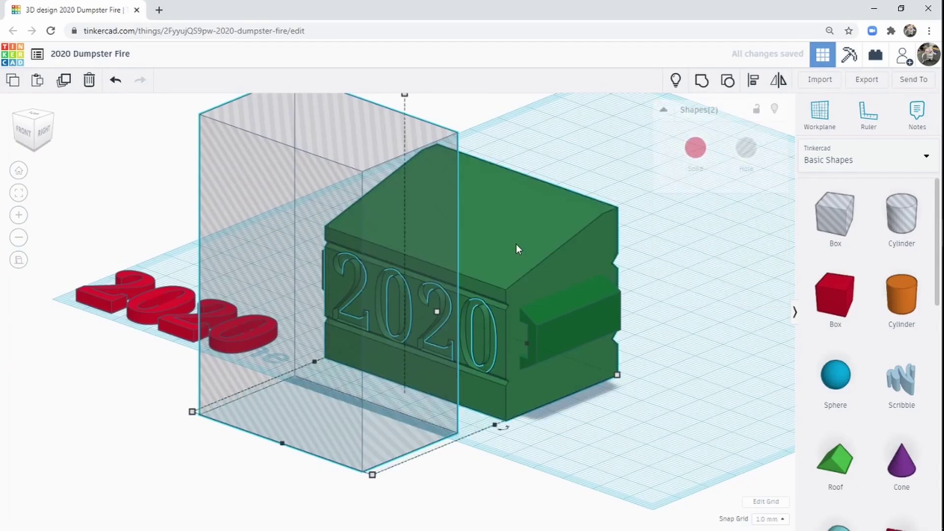
left_click(753, 80)
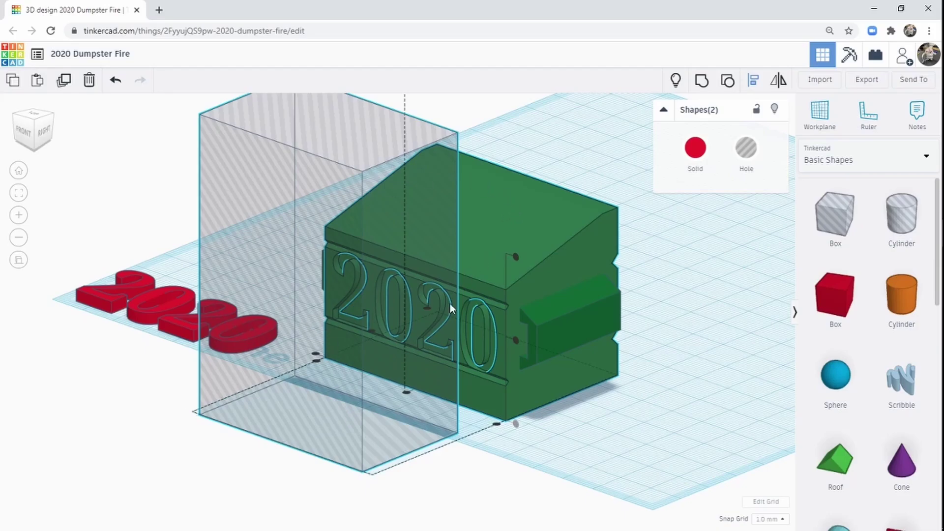
left_click(407, 393)
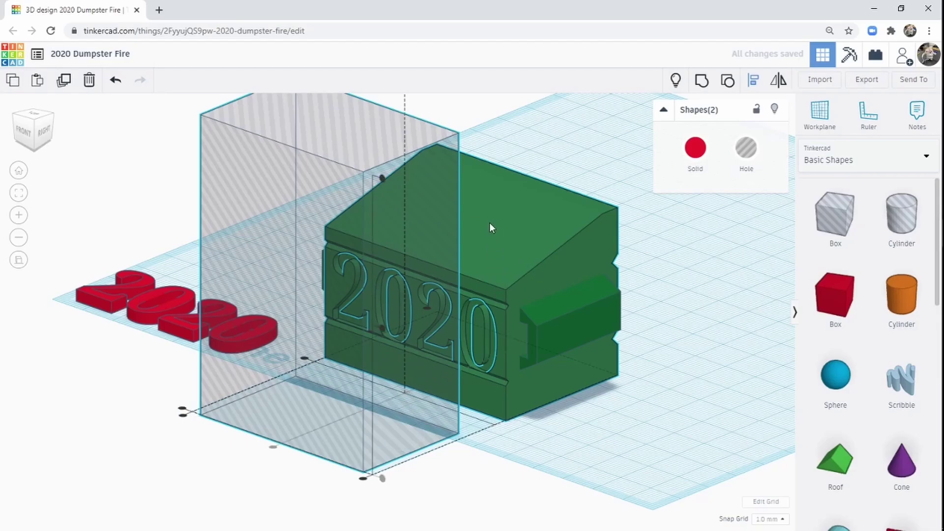
right_click_drag(486, 214, 588, 350)
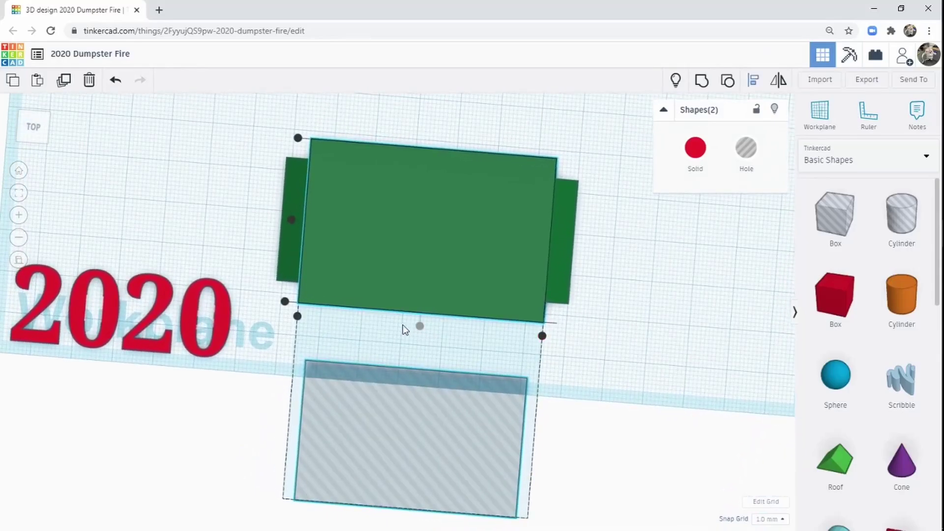
left_click(291, 220)
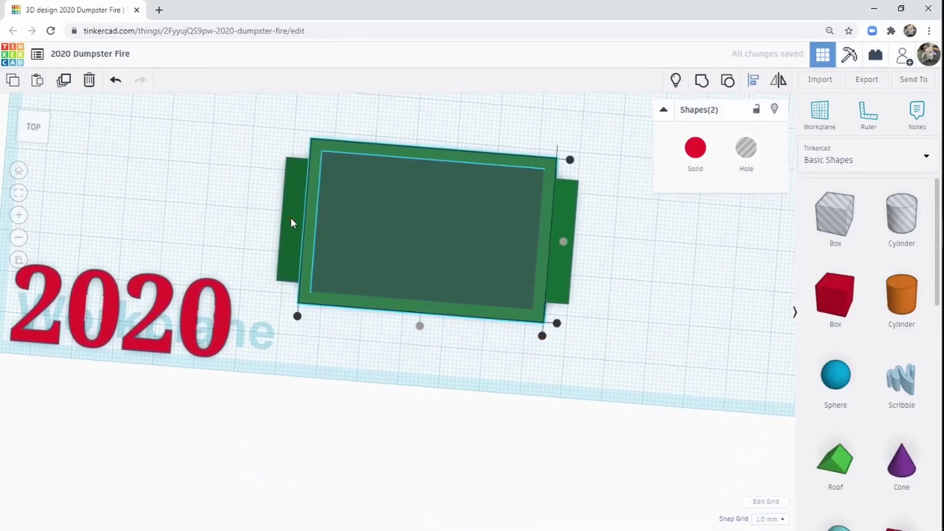
right_click_drag(398, 394, 361, 425)
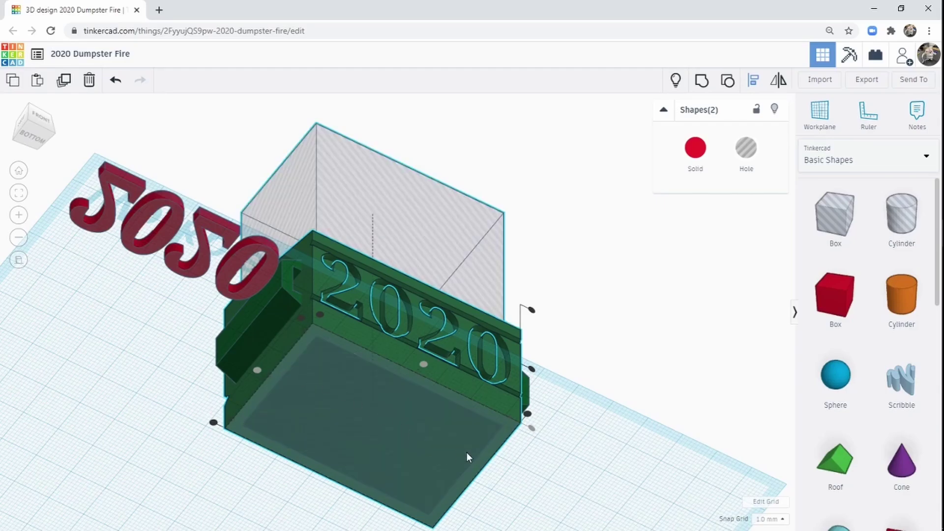
right_click_drag(600, 303, 576, 387)
right_click_drag(617, 202, 613, 312)
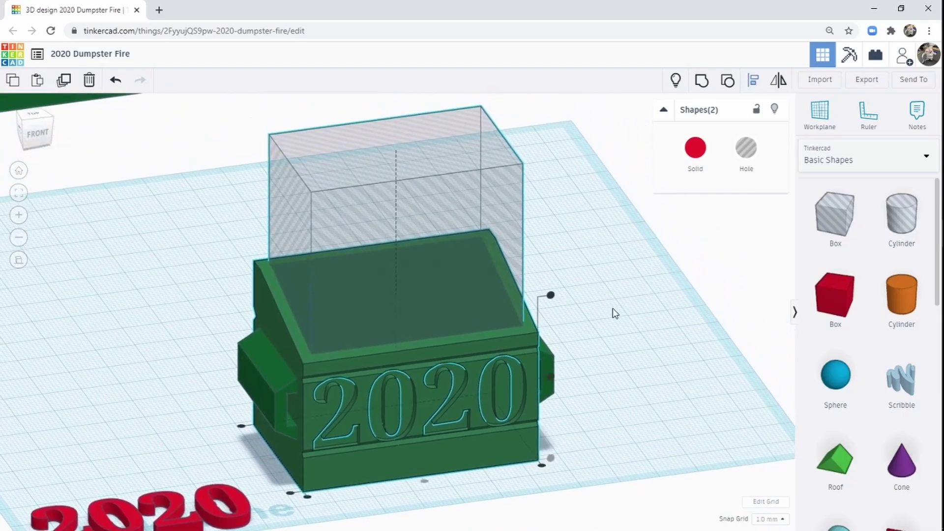
left_click(608, 324)
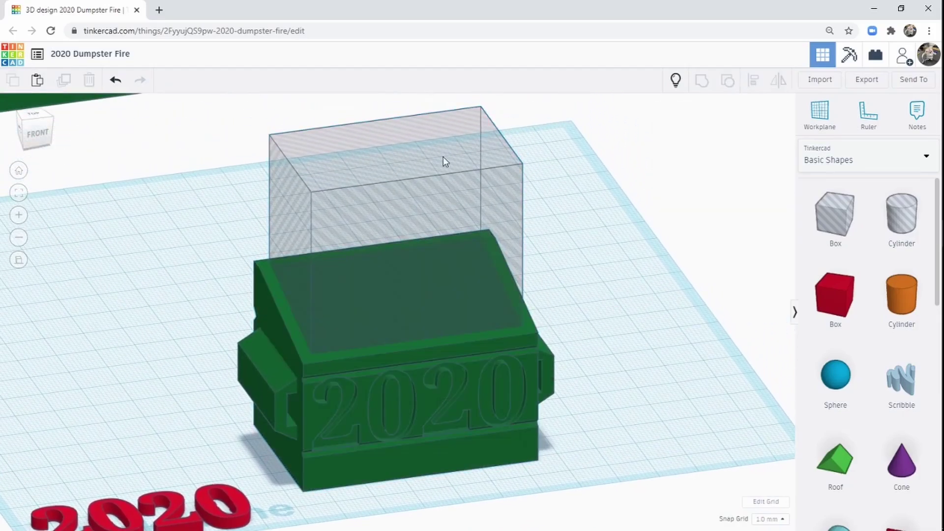
Raise the box hole 3 mm above the workplane to leave a floor in the dumpster.
left_click(421, 175)
middle_click_drag(408, 217, 407, 248)
left_click_drag(394, 159, 394, 148)
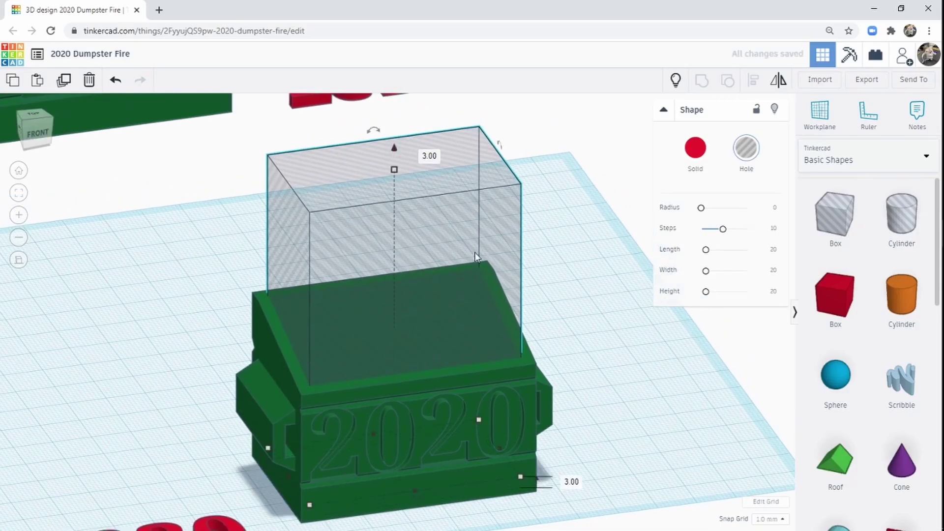
left_click(573, 482)
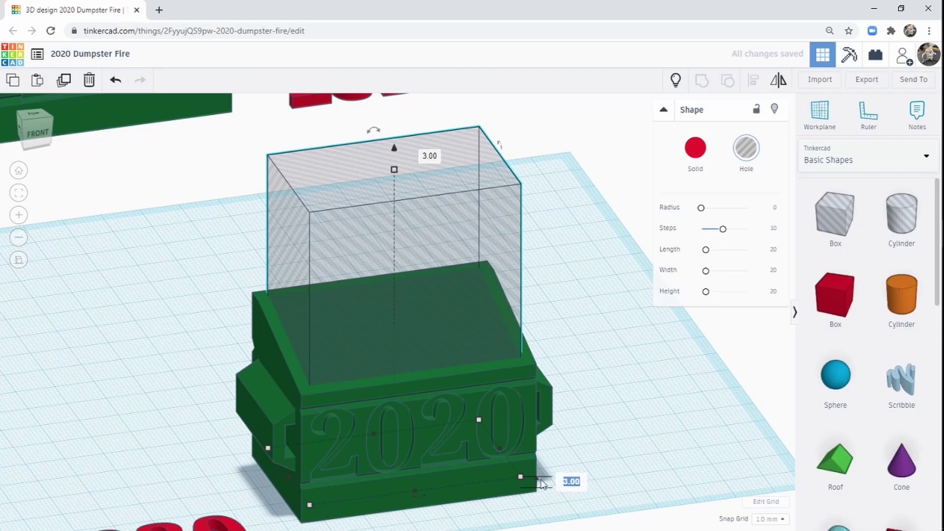
left_click(648, 425)
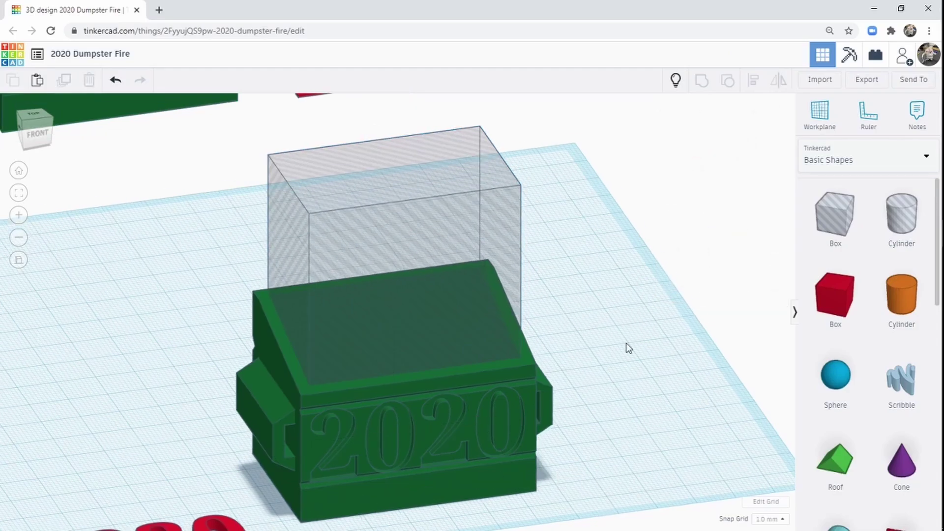
Group the dumpster body with the centred box hole to hollow out its interior.
right_click_drag(626, 343, 587, 365)
left_click_drag(663, 239, 227, 373)
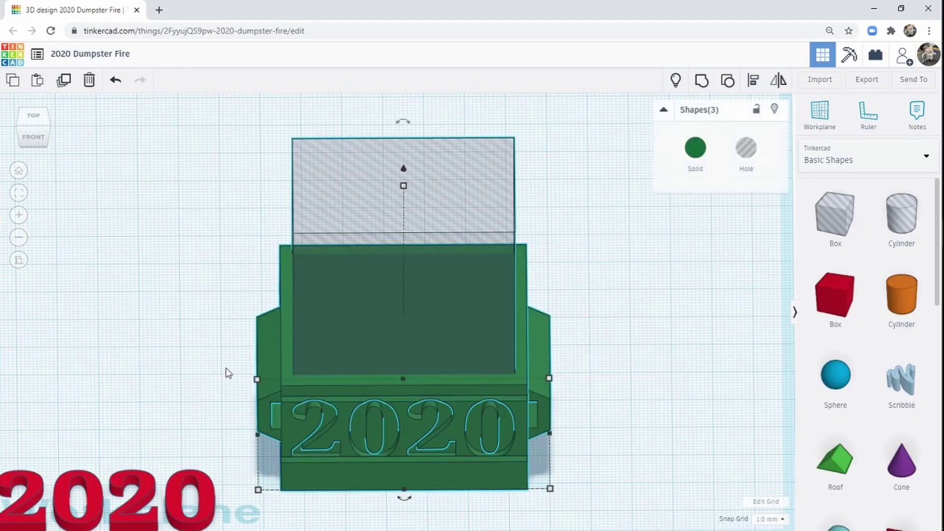
left_click(701, 85)
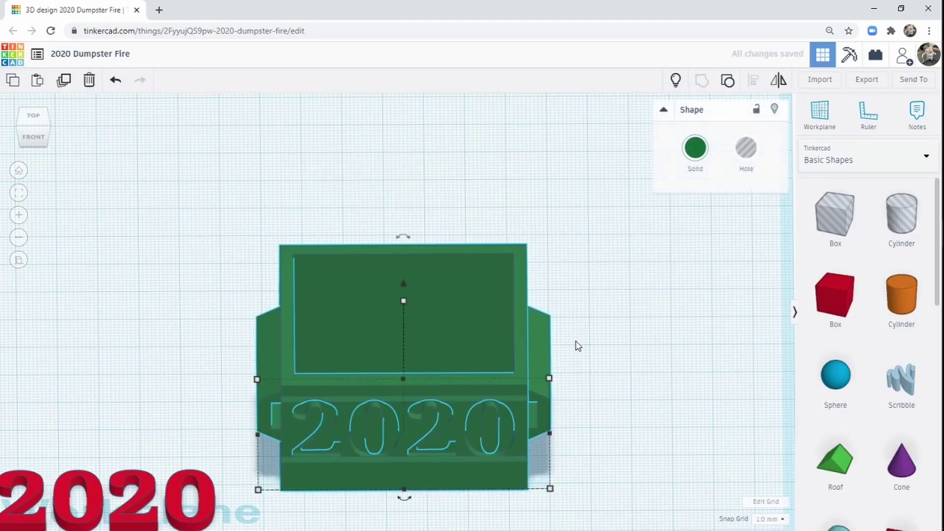
Add a yellow four-sided pyramid to the workplane and move it in front of the middle of the dumpster's lettered face.
right_click_drag(578, 346, 600, 321)
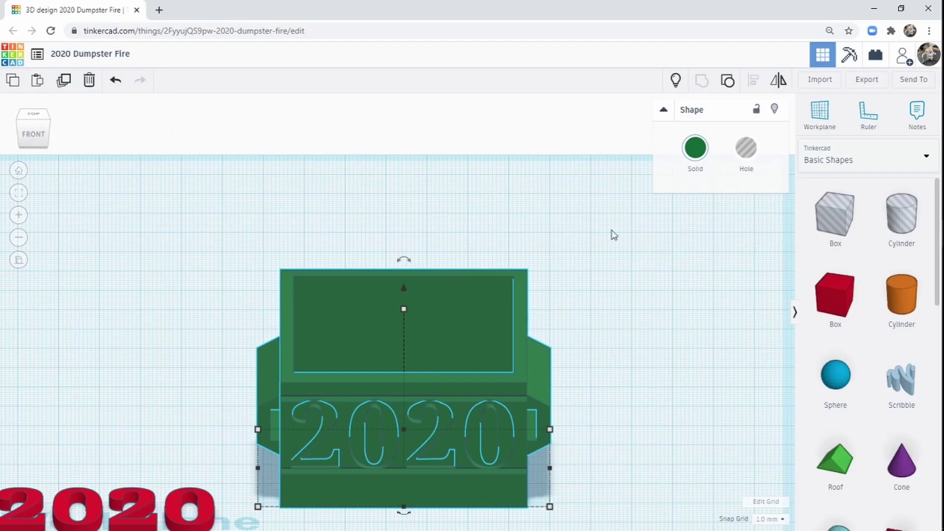
left_click_drag(937, 244, 939, 388)
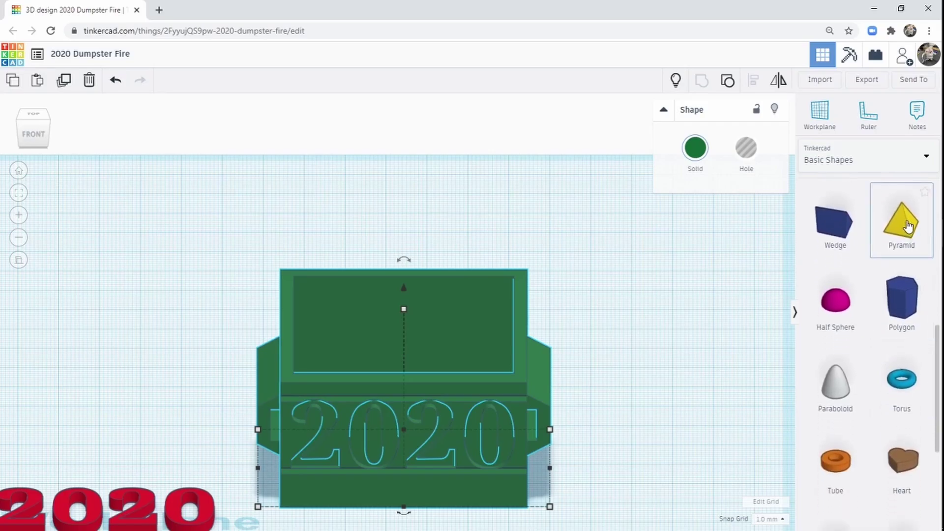
left_click_drag(908, 226, 611, 497)
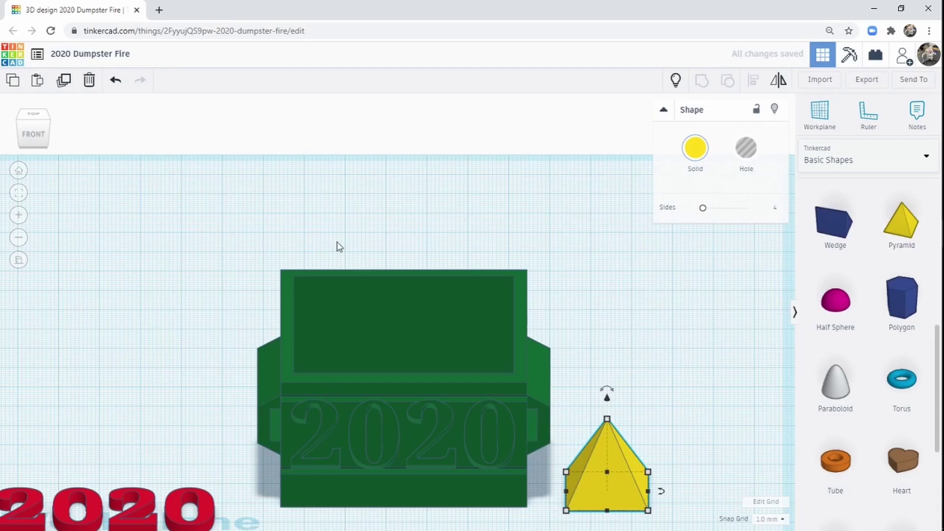
middle_click_drag(661, 384, 485, 376)
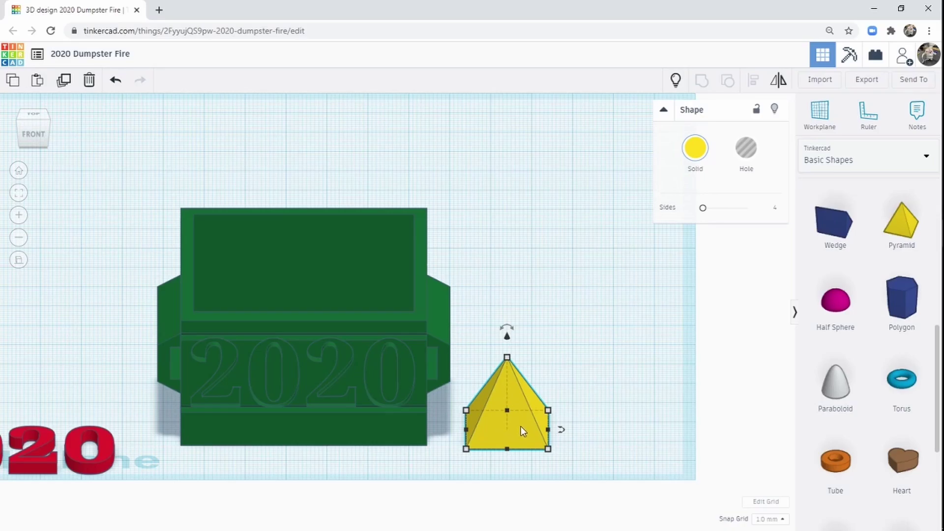
left_click_drag(500, 432, 297, 451)
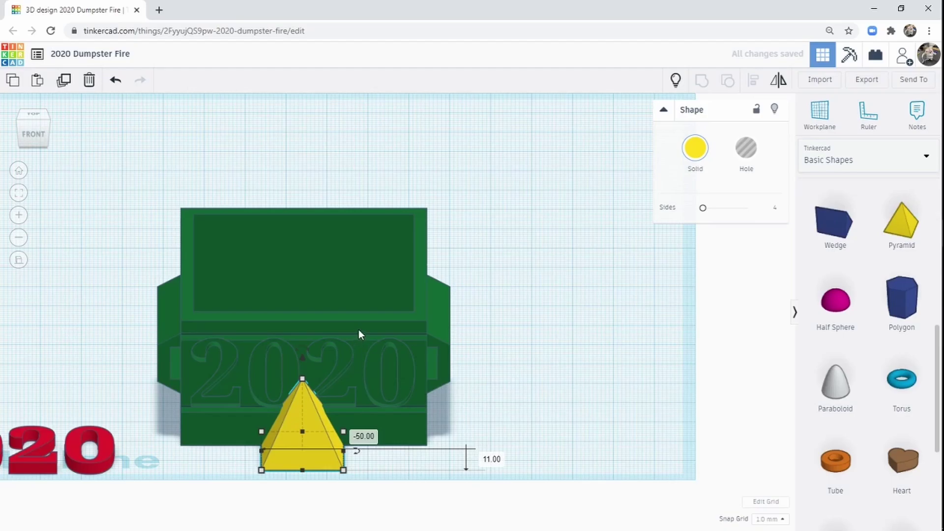
Align the pyramid with the centre of the dumpster along both its length and depth.
left_click(359, 332, "shift")
left_click(753, 81)
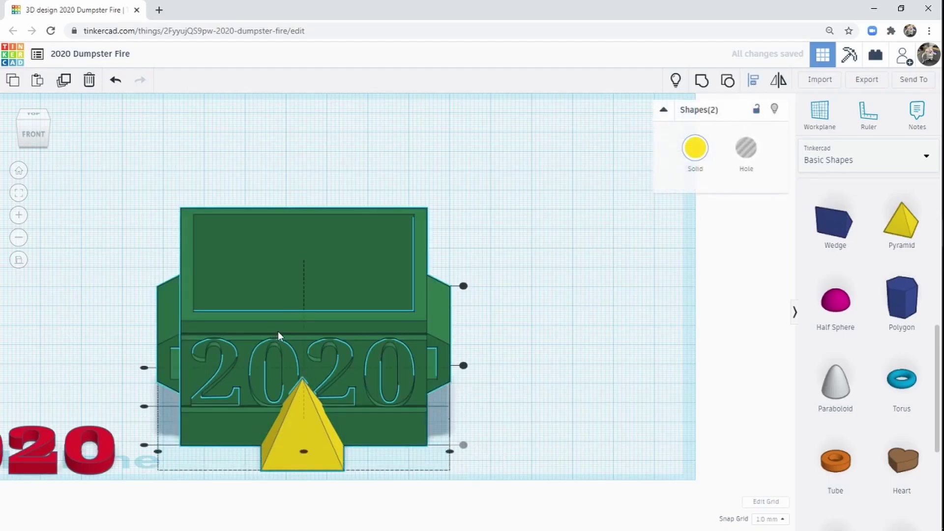
right_click_drag(279, 331, 312, 403)
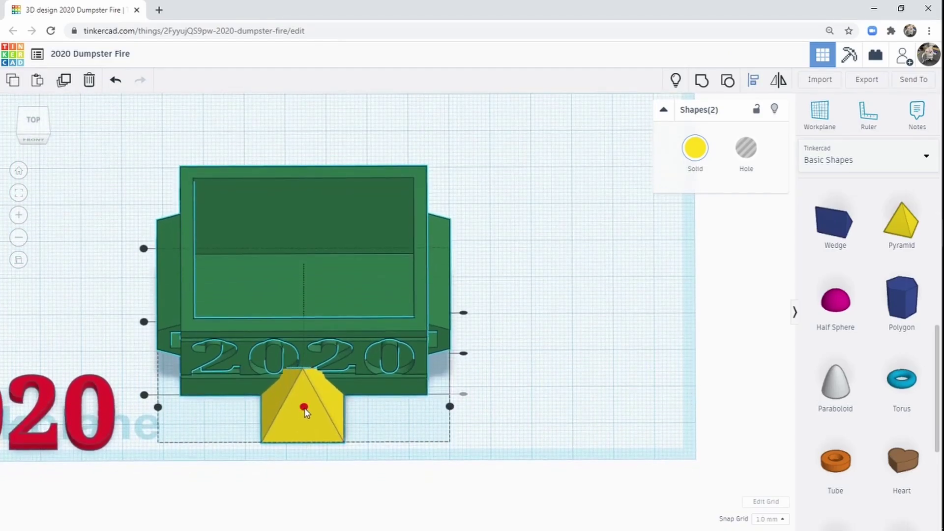
left_click(143, 322)
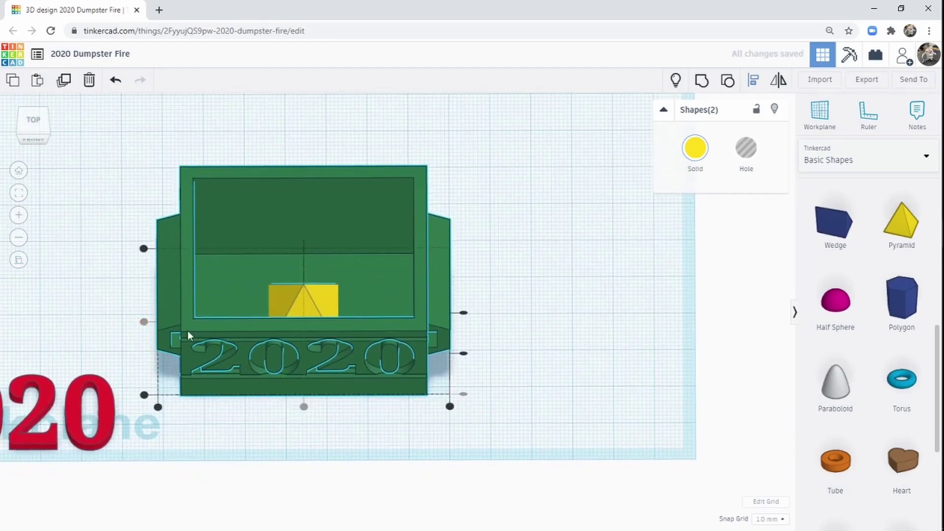
left_click(382, 461)
Make the green dumpster transparent so the pyramid inside it can be seen.
left_click(319, 300)
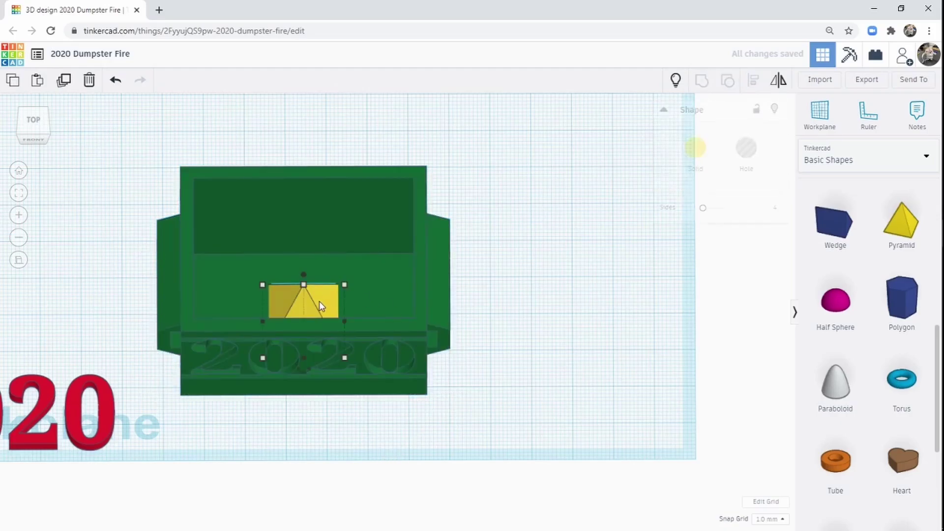
right_click_drag(285, 365, 412, 343)
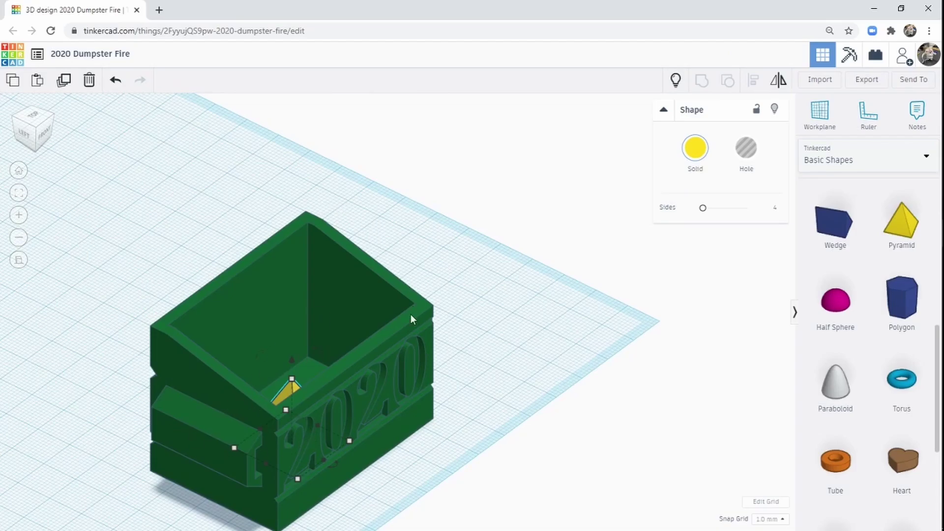
left_click(408, 333)
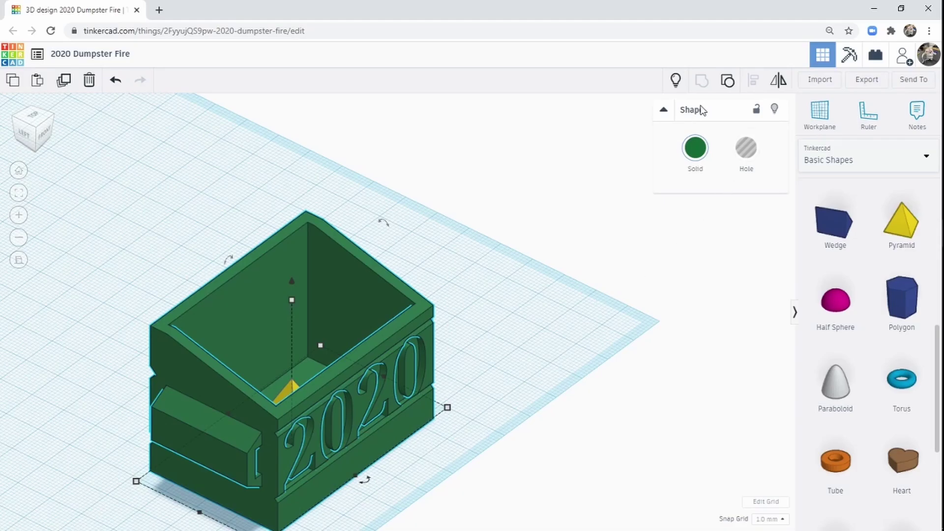
left_click(696, 157)
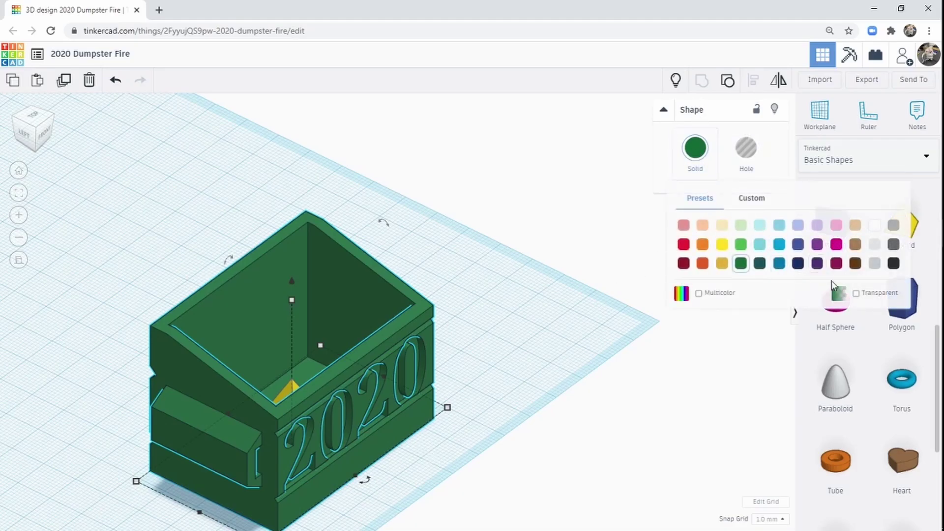
left_click(856, 294)
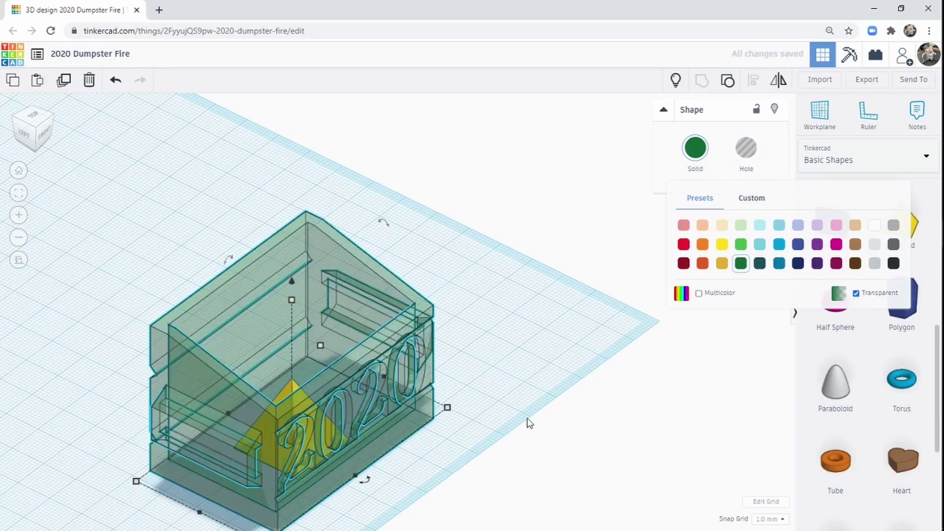
right_click_drag(466, 319, 291, 394)
left_click(311, 406)
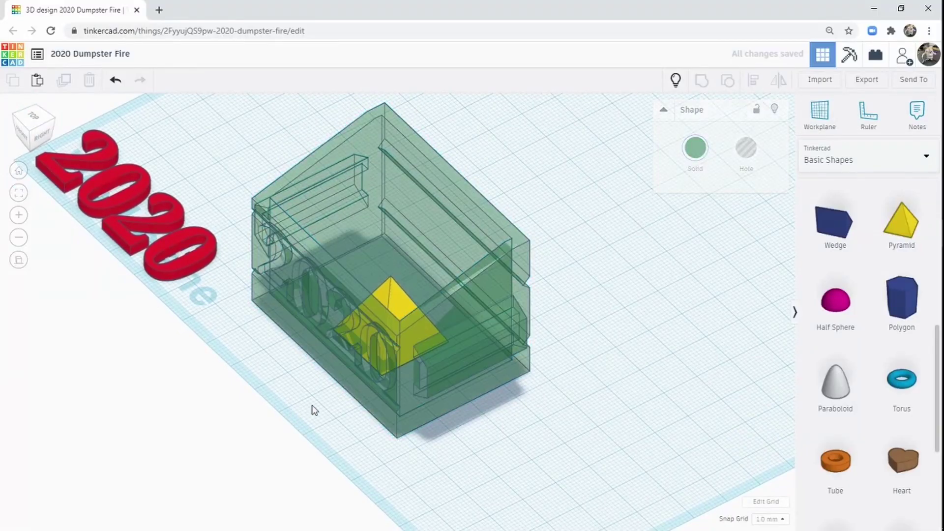
Raise the pyramid to the dumpster's opening and stretch its base to about 66 mm along the dumpster's length.
left_click(398, 291)
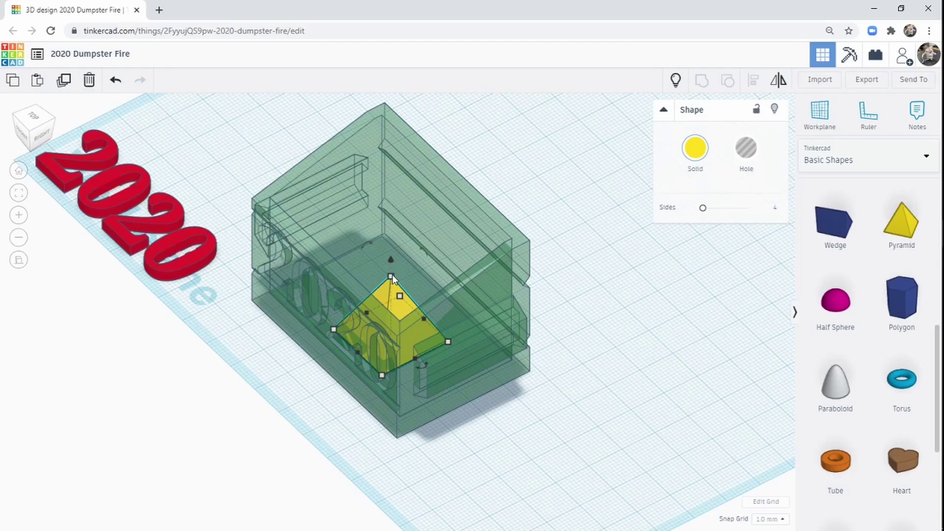
left_click_drag(391, 257, 399, 113)
right_click_drag(378, 243, 467, 345)
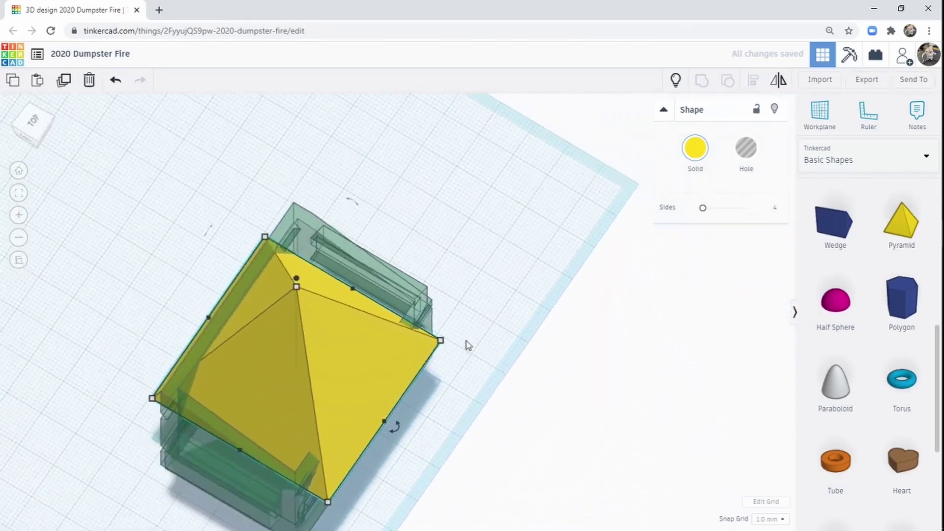
left_click_drag(353, 288, 373, 259)
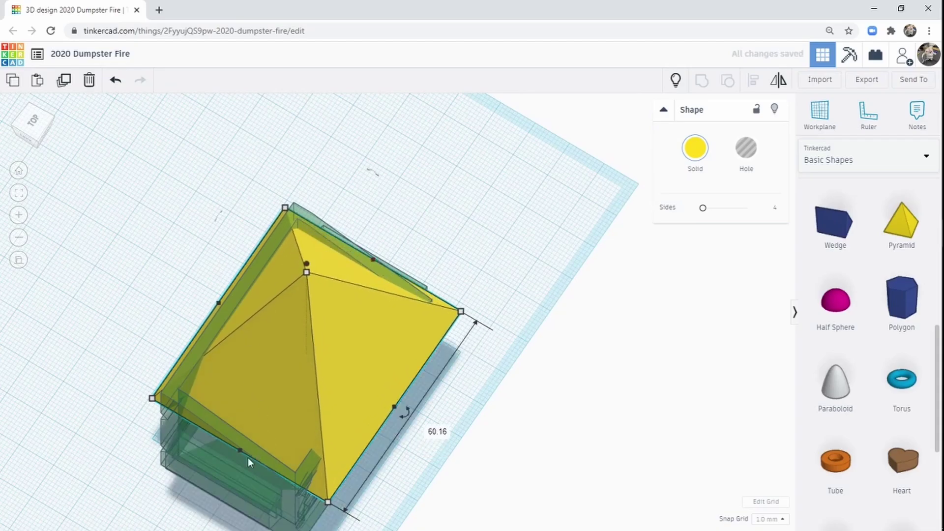
left_click_drag(238, 452, 228, 470)
Pull the pyramid's front edge back towards the lettered face and adjust its length to 65 mm.
right_click_drag(432, 398, 260, 406)
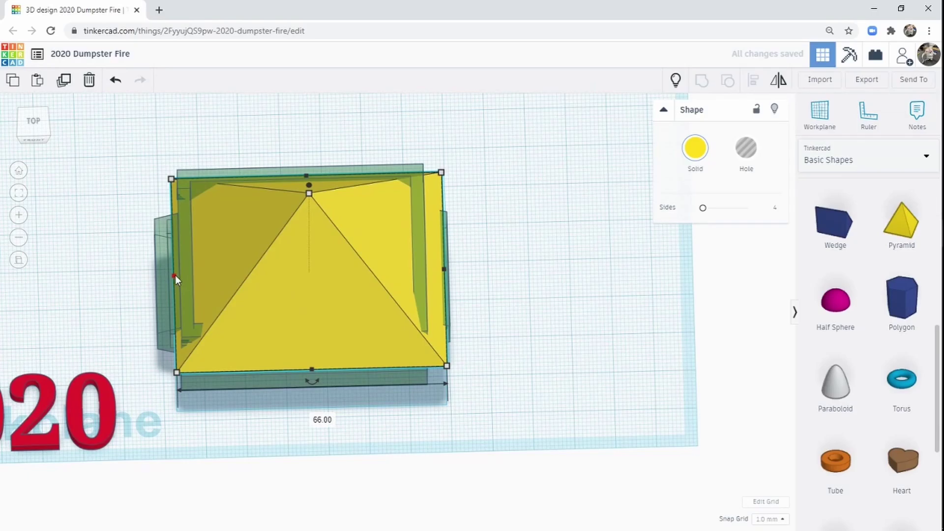
left_click_drag(173, 277, 166, 276)
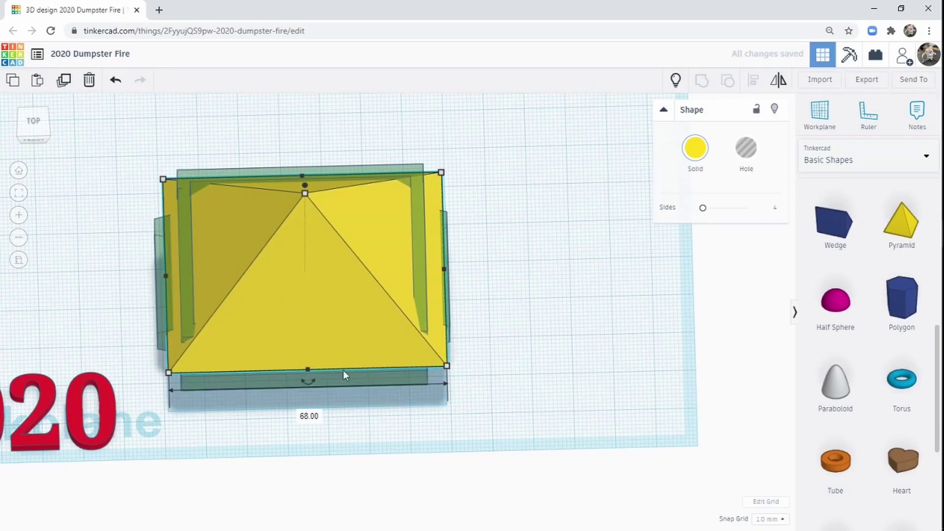
left_click_drag(307, 369, 311, 353)
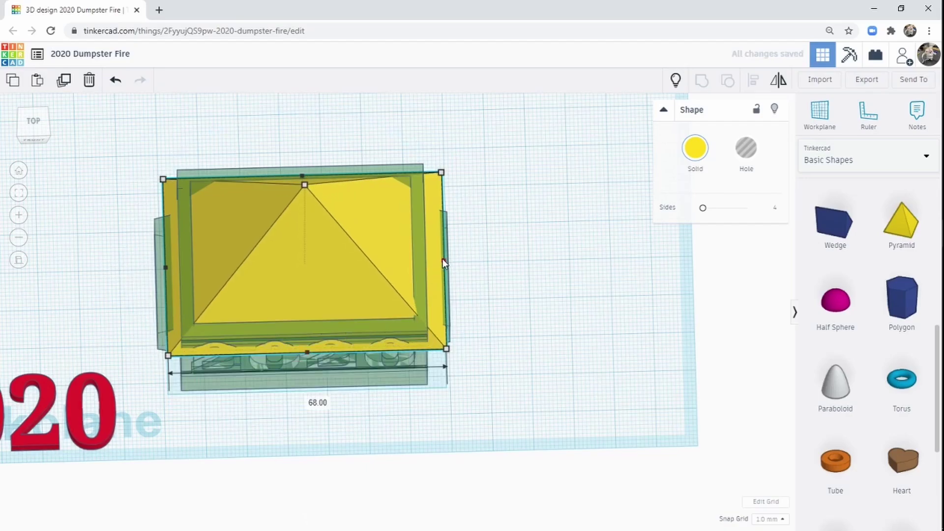
left_click_drag(442, 260, 435, 261)
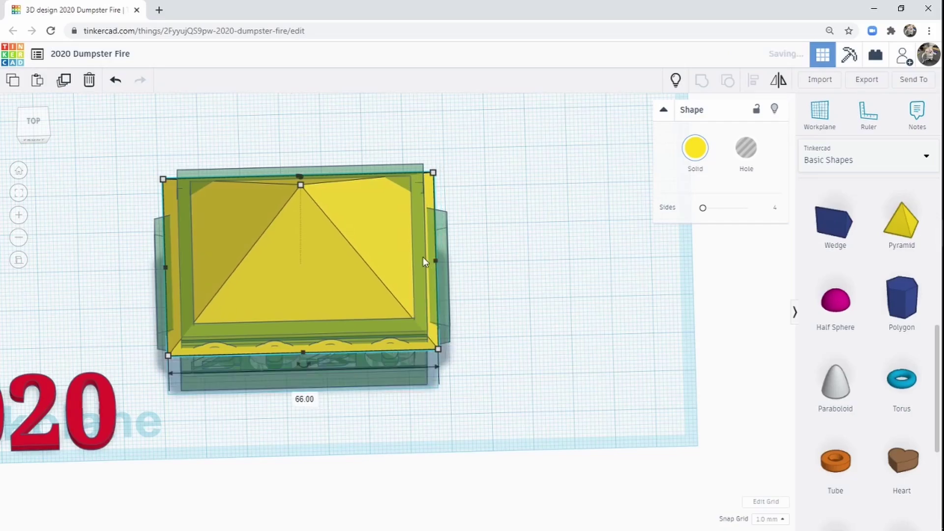
left_click_drag(164, 265, 170, 269)
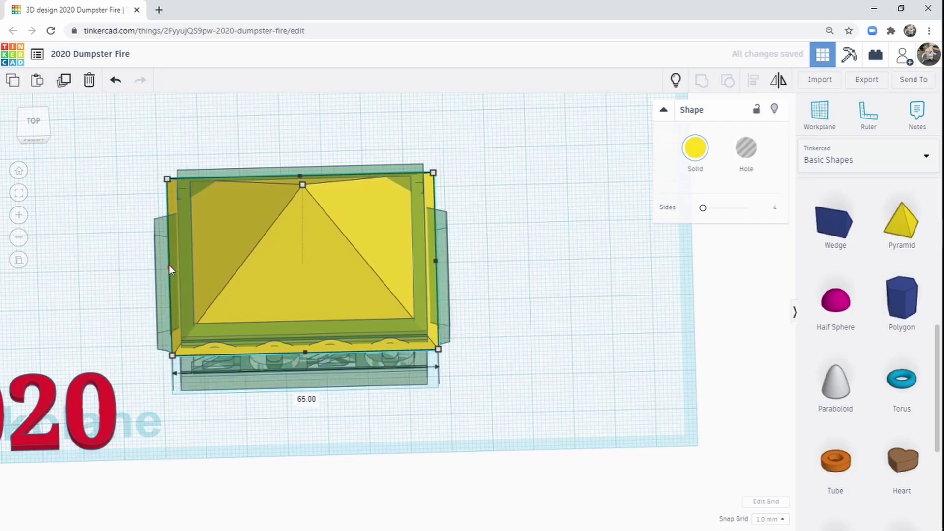
Lower the pyramid's peak and extend its base towards the dumpster's back to a depth of 49 mm.
right_click_drag(297, 207, 478, 222)
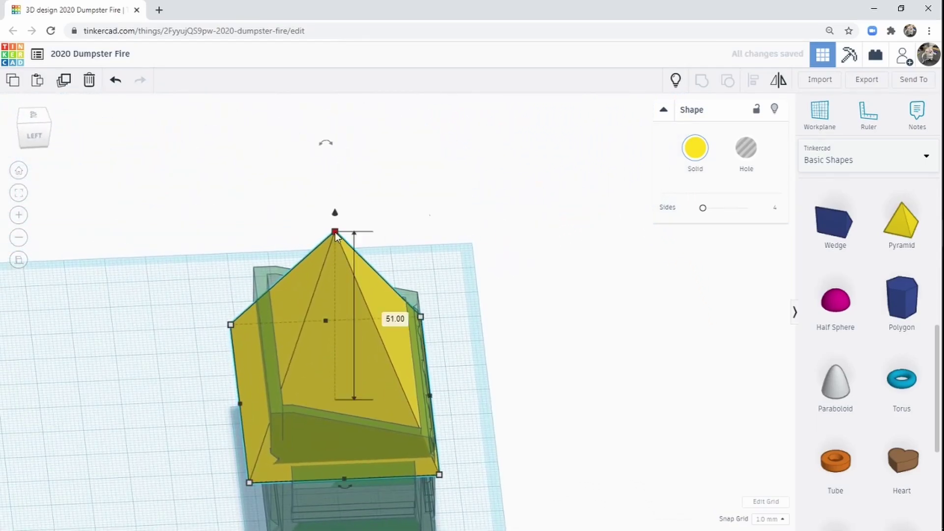
left_click_drag(335, 233, 335, 286)
mouse_move(344, 294)
right_mouse_down()
mouse_move(305, 291)
mouse_move(278, 304)
mouse_move(332, 300)
right_mouse_up()
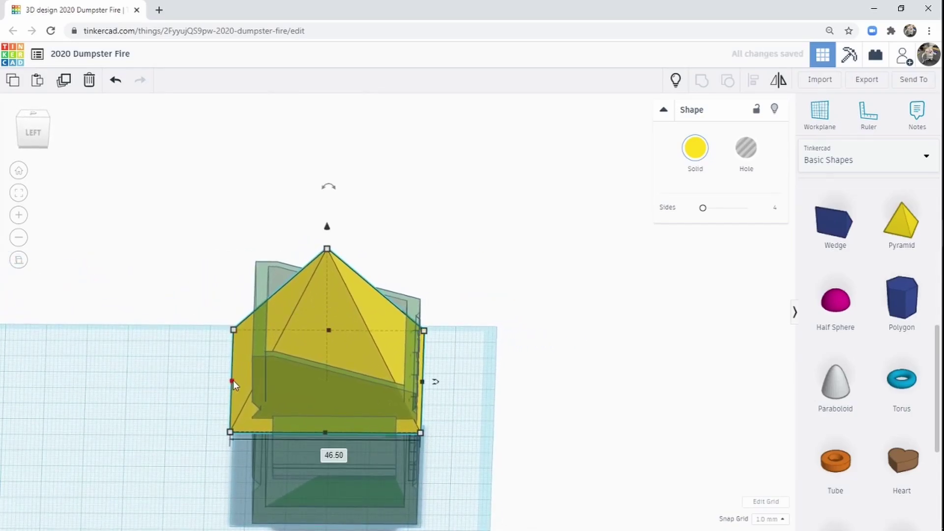
left_click_drag(228, 380, 222, 376)
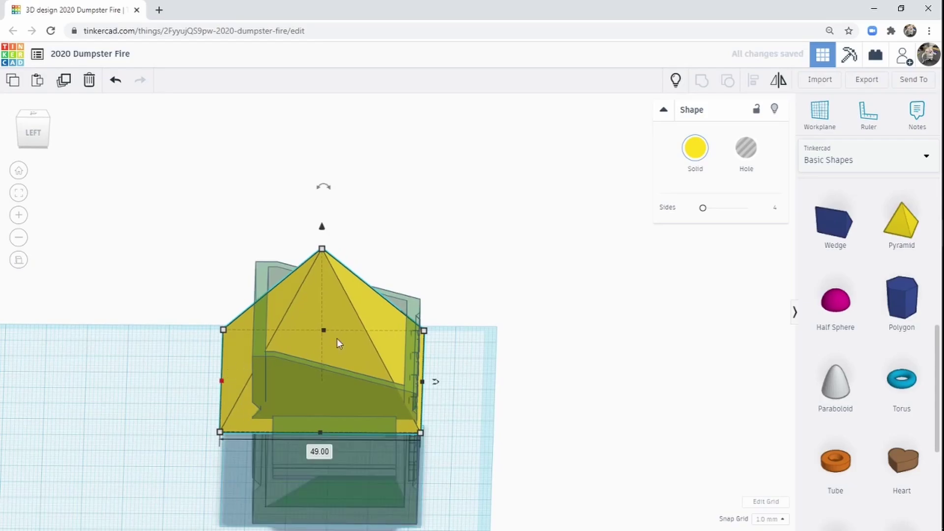
Tilt the pyramid towards the lettered front to follow the slope of the dumpster's opening.
right_click_drag(337, 338, 372, 319)
right_click_drag(385, 311, 369, 285)
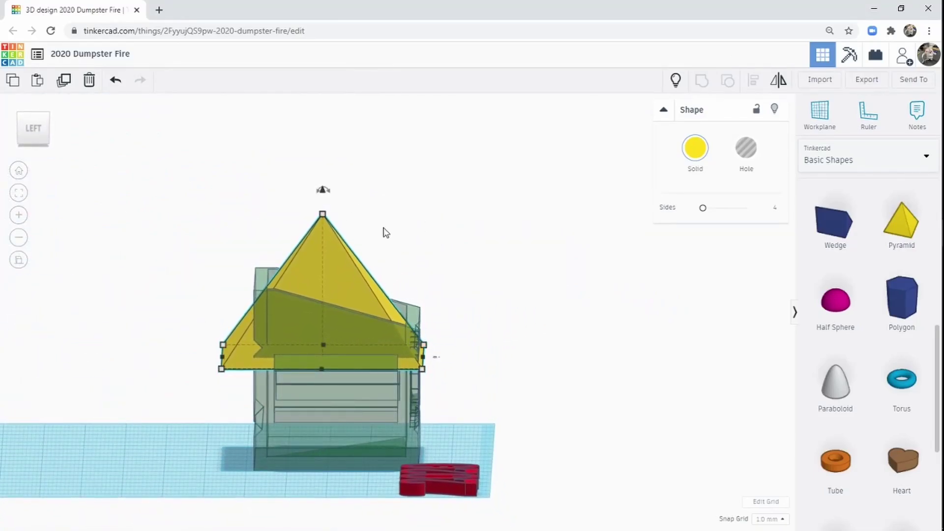
right_click_drag(385, 233, 350, 207)
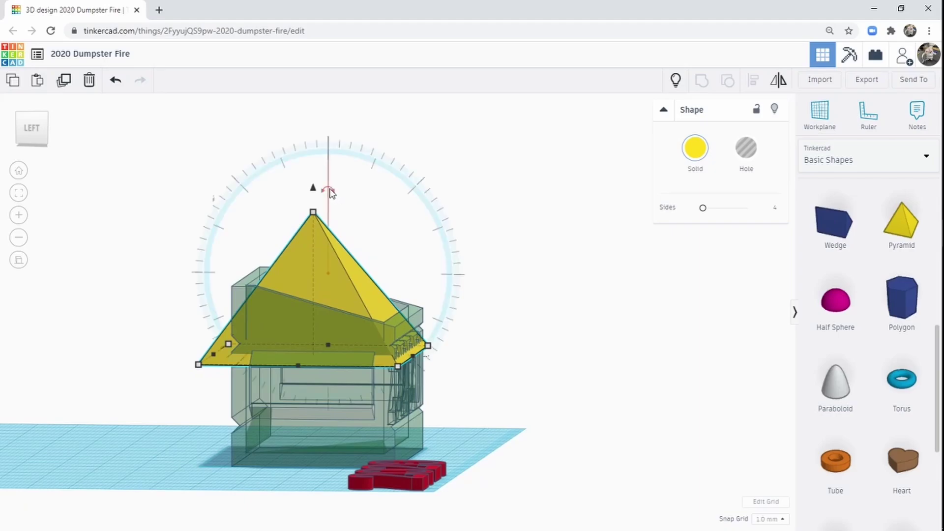
left_click_drag(330, 192, 372, 181)
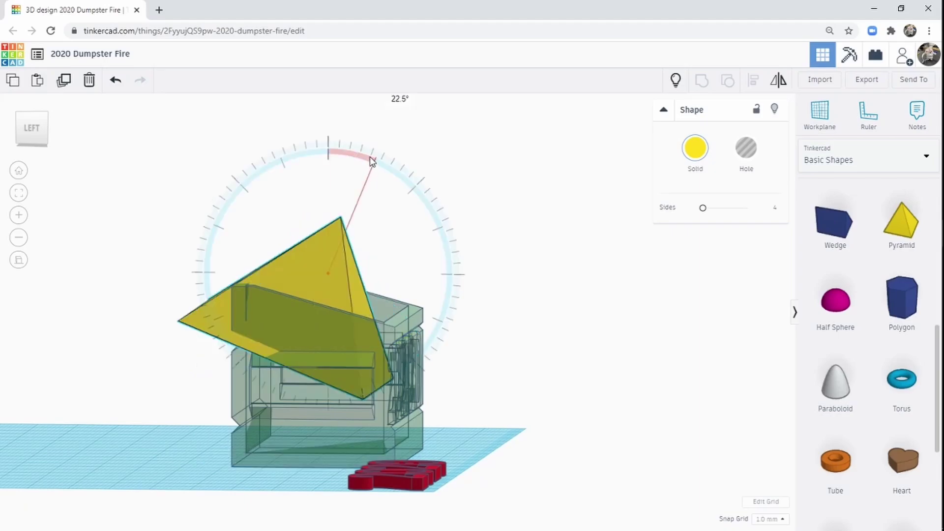
mouse_move(371, 160)
left_mouse_down()
mouse_move(353, 145)
mouse_move(361, 150)
left_mouse_up()
Fine-tune the tilted pyramid's height and position over the dumpster's opening.
middle_click_drag(365, 221, 367, 309)
right_click_drag(369, 310, 412, 305)
left_click_drag(309, 267, 310, 256)
left_click_drag(346, 326, 352, 326)
Align the tilted pyramid with the dumpster's centre along its length only.
right_click_drag(443, 300, 293, 368)
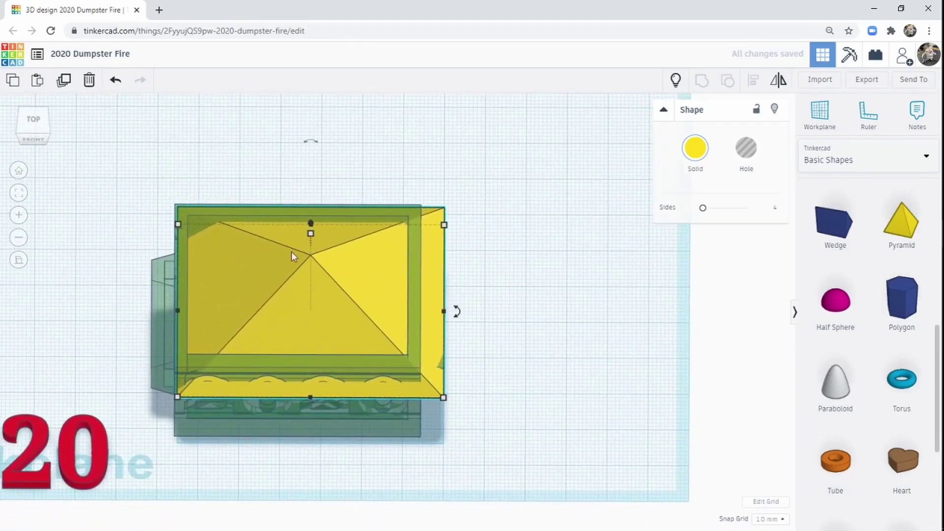
left_click(292, 422, "shift")
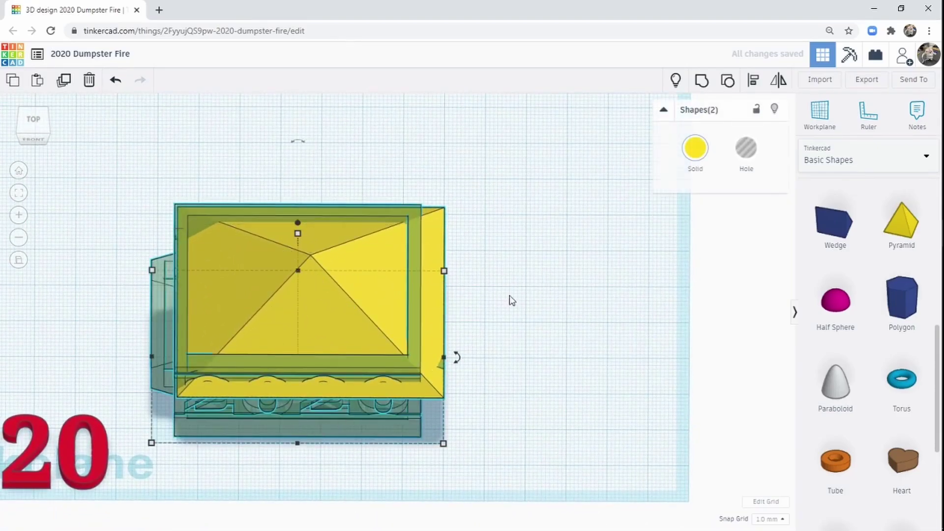
left_click(753, 80)
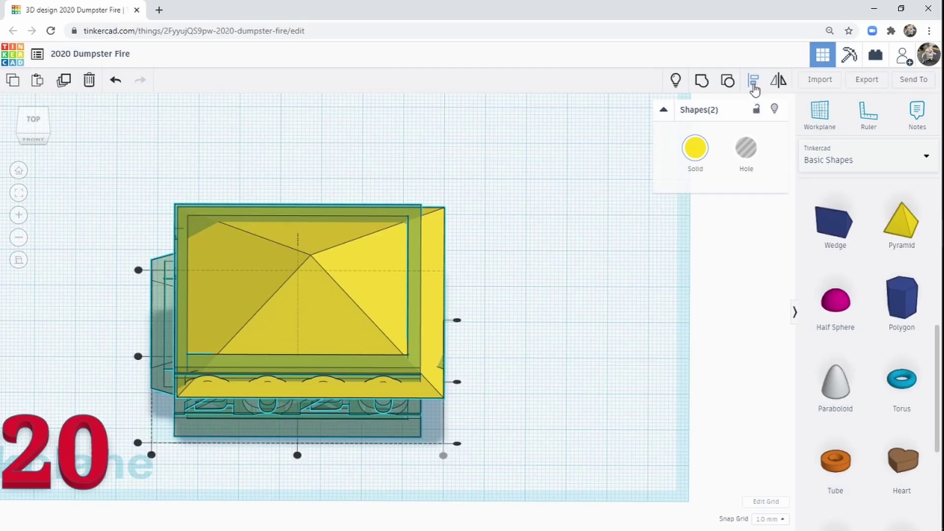
left_click(298, 455)
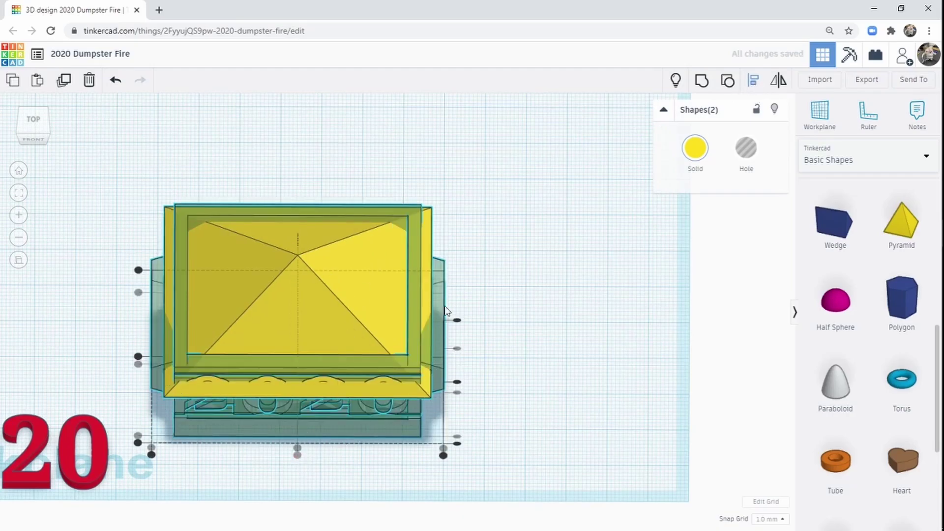
right_click_drag(263, 400, 274, 362)
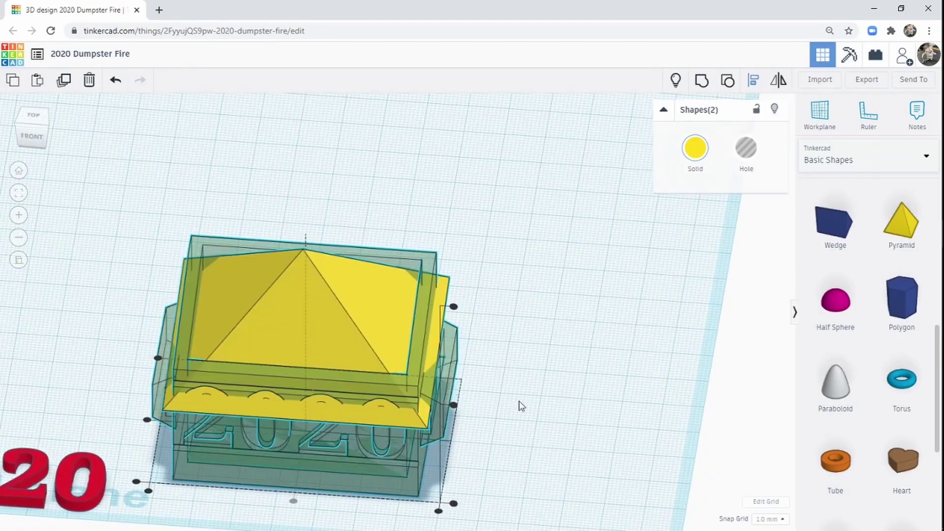
Widen the tilted yellow pyramid evenly on both sides to about 75.32 mm so it overhangs the dumpster's ends.
left_click(521, 405)
left_click(353, 296)
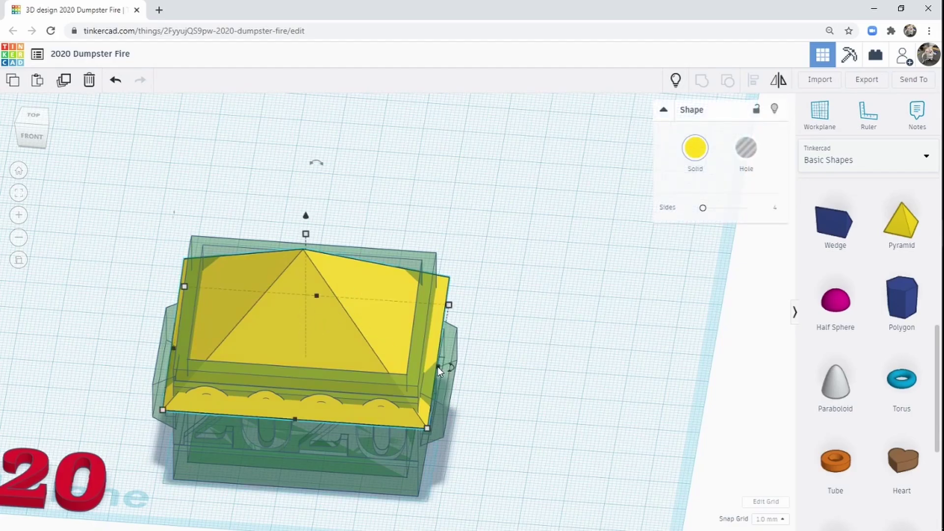
left_click_drag(439, 367, 460, 373)
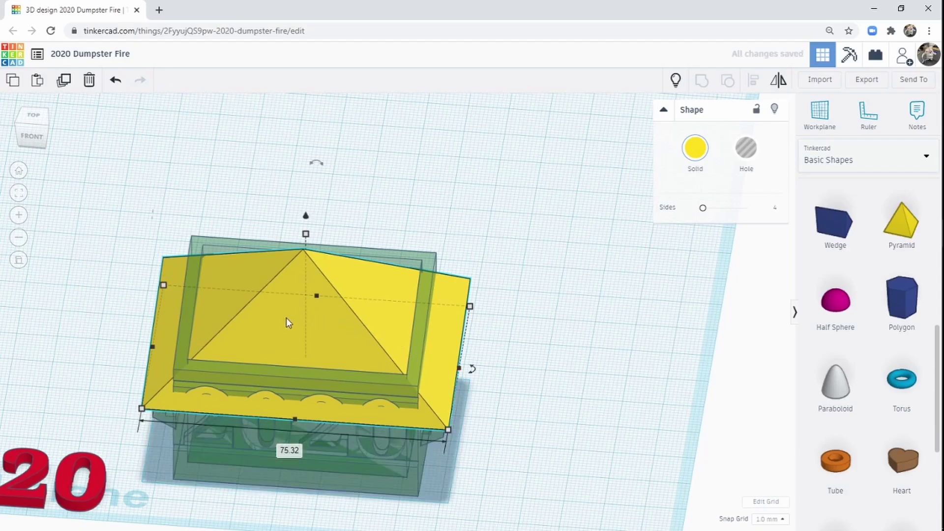
right_click_drag(287, 318, 411, 358)
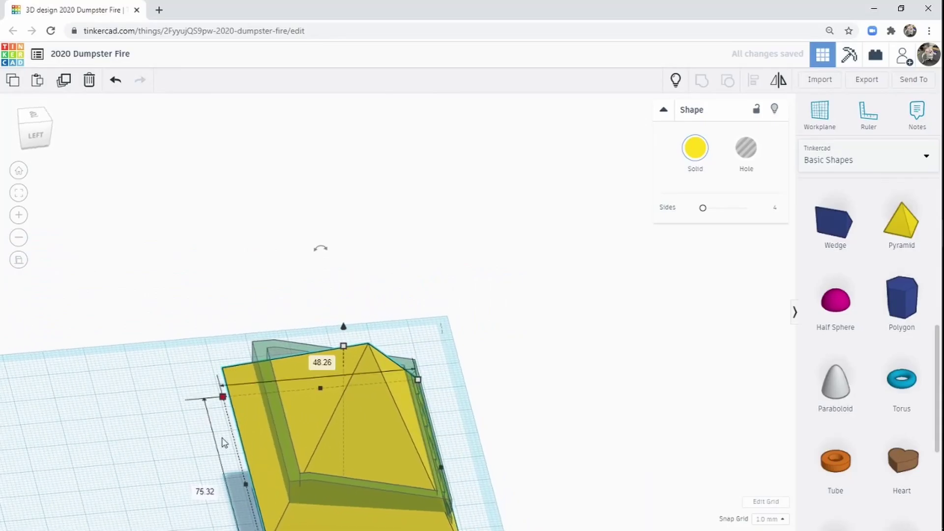
right_click_drag(421, 415, 172, 433)
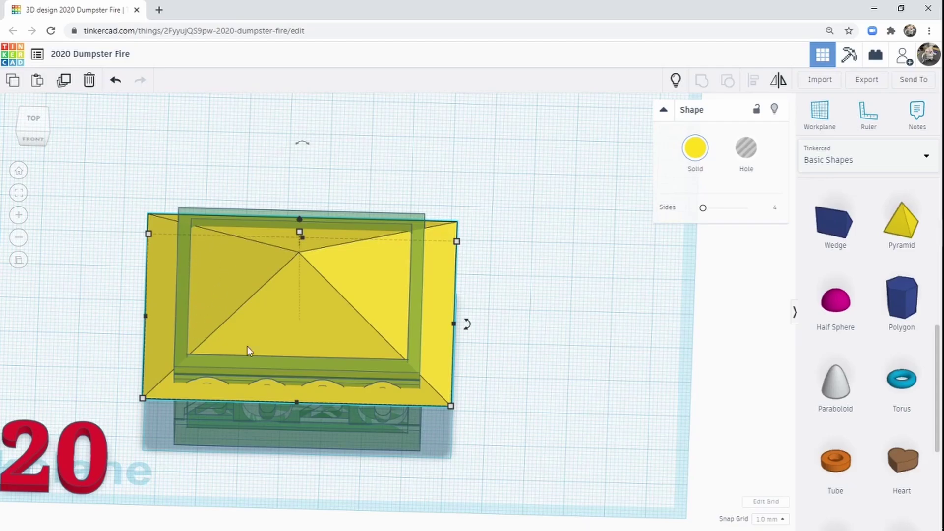
right_click_drag(247, 346, 443, 362)
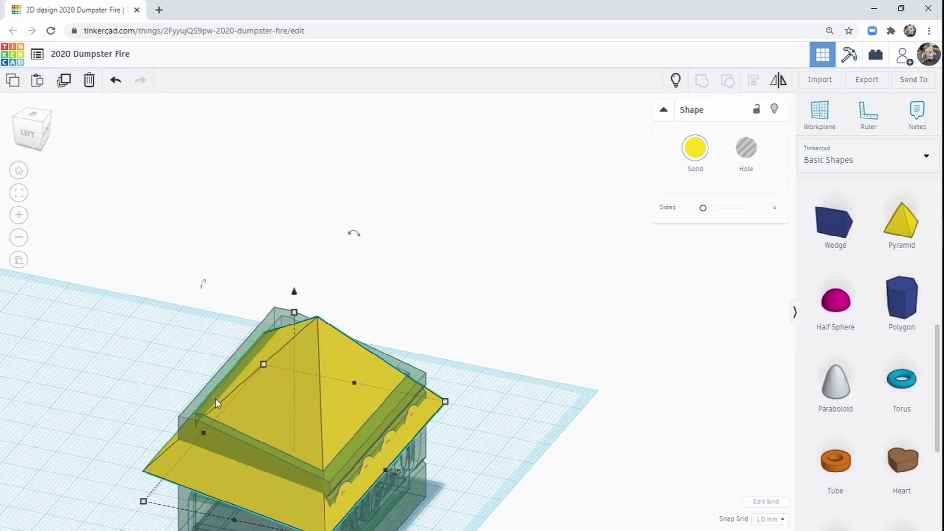
right_click_drag(466, 395, 276, 380)
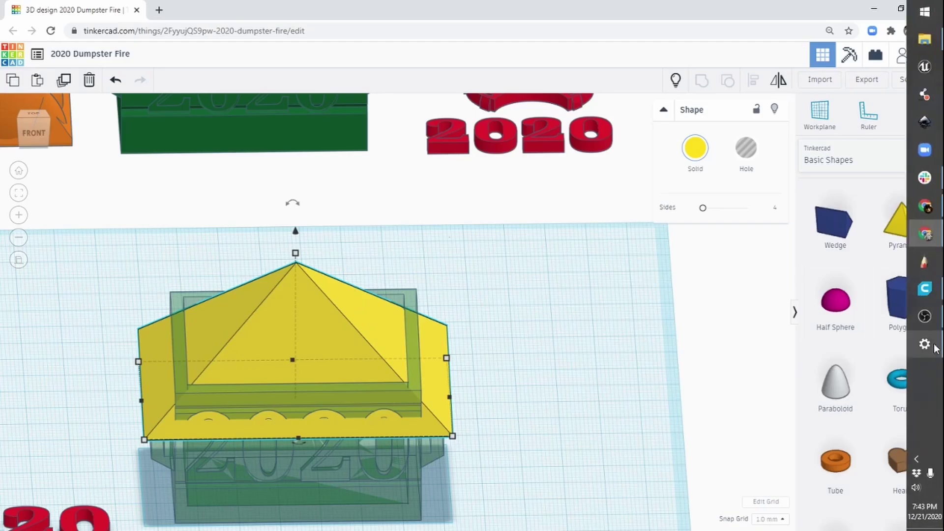
Browse the Basic Shapes and the full Shape Generators collection through page 7 for a shape suited to the fire.
scroll(905, 403, "down", 3)
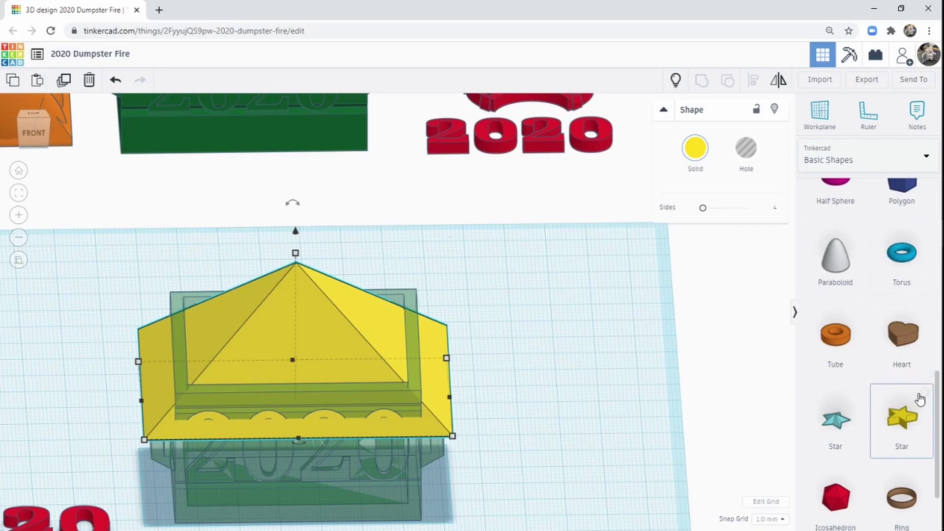
left_click_drag(937, 395, 938, 200)
left_click(926, 160)
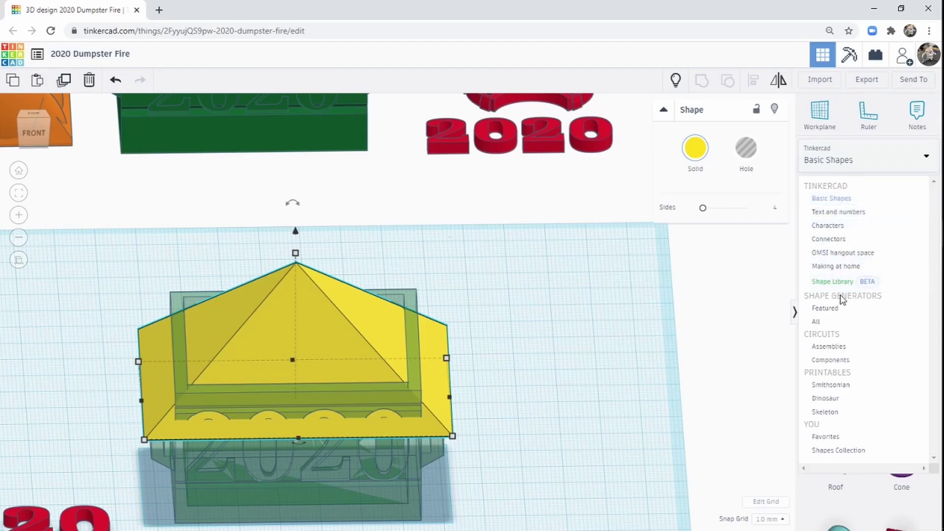
left_click(822, 324)
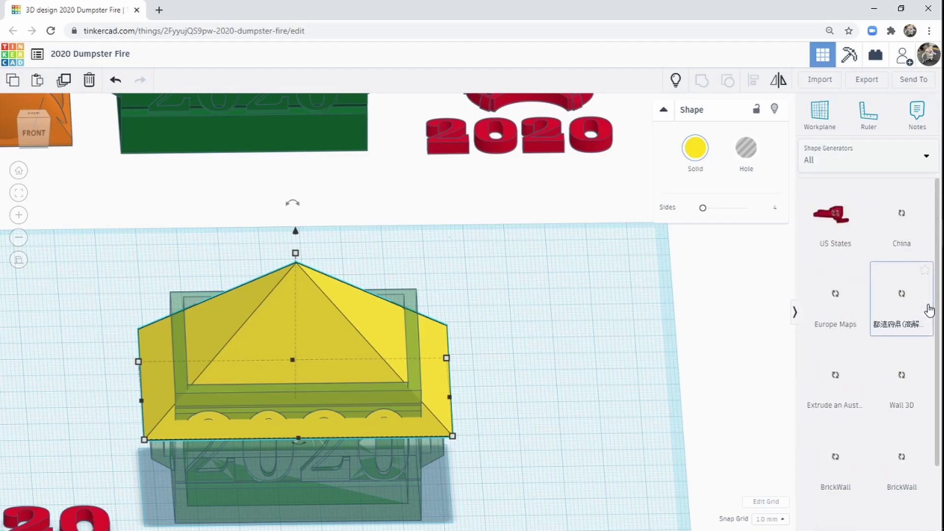
scroll(938, 310, "down", 1)
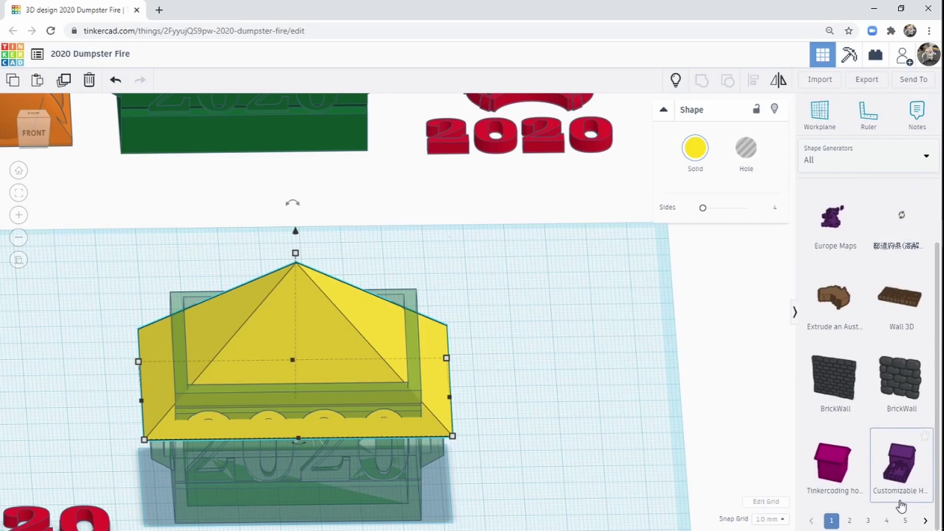
scroll(909, 525, "down", 5)
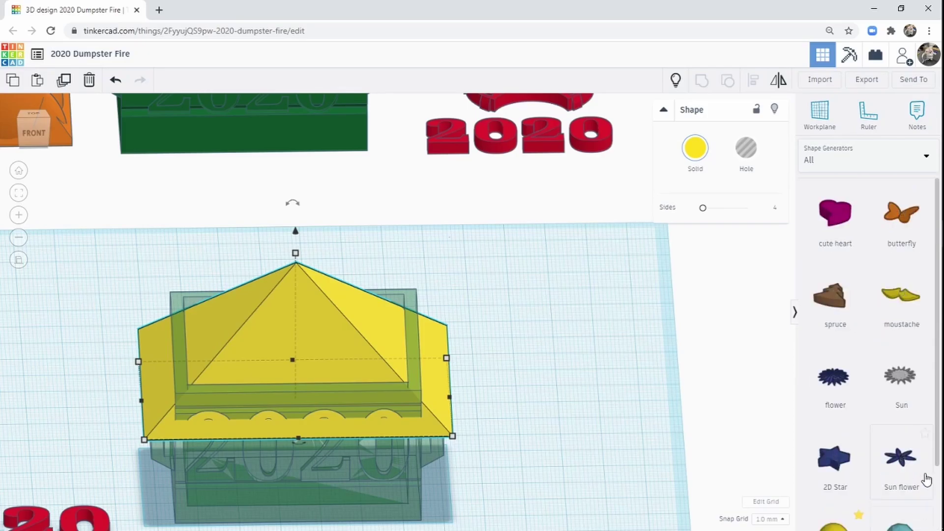
scroll(934, 472, "down", 2)
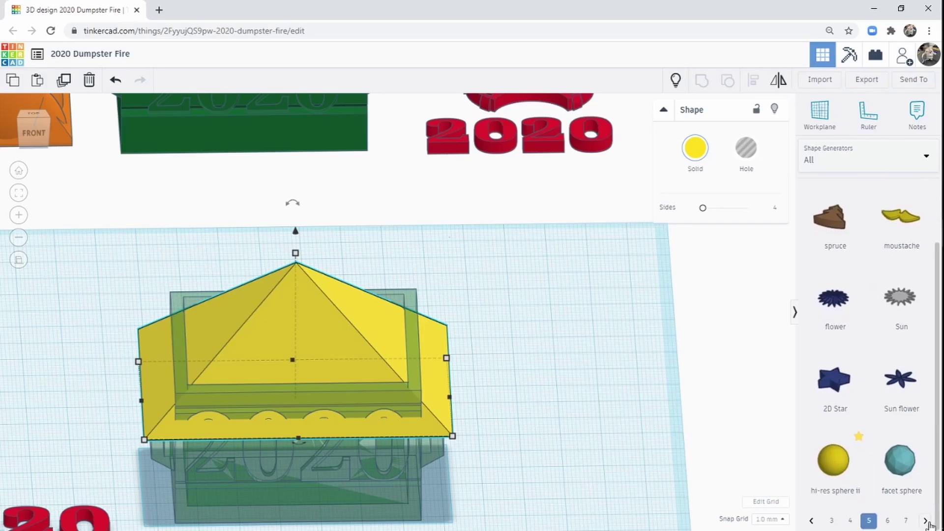
left_click(906, 520)
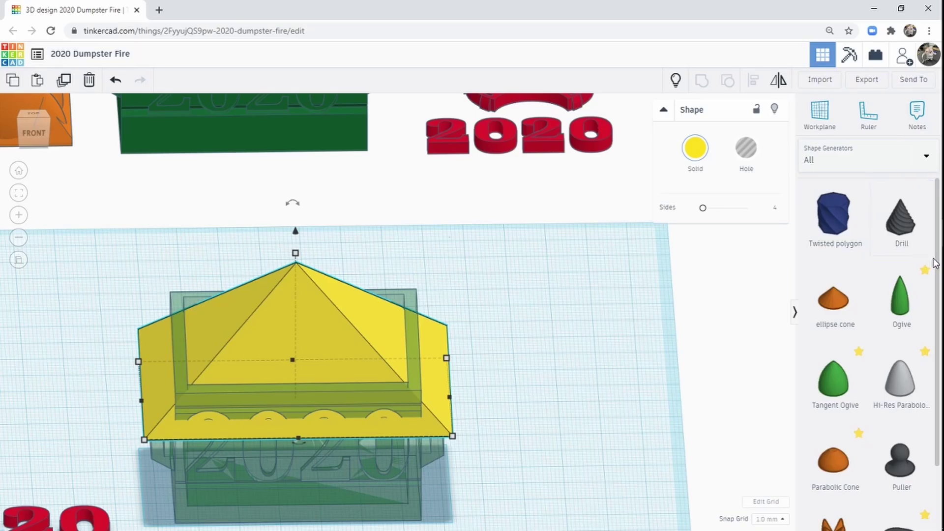
scroll(933, 291, "down", 2)
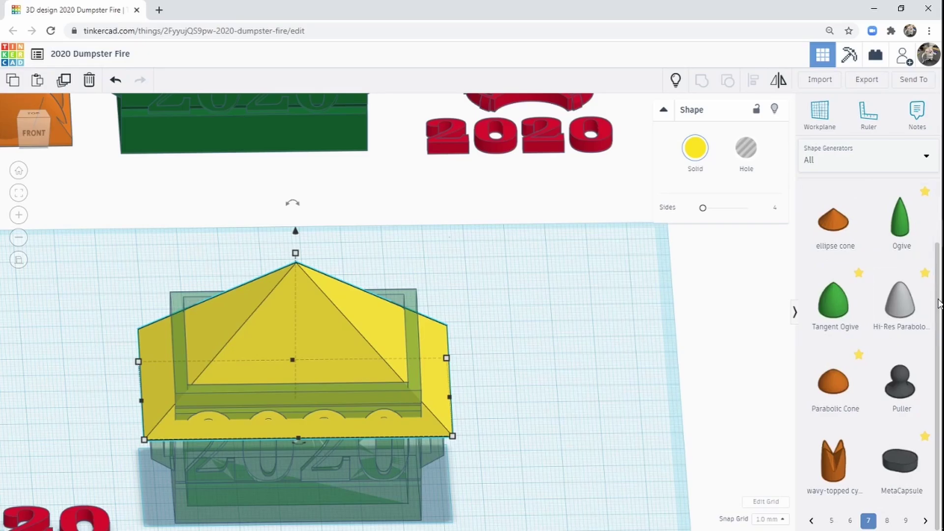
left_click_drag(939, 302, 939, 268)
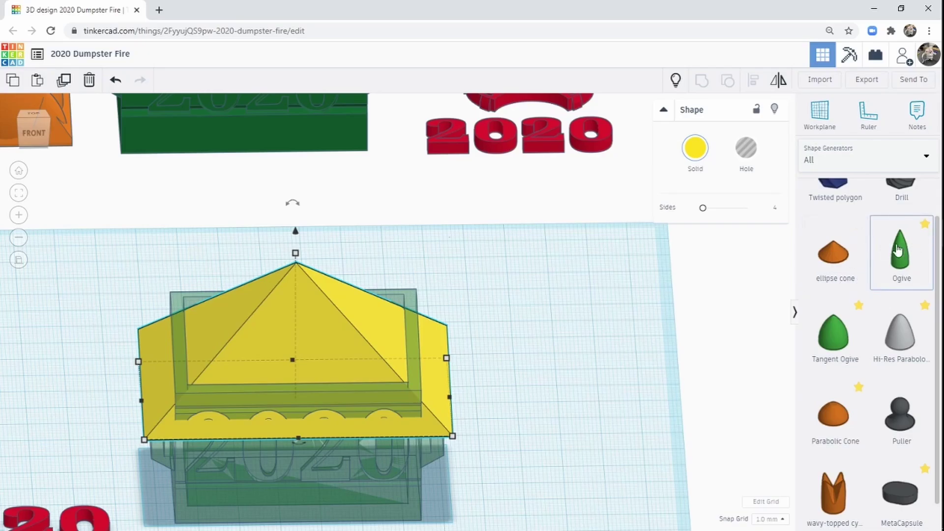
left_click(922, 156)
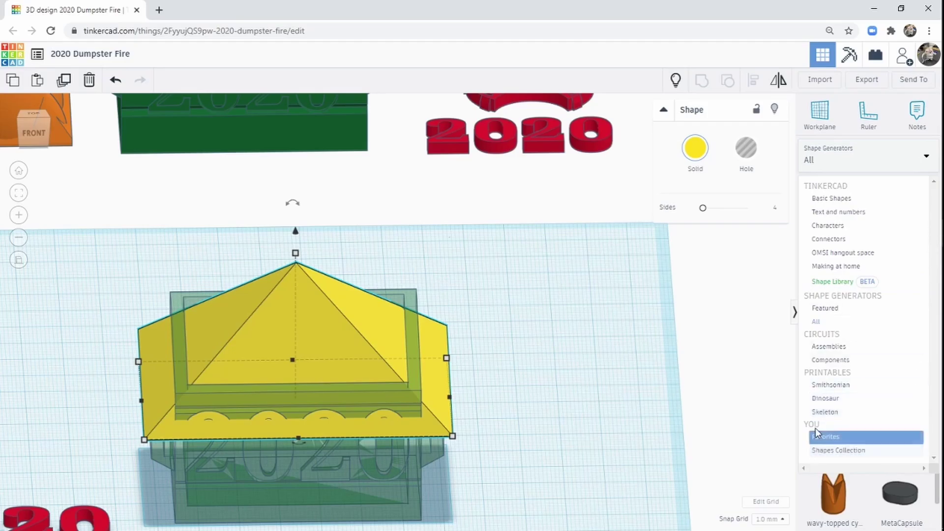
Add an Ogive from the favorite shapes with bottom radius 12.07, sharpness 8.6, tangent slope -14, 64 circle segments and 36 ogive segments.
left_click(835, 438)
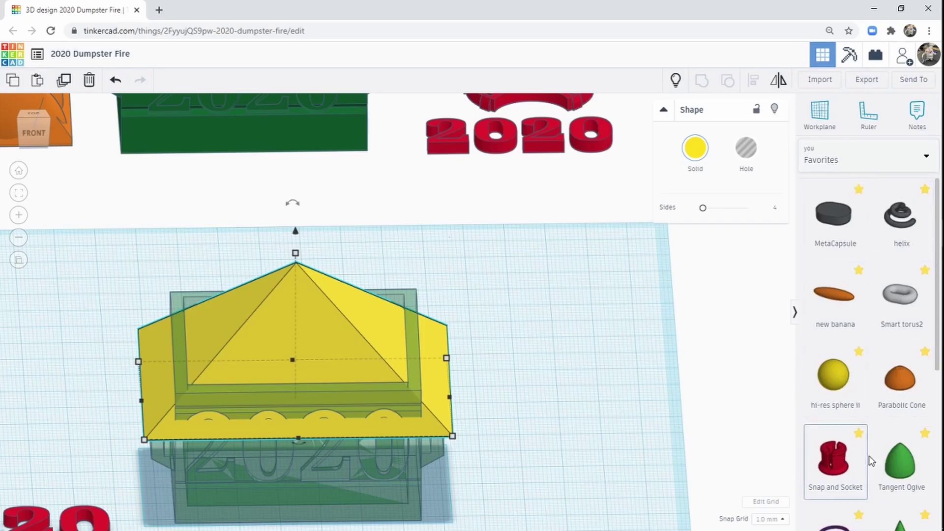
left_click_drag(939, 368, 931, 499)
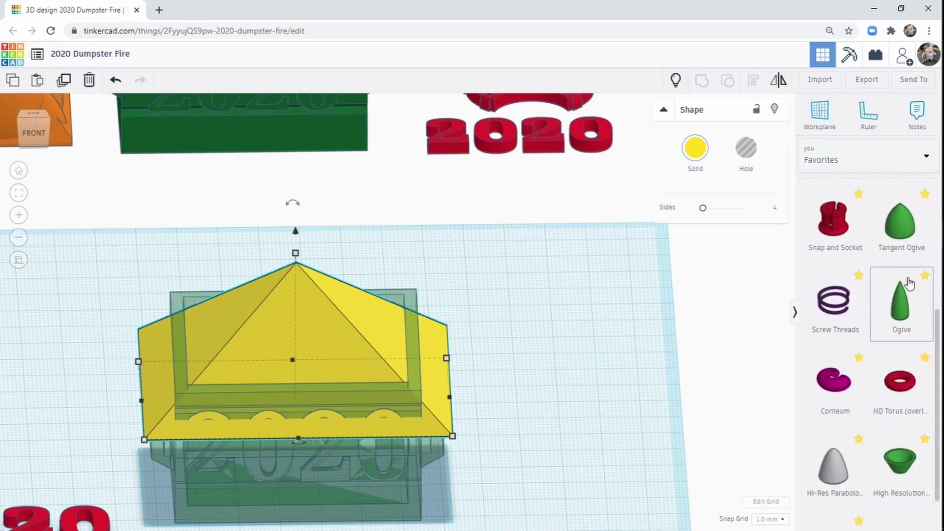
left_click_drag(904, 309, 544, 409)
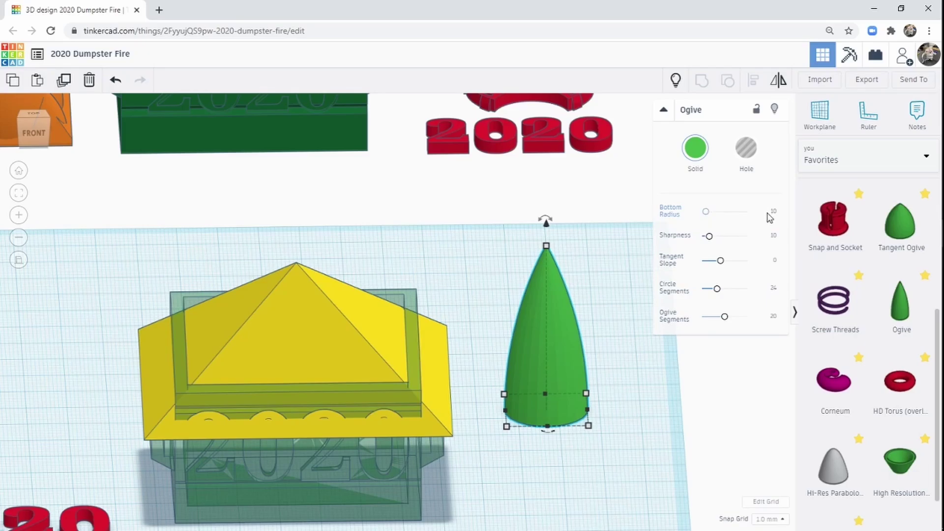
left_click_drag(707, 215, 716, 266)
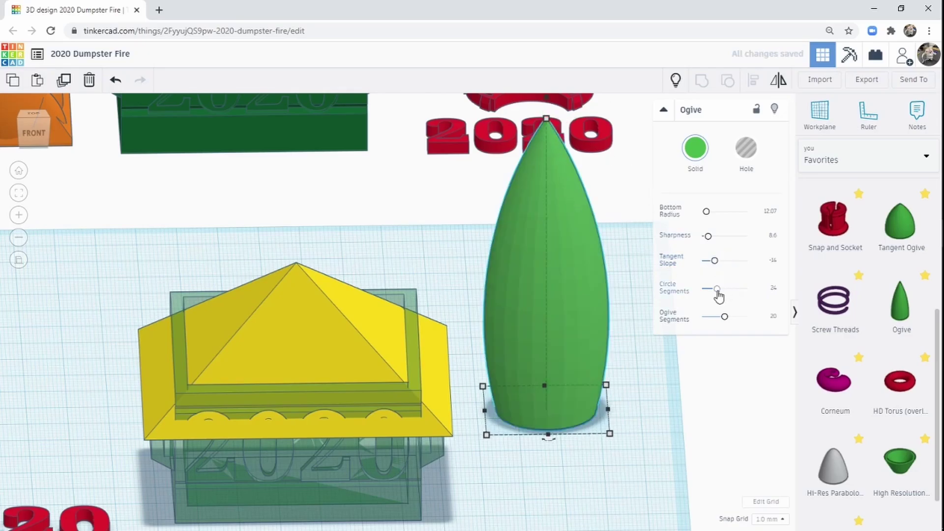
left_click_drag(719, 295, 746, 317)
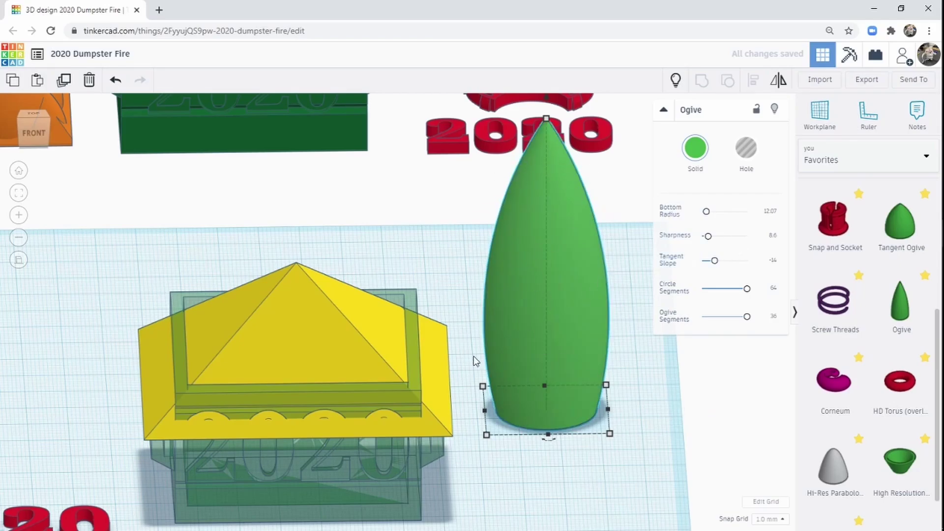
Recolor both the ogive and the yellow pyramid over the dumpster to the preset orange.
middle_click_drag(630, 199, 615, 237)
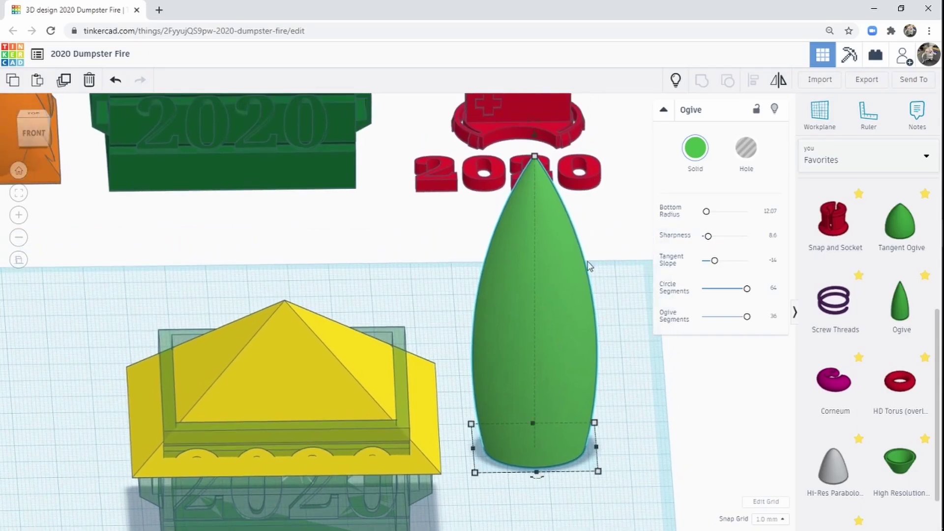
left_click(699, 148)
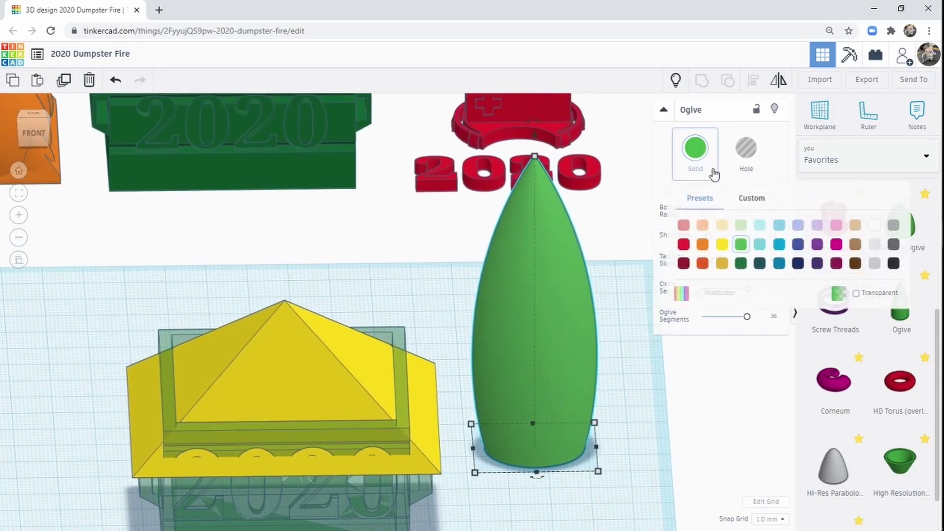
left_click(702, 244)
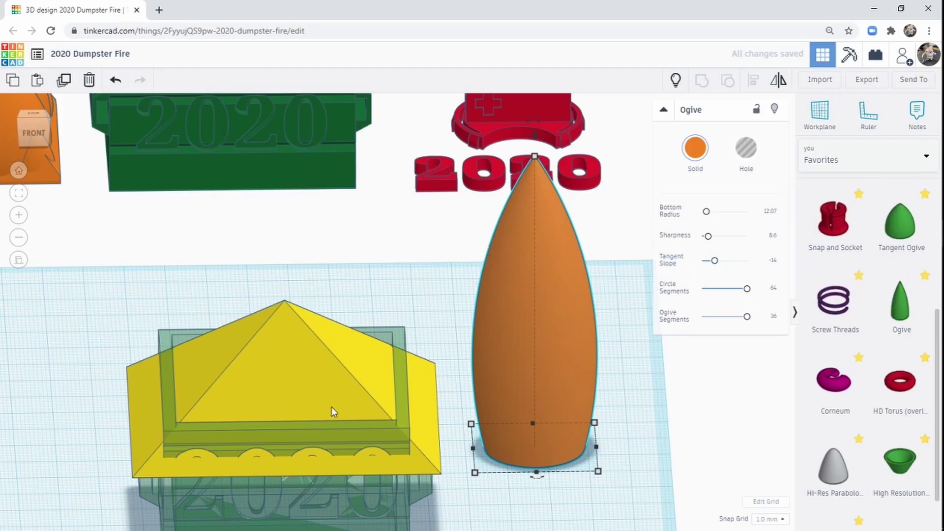
left_click(294, 347)
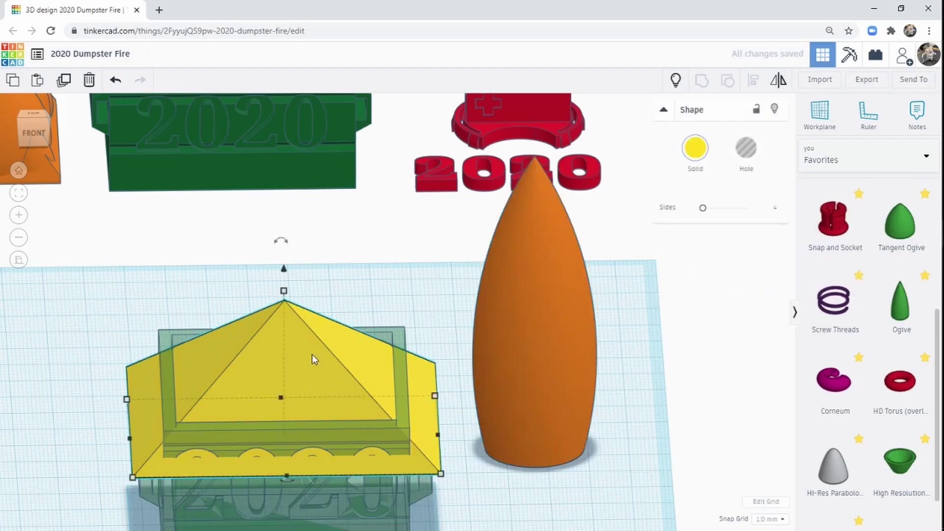
left_click(694, 151)
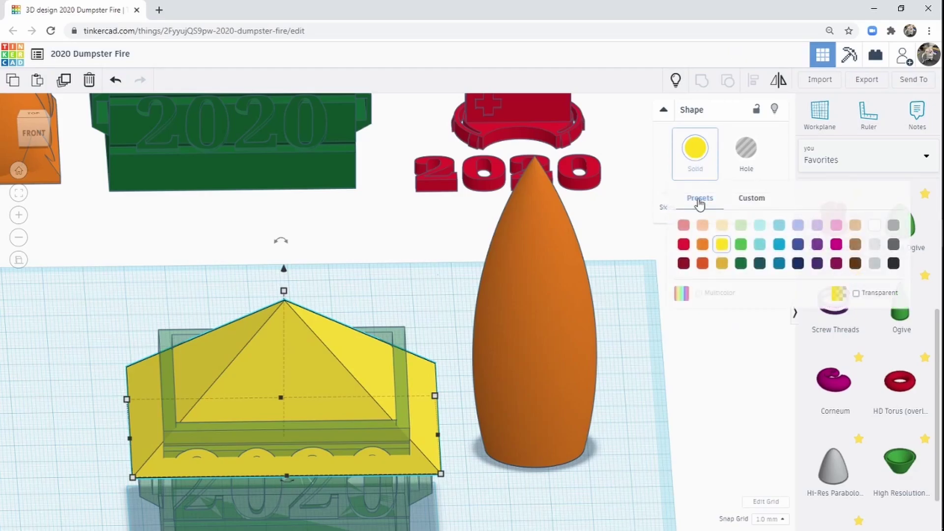
left_click(702, 244)
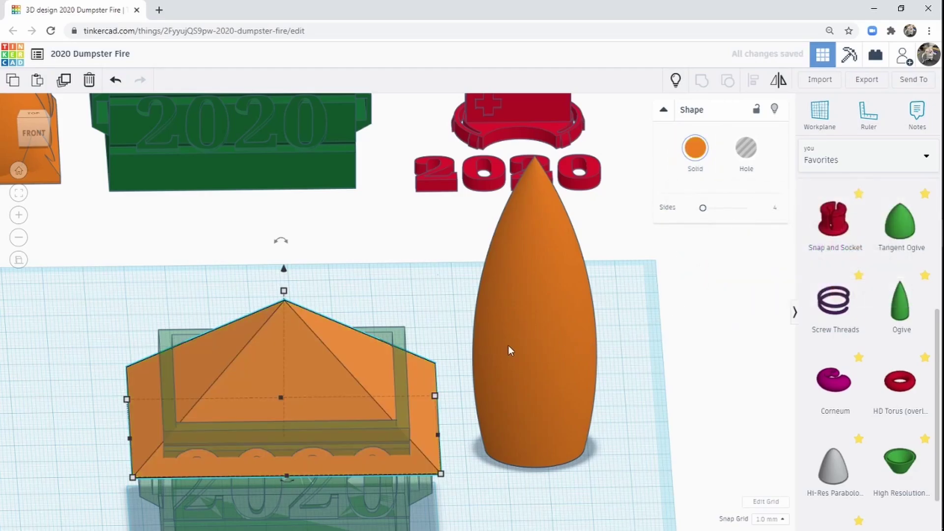
Move the orange ogive onto the centre of the pyramid over the dumpster and raise it 7 mm.
left_click(537, 417)
mouse_move(602, 364)
right_mouse_down()
mouse_move(592, 379)
mouse_move(596, 362)
right_mouse_up()
left_click_drag(559, 333, 318, 430)
key("Down")
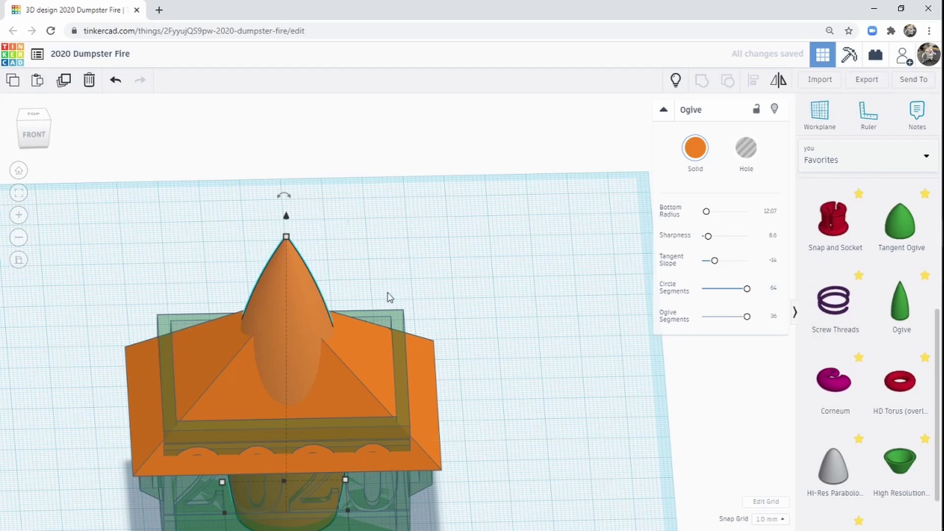
middle_click_drag(383, 274, 534, 310)
right_click_drag(453, 369, 690, 367)
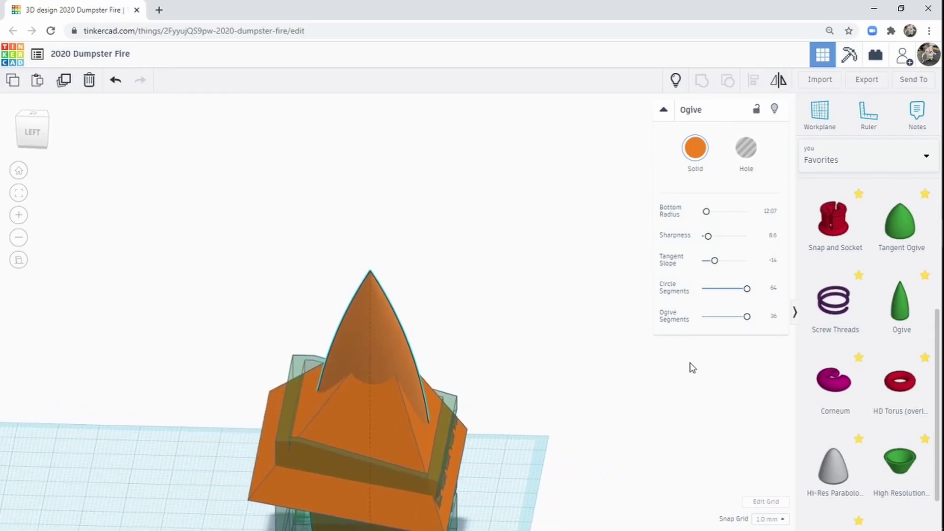
left_click_drag(371, 251, 372, 220)
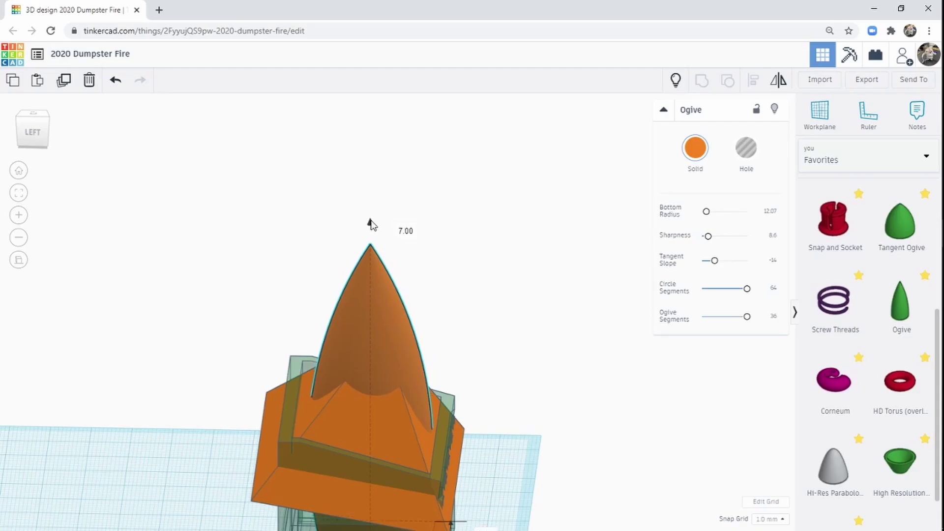
Stretch the central ogive upward to a height of 65 mm and deselect it.
right_click_drag(556, 295, 288, 282)
right_click_drag(486, 397, 436, 376)
right_click_drag(432, 508, 485, 500)
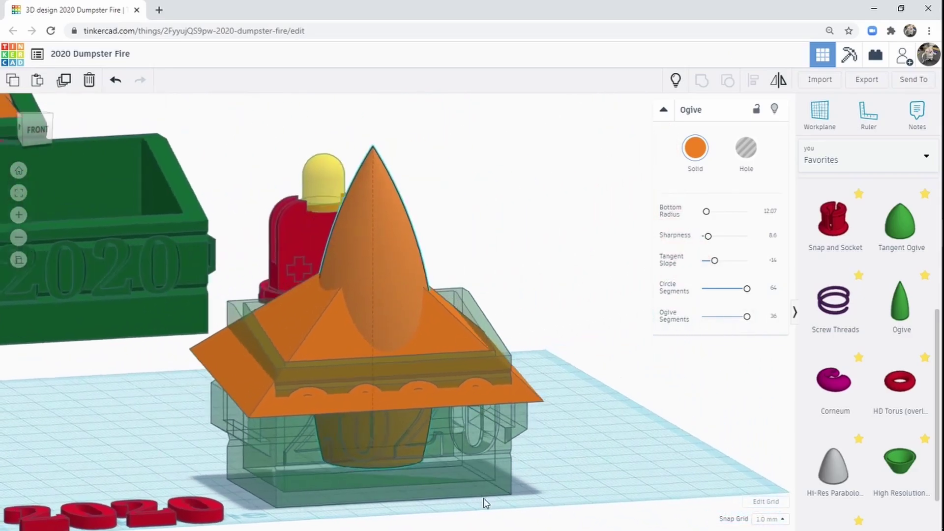
mouse_move(370, 148)
left_mouse_down()
mouse_move(371, 193)
mouse_move(371, 114)
mouse_move(371, 130)
left_mouse_up()
right_click_drag(580, 259, 592, 289)
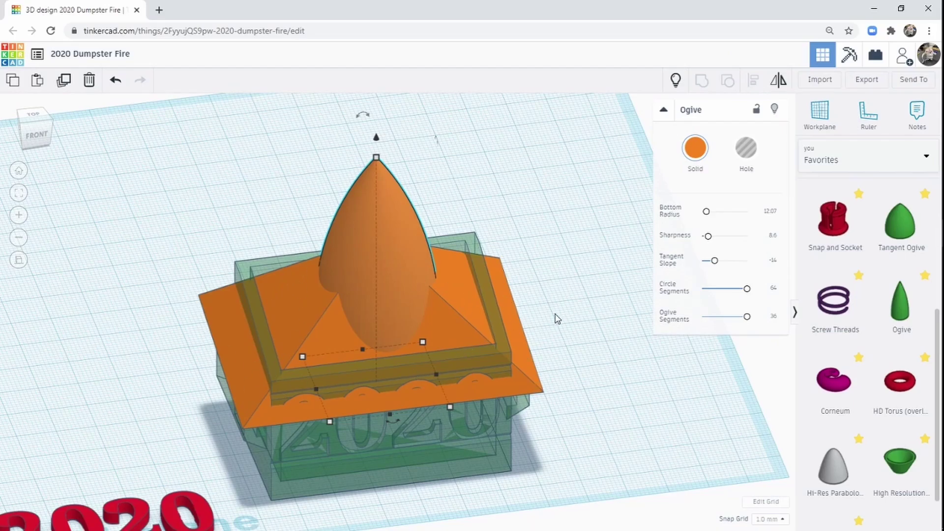
right_click_drag(557, 318, 472, 290)
left_click(160, 146)
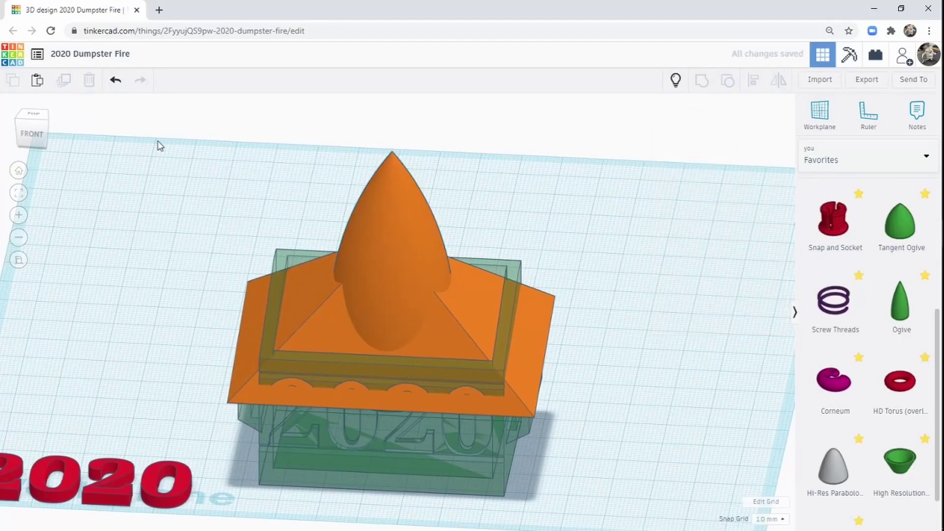
Duplicate the central ogive to its left, reduce the copy's height to 52 mm, and widen it slightly.
left_click_drag(395, 293, 348, 295, "alt")
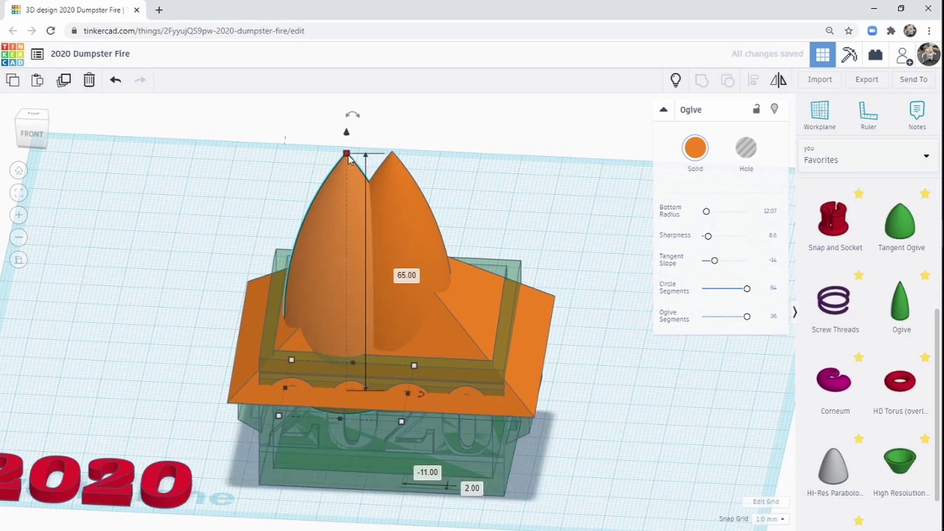
left_click_drag(345, 158, 343, 201)
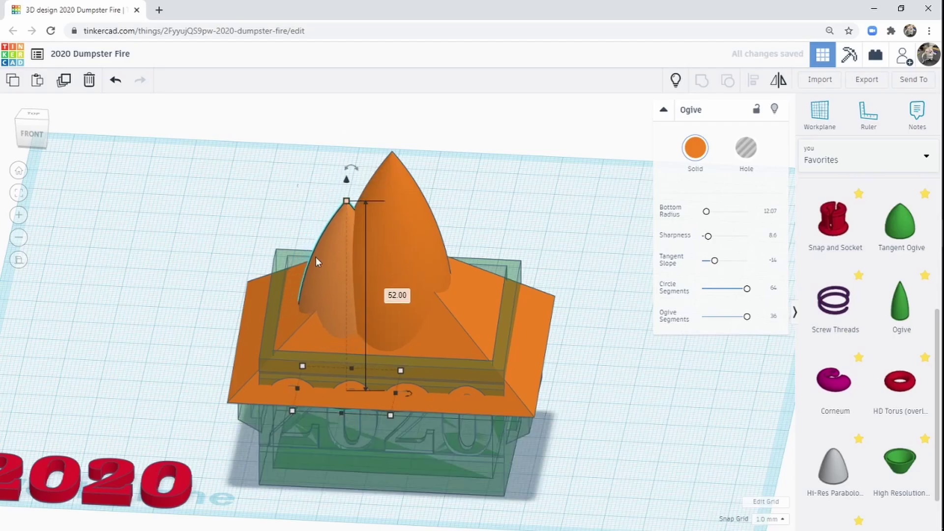
left_click_drag(332, 267, 335, 259)
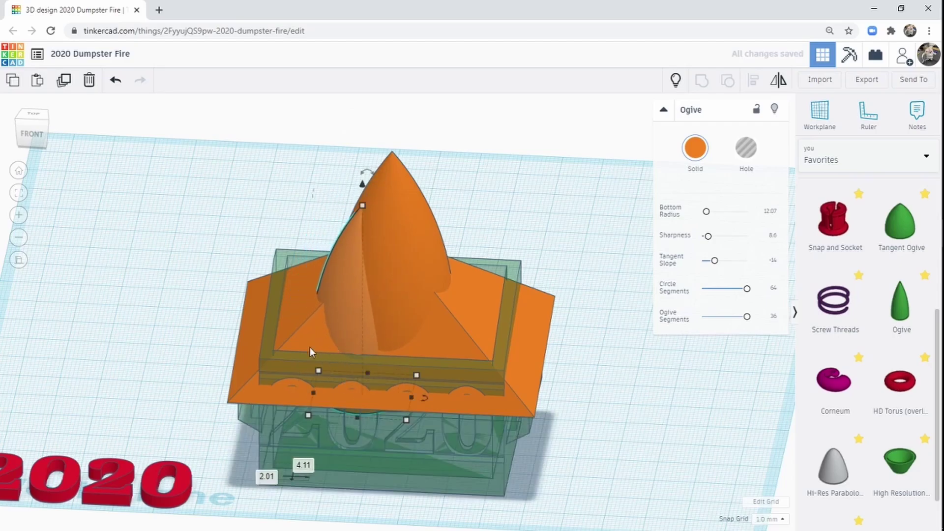
left_click_drag(313, 391, 302, 388)
Shift the 52 mm ogive about 8 mm left and 2 mm toward the front of the dumpster.
right_click_drag(434, 315, 367, 217)
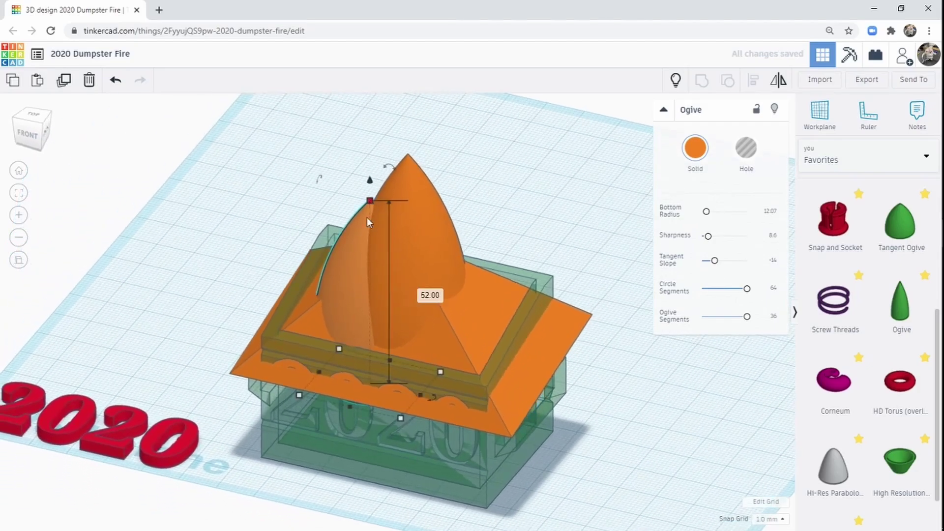
left_click_drag(350, 251, 355, 246)
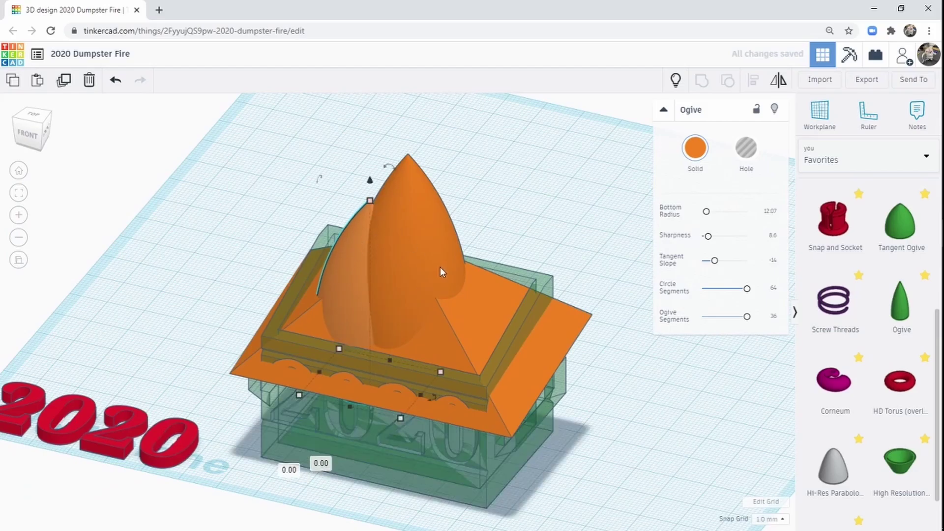
right_click_drag(416, 334, 471, 393)
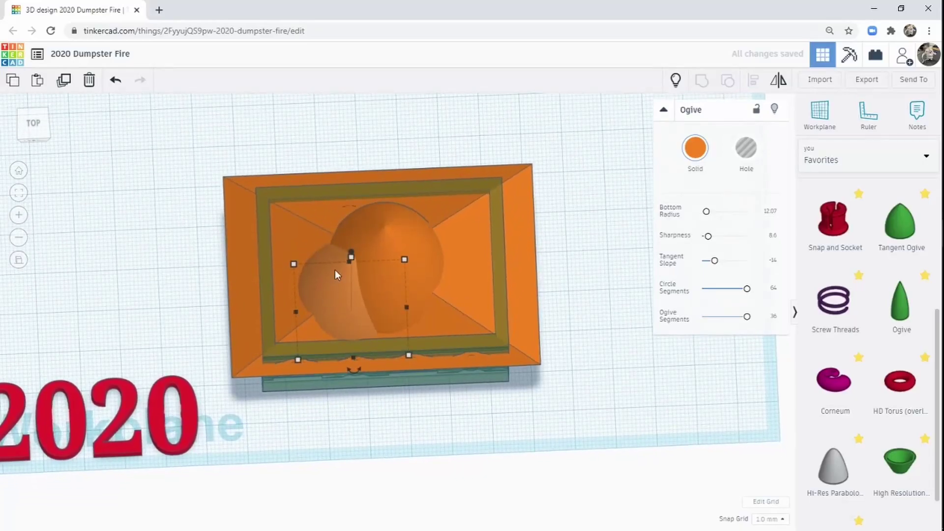
left_click_drag(330, 307, 303, 316)
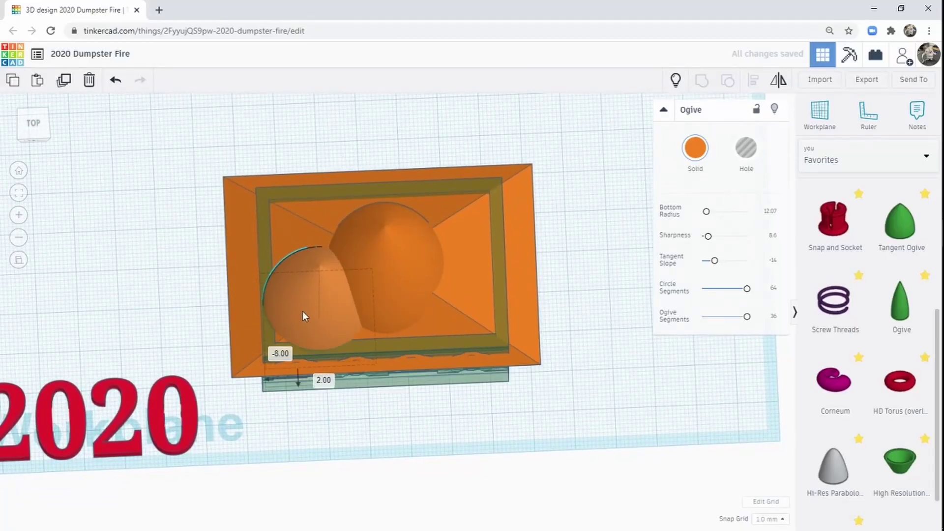
left_click(327, 321)
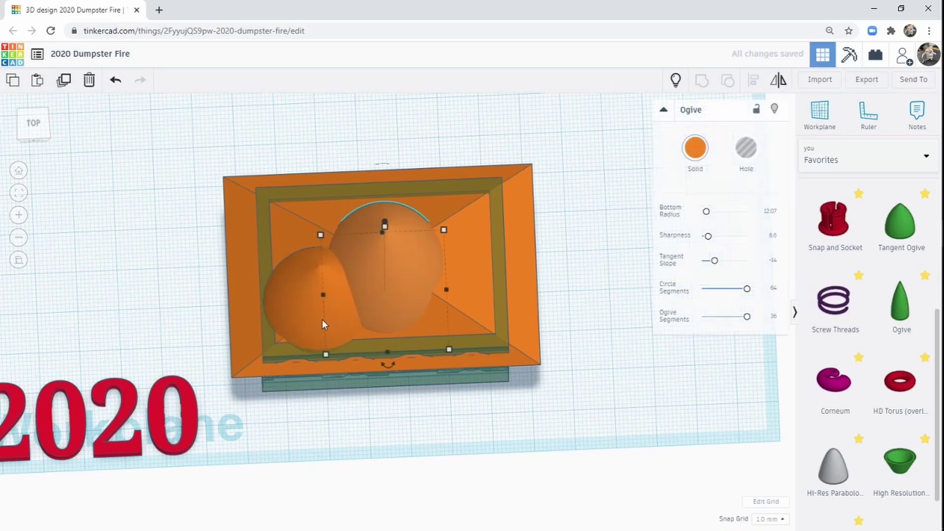
mouse_move(331, 310)
left_mouse_down()
mouse_move(305, 297)
mouse_move(332, 314)
left_mouse_up()
Duplicate the tall central ogive to its front right, and move the shorter left ogive 8 mm right and 4 mm back.
left_click_drag(428, 280, 468, 302)
right_click_drag(473, 359, 347, 206)
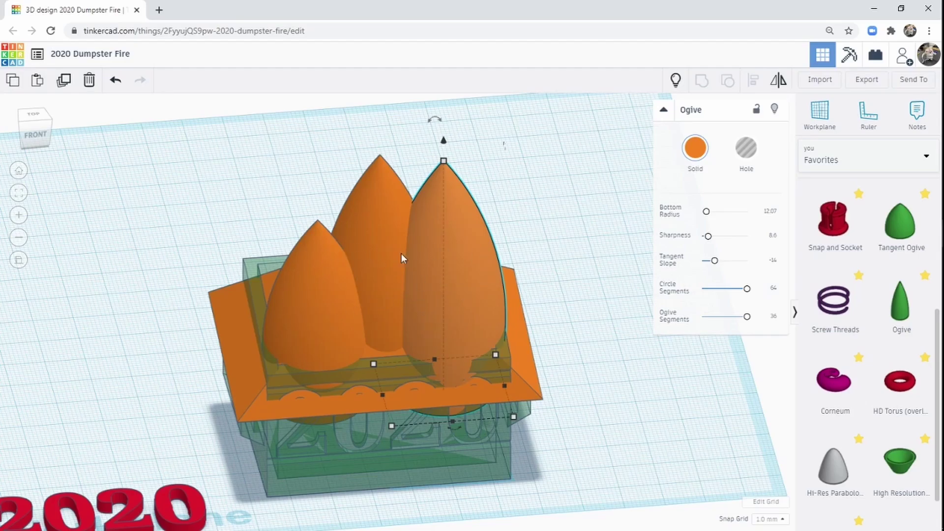
left_click_drag(323, 308, 353, 297)
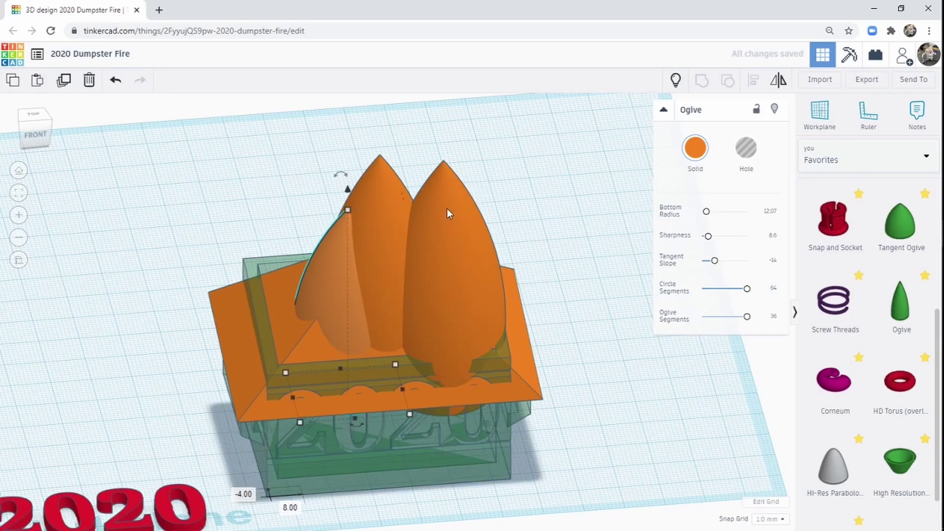
Shorten the right ogive and move it 5 mm left and 4 mm back against the central flame.
left_click(458, 250)
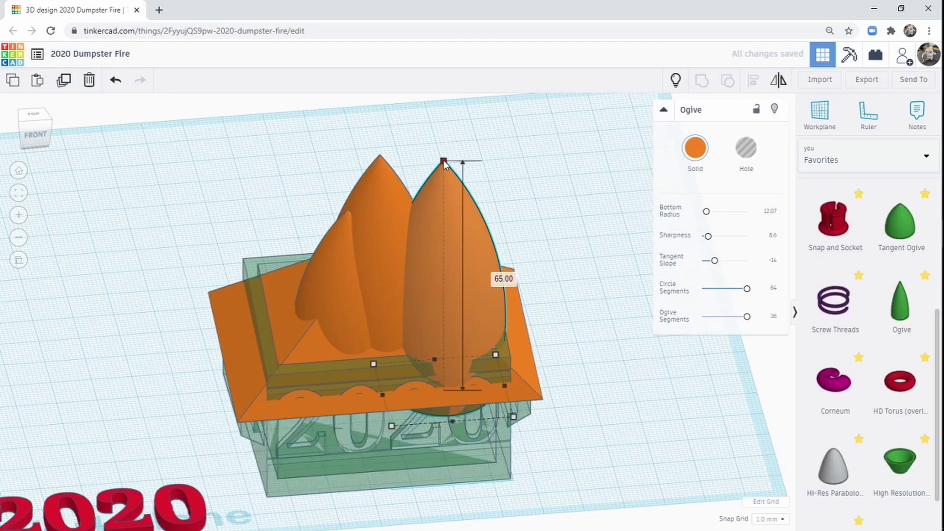
left_click_drag(444, 164, 438, 228)
left_click_drag(464, 309, 442, 314)
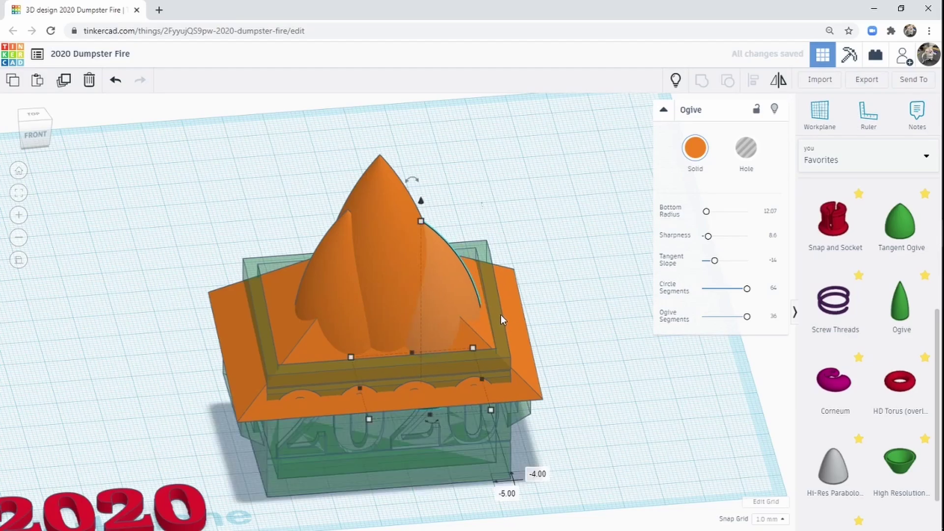
Duplicate the right ogive to the front, shrink the copy's footprint, and nudge it 3 mm forward and 2 mm right.
left_click_drag(480, 317, 429, 329)
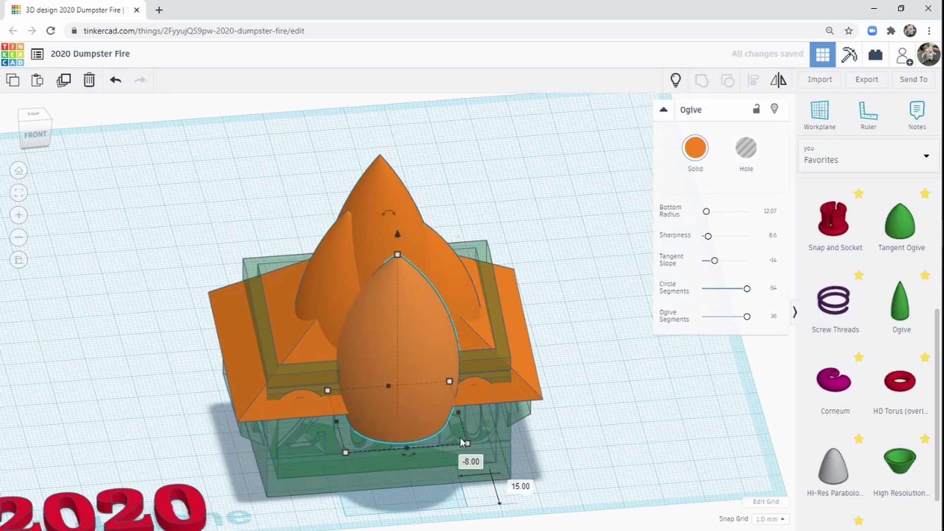
left_click_drag(467, 441, 418, 412)
key("Down")
key("Down")
key("Down")
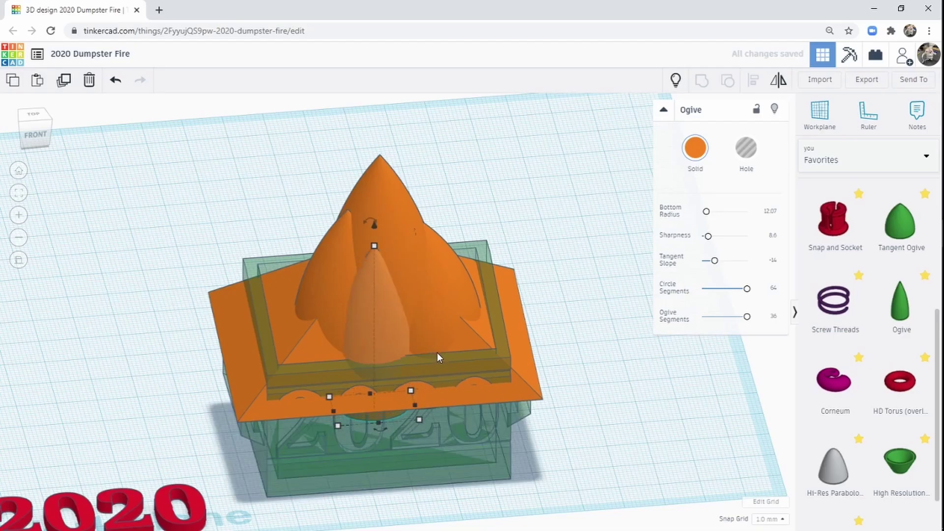
key("Right")
key("Right")
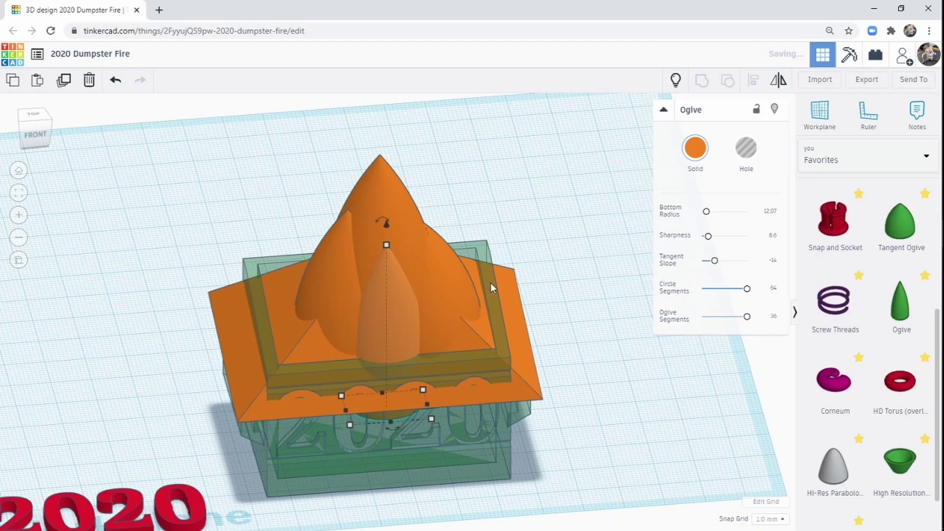
Select all four ogives, reduce their combined depth slightly from the front edge, and deselect them.
right_click_drag(491, 282, 358, 348)
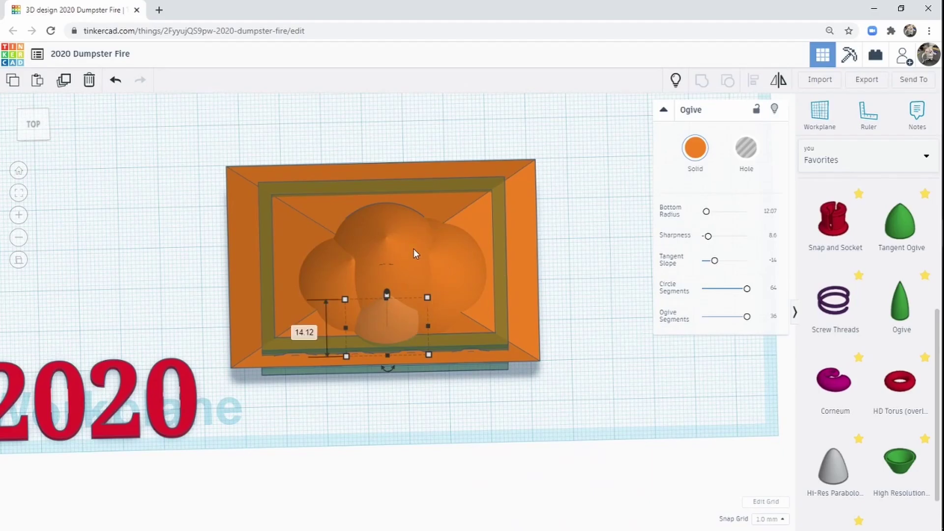
left_click(409, 260, "shift")
left_click(337, 284, "shift")
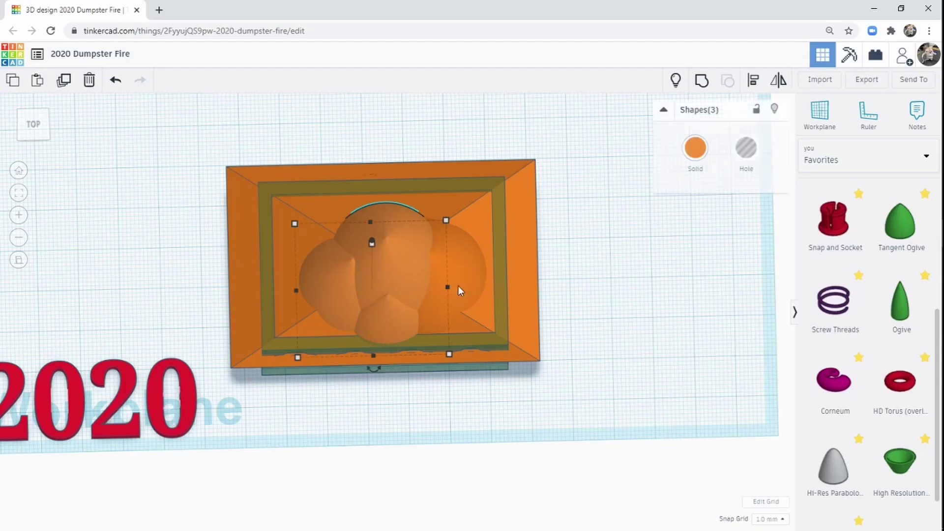
left_click(471, 276, "shift")
left_click_drag(395, 358, 394, 347)
left_click(571, 256)
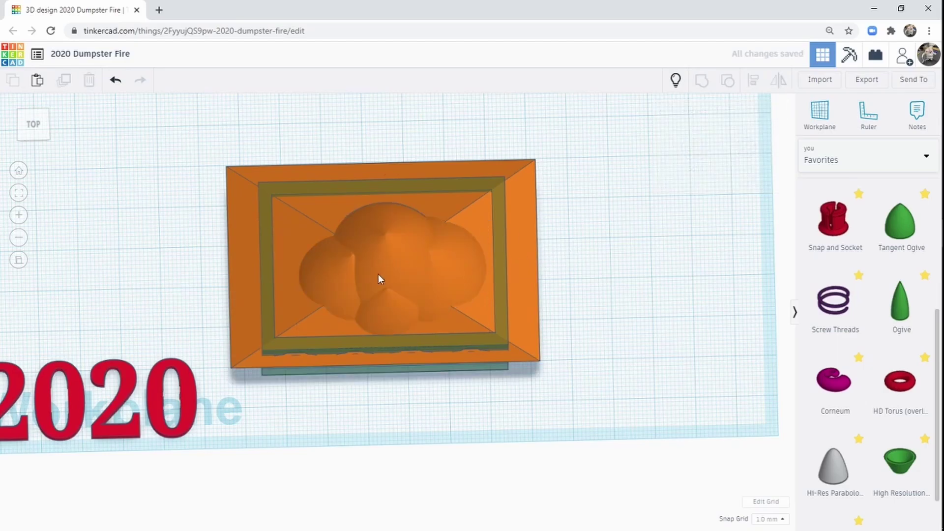
Duplicate the front, left and right ogives together and move the copies toward the back left of the central flame.
left_click(387, 319)
left_click(334, 277, "shift")
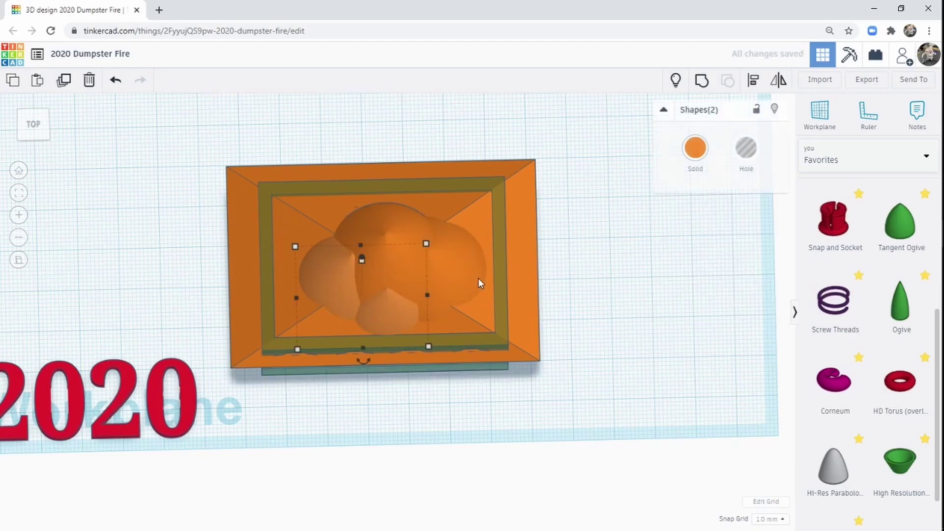
left_click(465, 279, "shift")
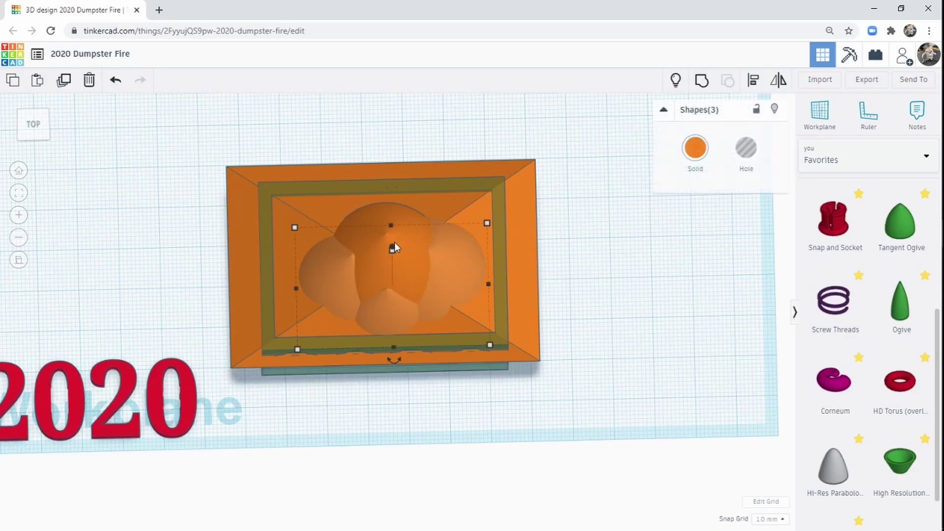
left_click(64, 80)
left_click_drag(457, 283, 271, 212)
left_click(202, 246)
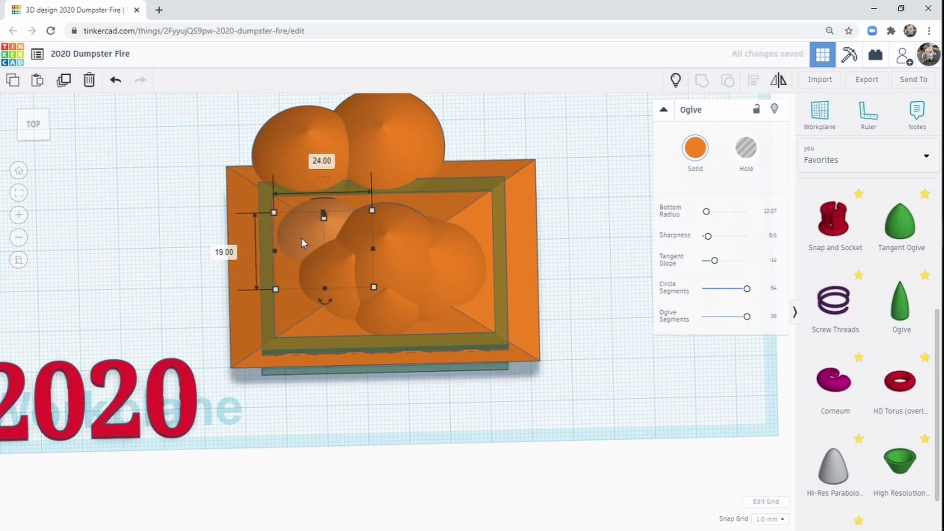
Enlarge the small copied ogive to 35 by 30 mm, move it 1 mm left and 2 mm back, and reduce its depth to 29 mm.
left_click_drag(373, 288, 418, 326)
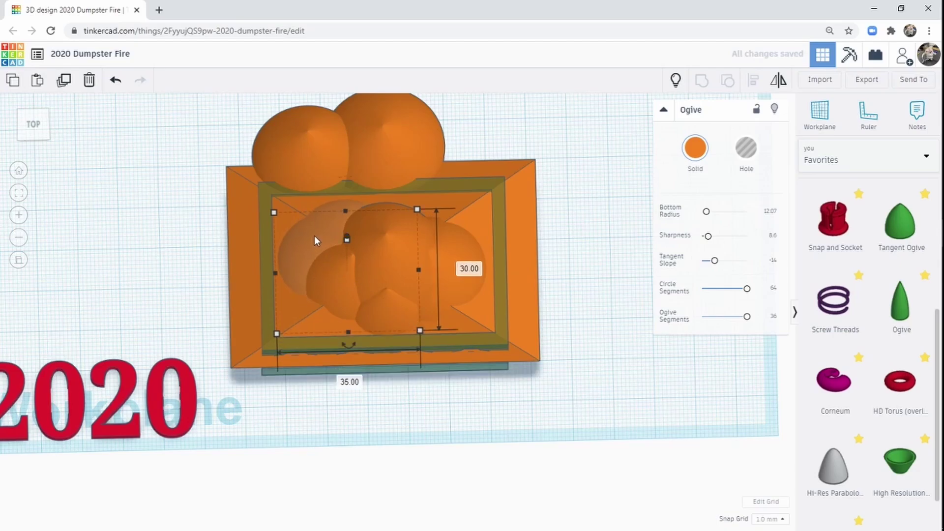
left_click_drag(314, 235, 307, 227)
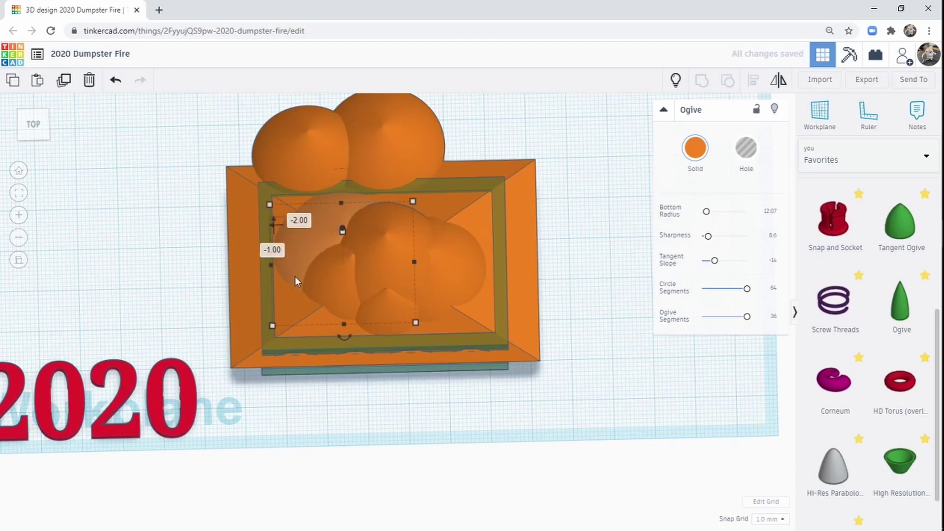
left_click_drag(342, 202, 341, 208)
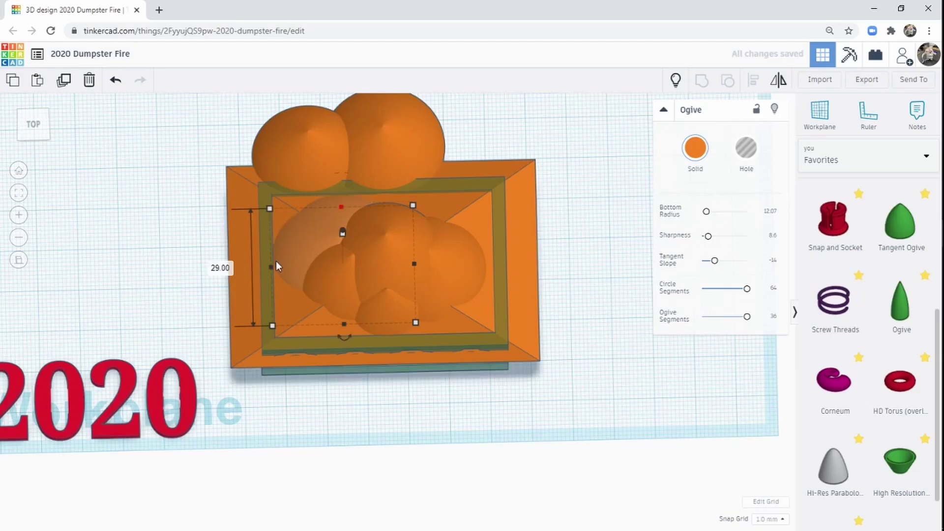
Move the other two copied ogives behind the right flame and in front of the left flame, nudging the latter 2 mm left and 2 mm forward.
right_click_drag(269, 290, 243, 287)
left_click_drag(457, 184, 450, 238)
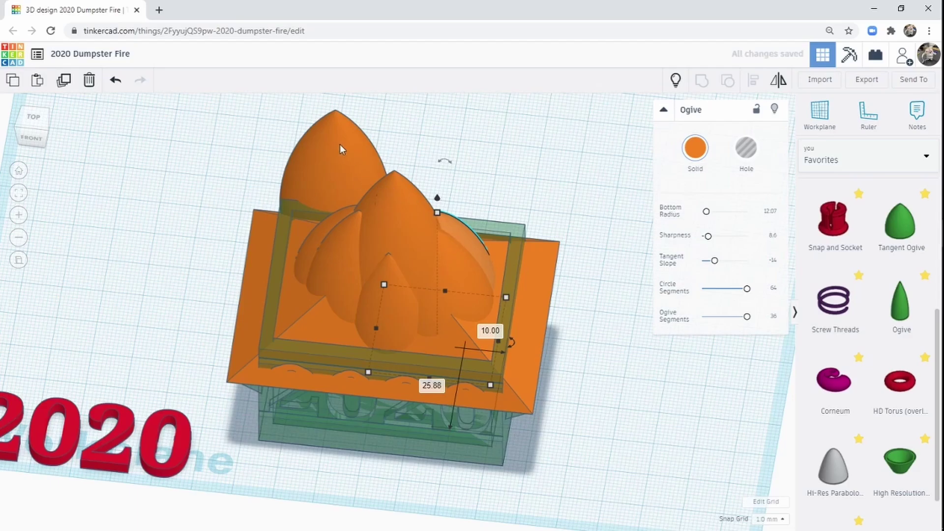
left_click_drag(341, 149, 331, 261)
key("Left")
key("Left")
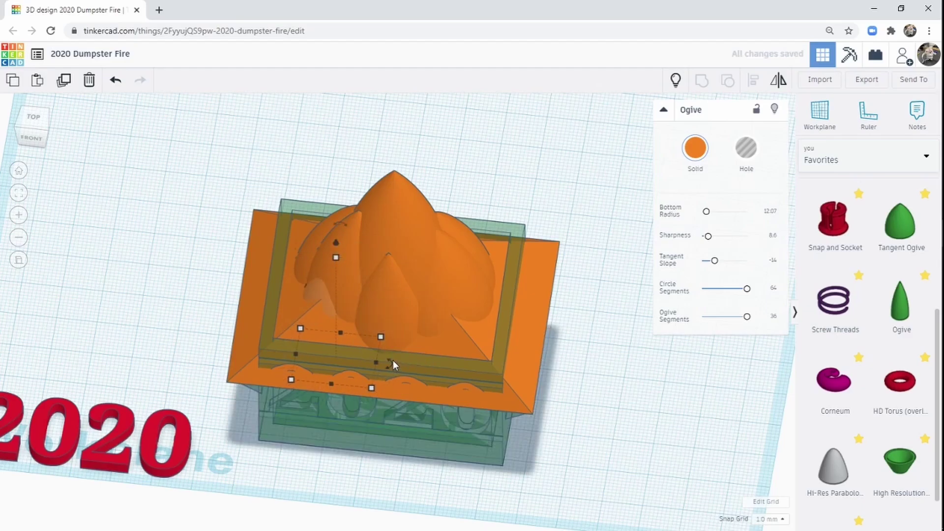
key("Down")
key("Down")
Duplicate the front left ogive about 30 mm to the right and make the copy slightly shorter.
right_click_drag(402, 323, 376, 276)
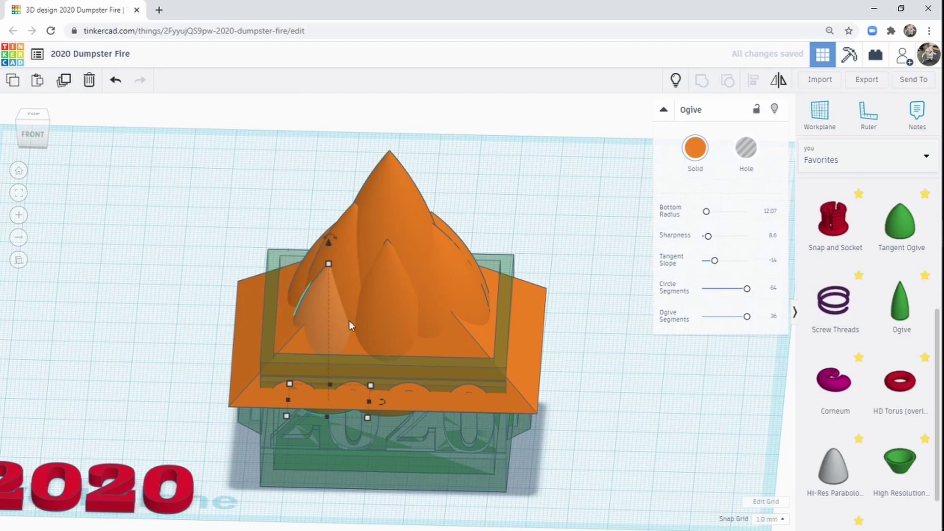
left_click_drag(320, 320, 441, 320)
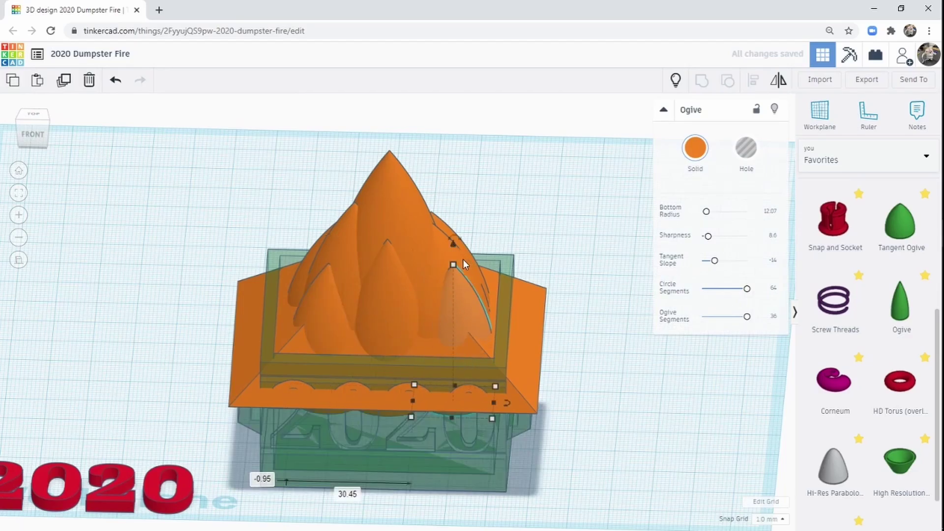
left_click_drag(453, 265, 462, 307)
Copy the short front right ogive and fit the copy into the back right corner of the flames.
right_click_drag(479, 303, 600, 410)
key("ctrl+c")
key("ctrl+v")
left_click_drag(571, 290, 455, 222)
right_click_drag(498, 223, 532, 311)
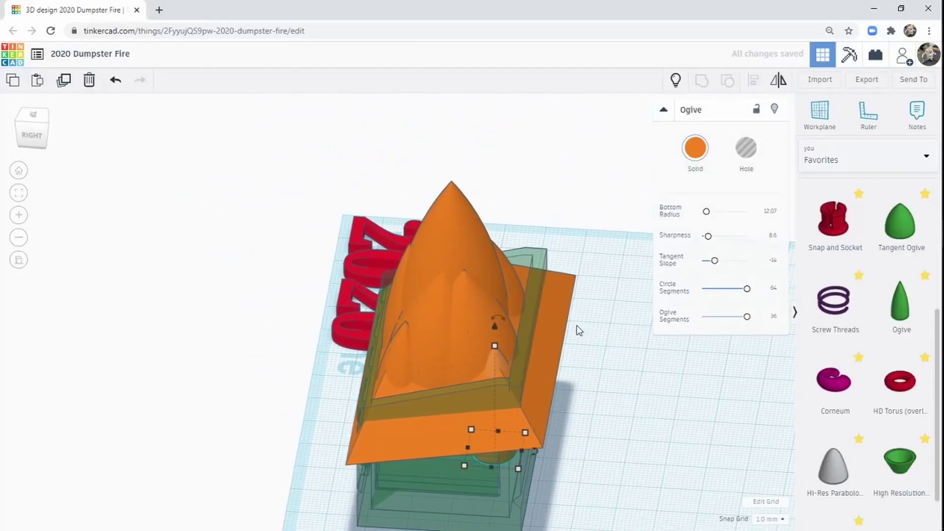
right_click_drag(579, 330, 339, 407)
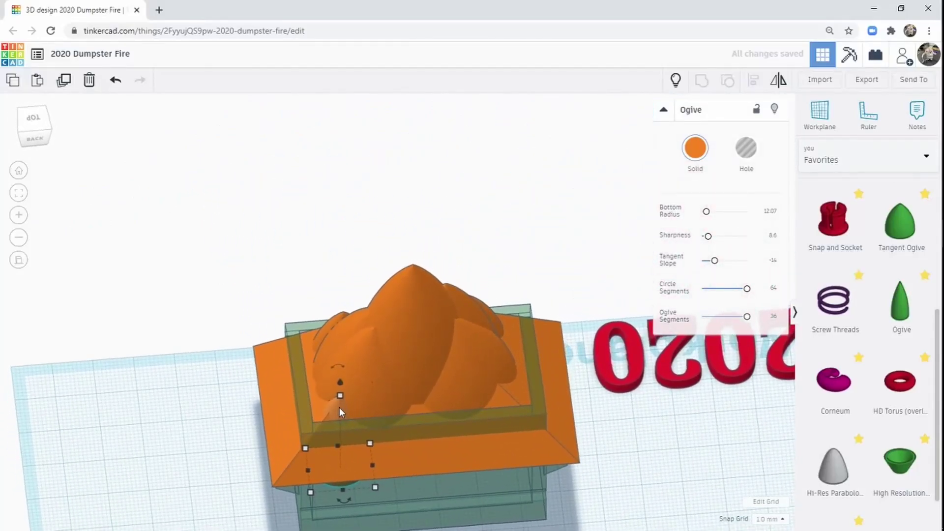
left_click_drag(339, 407, 340, 401)
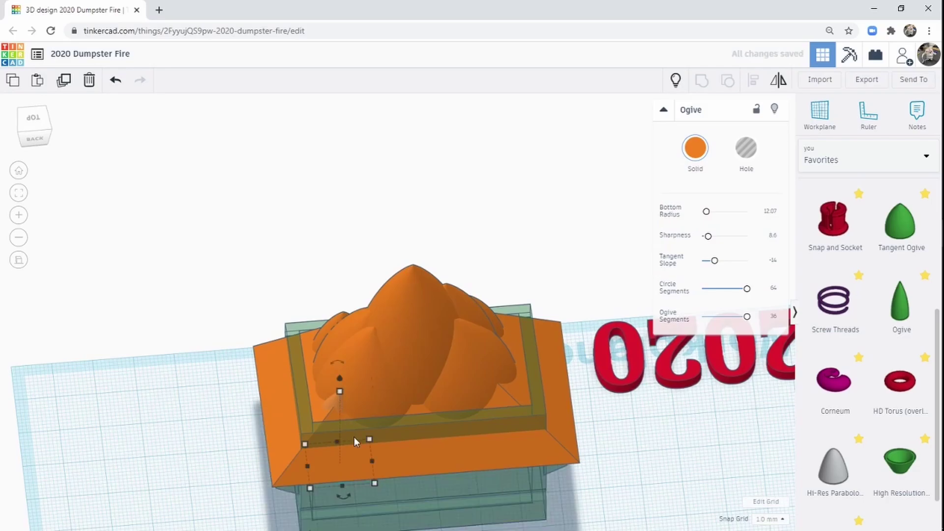
left_click(382, 403)
left_click(332, 401)
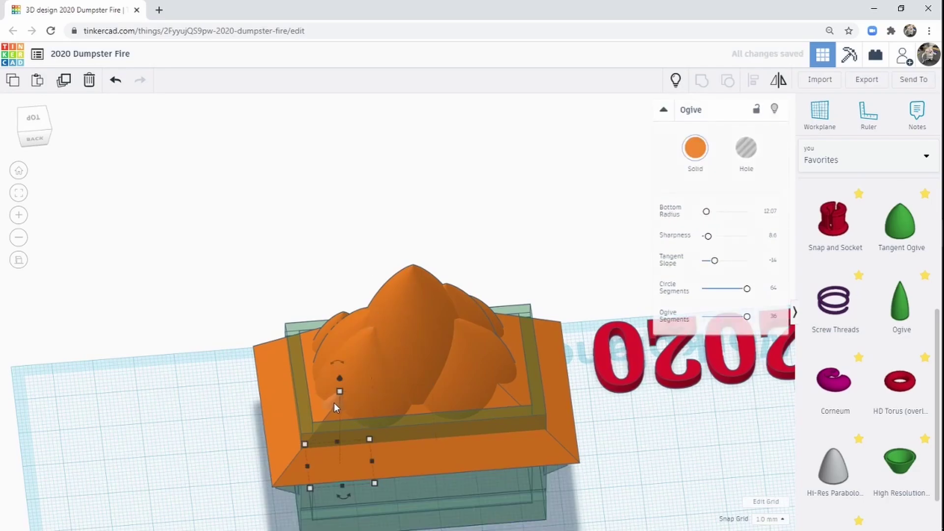
left_click_drag(334, 402, 342, 374)
left_click_drag(328, 403, 337, 397)
Duplicate the small back ogive 18 mm along the back edge and fit a small ogive into the back left corner.
left_click_drag(334, 399, 409, 401)
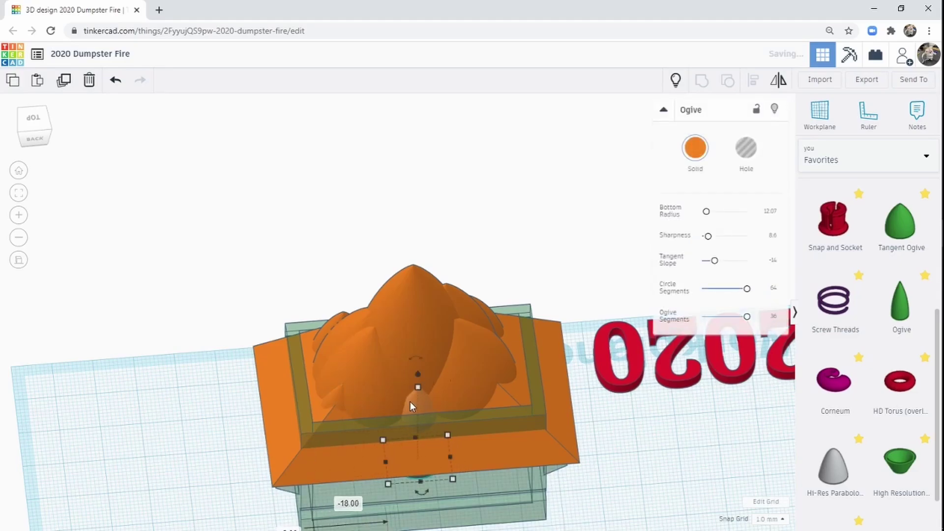
right_click_drag(469, 376, 151, 379)
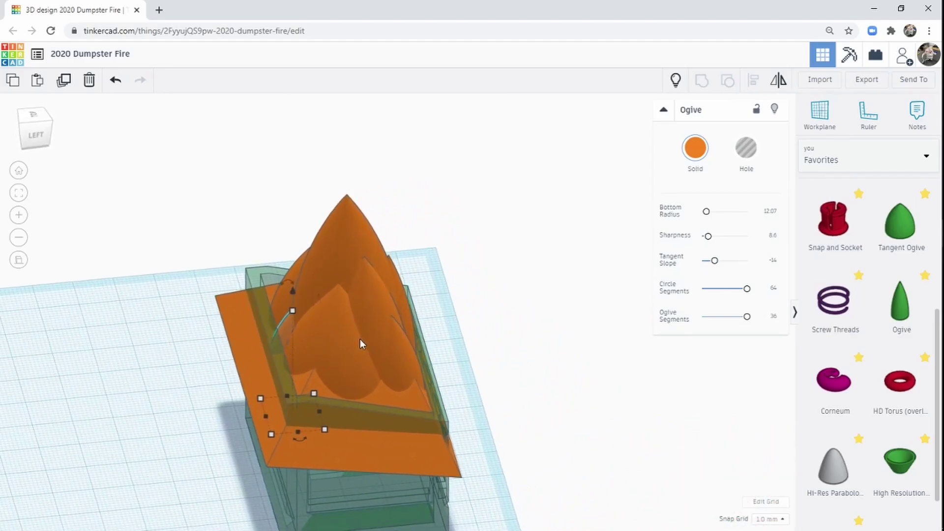
left_click_drag(289, 368, 315, 372)
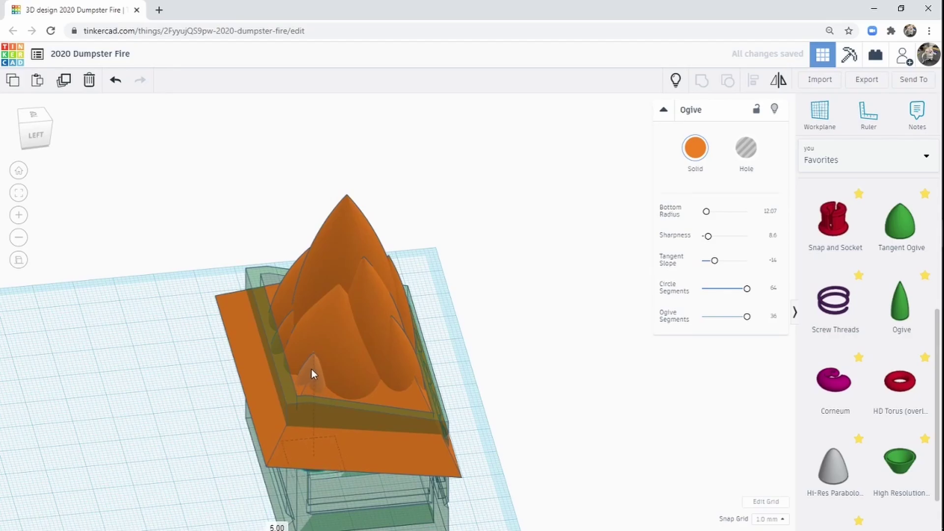
left_click_drag(311, 370, 309, 367)
Paste another small ogive and place it on the left side, just behind the front left flame.
right_click_drag(399, 355, 312, 308)
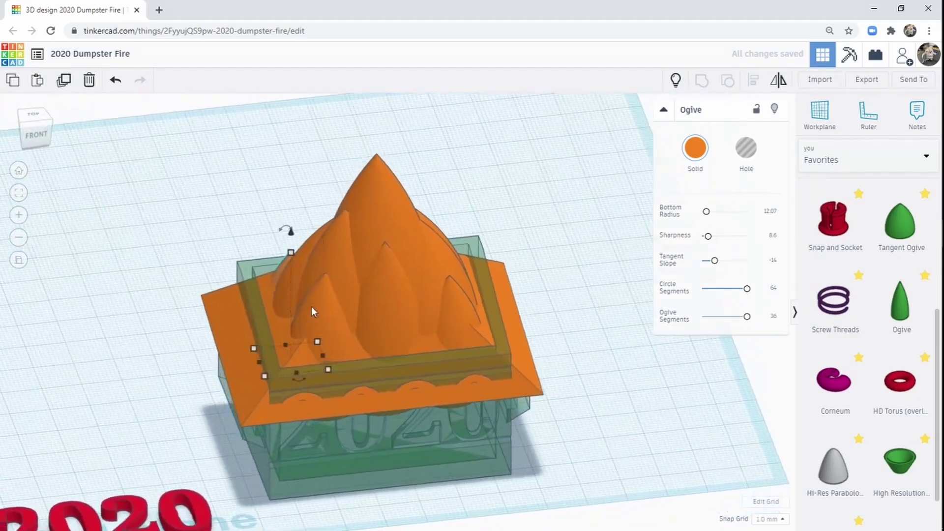
key("ctrl+v")
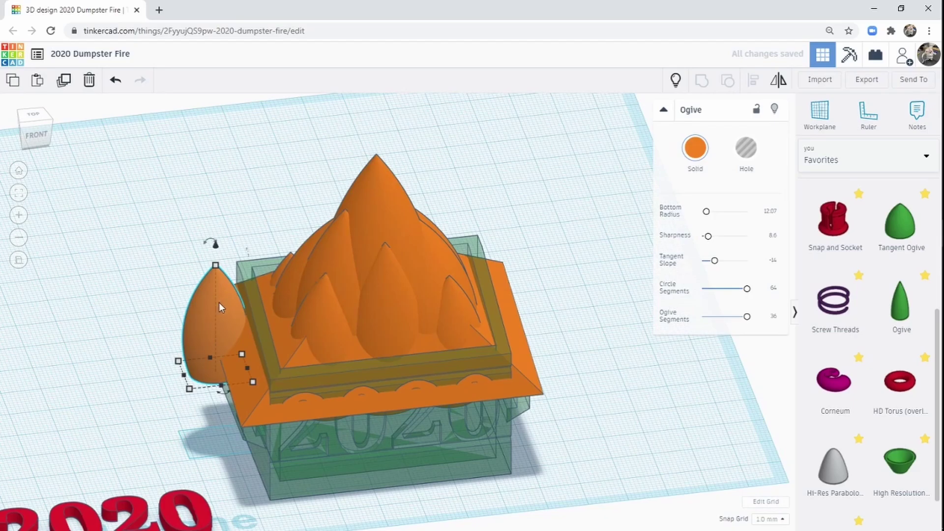
left_click_drag(219, 302, 302, 325)
right_click_drag(459, 302, 449, 265)
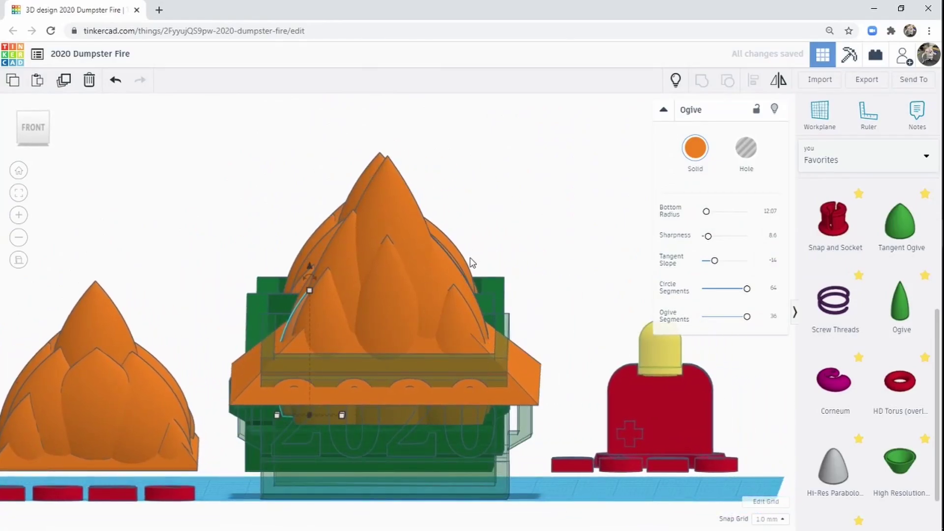
right_click_drag(453, 298, 423, 385)
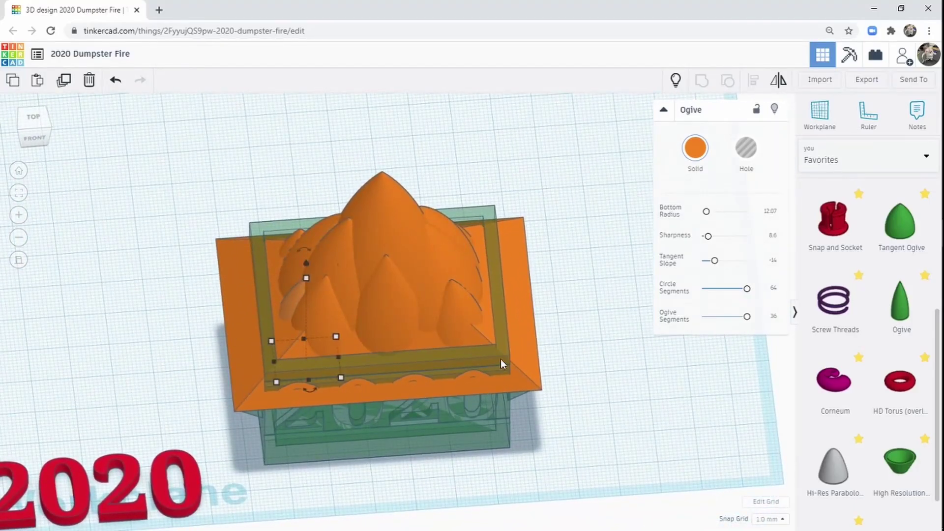
right_click_drag(626, 365, 589, 399)
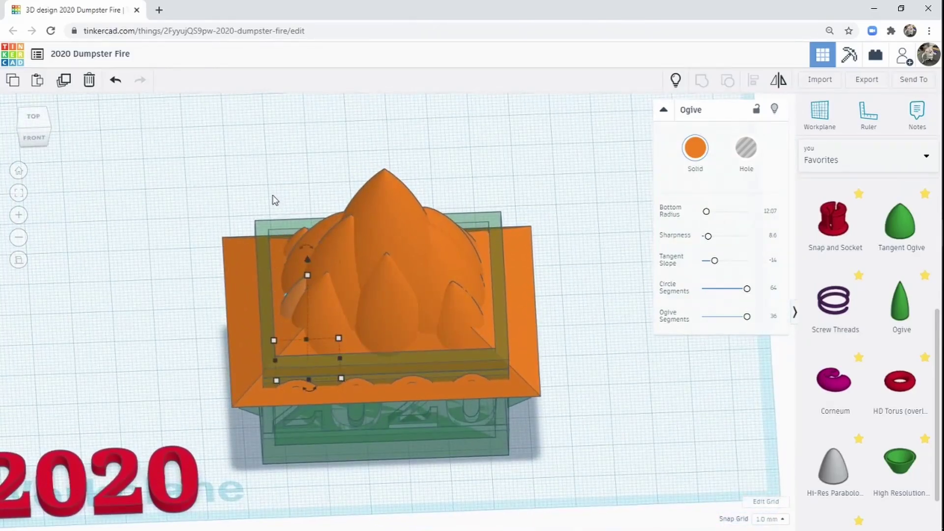
Duplicate the green dumpster in place and turn the copy into a hole.
left_click(414, 441)
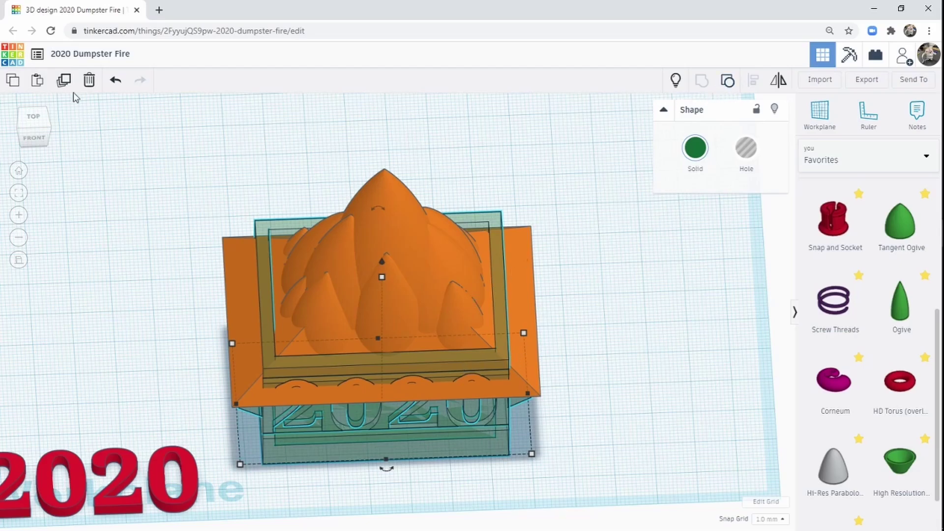
left_click(62, 82)
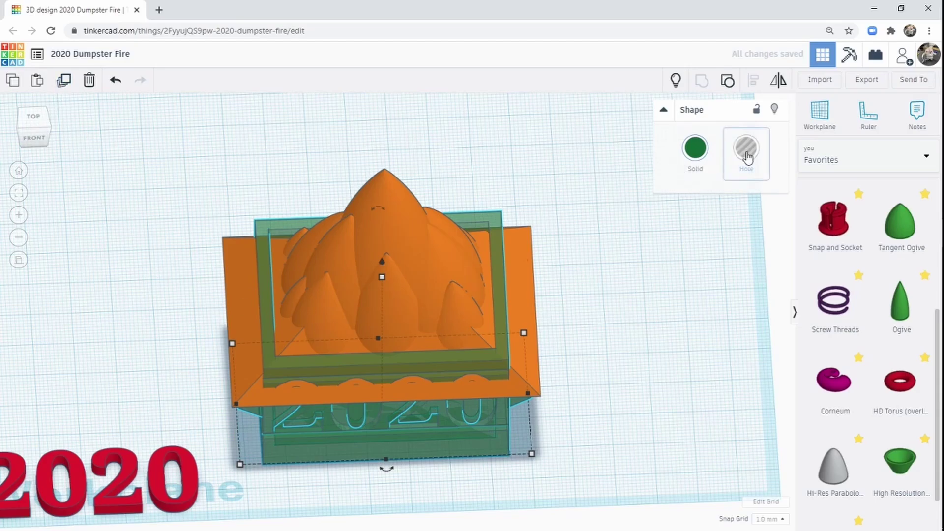
left_click(746, 157)
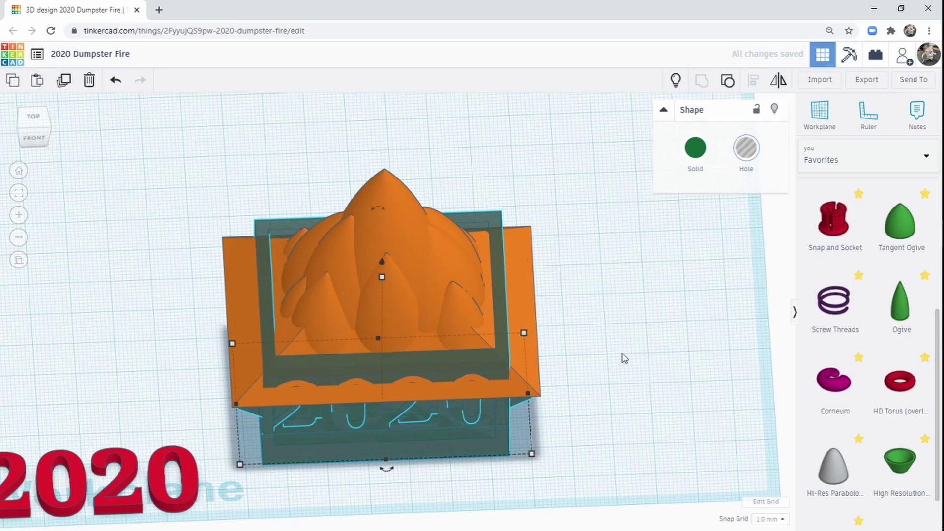
right_click_drag(624, 357, 632, 303)
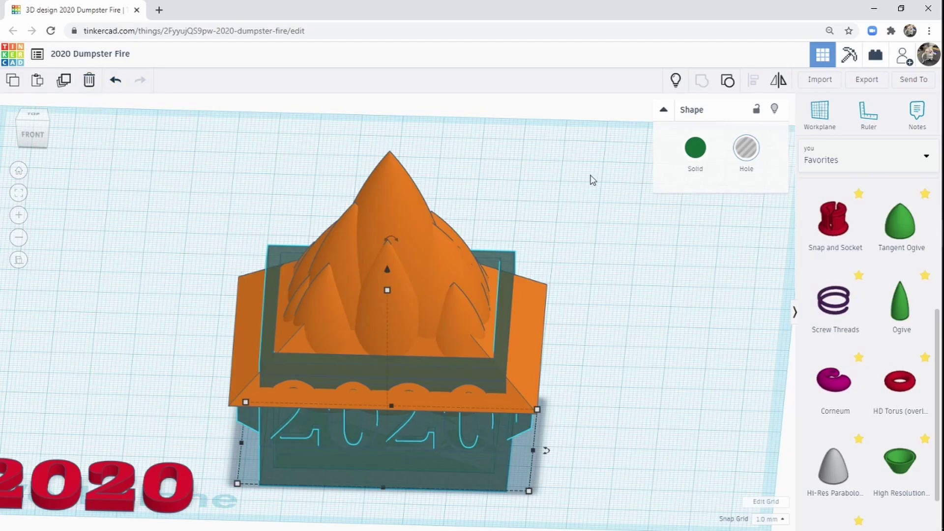
Change the duplicated dumpster back to a green solid, hide it, and select the other dumpster beneath it.
left_click(696, 147)
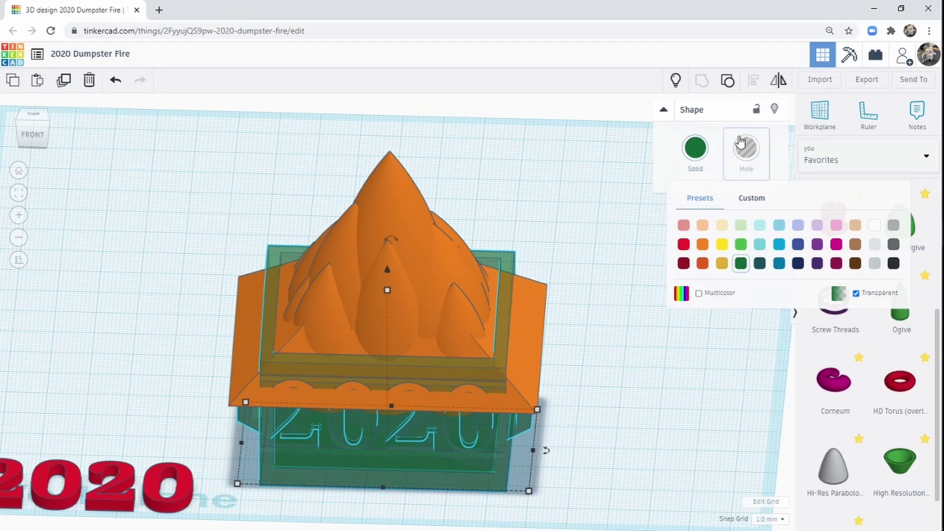
left_click(775, 110)
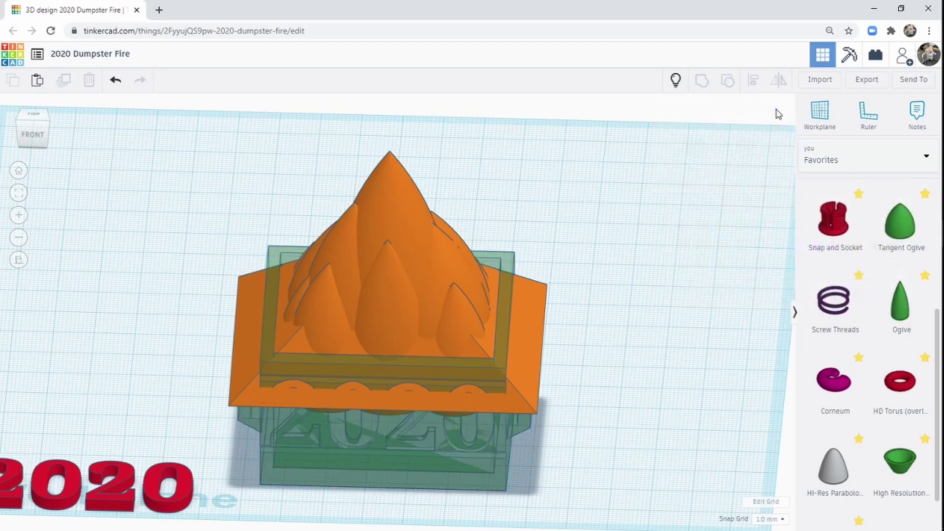
left_click(476, 475)
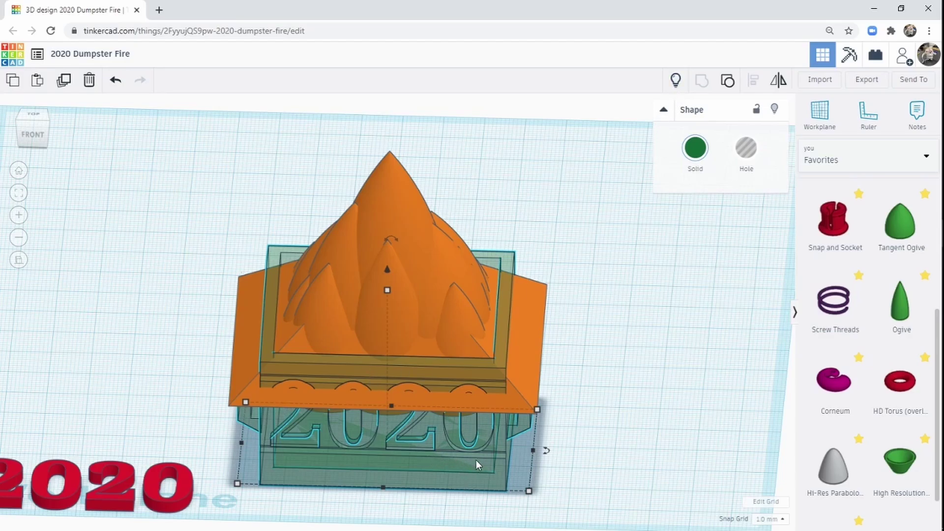
Show the hidden dumpster, move one of the two dumpsters 37 mm to the right, and undo the move.
left_click(676, 80)
left_click_drag(466, 462, 620, 458)
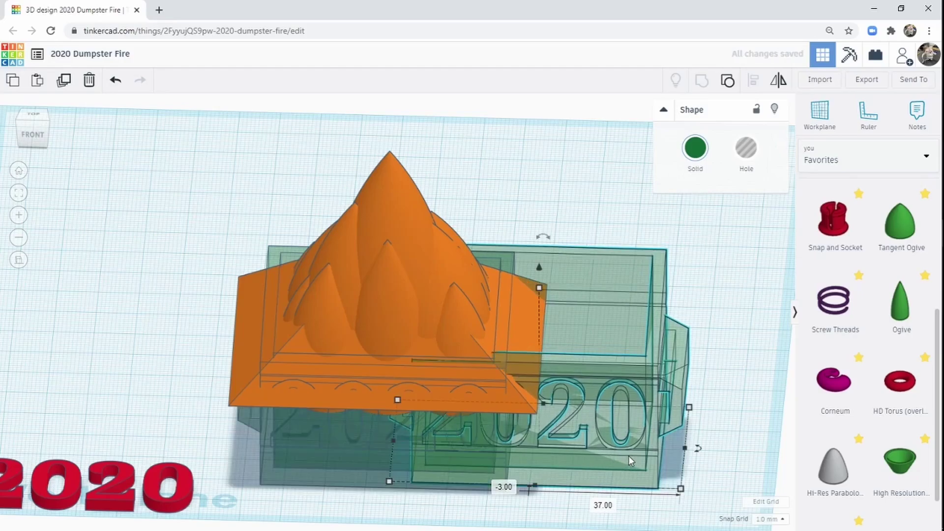
key("ctrl+z")
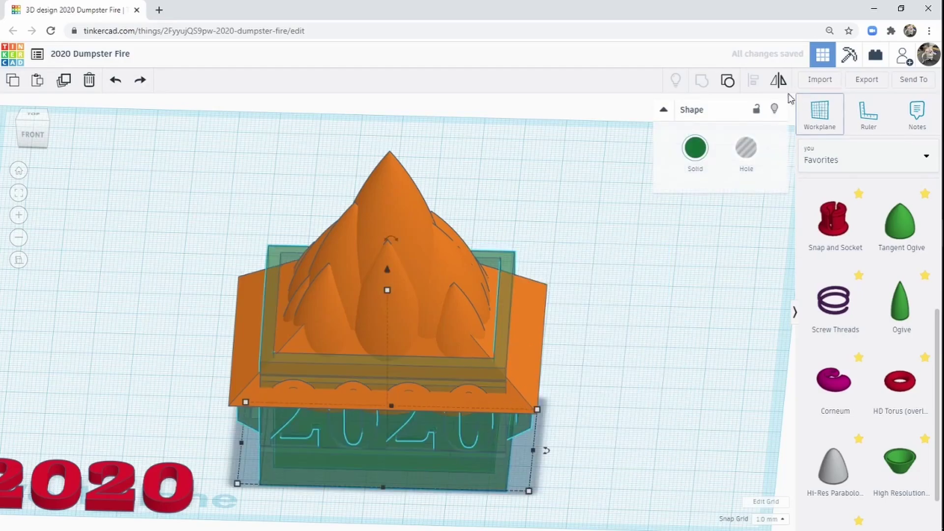
Hide one of the two overlapping dumpsters and turn the other one into a hole.
left_click(774, 109)
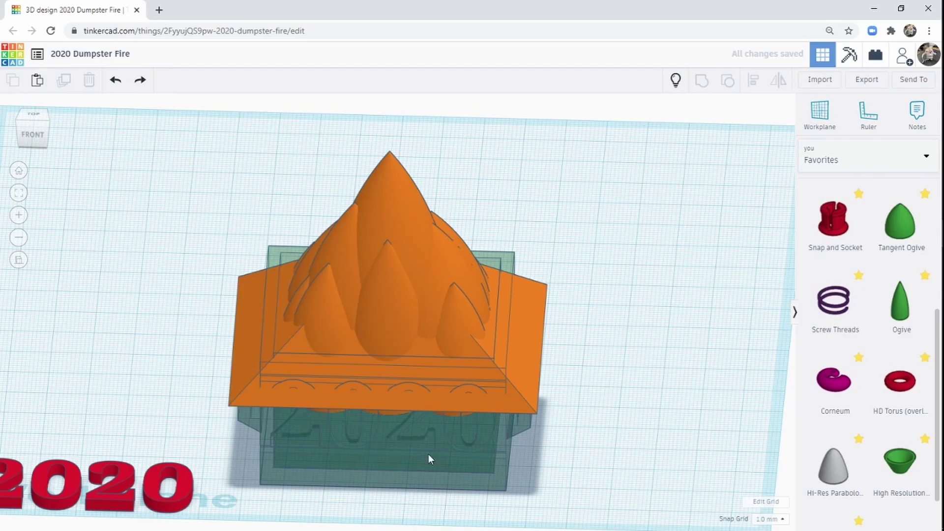
left_click(467, 433)
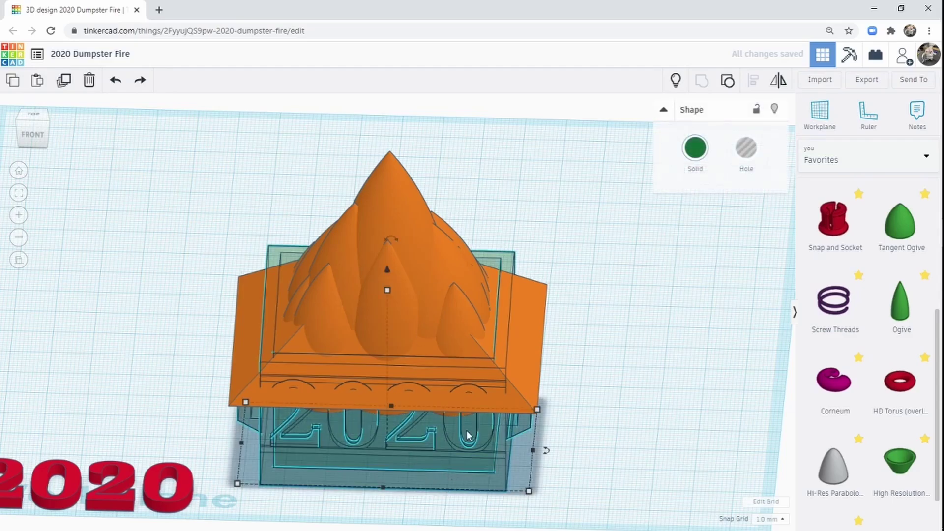
left_click(748, 150)
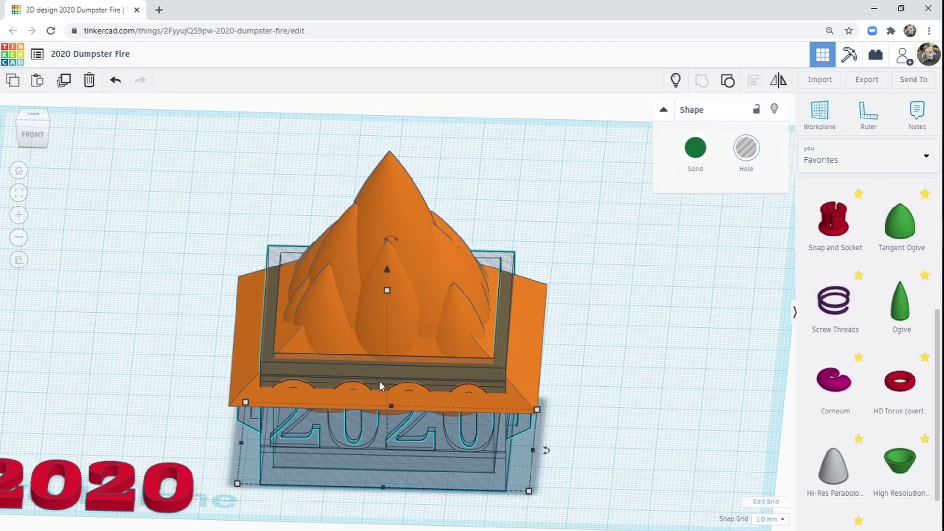
right_click_drag(379, 382, 287, 391)
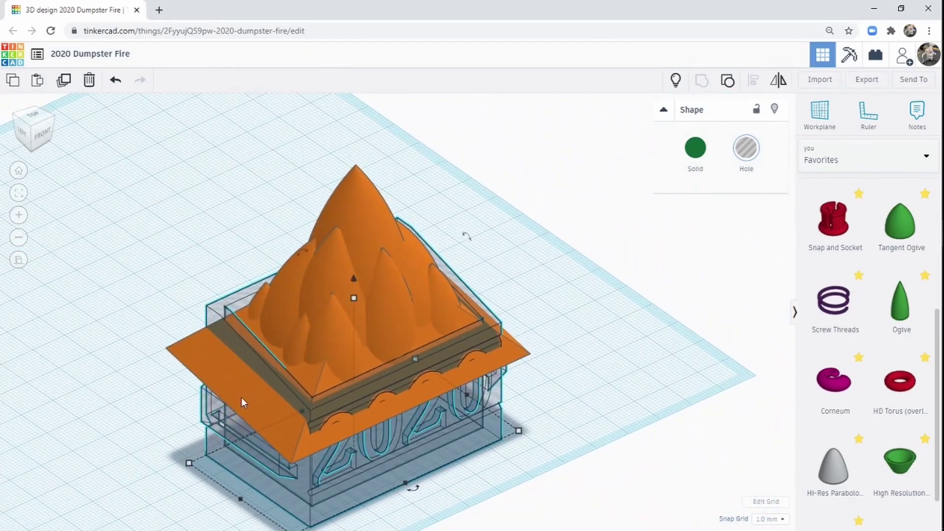
Add a hole box from Basic Shapes over the dumpster and stretch its base to 91 by 64 mm.
left_click(845, 156)
left_click(842, 199)
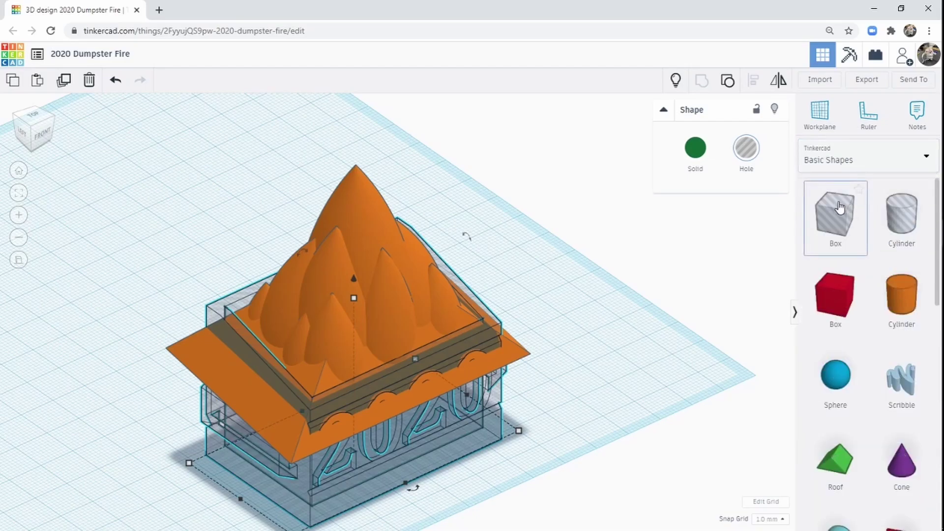
left_click_drag(835, 217, 337, 506)
left_click_drag(290, 487, 402, 304)
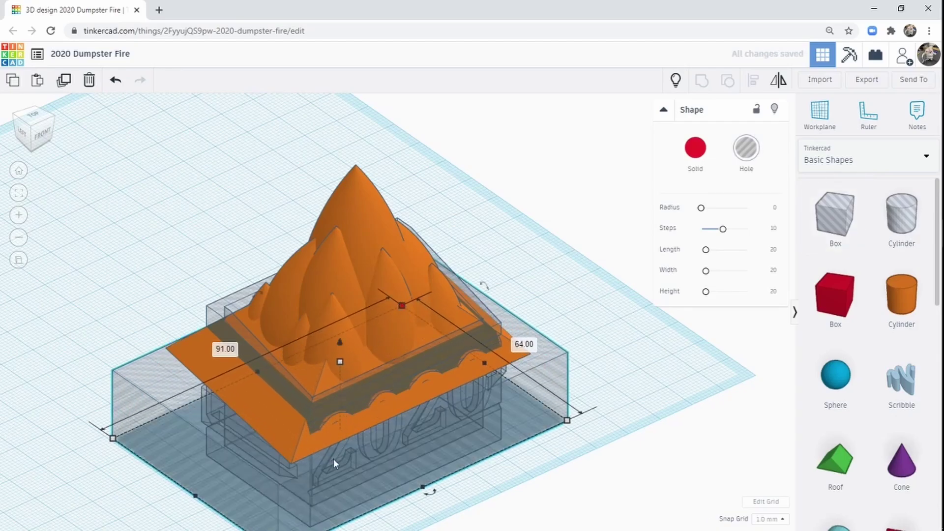
Make the hole box taller and lower it by 8 mm beneath the flames' overhanging rim.
right_click_drag(333, 458, 533, 441)
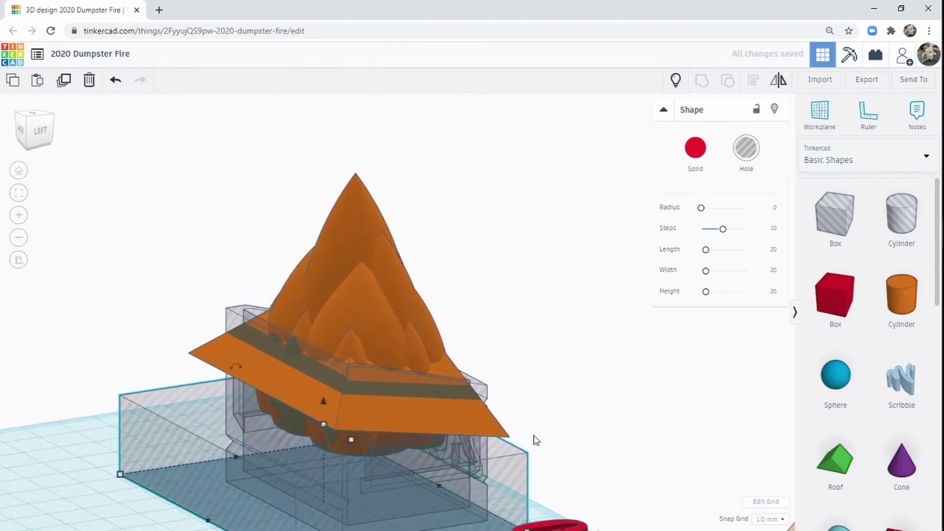
left_click(21, 262)
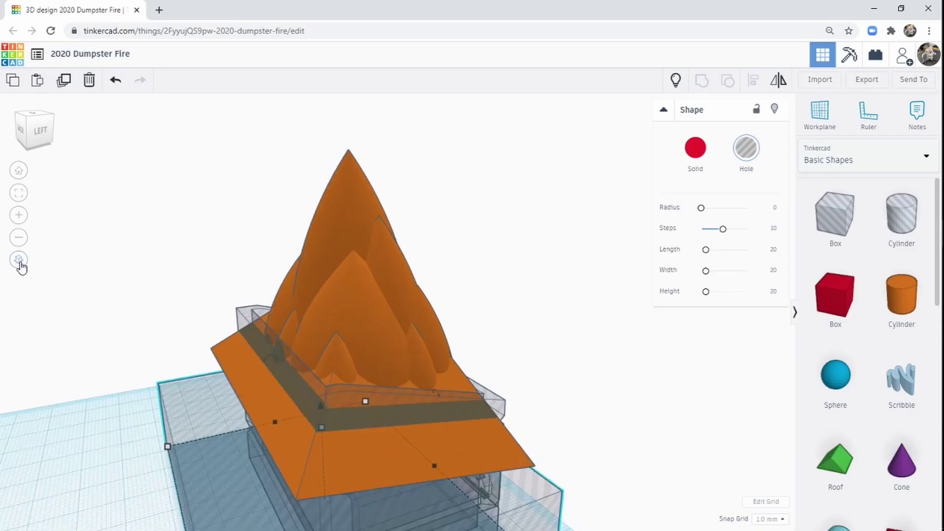
right_click_drag(338, 399, 291, 265)
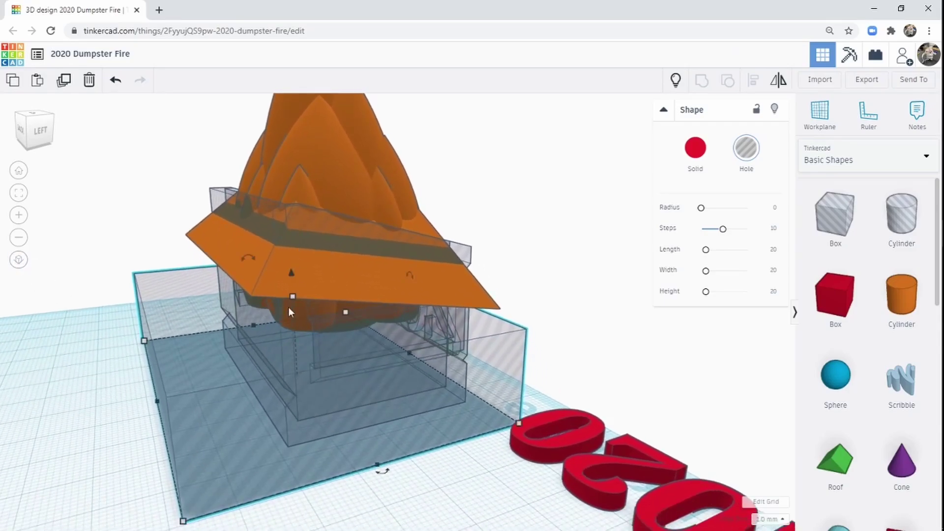
left_click_drag(293, 297, 287, 260)
right_click_drag(396, 347, 322, 368)
left_click_drag(306, 237, 300, 257)
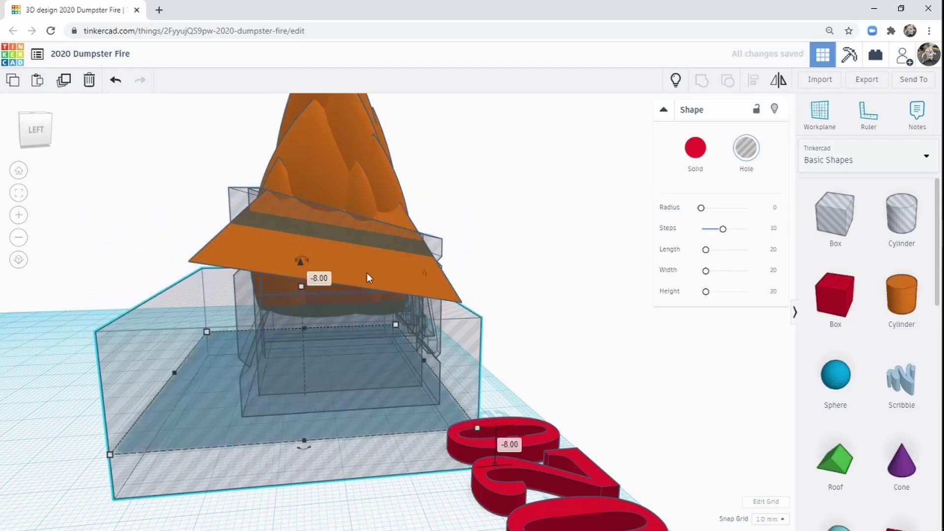
Tilt the hole box 10° to match the dumpster's sloped top and raise it to cover the flames' overhanging rim.
right_click_drag(367, 272, 328, 273)
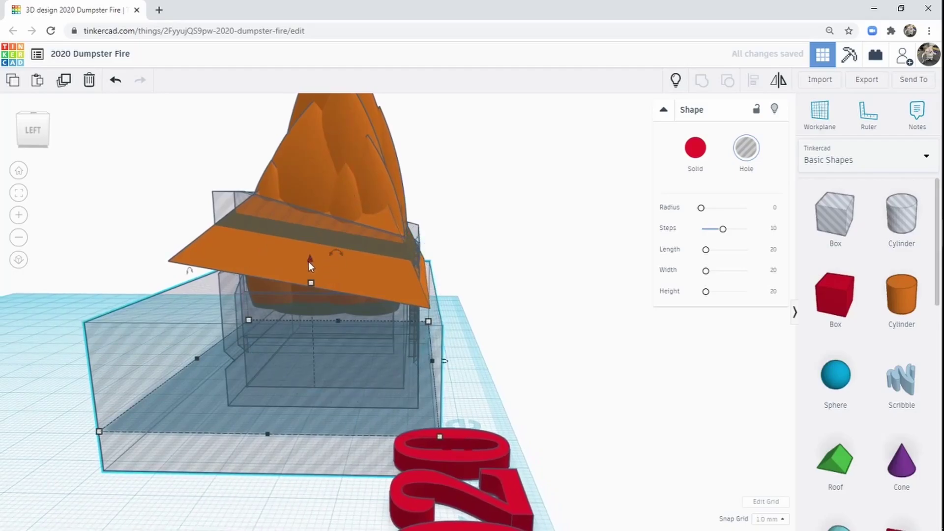
left_click_drag(334, 251, 343, 246)
left_click_drag(350, 206, 354, 180)
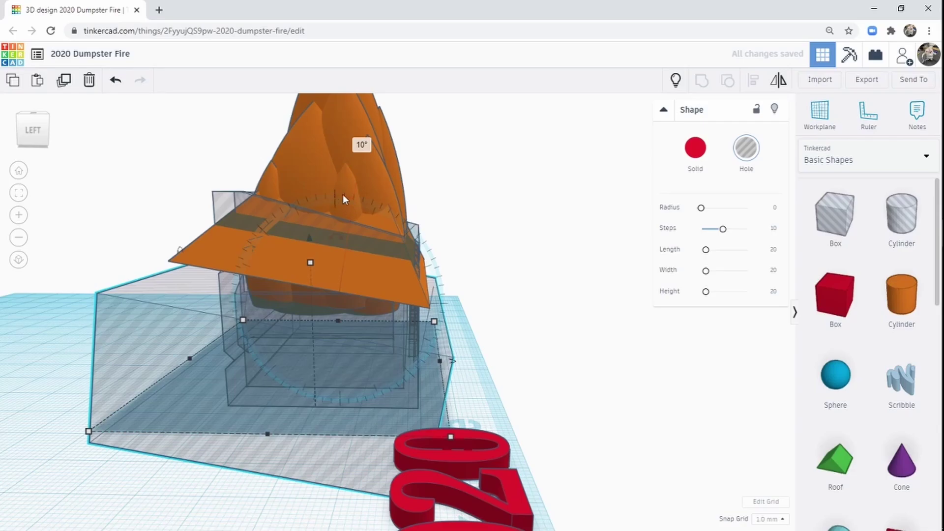
right_click_drag(369, 214, 343, 264)
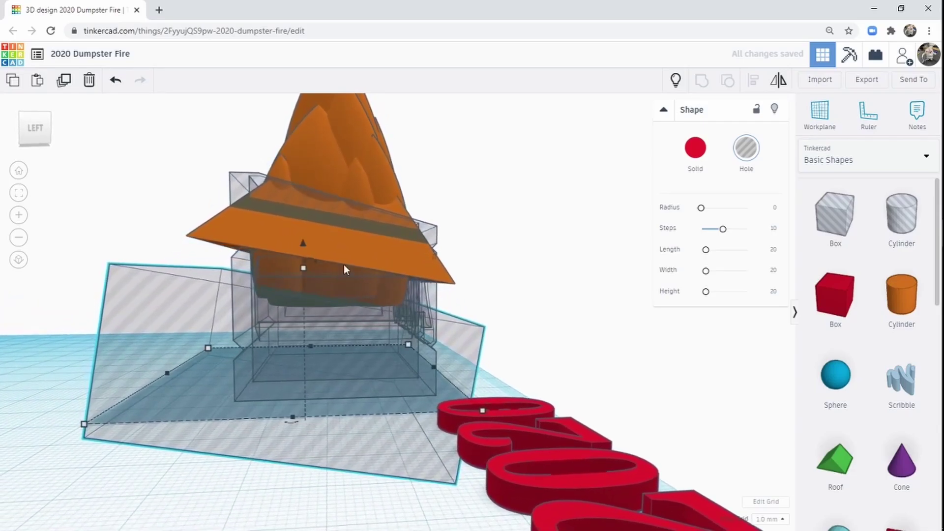
left_click_drag(301, 245, 302, 184)
right_click_drag(428, 157, 727, 205)
left_click(416, 292)
right_click_drag(416, 292, 188, 226)
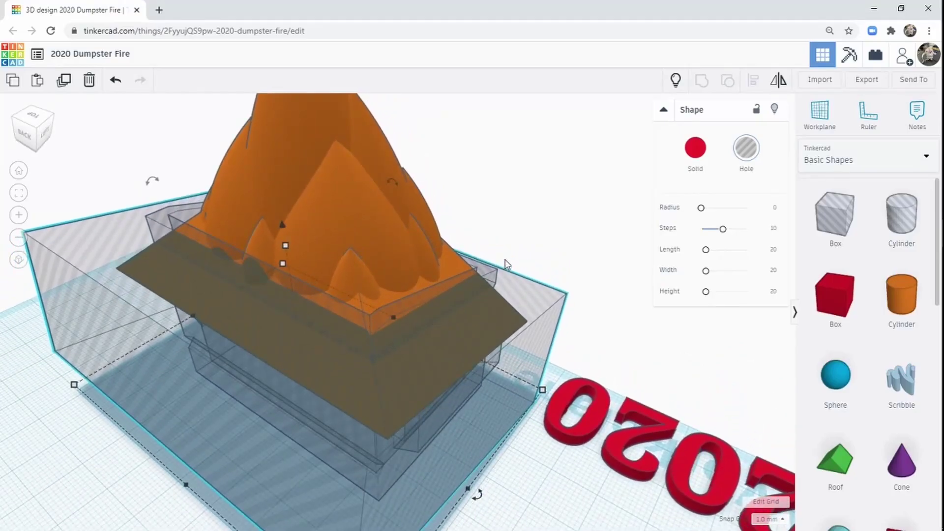
right_click_drag(420, 256, 613, 173)
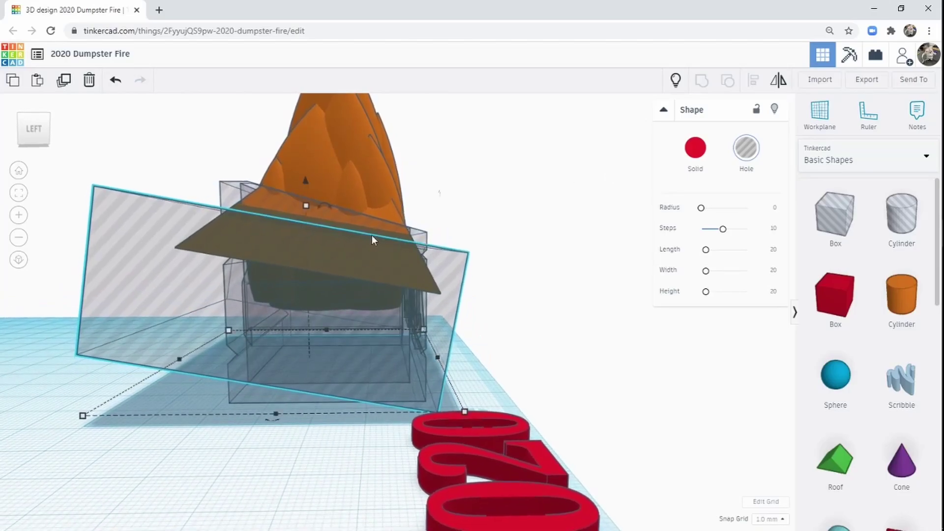
Select the flames, the hole dumpster and the tilted hole box together and group them to cut the flames.
right_click_drag(557, 240, 532, 141)
left_click_drag(561, 116, 123, 344)
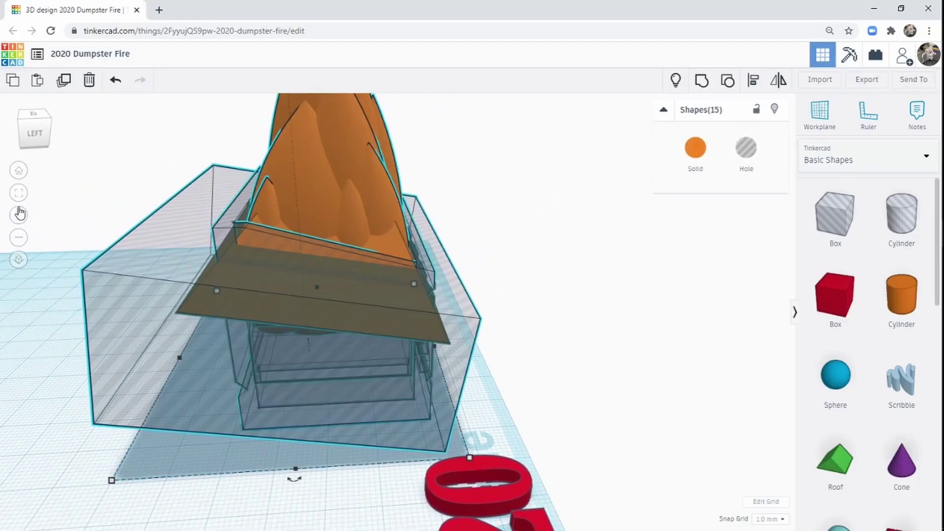
left_click(19, 195)
right_click_drag(653, 269, 457, 266)
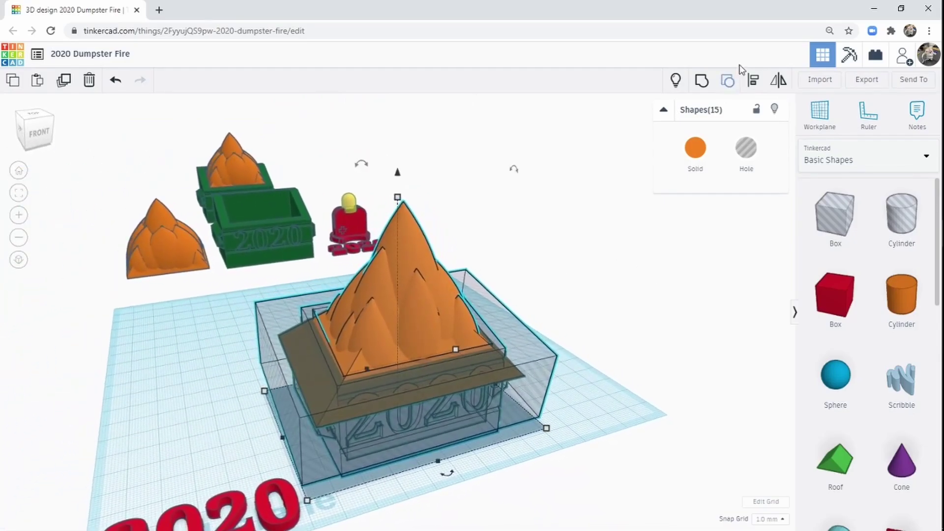
key("ctrl+g")
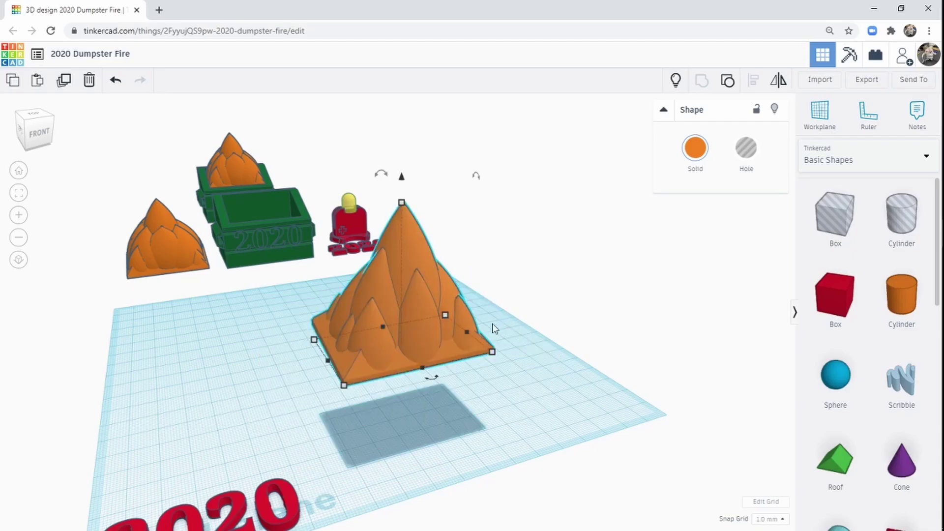
Check the trimmed flames from the side and underneath, and make them transparent orange.
right_click_drag(427, 407, 401, 374)
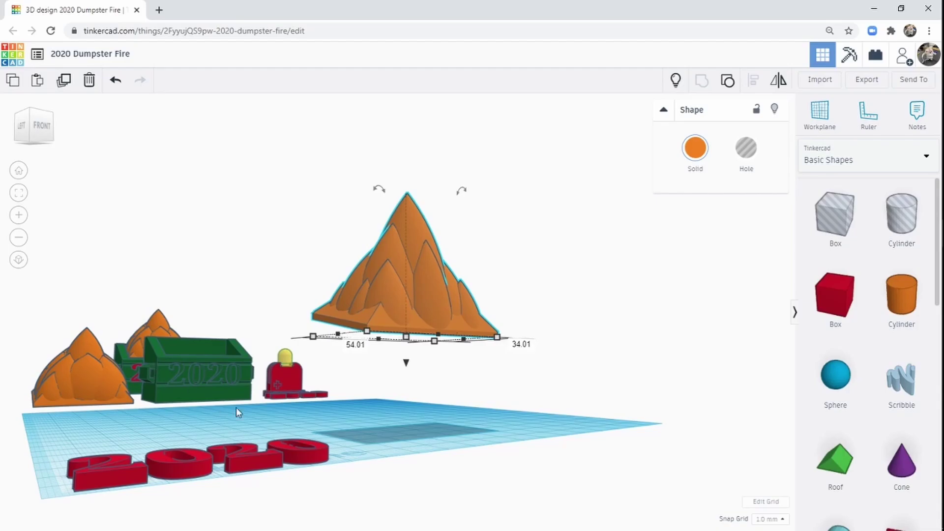
right_click_drag(236, 408, 377, 264)
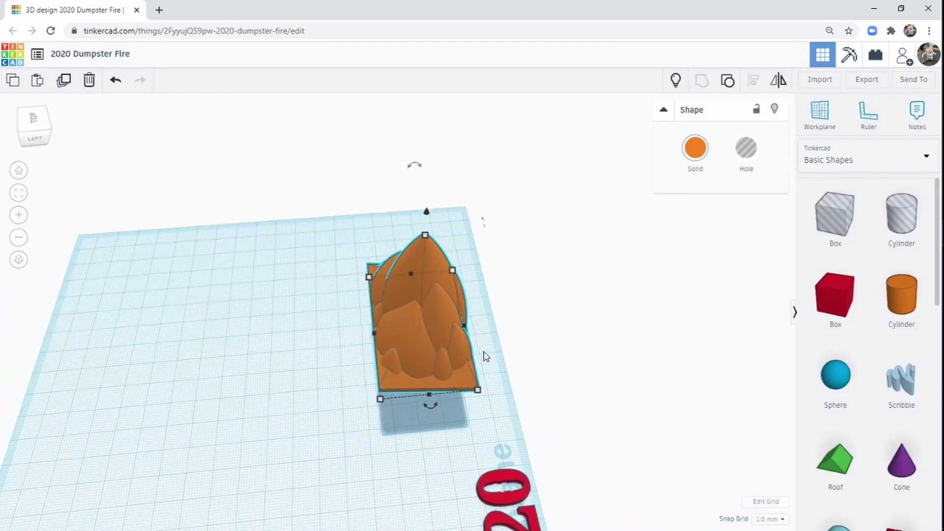
right_click_drag(486, 356, 318, 300)
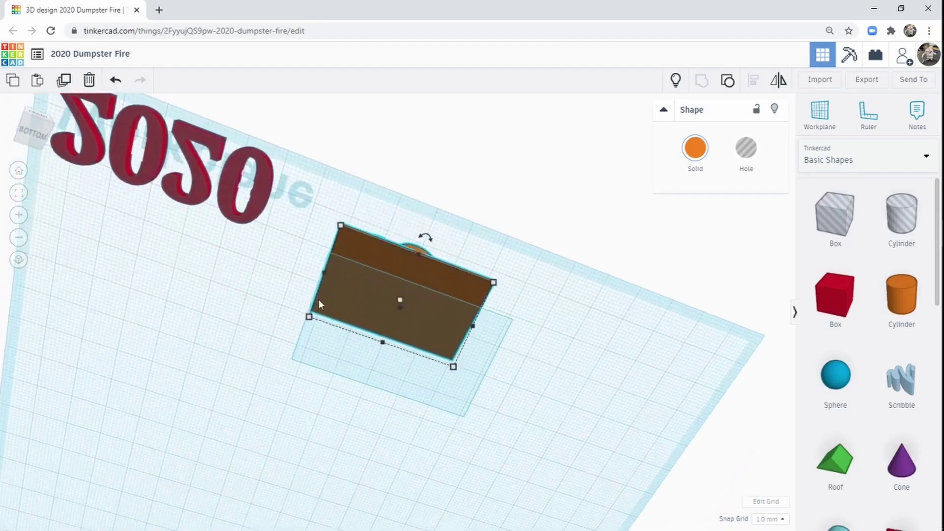
right_click_drag(420, 268, 572, 376)
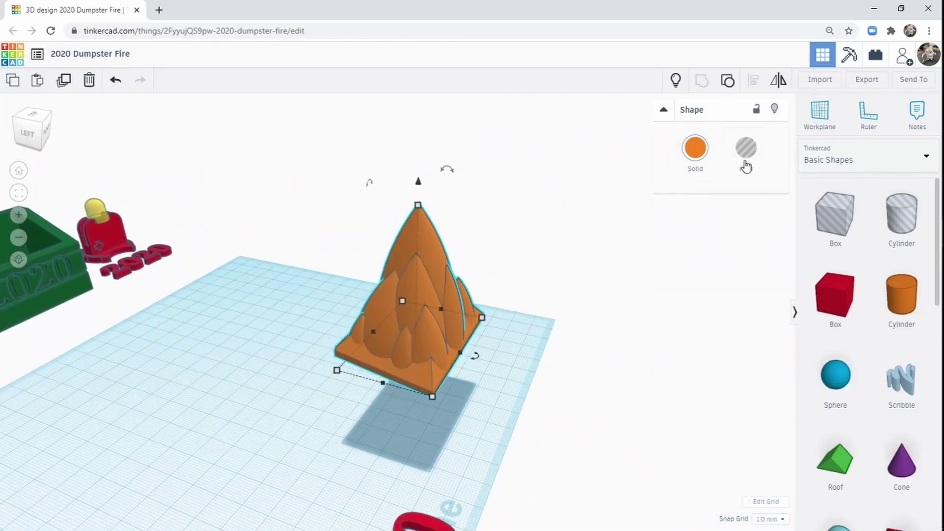
left_click(696, 150)
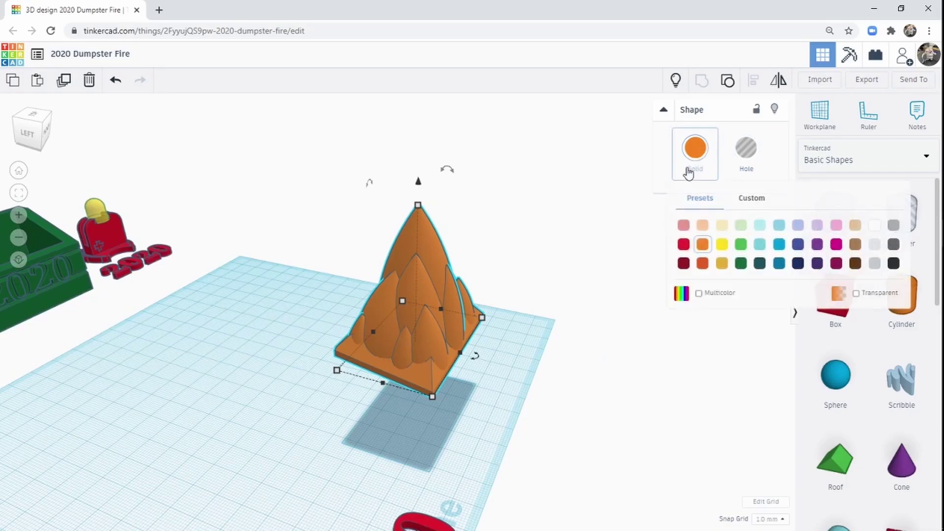
left_click(856, 293)
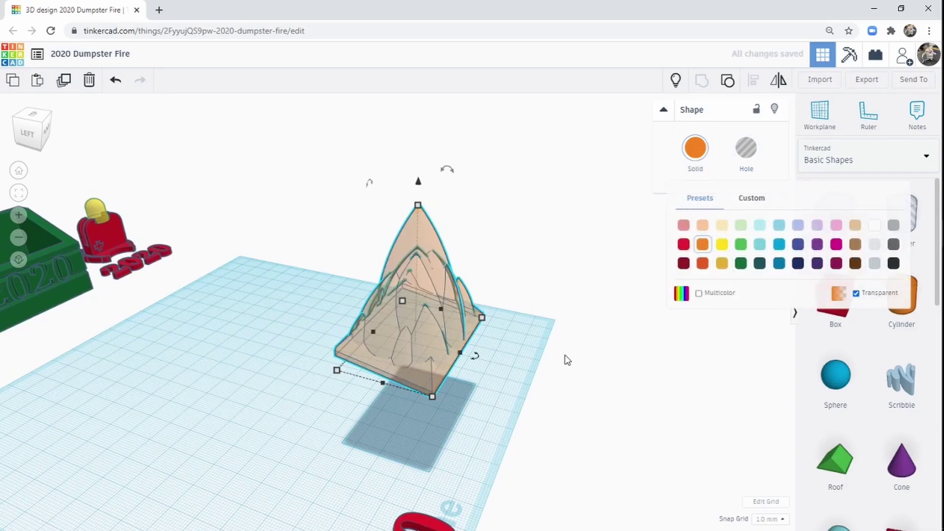
Show all hidden shapes and turn off transparency for the green dumpster.
right_click_drag(581, 346, 505, 269)
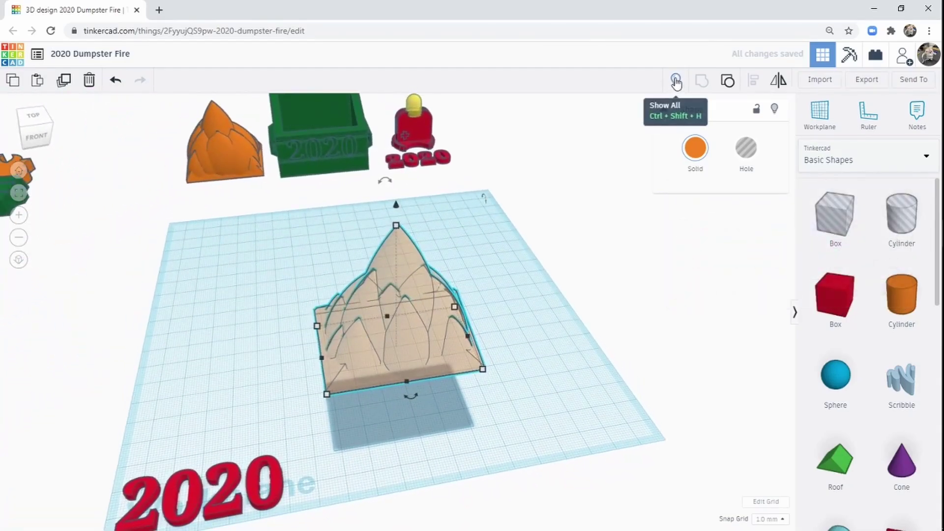
left_click(676, 81)
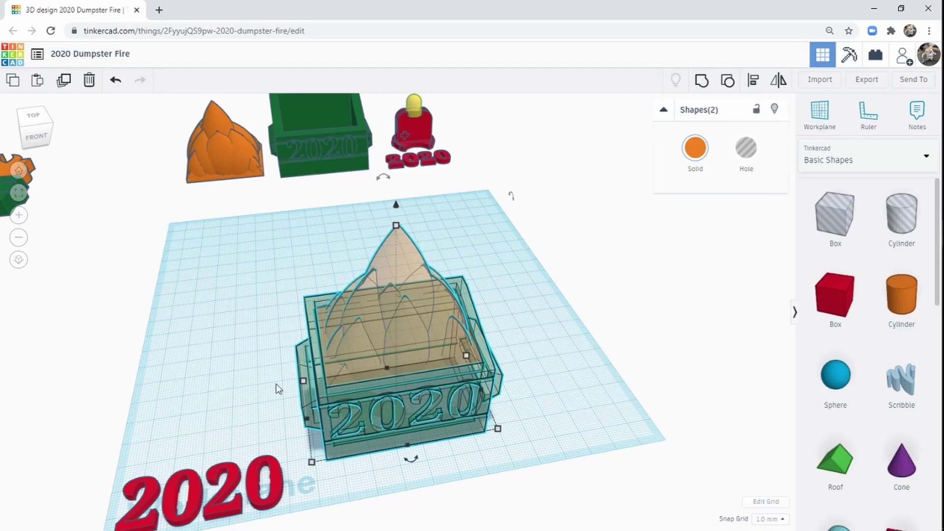
left_click(546, 385)
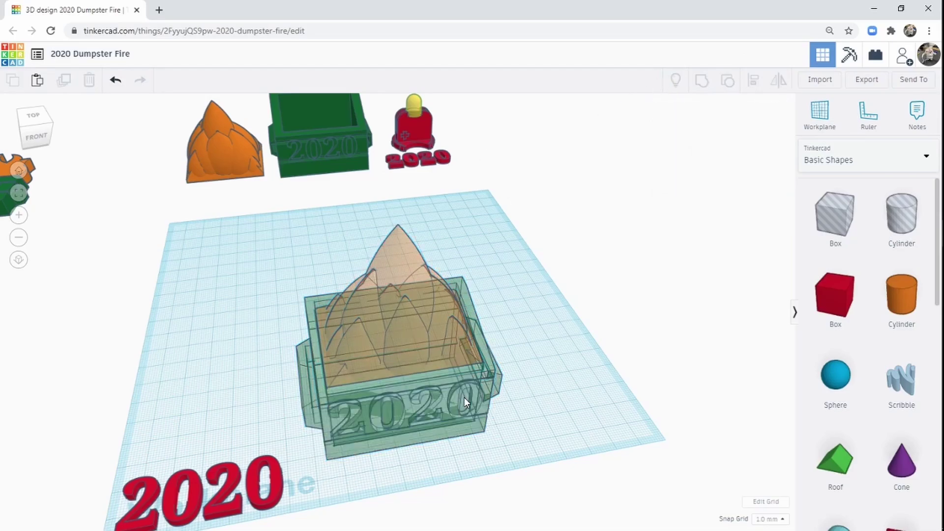
left_click(464, 397)
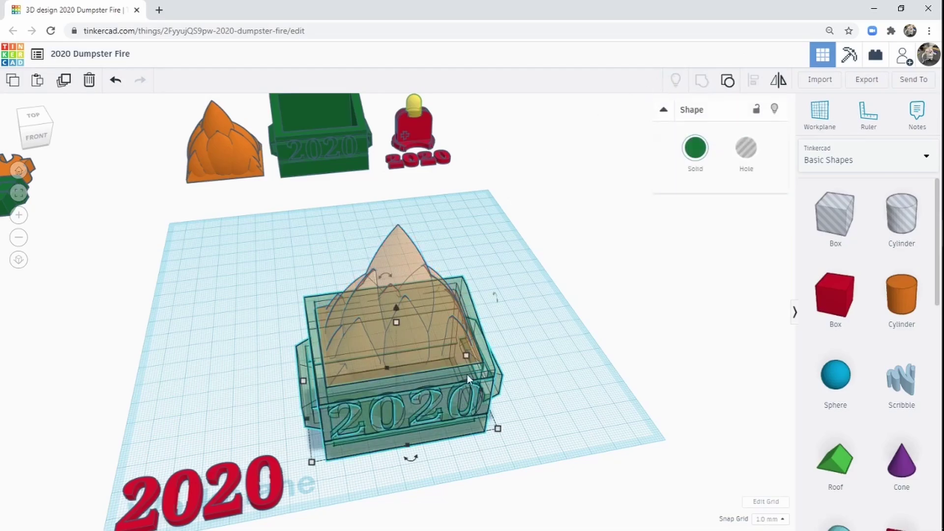
left_click(695, 148)
left_click(856, 293)
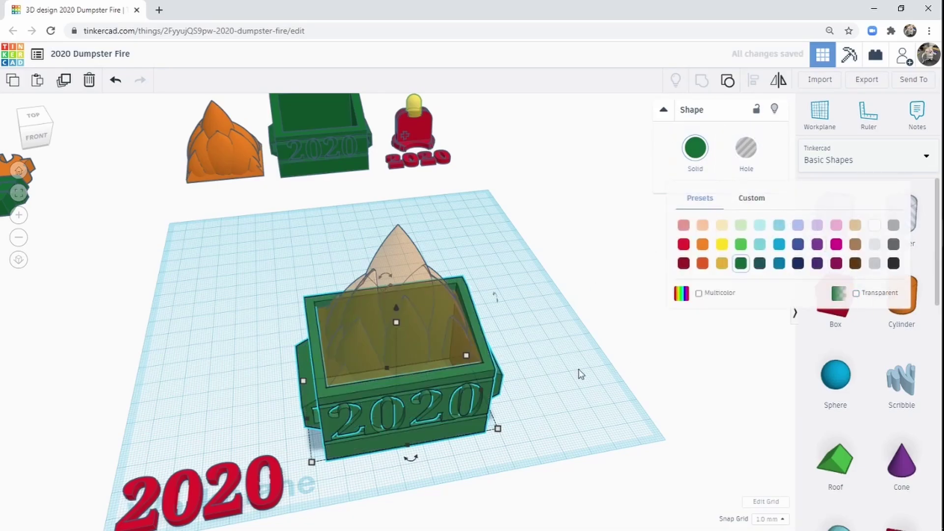
Place a Glow circuit assembly and a Glow Cutout from Circuits Assemblies beside the dumpster.
right_click_drag(604, 338, 582, 312)
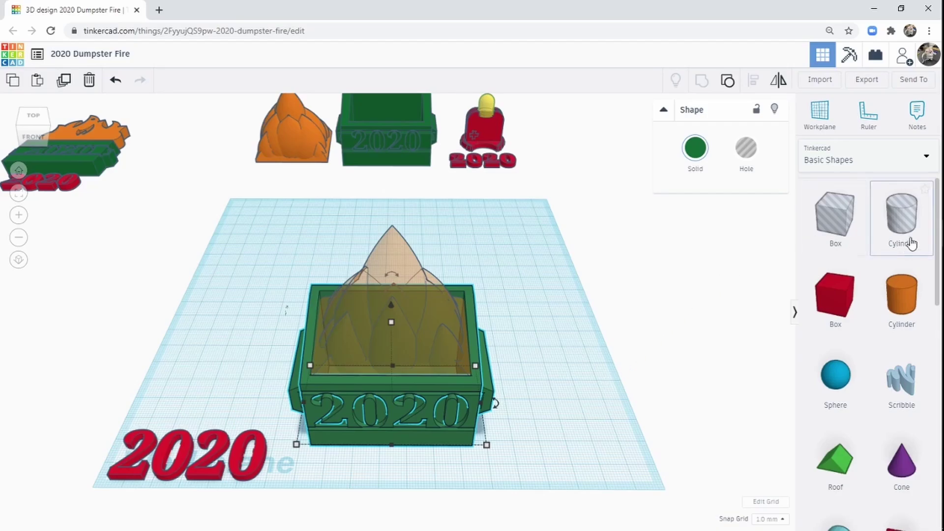
left_click(893, 160)
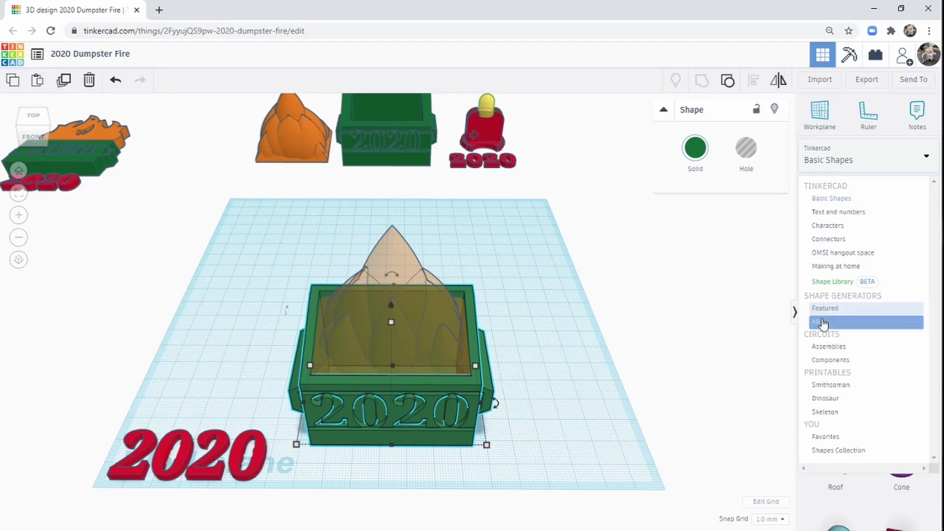
left_click(828, 347)
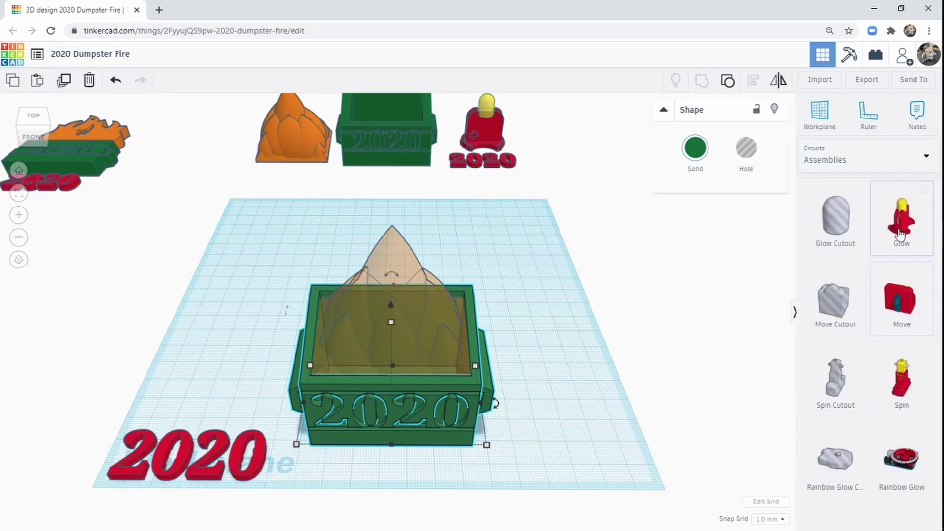
left_click_drag(903, 227, 562, 417)
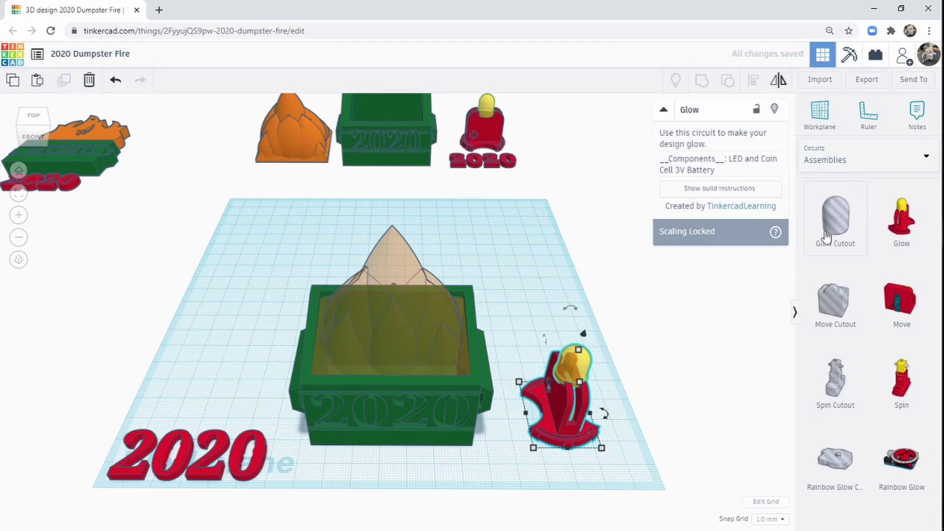
left_click_drag(833, 226, 639, 442)
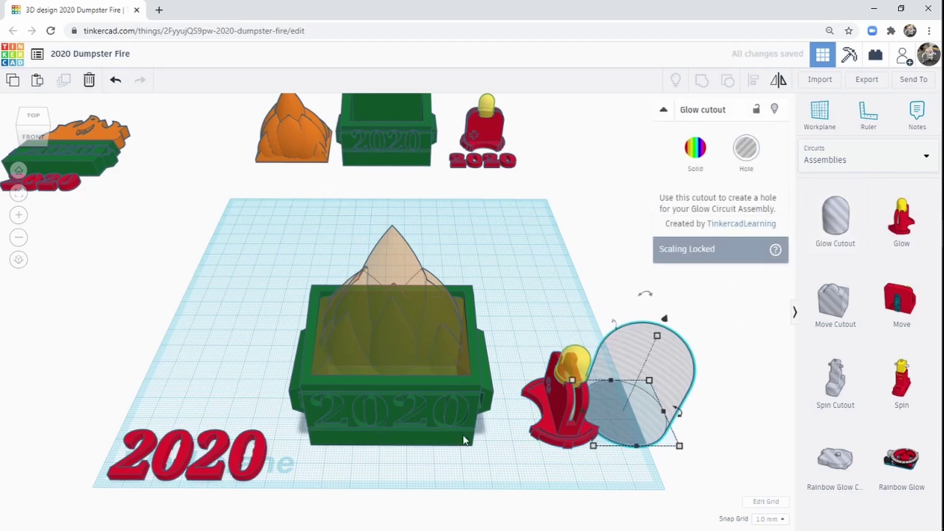
Align the Glow Cutout with the green dumpster, centered across both its width and depth.
left_click(398, 422, "shift")
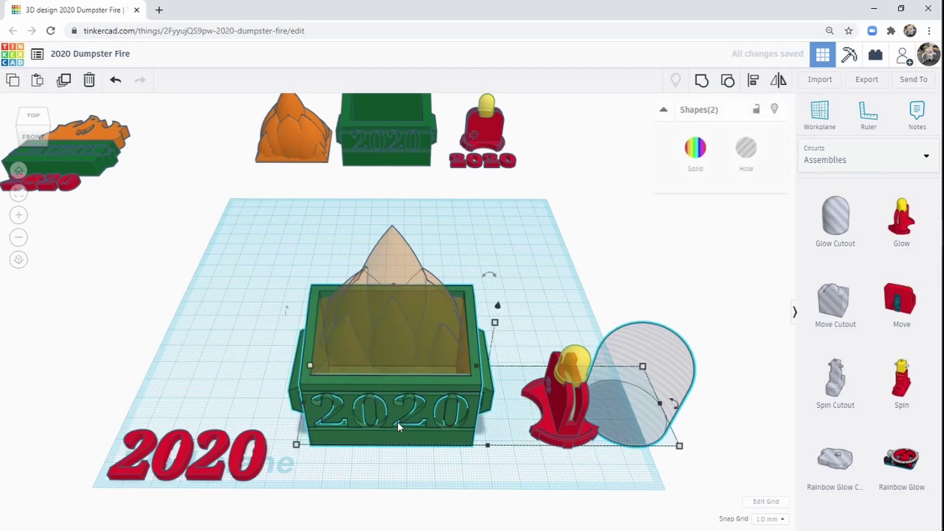
left_click(753, 81)
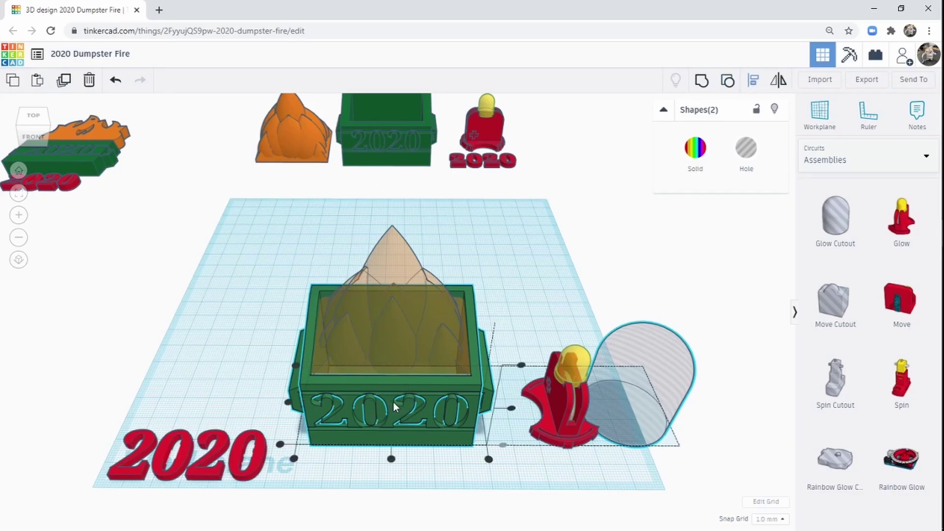
left_click(391, 459)
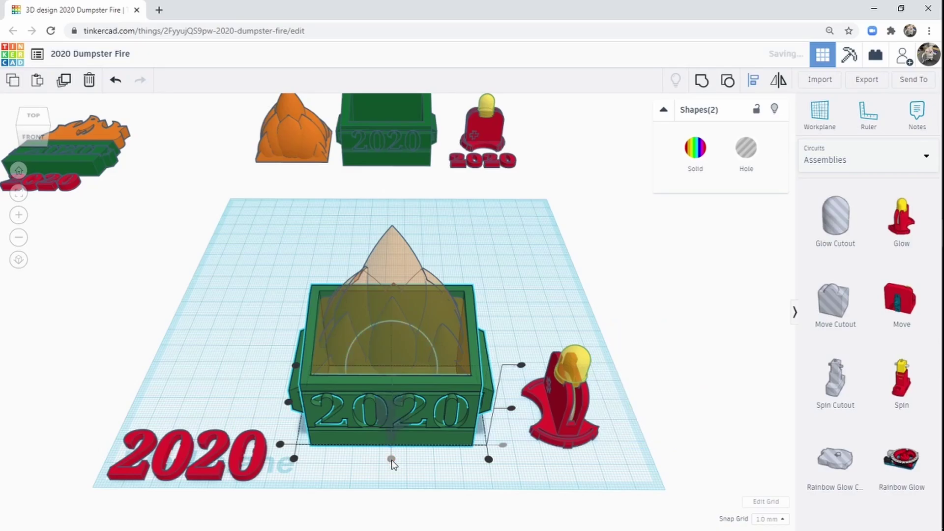
left_click(289, 405)
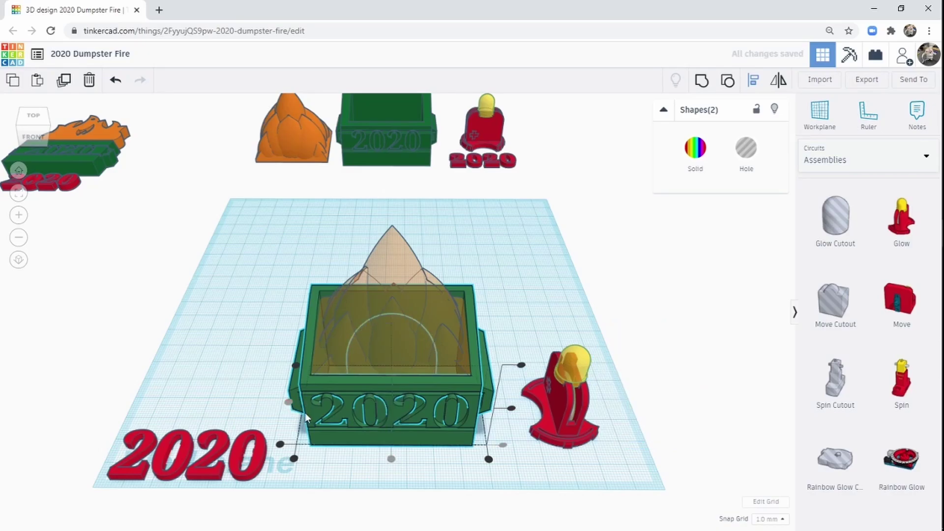
right_click_drag(340, 406, 309, 394)
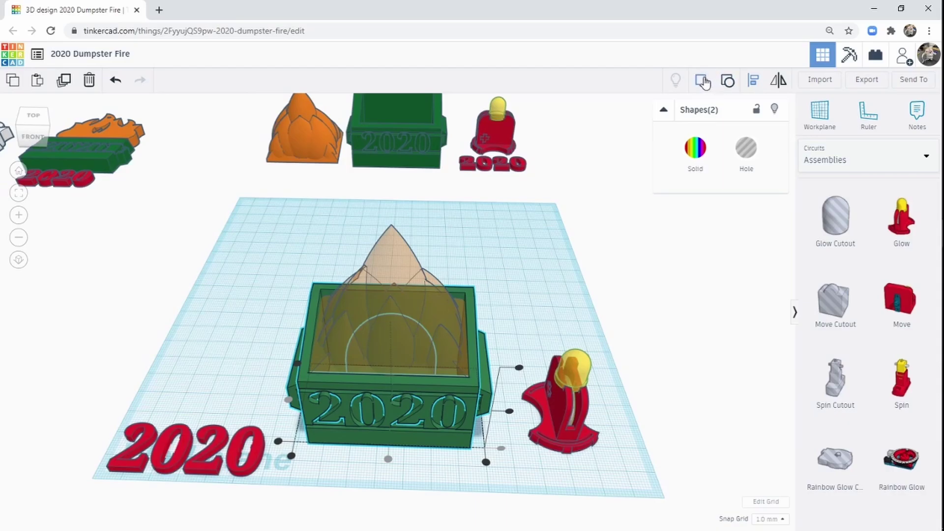
Group the Glow Cutout with the green dumpster to cut the circuit opening in its base, and inspect it from below.
left_click(703, 81)
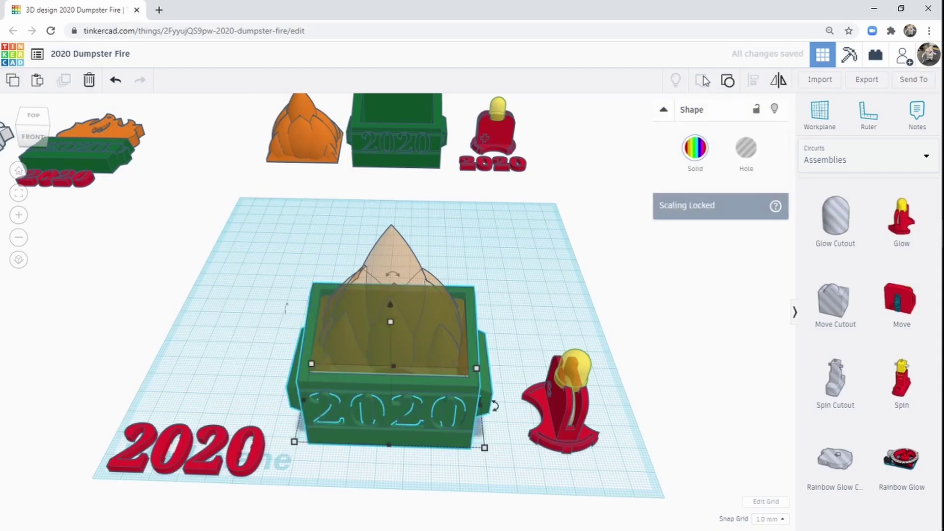
right_click_drag(476, 391, 476, 224)
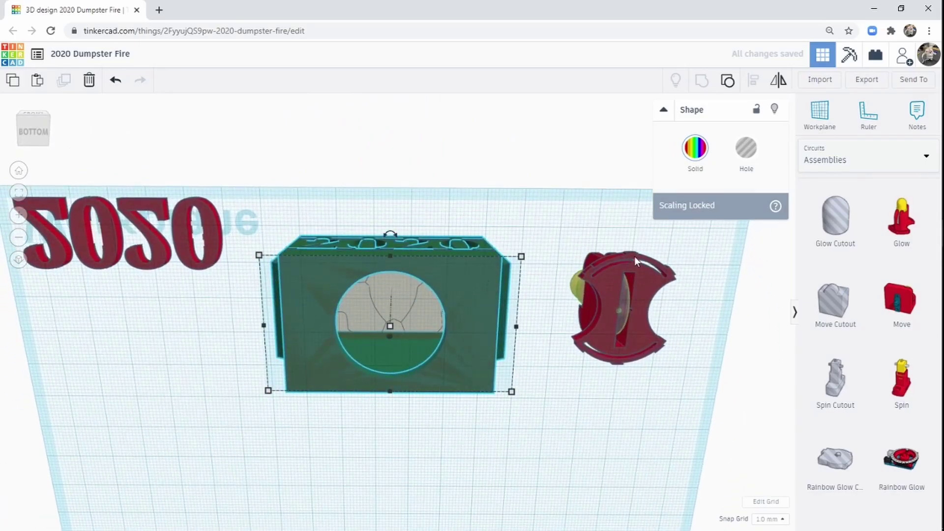
right_click_drag(621, 279, 542, 482)
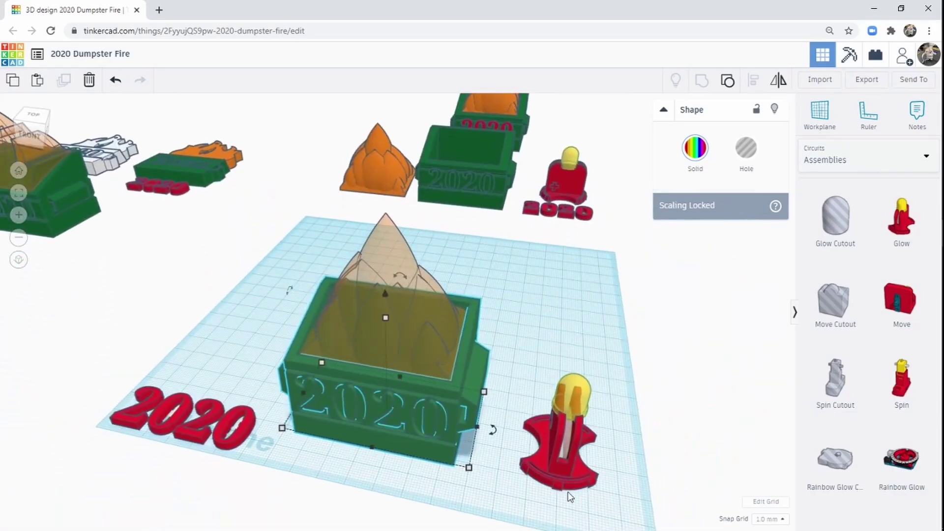
right_click_drag(588, 459, 456, 471)
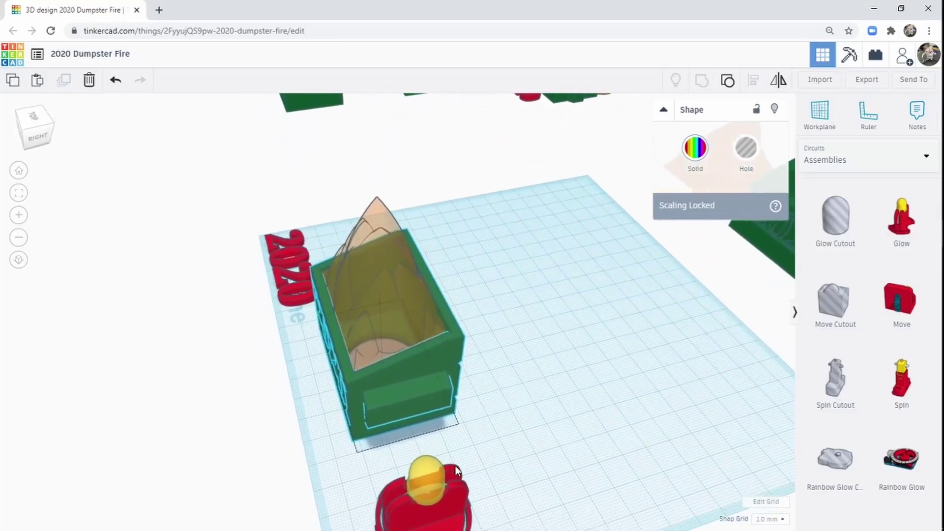
middle_click_drag(456, 469, 485, 419)
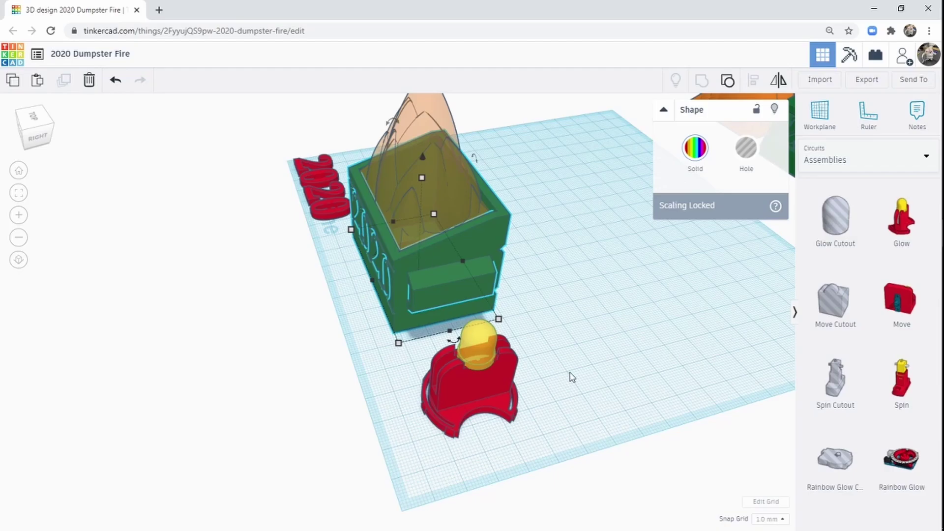
right_click_drag(427, 395, 426, 369)
middle_click_drag(426, 369, 558, 415)
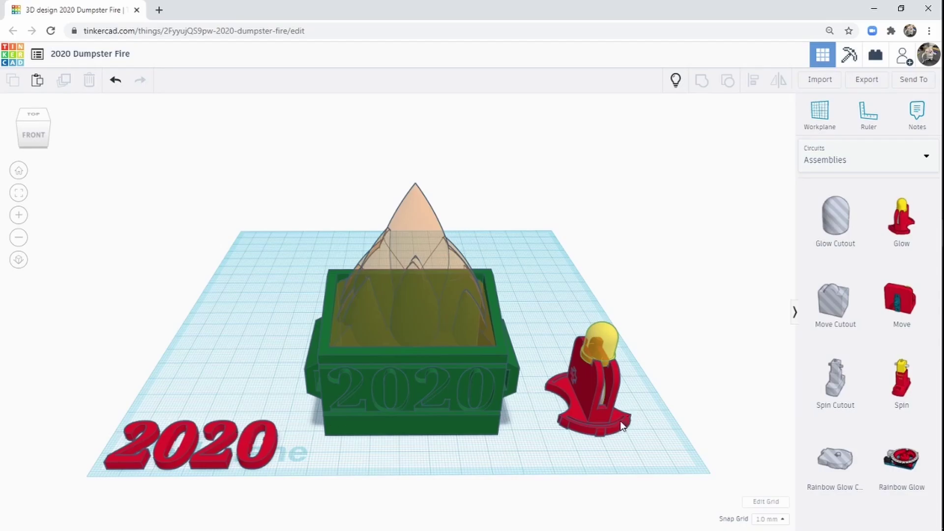
Export only the red 2020 text as an STL file.
left_click(220, 462)
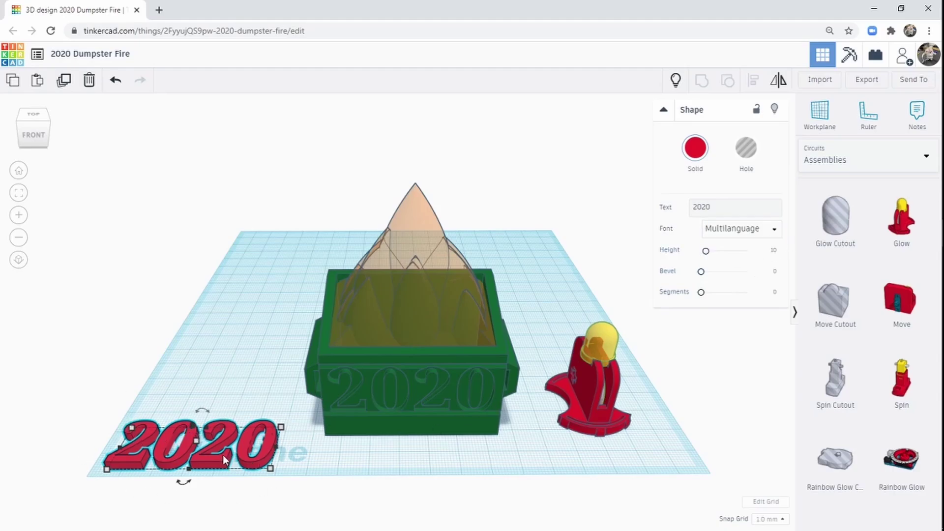
left_click(868, 80)
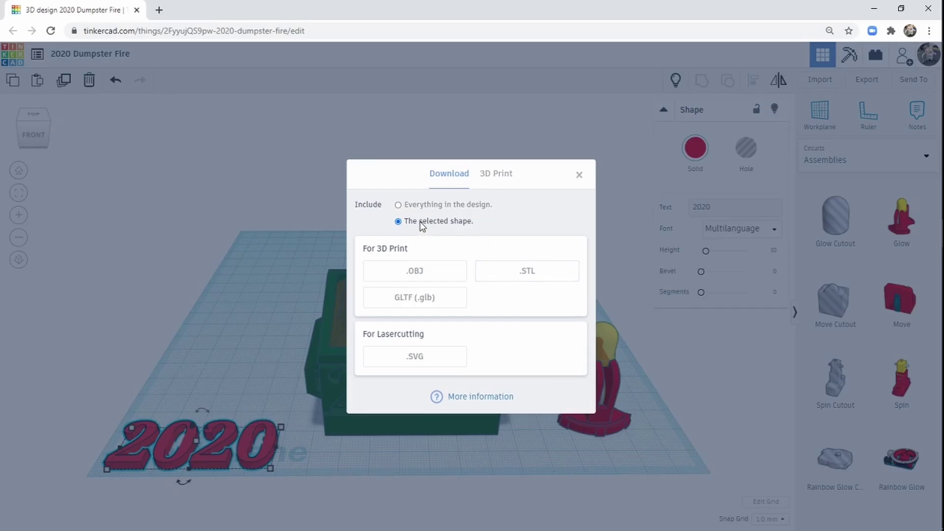
left_click(523, 272)
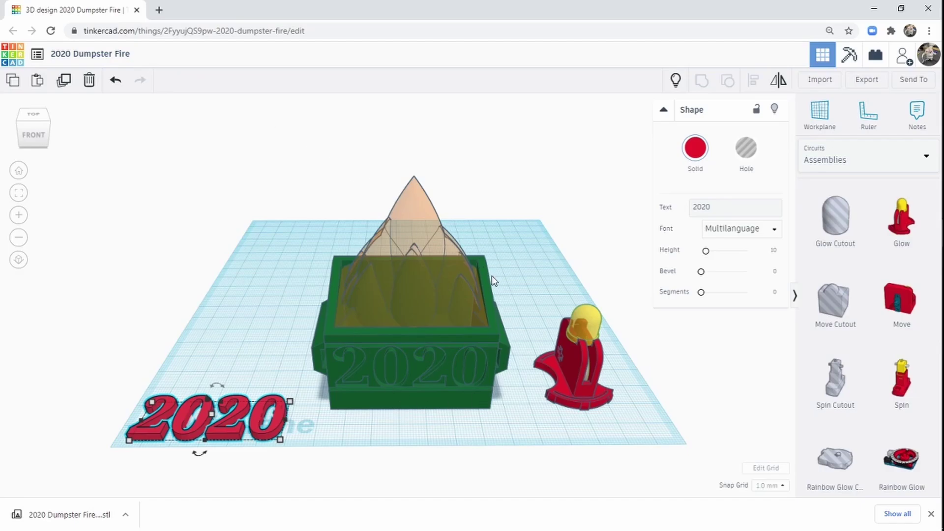
Switch to Ultimaker Cura and, while opening a file from Downloads, rename 2020 Dumpster Fire (1).stl to 2020 Dumpster Fire 2020.stl.
key("alt+Tab")
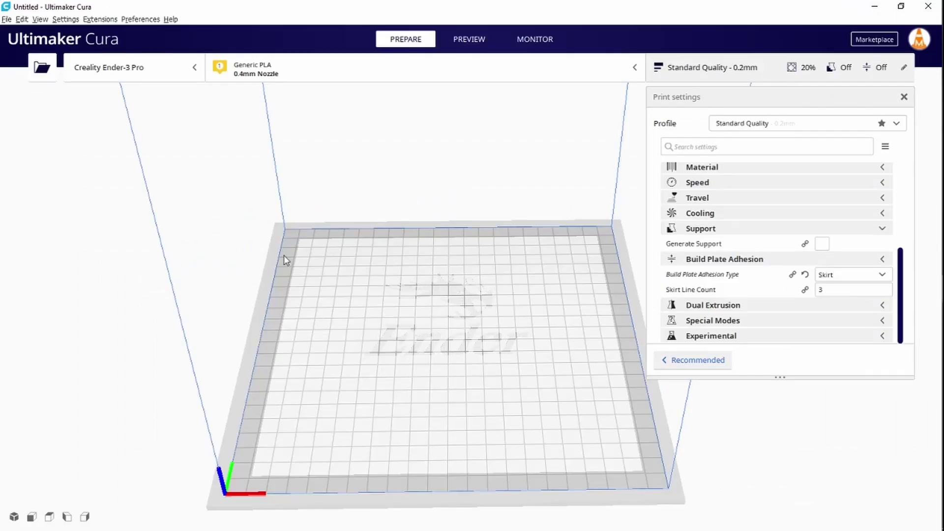
left_click(42, 68)
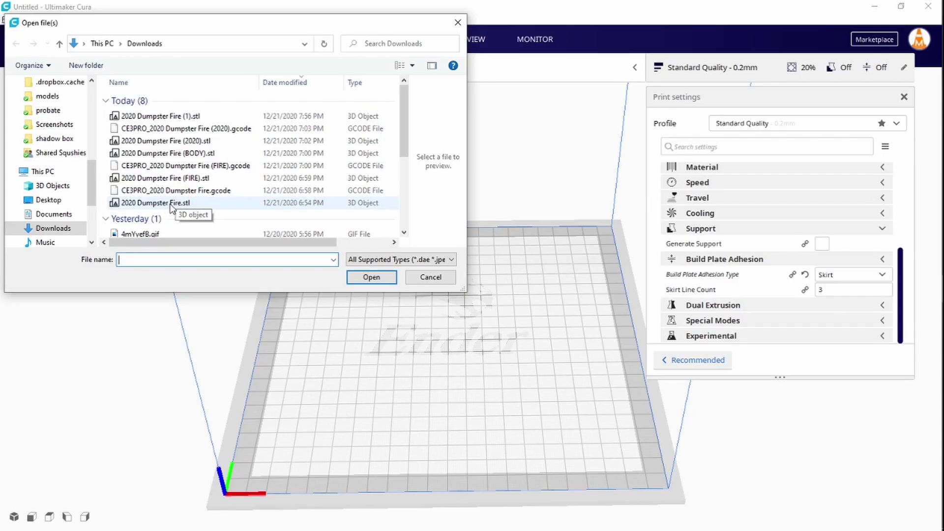
left_click(184, 118)
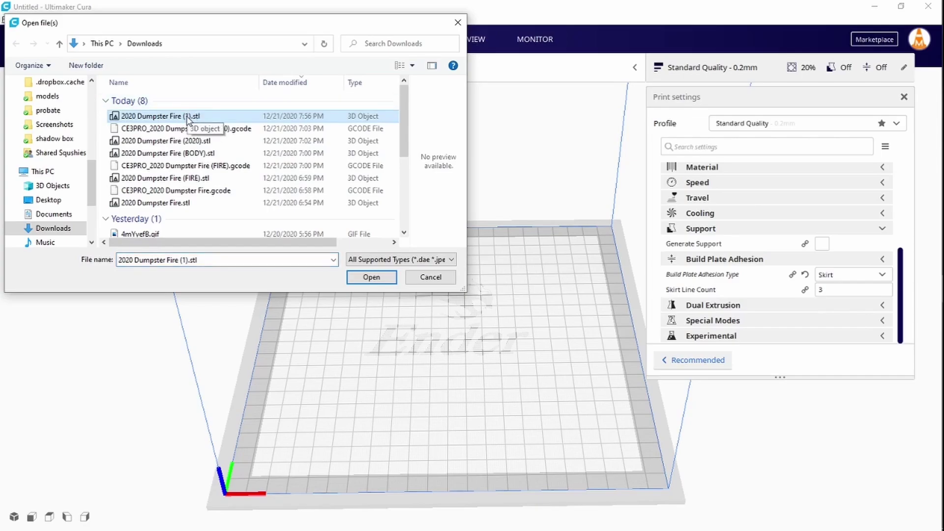
left_click(187, 117)
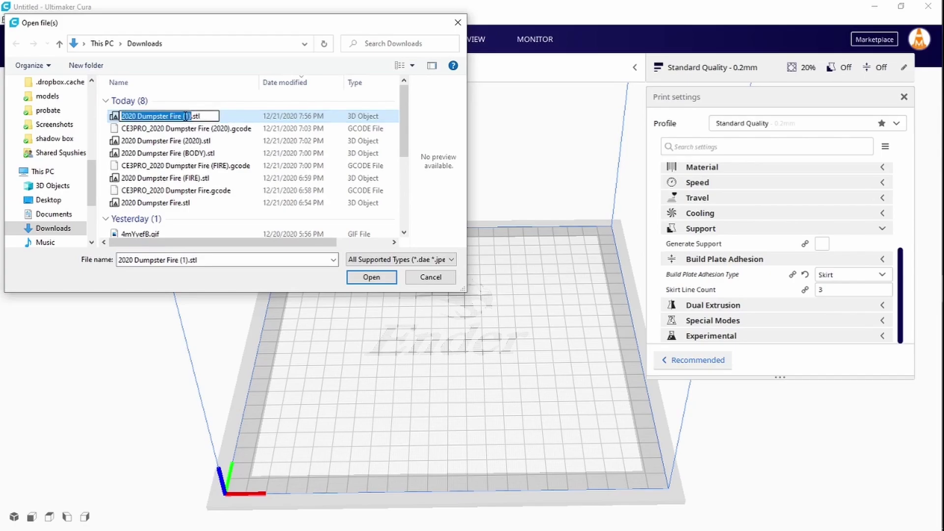
left_click(186, 116)
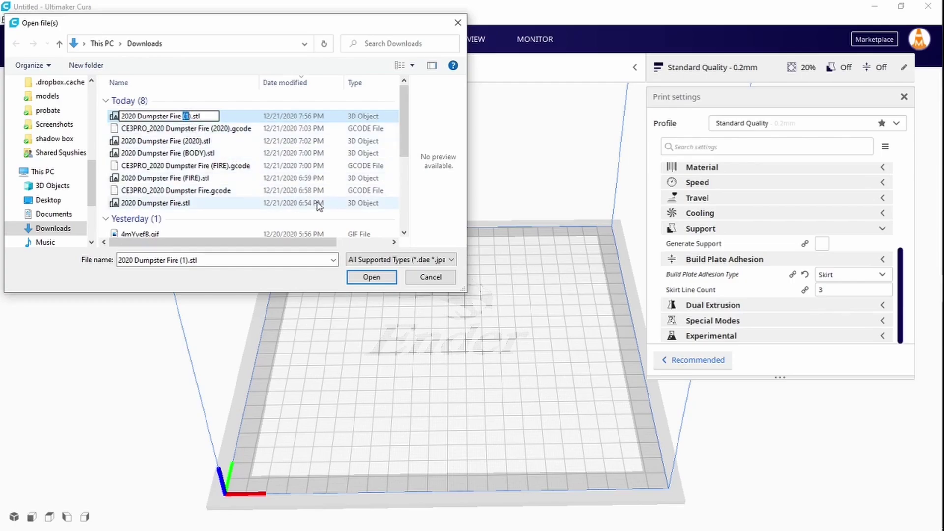
key("BackSpace")
type("2020")
key("Return")
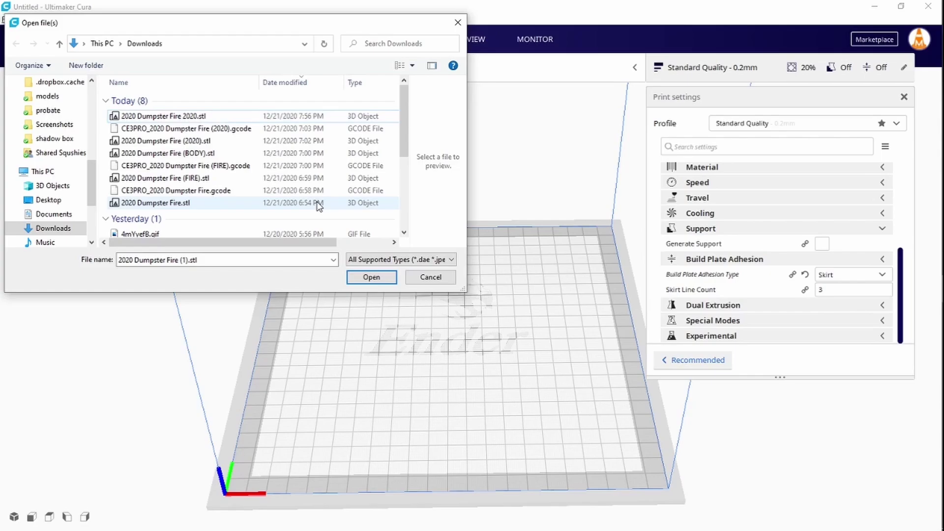
Load 2020 Dumpster Fire 2020.stl onto the build plate and check the text from underneath and above.
left_click(203, 116)
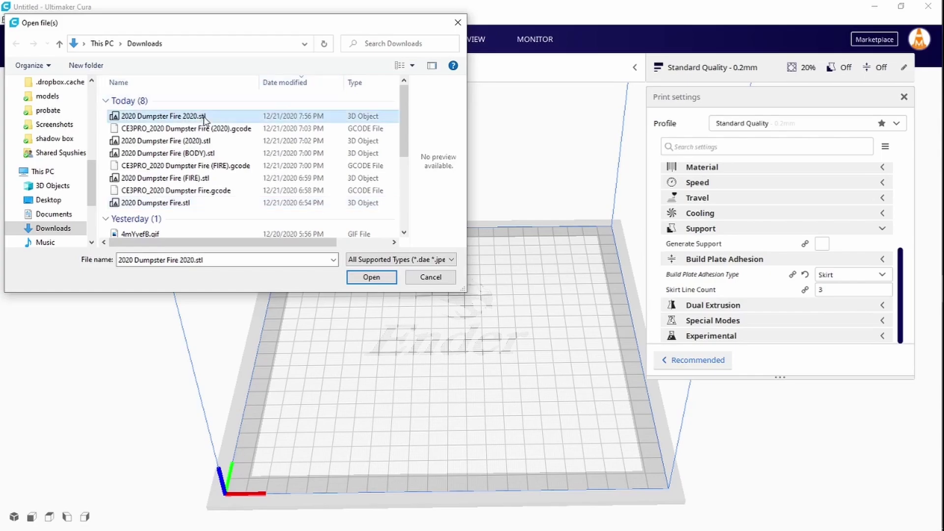
left_click(375, 278)
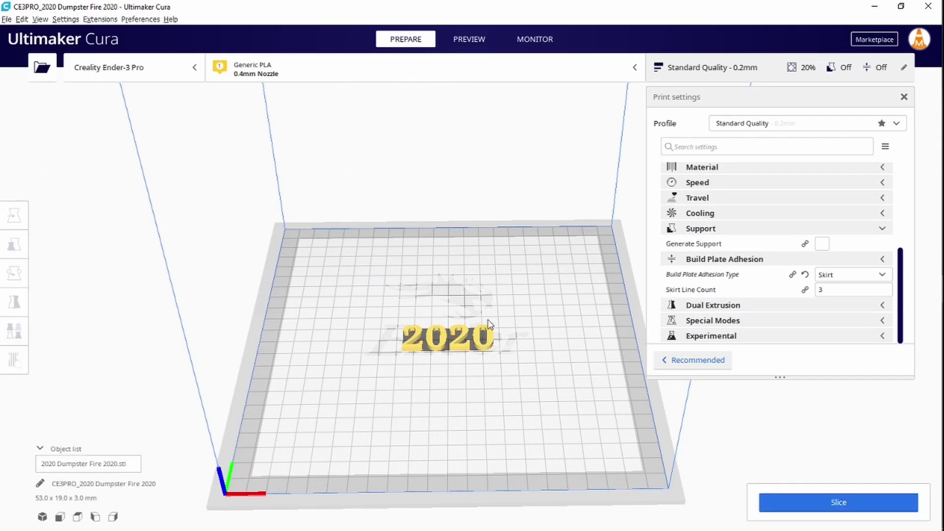
right_click_drag(404, 383, 472, 305)
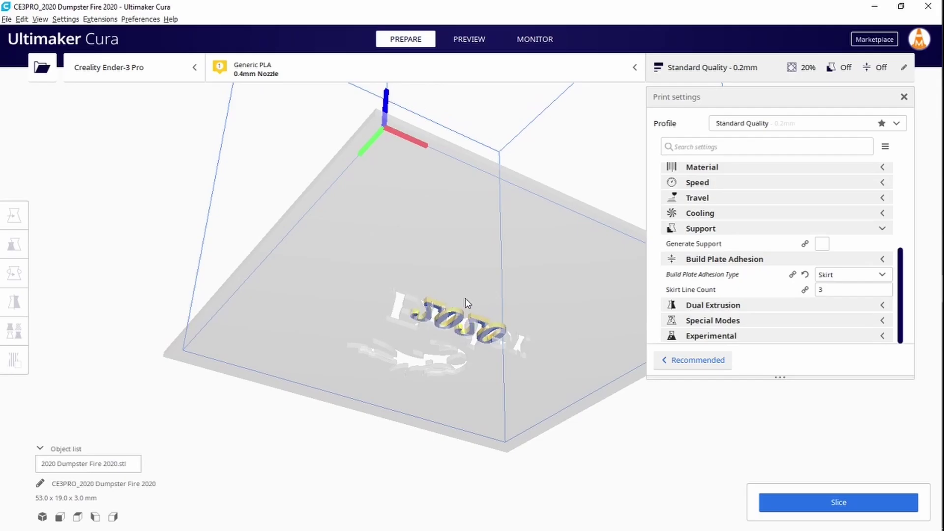
right_click_drag(537, 294, 461, 335)
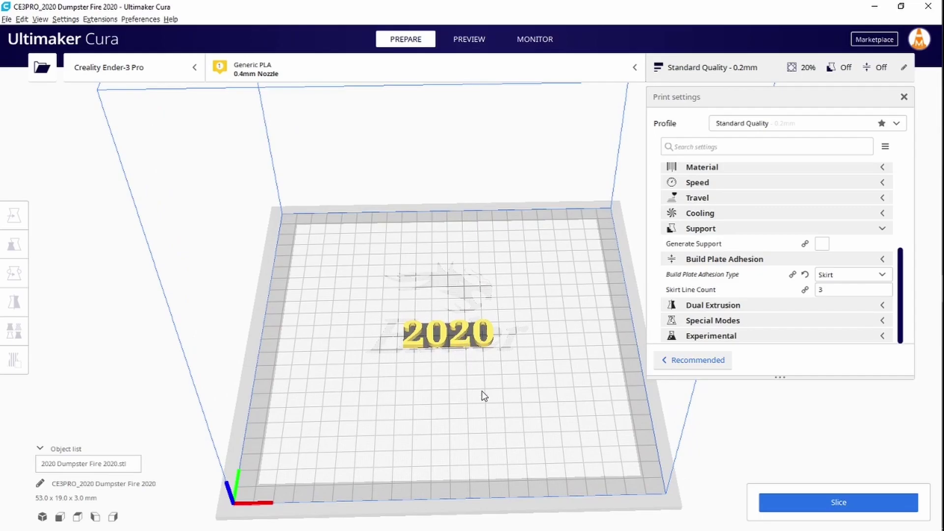
mouse_move(482, 393)
right_mouse_down()
mouse_move(369, 398)
mouse_move(417, 388)
mouse_move(483, 395)
right_mouse_up()
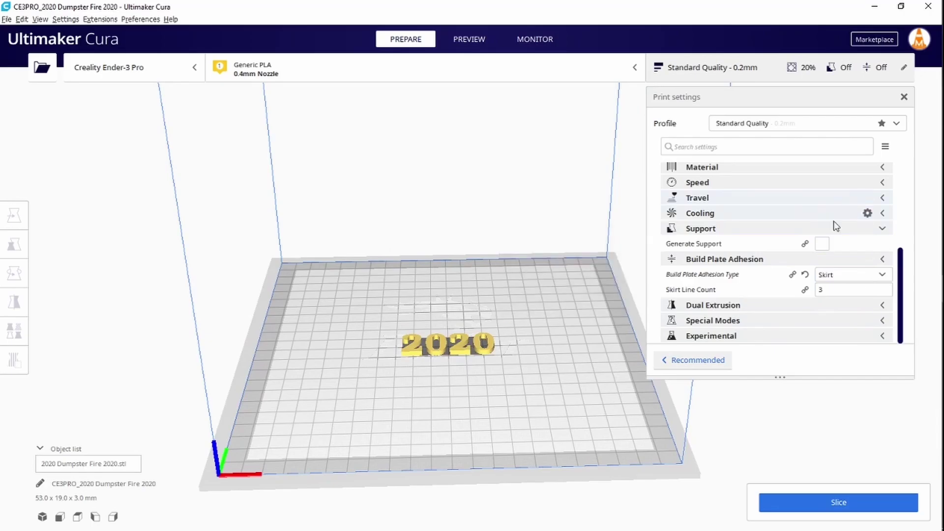
Slice the 2020 text with the Low Quality - 0.28 mm profile and preview it down to layer 1.
left_click(898, 124)
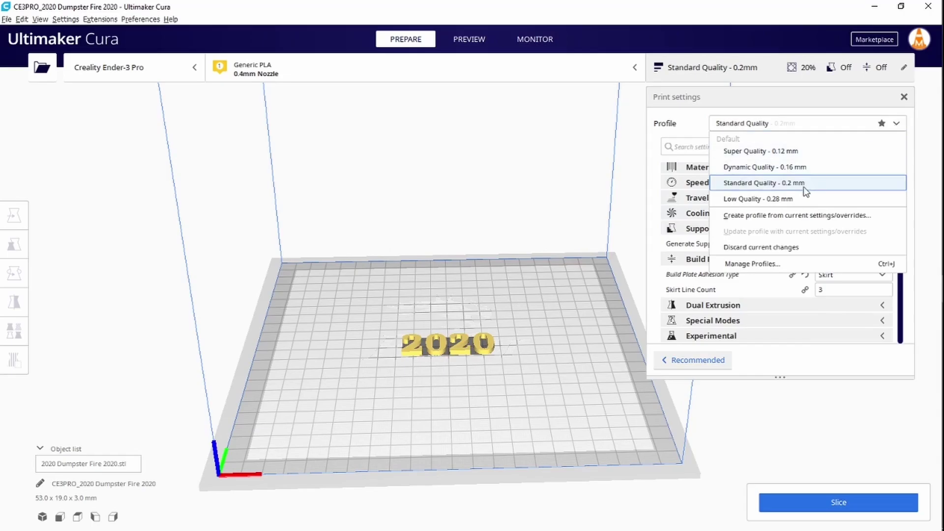
left_click(779, 199)
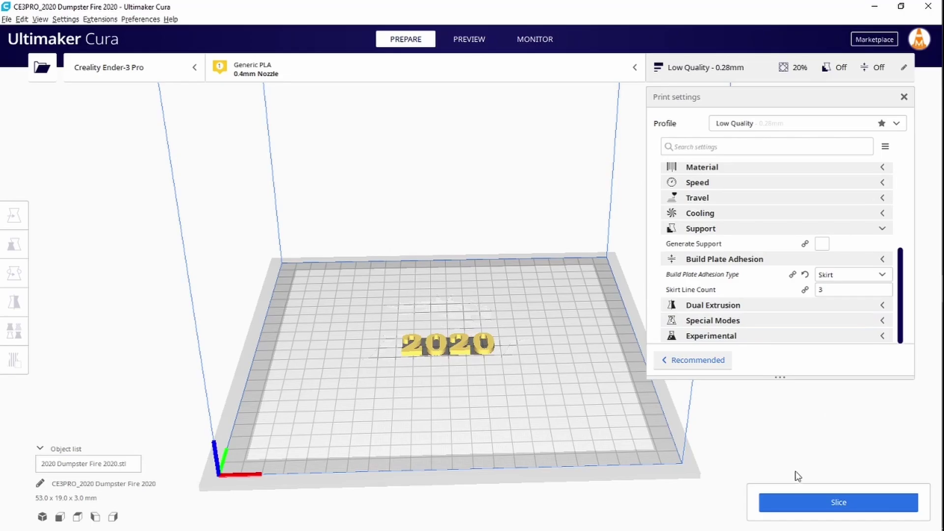
left_click(804, 502)
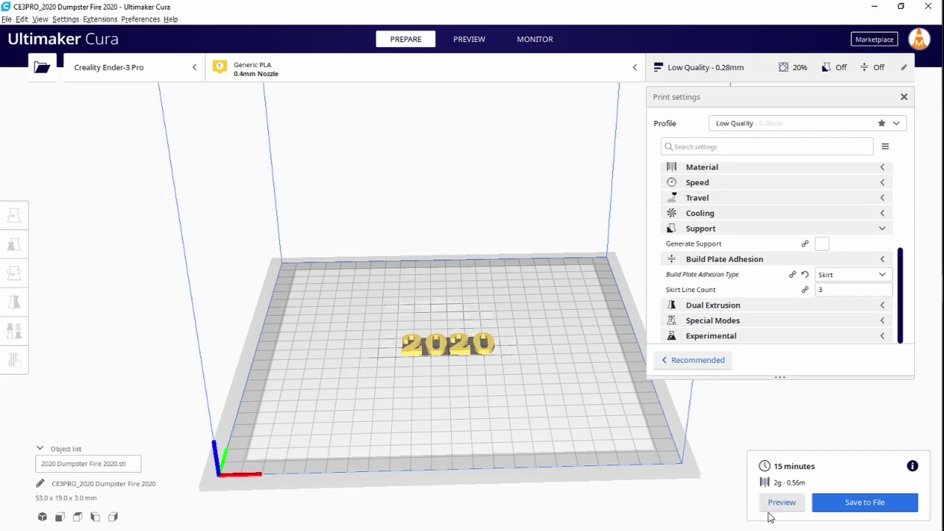
left_click(783, 504)
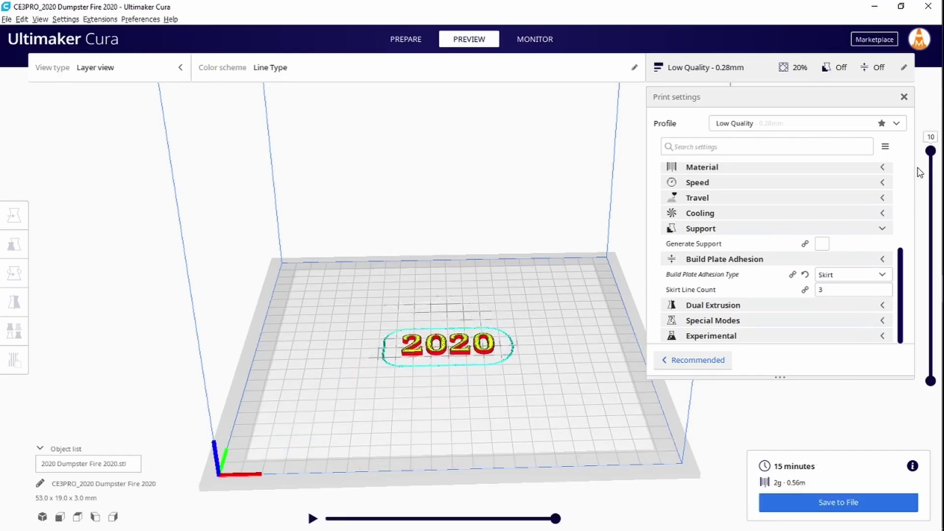
left_click_drag(929, 151, 928, 367)
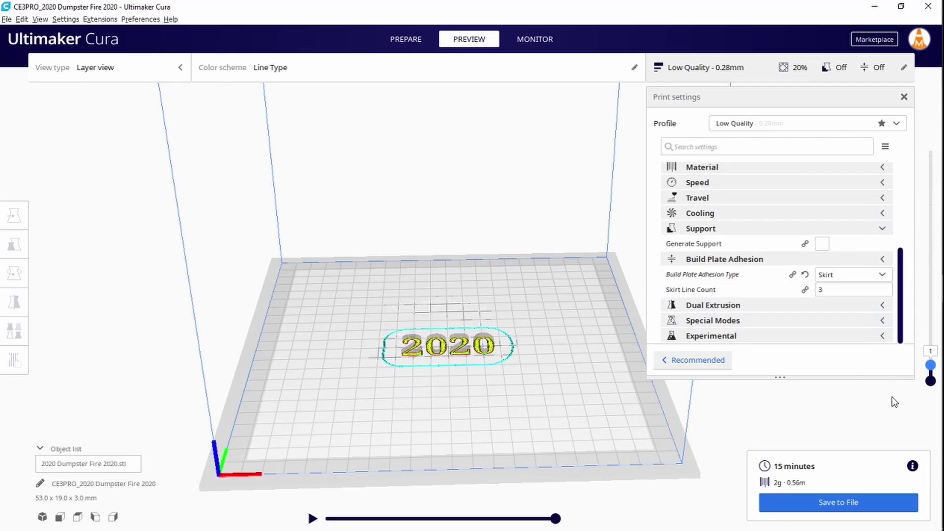
Save the sliced text as CE3PRO_2020 Dumpster Fire 2020.gcode in Downloads and delete the model from the build plate.
left_click(819, 507)
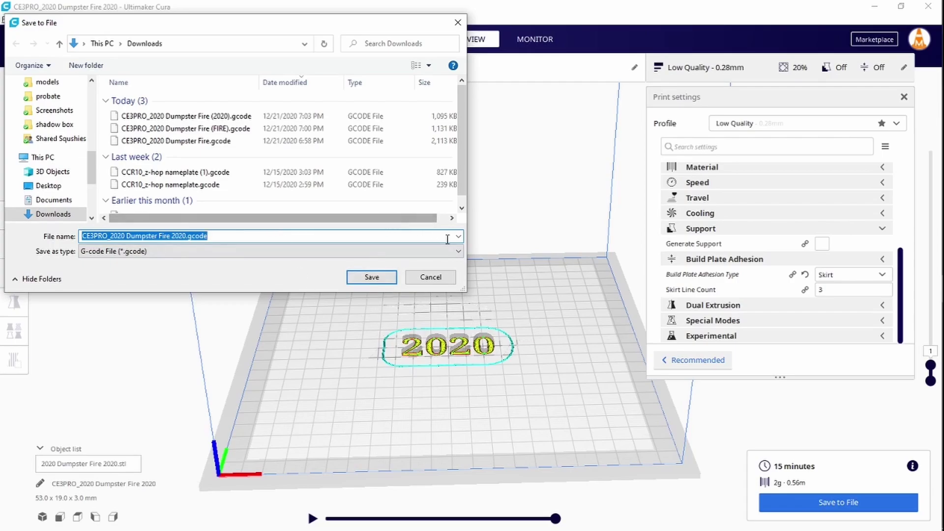
left_click(381, 282)
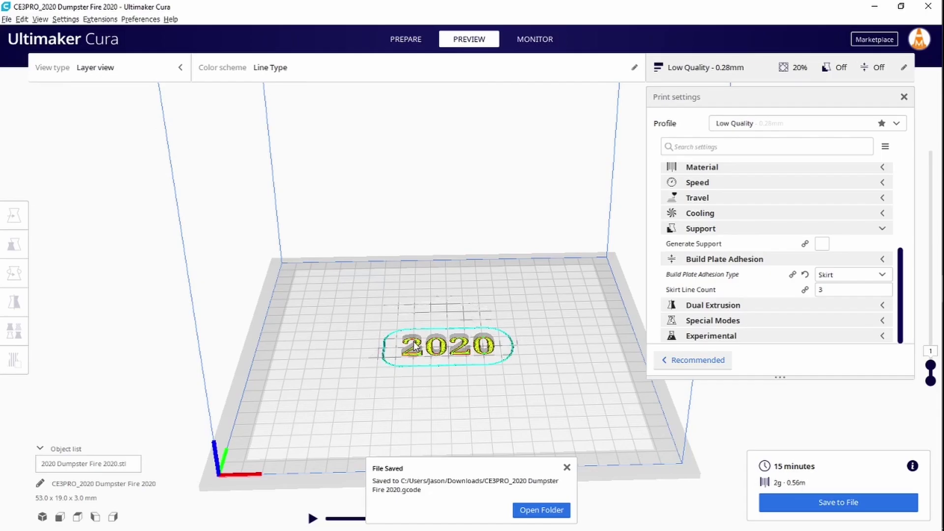
left_click(567, 468)
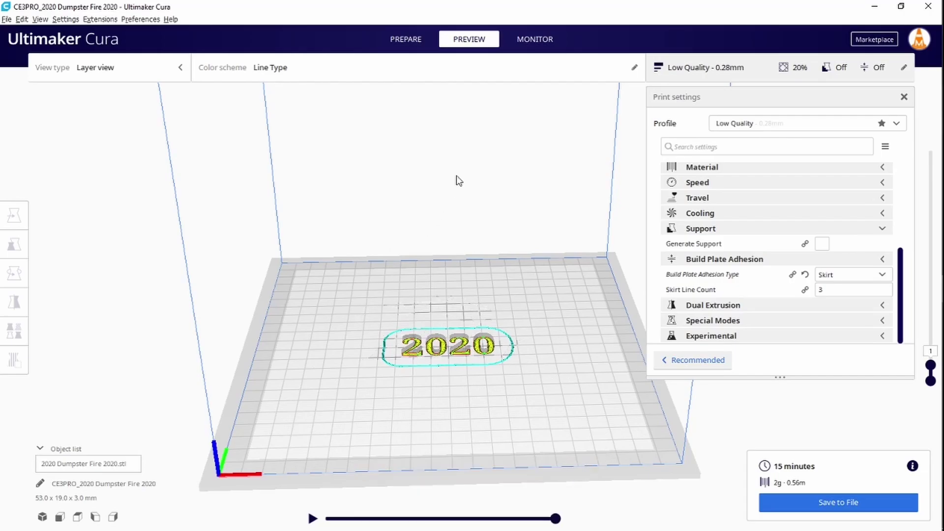
left_click(408, 39)
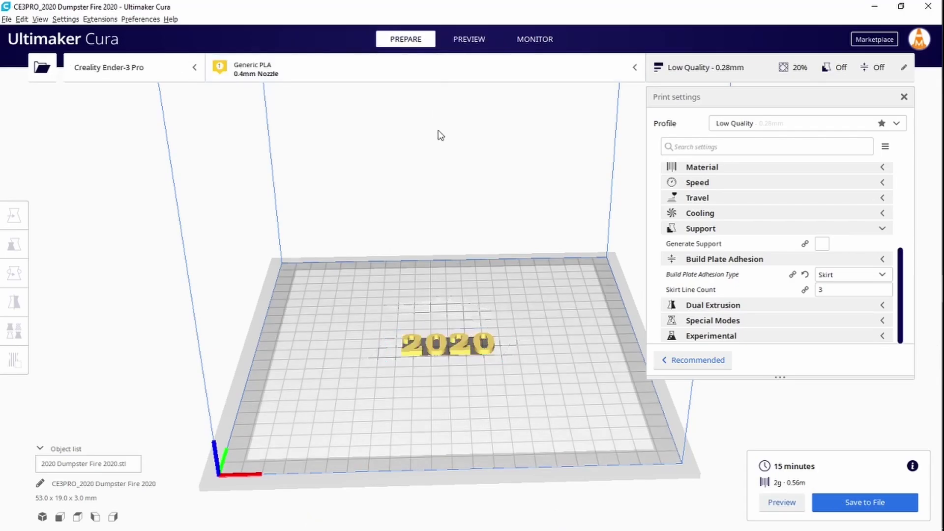
left_click(434, 358)
key("Delete")
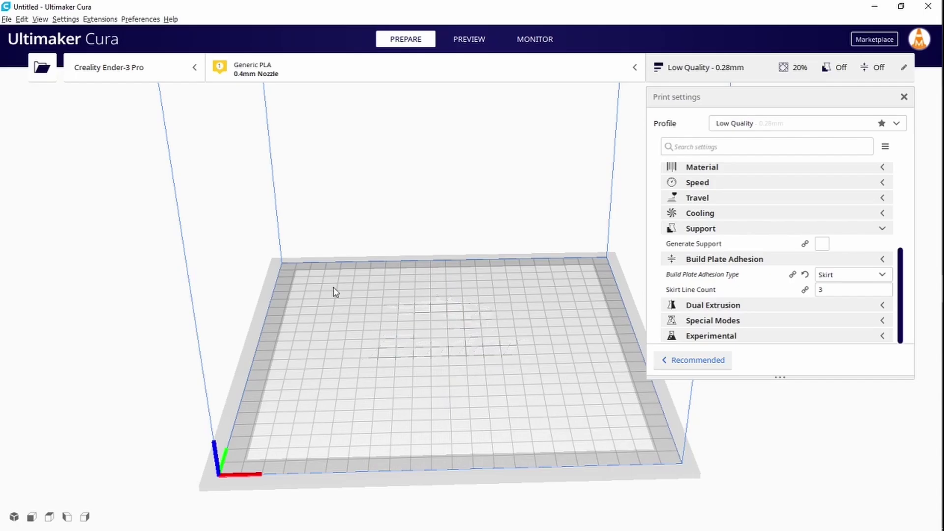
Switch back to Tinkercad and export only the green dumpster as an STL file.
key("alt+Tab")
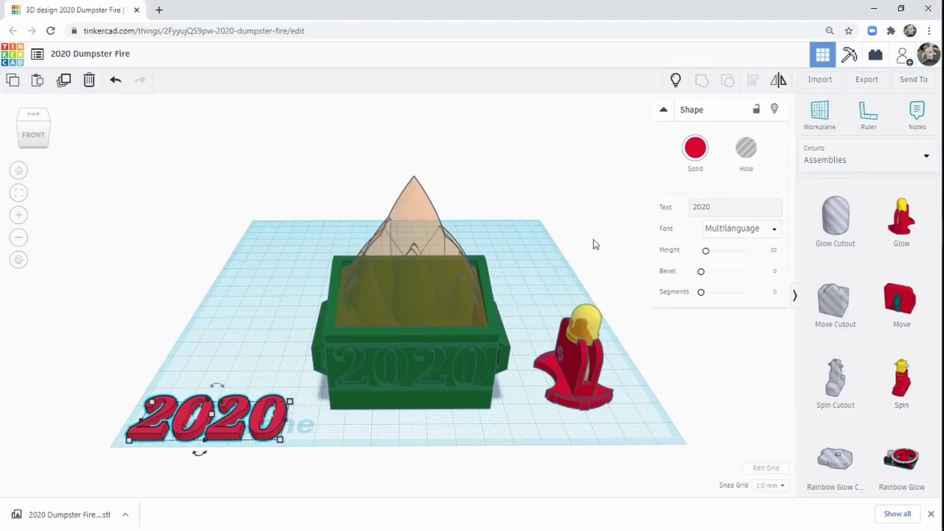
left_click(450, 402)
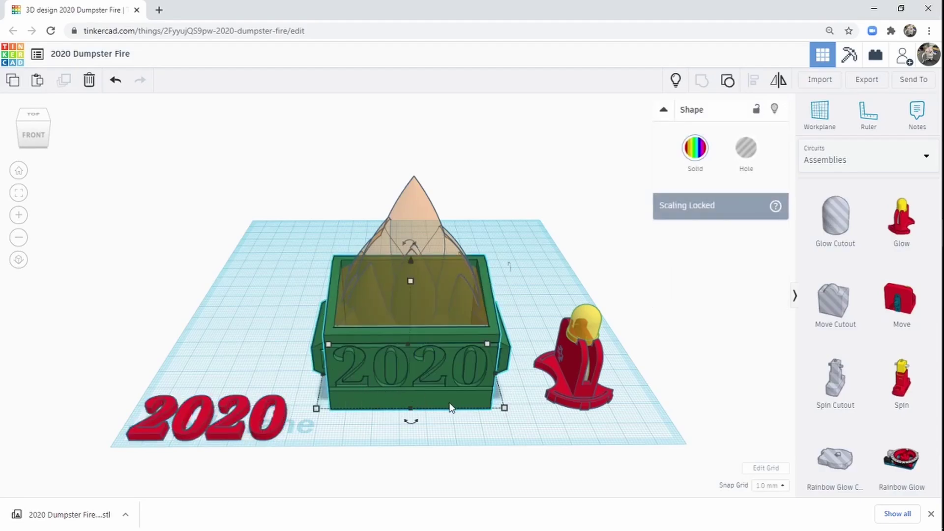
left_click(870, 82)
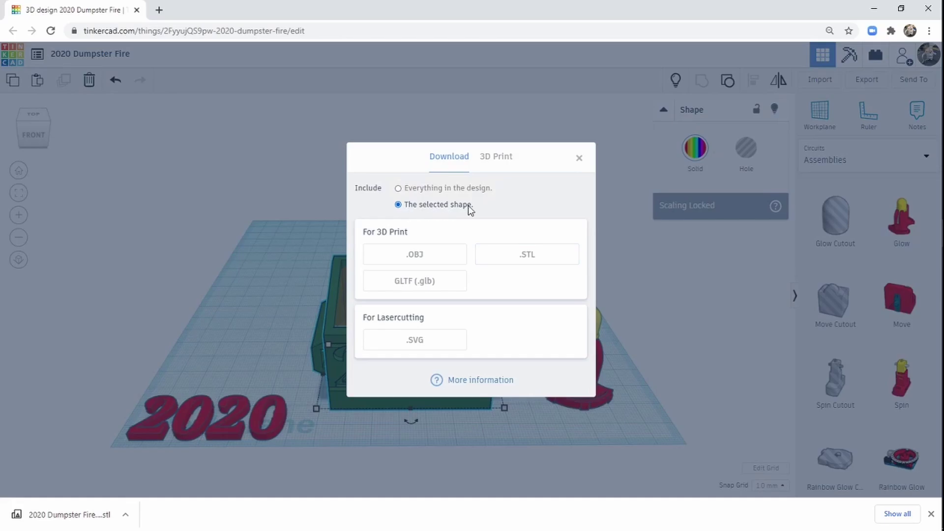
left_click(529, 256)
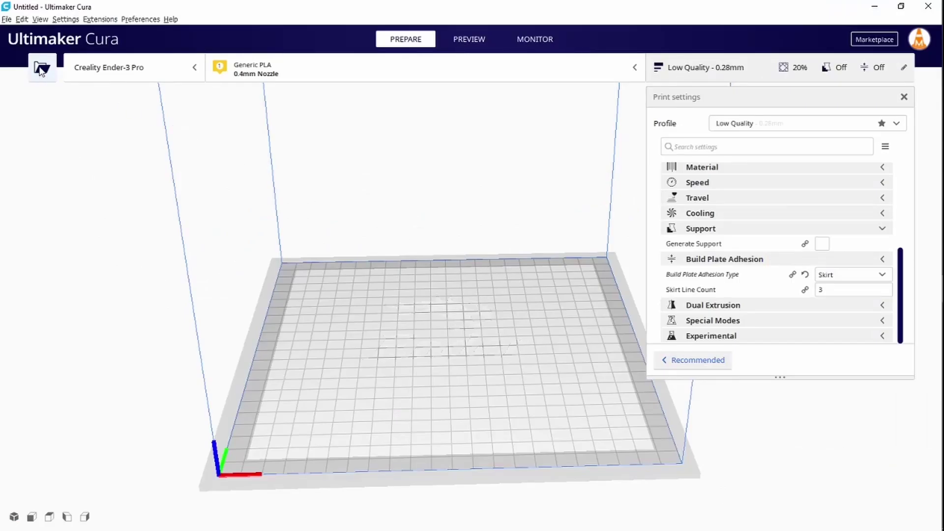
Rename the newly exported 2020 Dumpster Fire (1).stl in Downloads to 2020 Dumpster Fire LAMP BODY.stl while choosing a file to open.
left_click(41, 66)
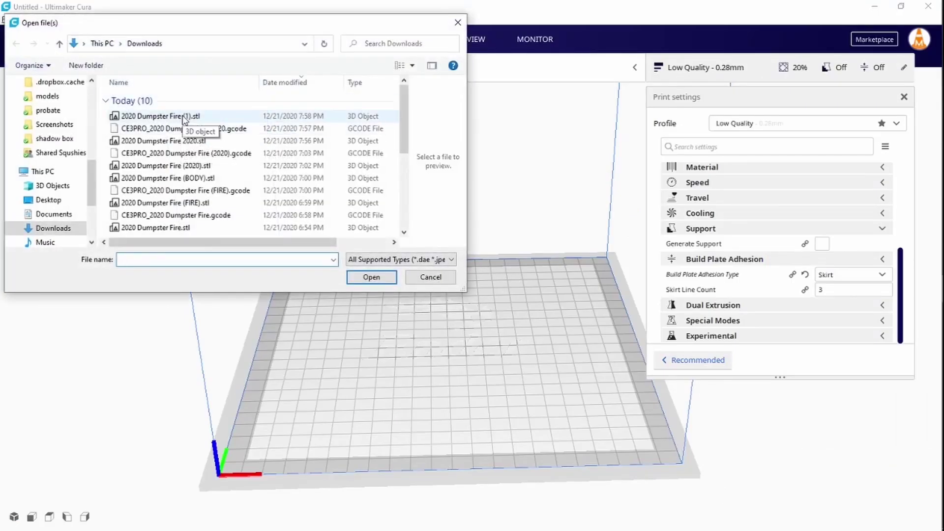
left_click(183, 118)
left_click(188, 117)
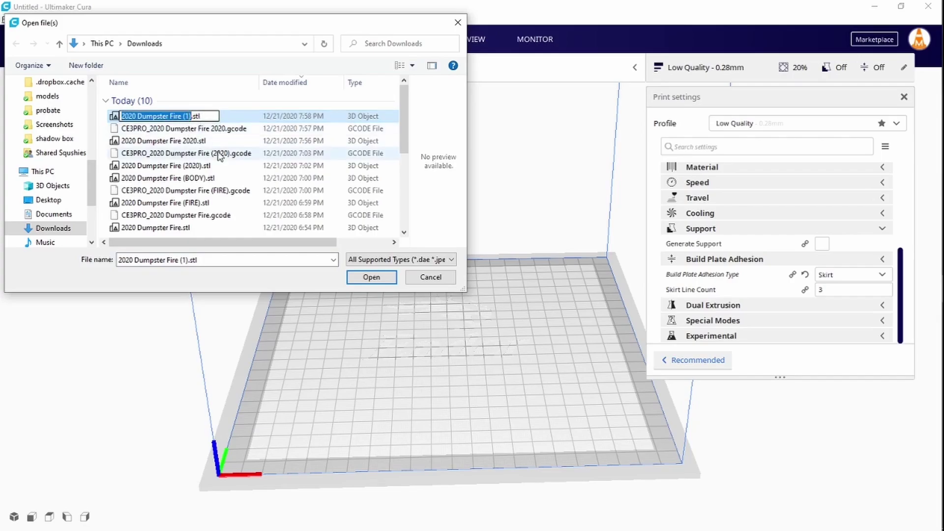
key("Right")
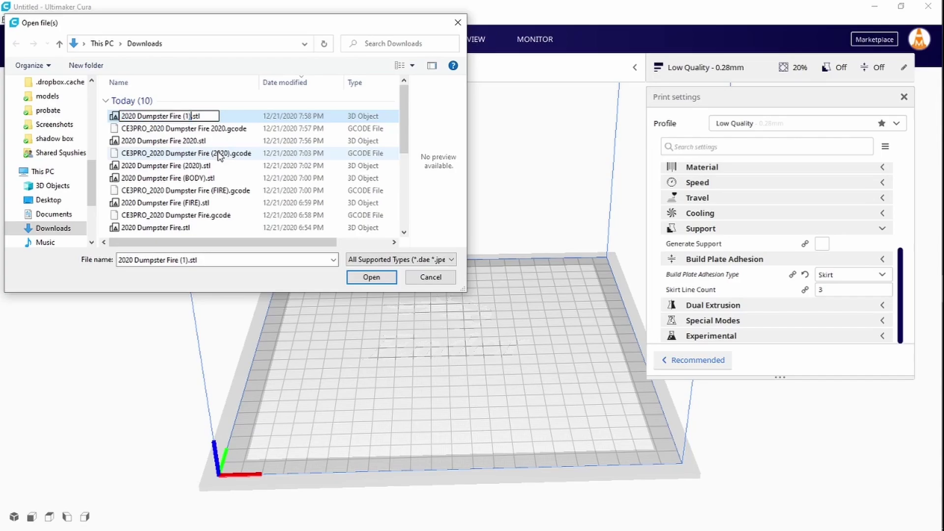
key("BackSpace")
key("BackSpace")
key("BackSpace")
type("IAMP")
key("BackSpace")
key("BackSpace")
key("BackSpace")
key("BackSpace")
type("LAP BODY")
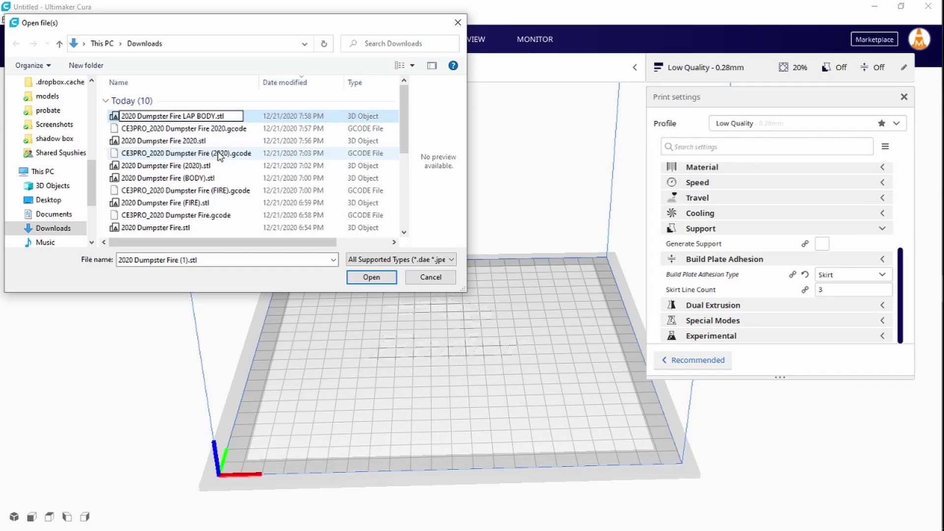
type("M")
key("Return")
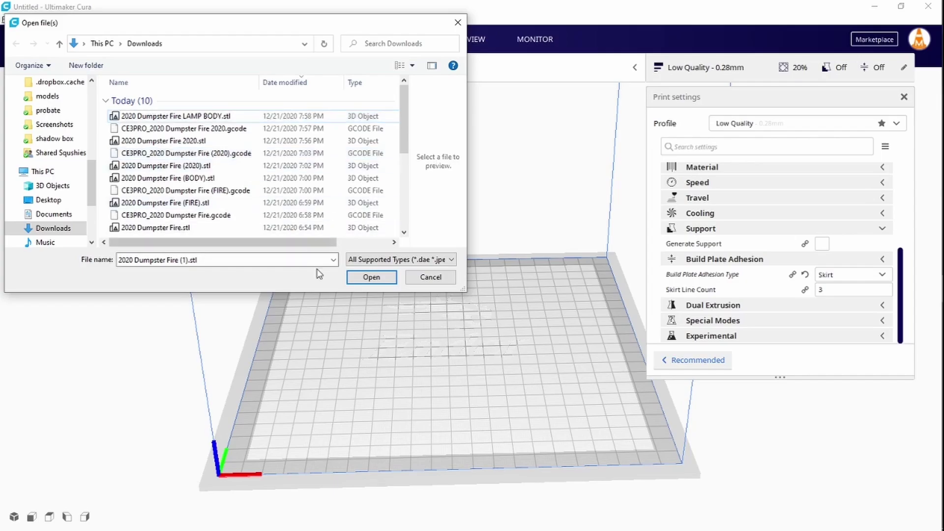
Load 2020 Dumpster Fire LAMP BODY.stl onto the build plate.
left_click(364, 277)
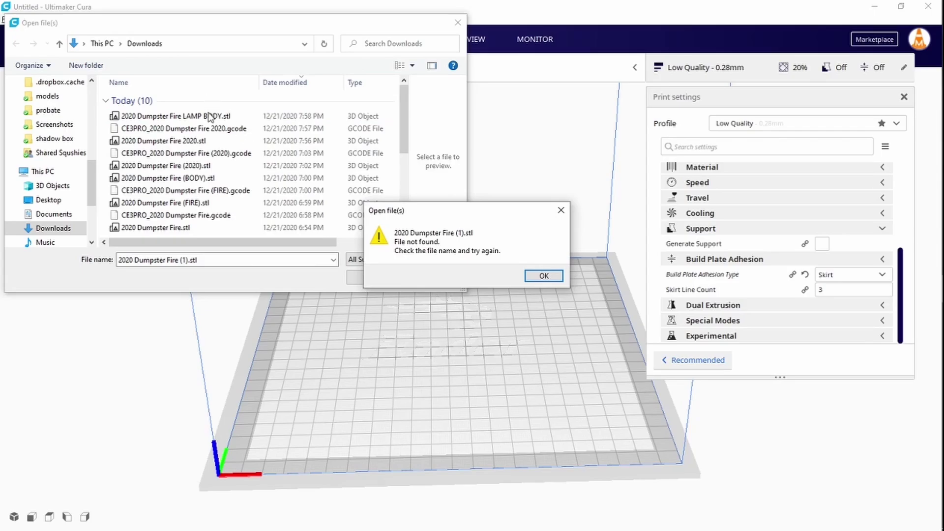
left_click(208, 116)
left_click(544, 276)
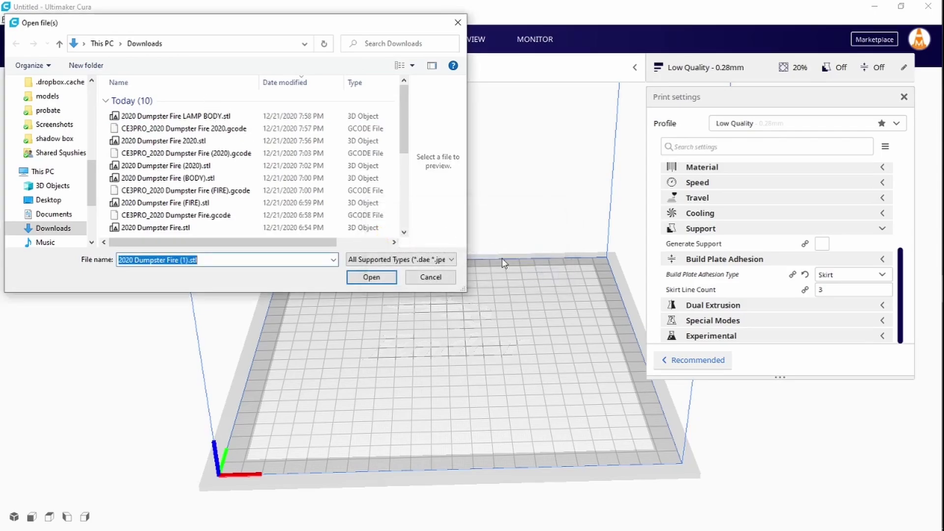
left_click(211, 116)
left_click(379, 280)
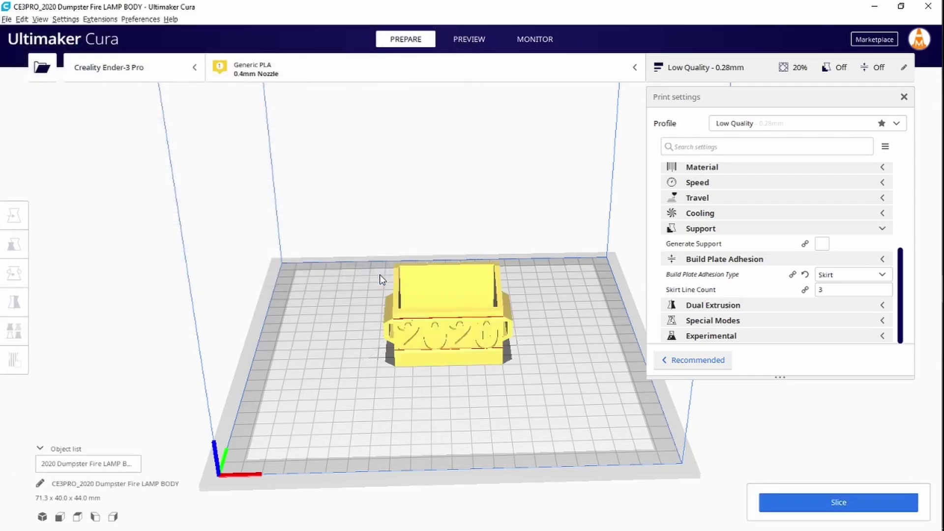
Enable support generation for the dumpster and switch the print profile to Standard Quality - 0.2 mm.
right_click_drag(356, 343, 426, 352)
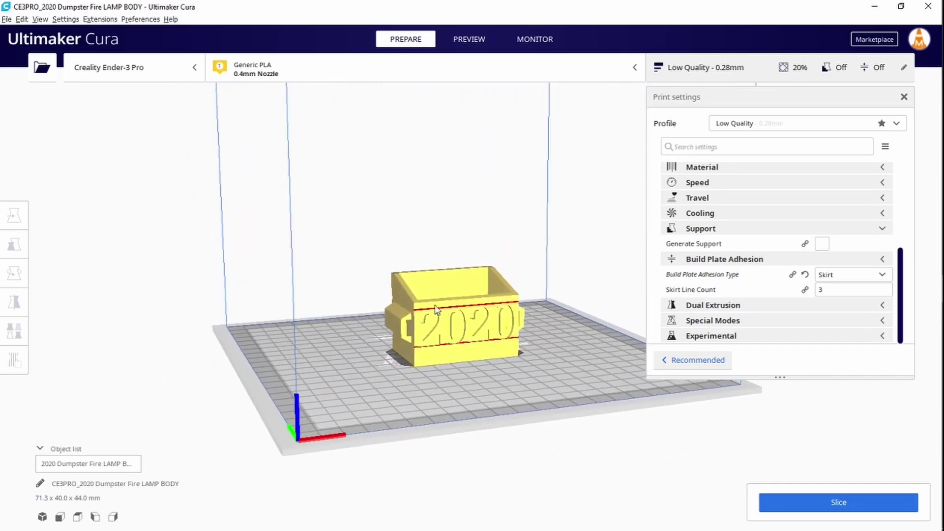
left_click(829, 247)
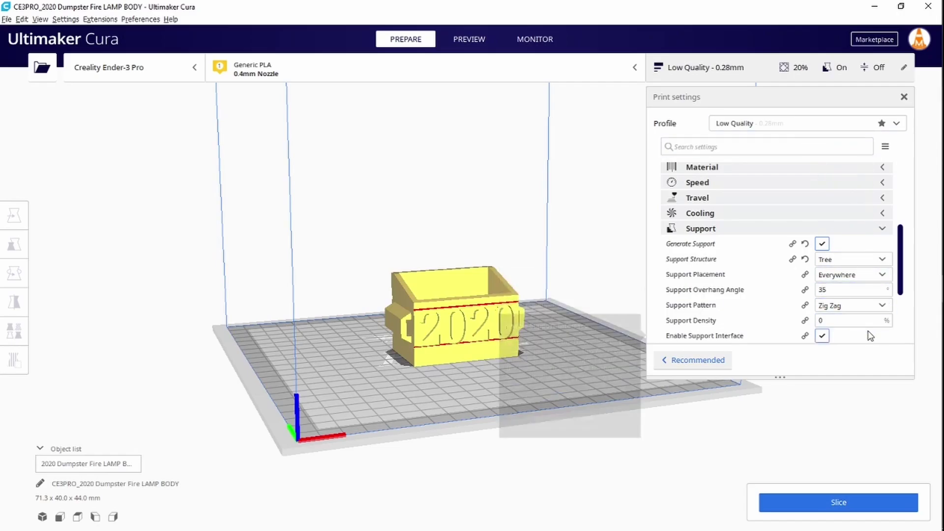
scroll(904, 243, "up", 2)
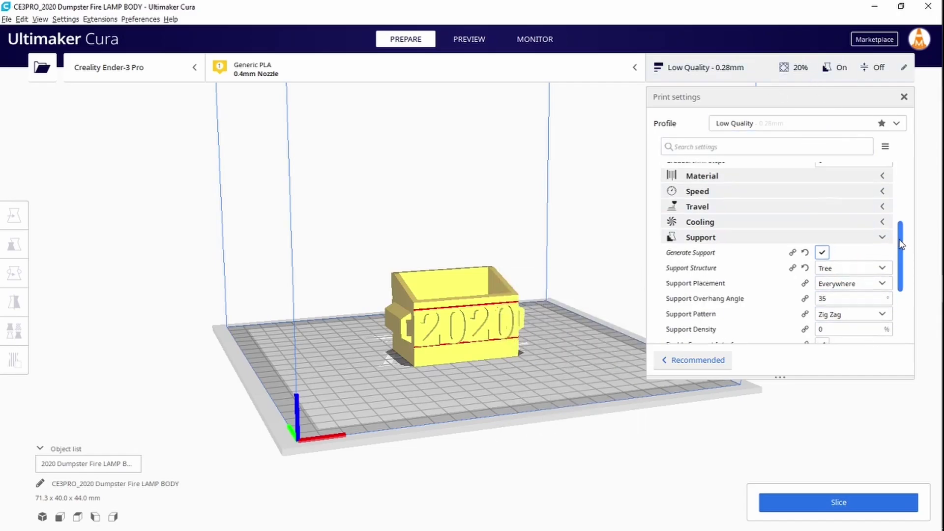
left_click(903, 127)
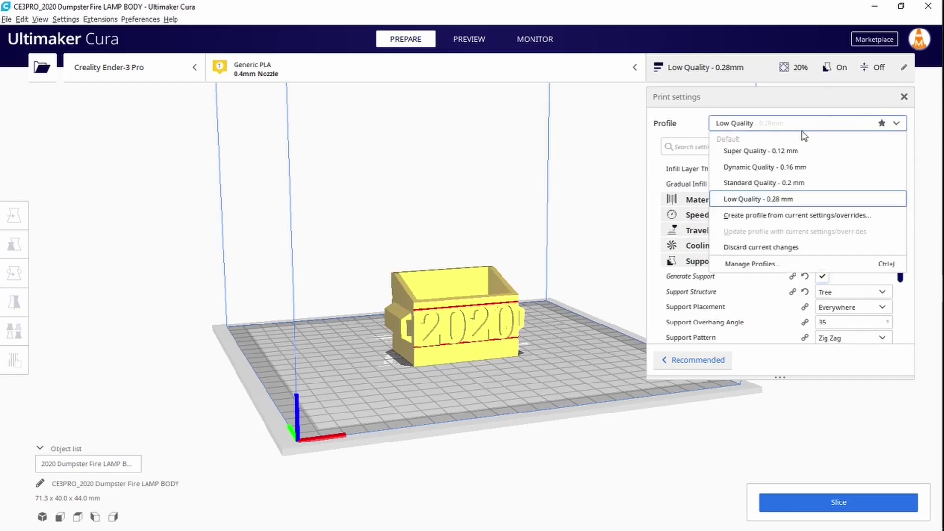
left_click(773, 184)
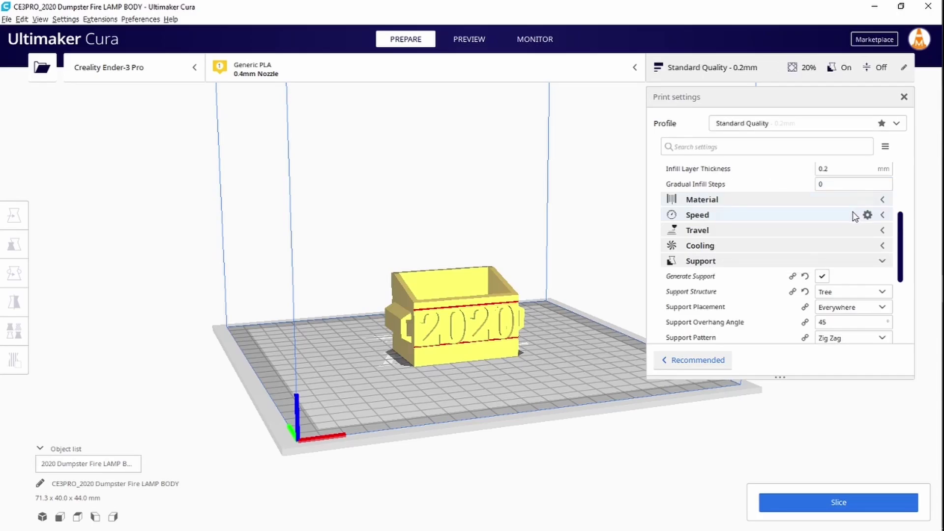
Set the support overhang angle to 50°.
left_click(830, 322)
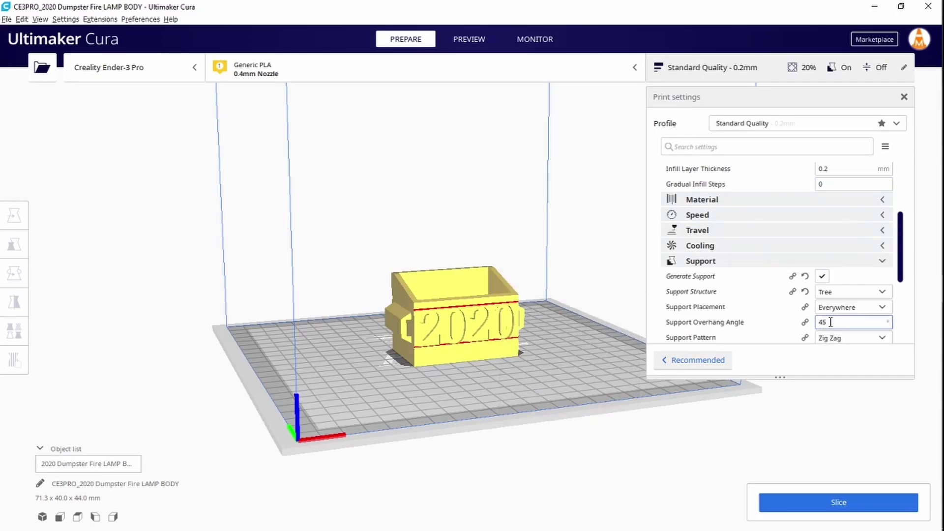
double_click(829, 322)
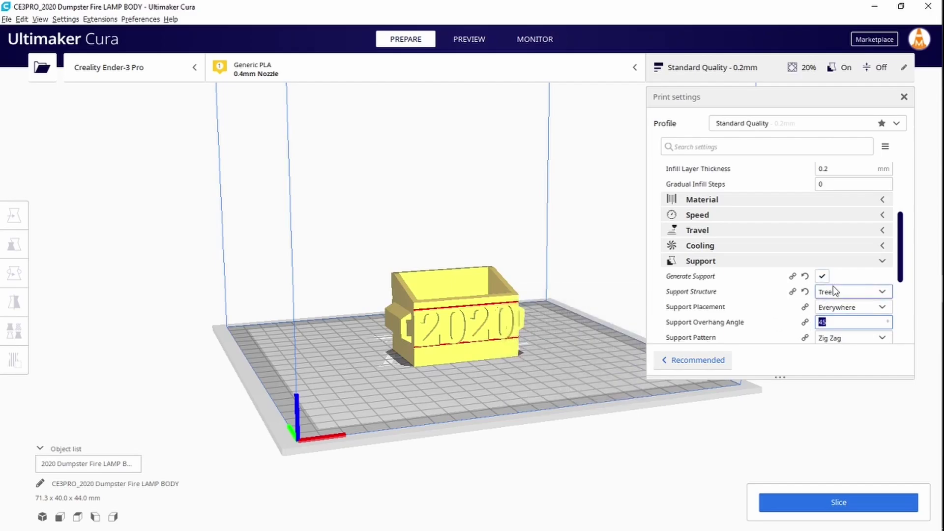
type("50")
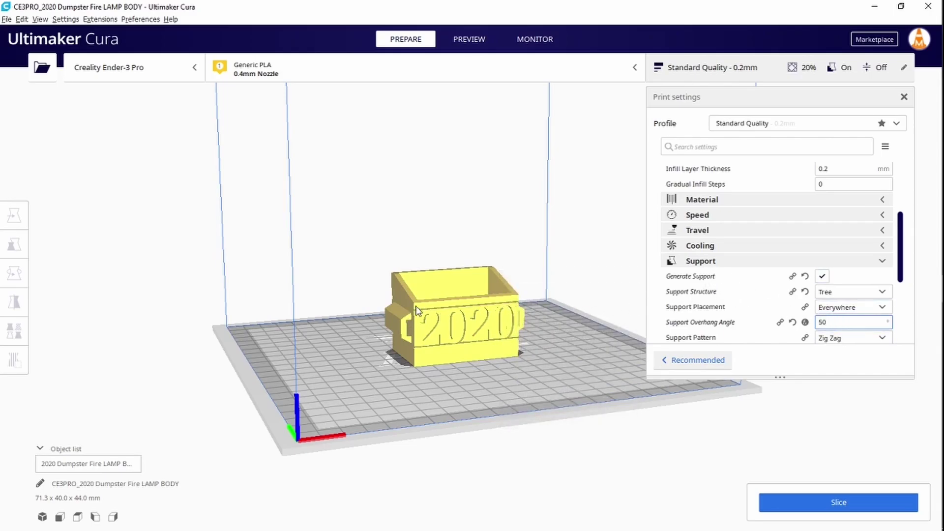
Inspect the highlighted overhangs on the dumpster's side handles and recessed 2020 text from below and from the front.
right_click_drag(382, 388, 447, 346)
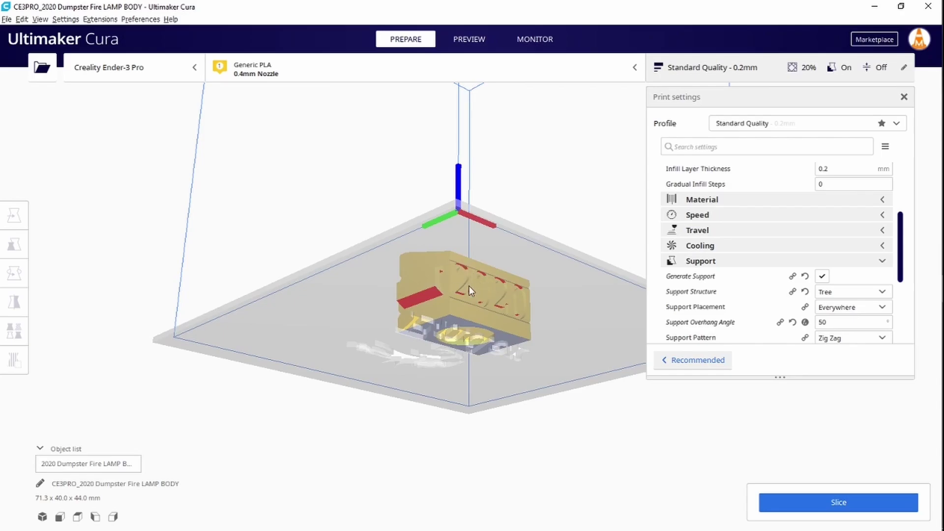
right_click_drag(468, 286, 379, 326)
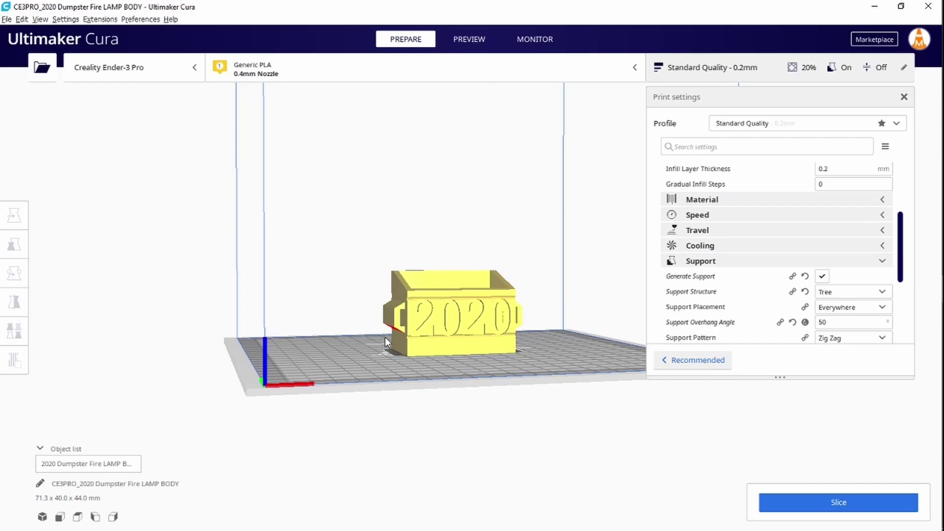
scroll(385, 337, "up", 5)
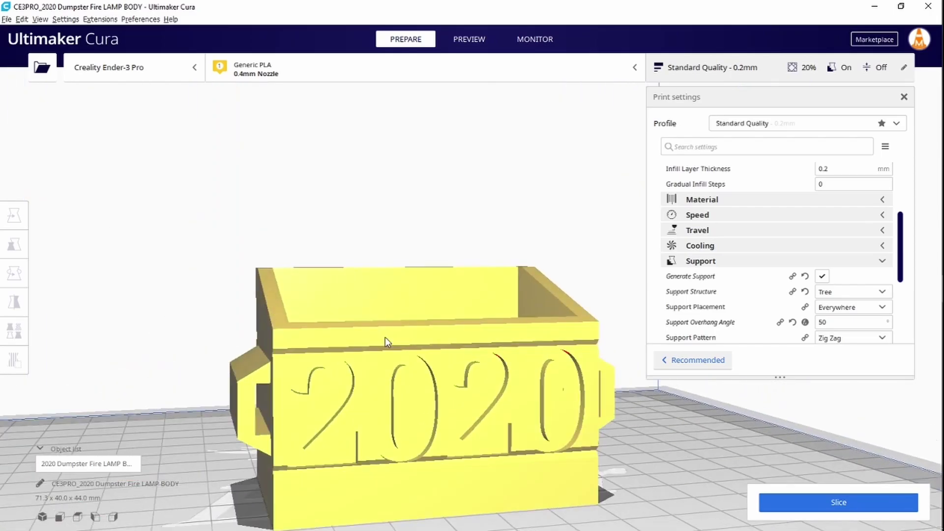
right_click_drag(385, 338, 408, 328)
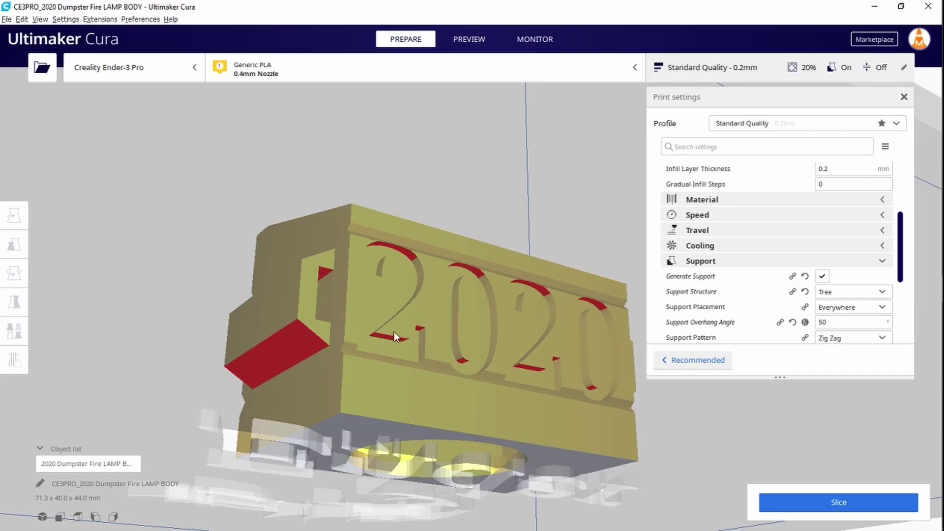
right_click_drag(397, 343, 361, 346)
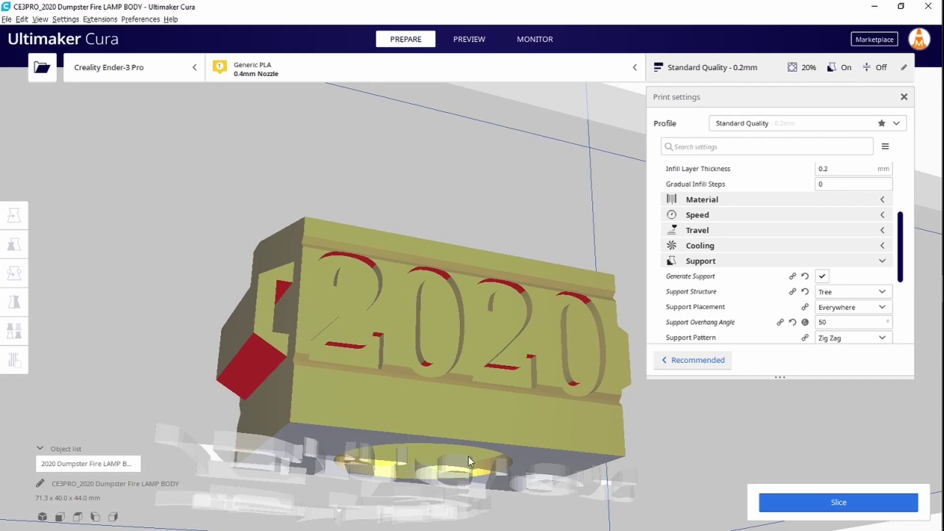
right_click_drag(445, 313, 372, 361)
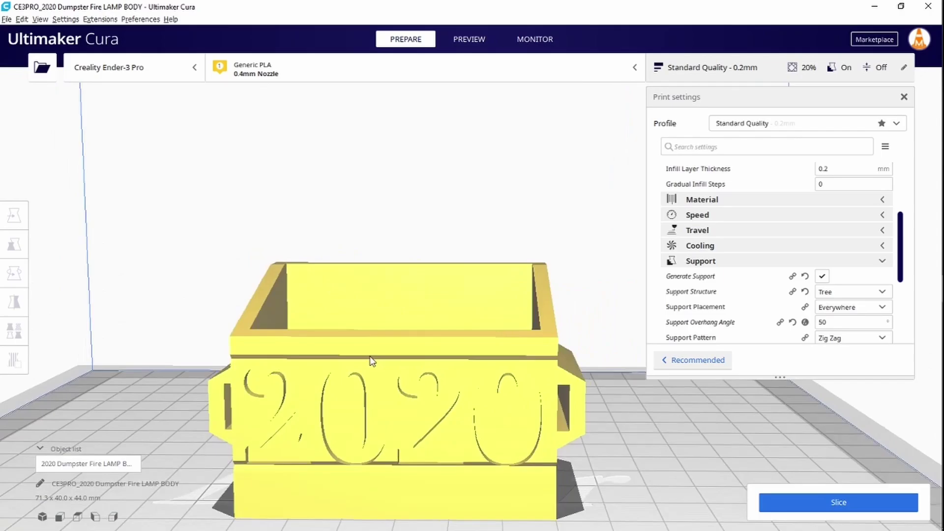
right_click_drag(291, 372, 368, 352)
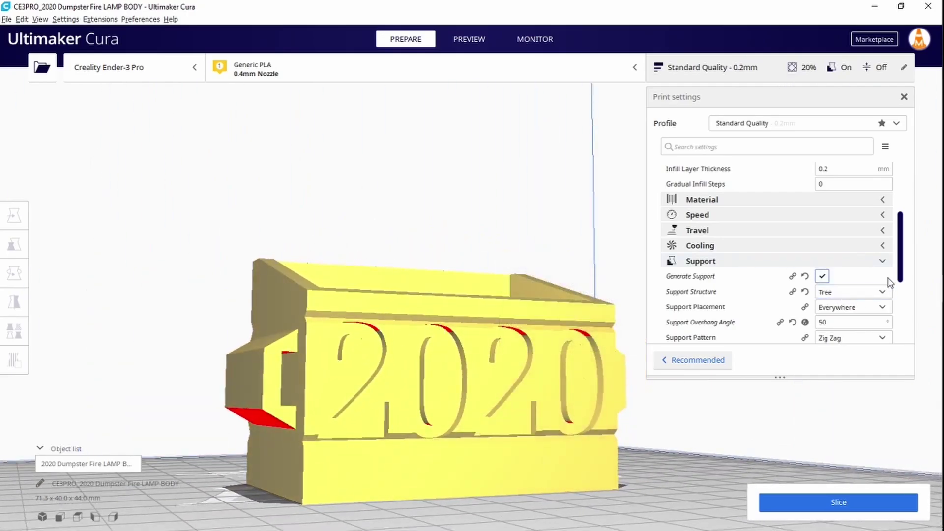
Restrict the support placement to Touching Buildplate.
left_click_drag(901, 269, 905, 295)
left_click(852, 244)
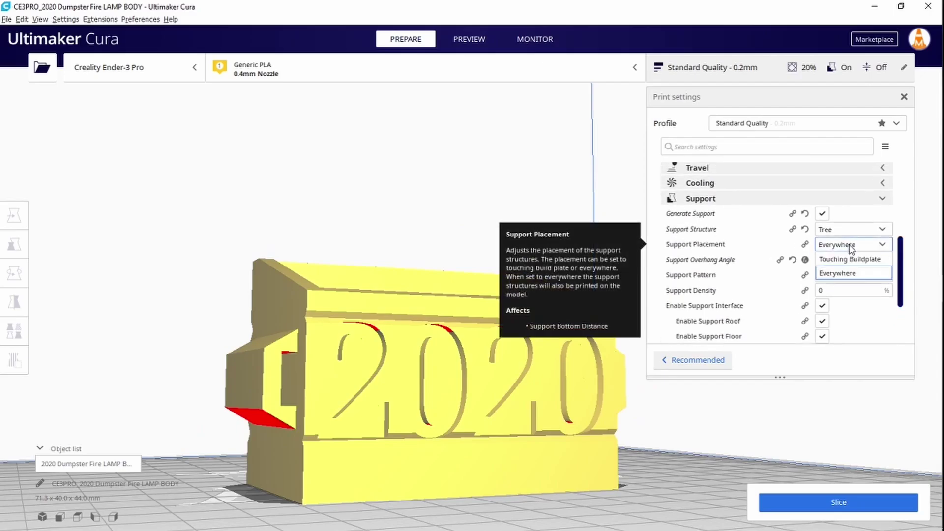
left_click(851, 256)
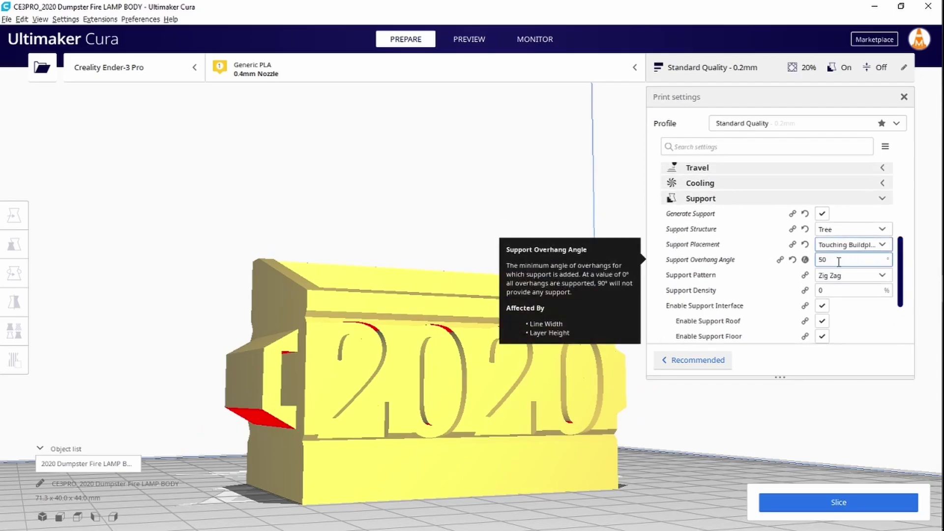
Recheck the dumpster's overhangs and reset the support structure to Normal.
right_click_drag(416, 419, 243, 372)
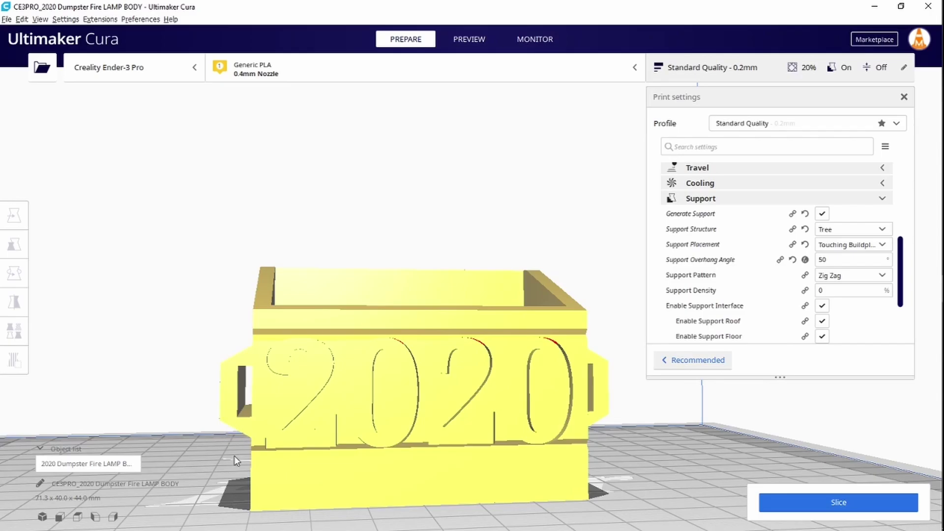
right_click_drag(234, 455, 308, 434)
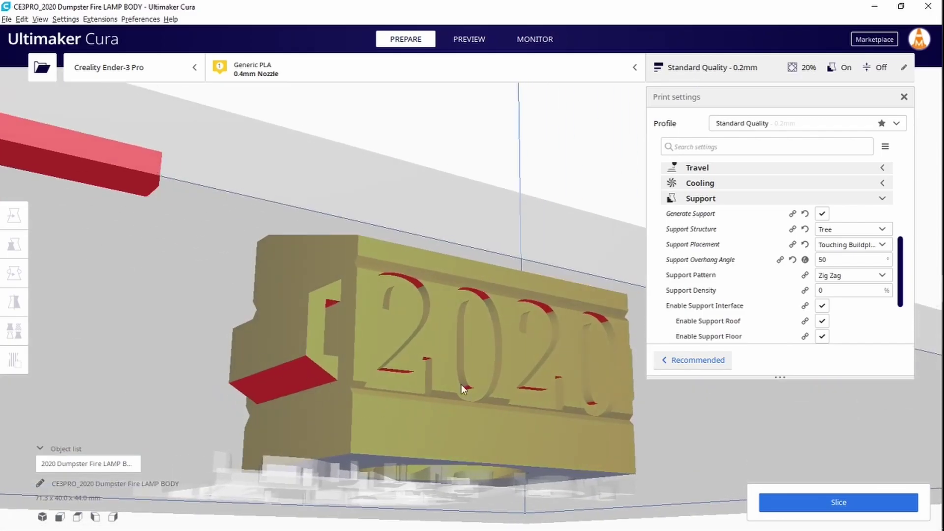
right_click_drag(461, 385, 418, 391)
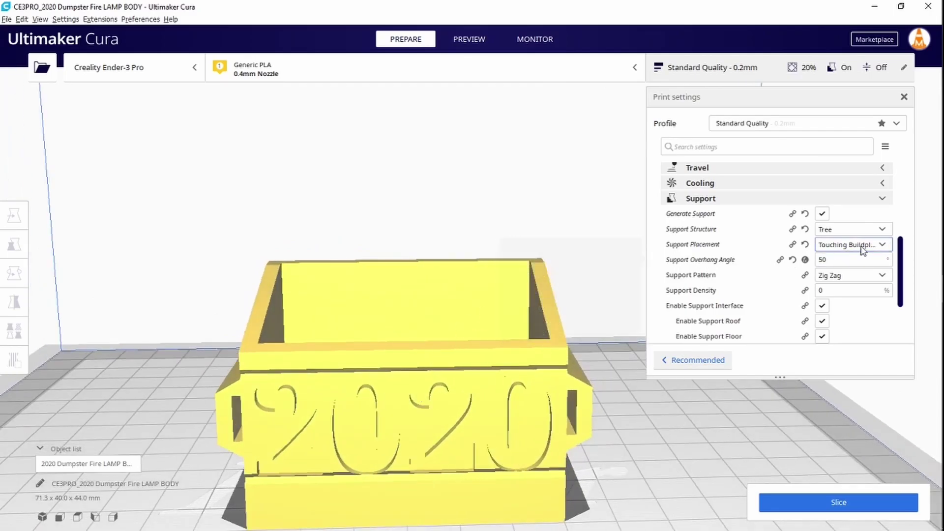
left_click(883, 230)
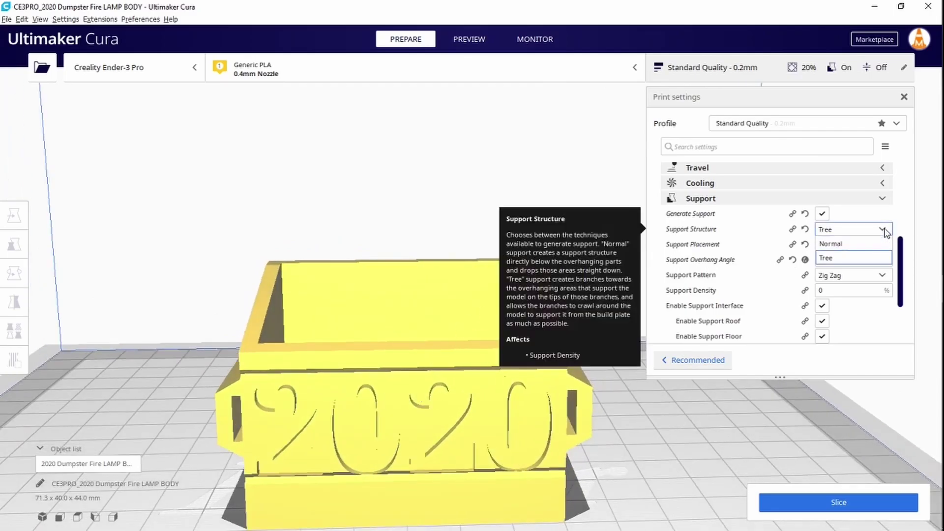
left_click(805, 230)
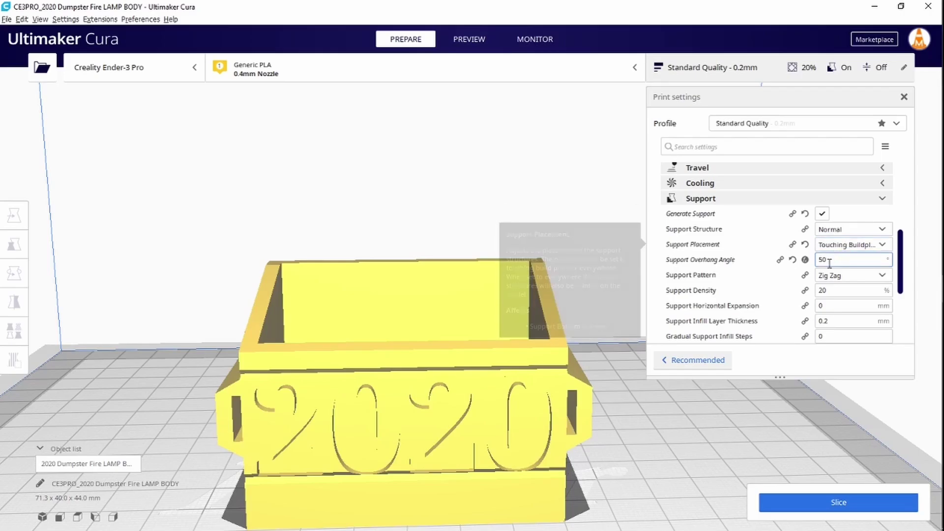
Slice the lamp body and preview its layers, checking the supports under the side handles and the 2020 recesses.
left_click(827, 507)
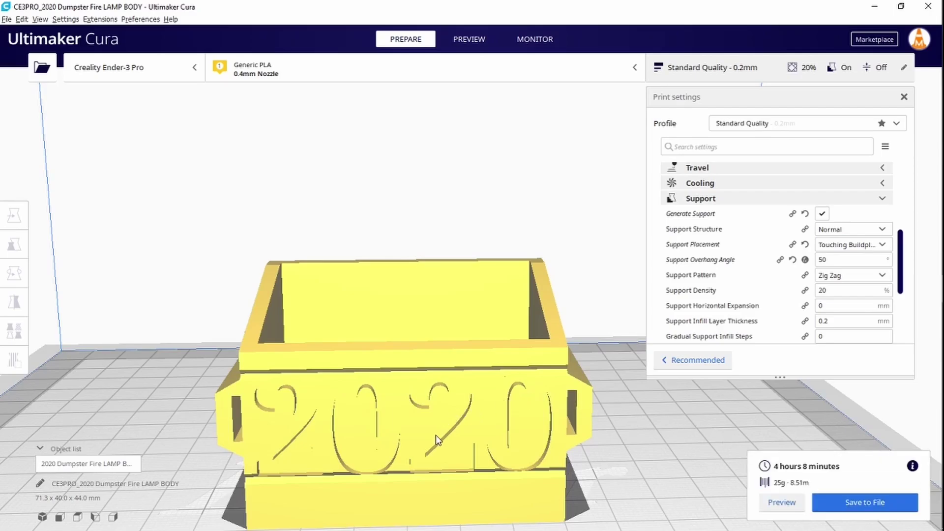
middle_click_drag(434, 427, 554, 361)
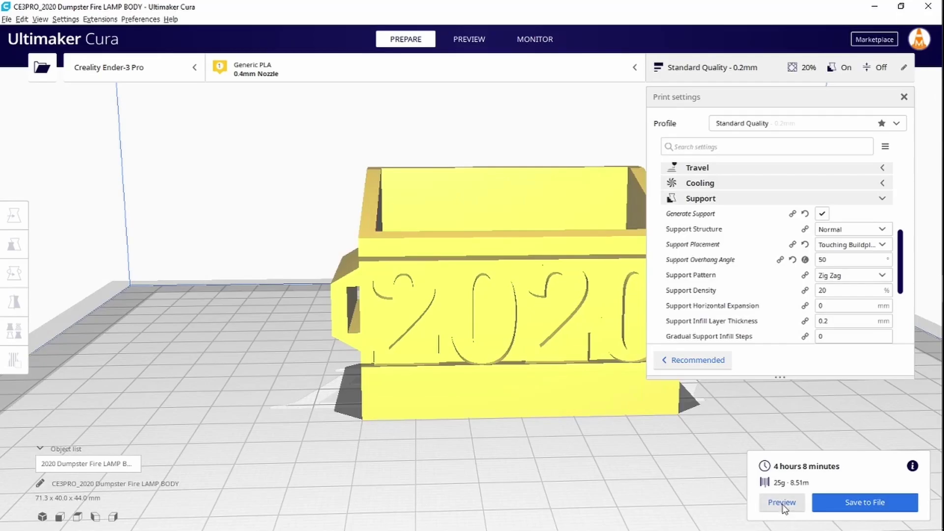
right_click_drag(446, 424, 467, 400)
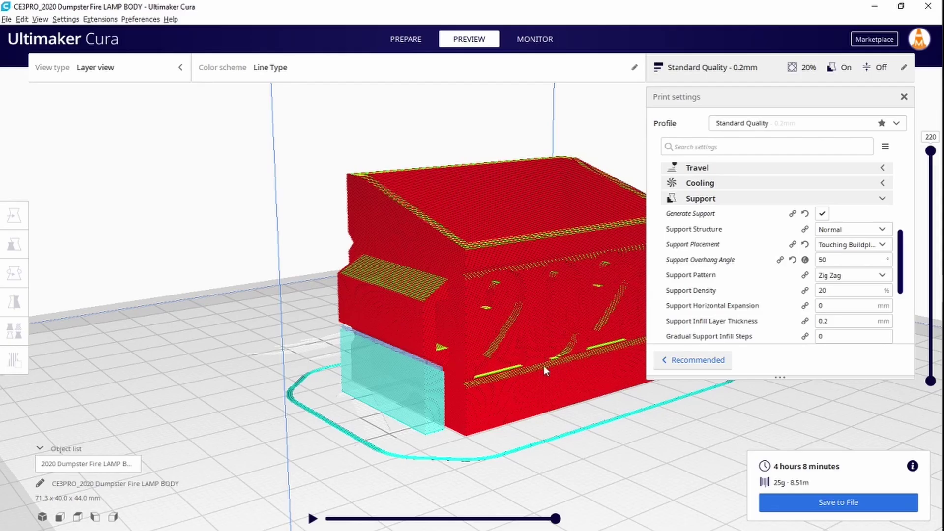
right_click_drag(543, 365, 408, 328)
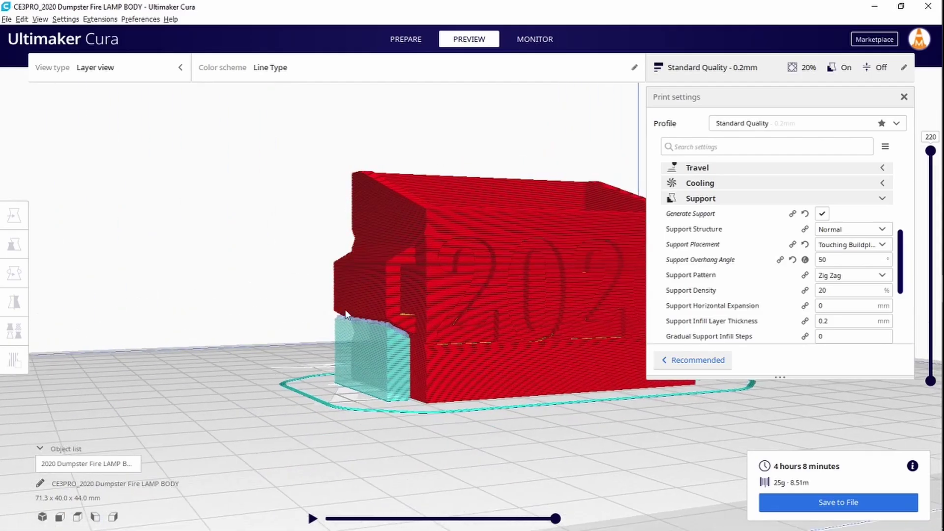
right_click_drag(527, 344, 728, 334)
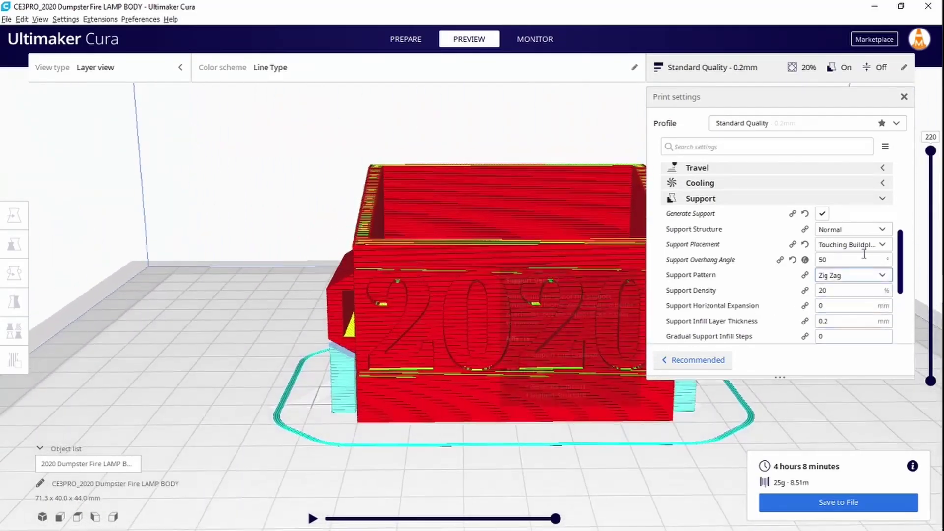
Check the lamp body's layers down to the first and save the G-code as CE3PRO_2020 Dumpster Fire LAMP BODY.gcode in Downloads.
left_click_drag(925, 149, 926, 263)
right_click_drag(513, 359, 446, 343)
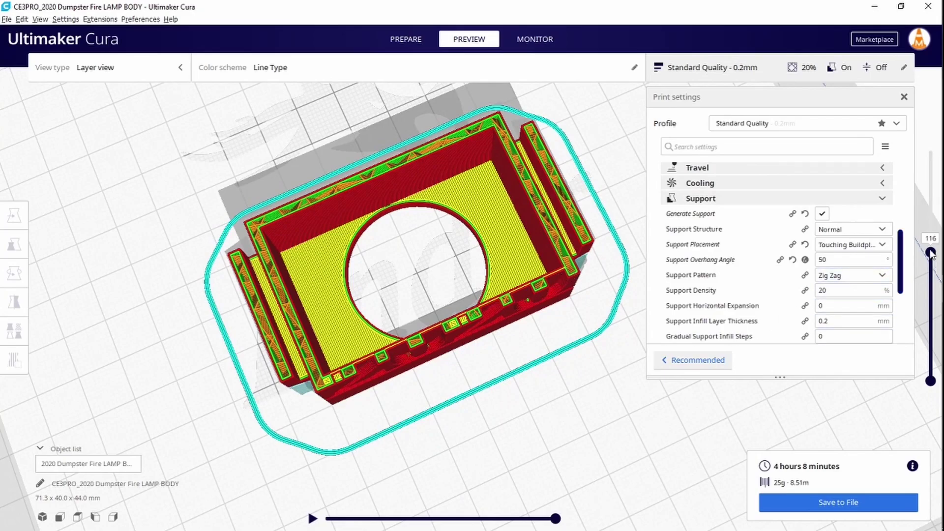
left_click_drag(931, 253, 930, 367)
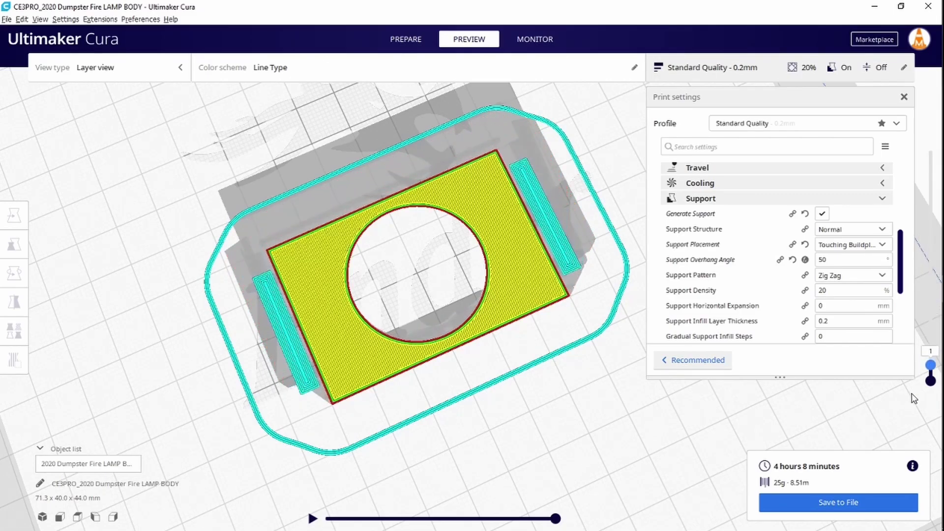
left_click(790, 497)
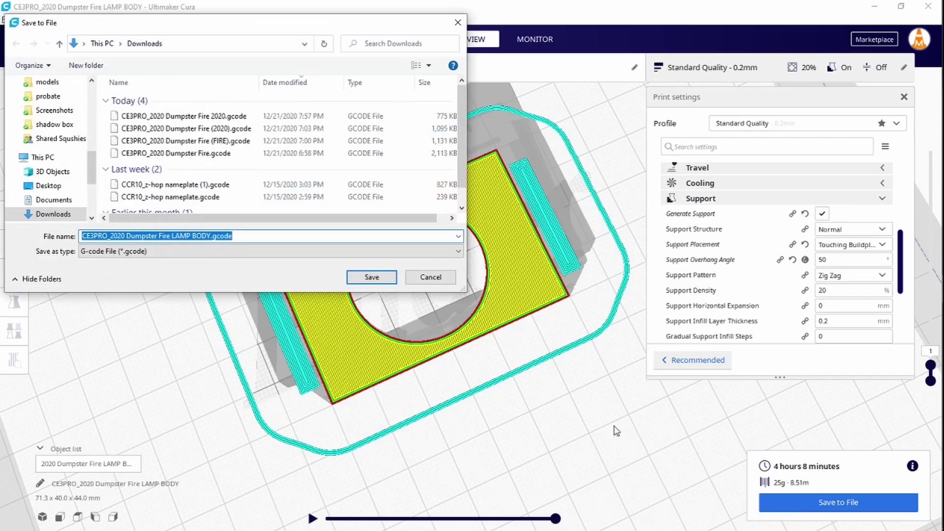
left_click(381, 279)
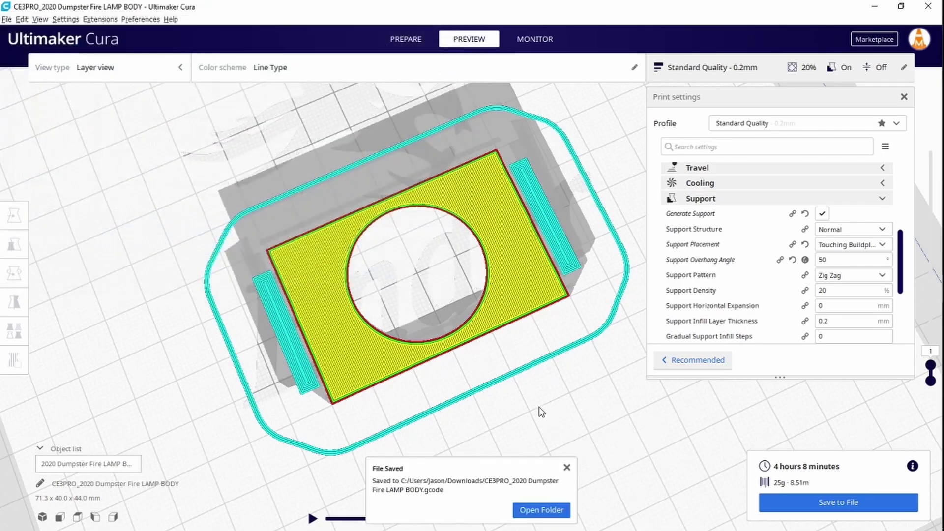
right_click_drag(539, 406, 595, 411)
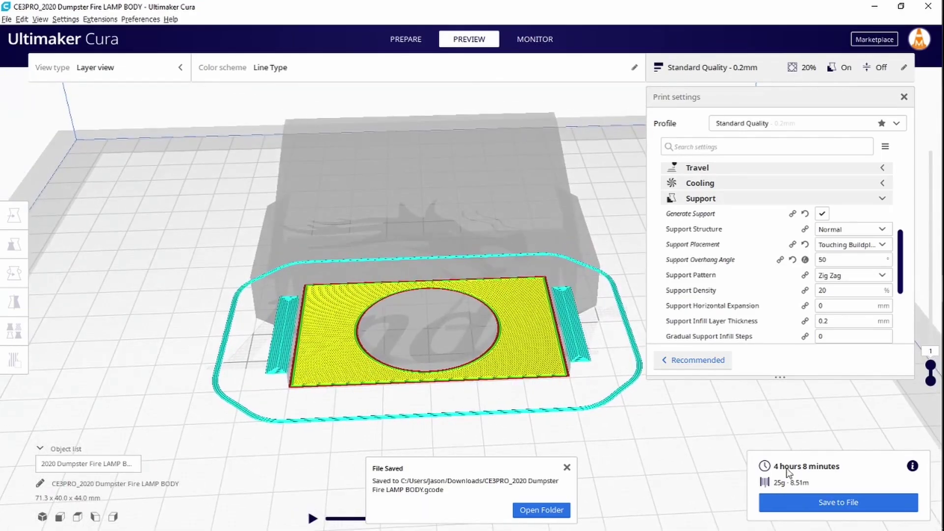
left_click(566, 468)
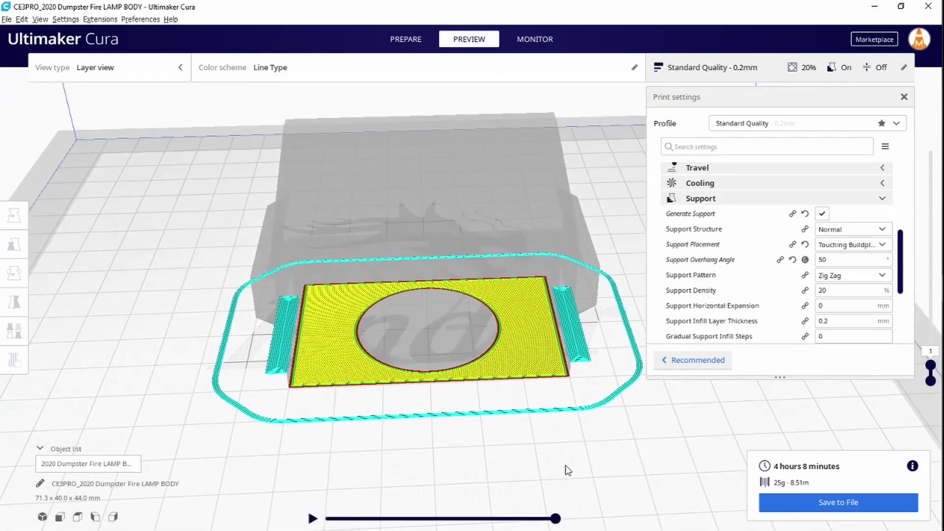
Delete the lamp body from the build plate and return to the Prepare stage.
left_click(411, 156)
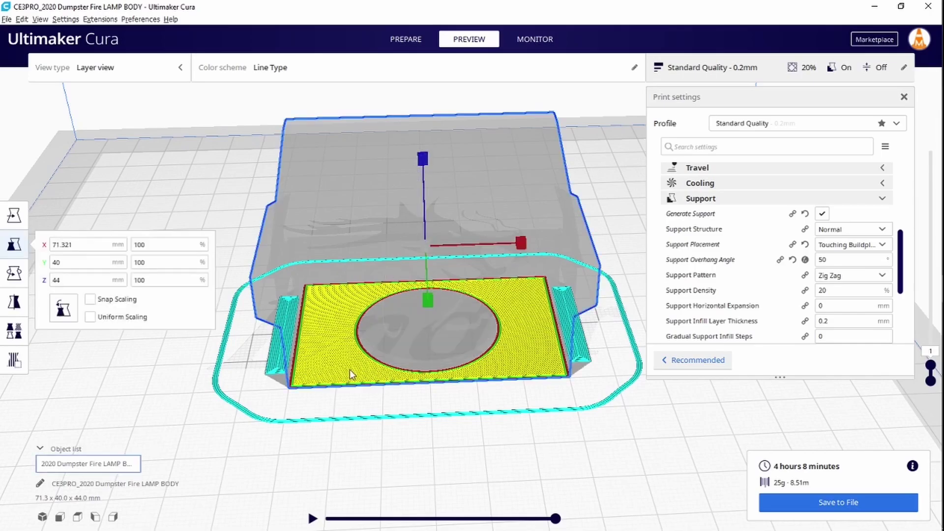
key("Delete")
left_click(406, 39)
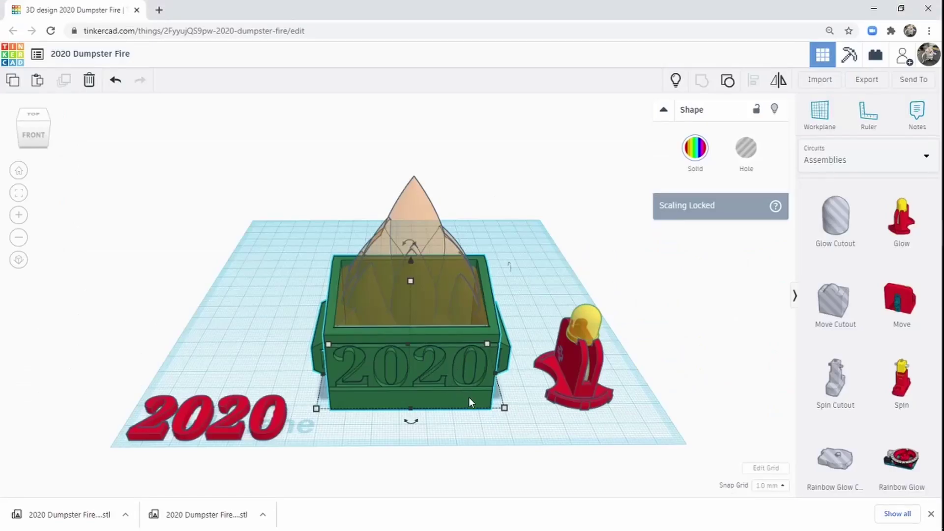
Switch to Tinkercad and export only the Glow circuit holder as an STL file.
left_click(559, 392)
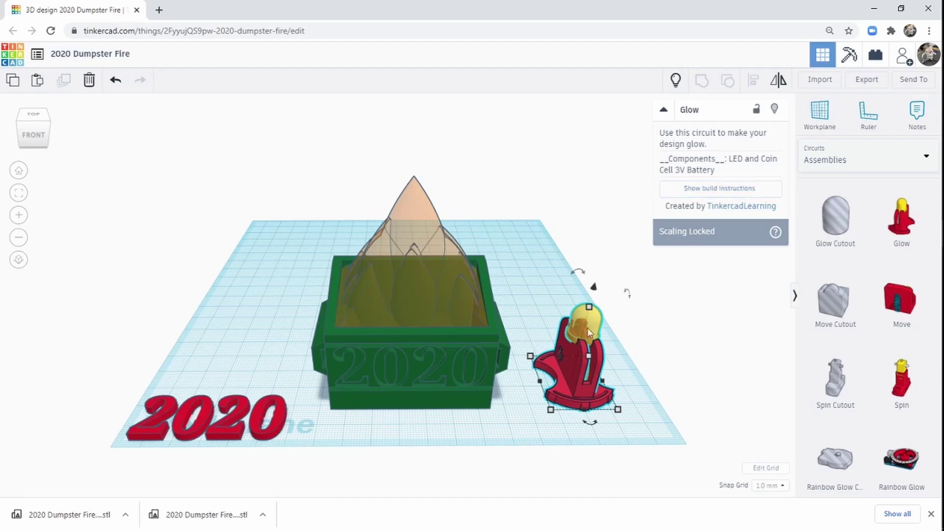
right_click_drag(615, 375, 535, 285)
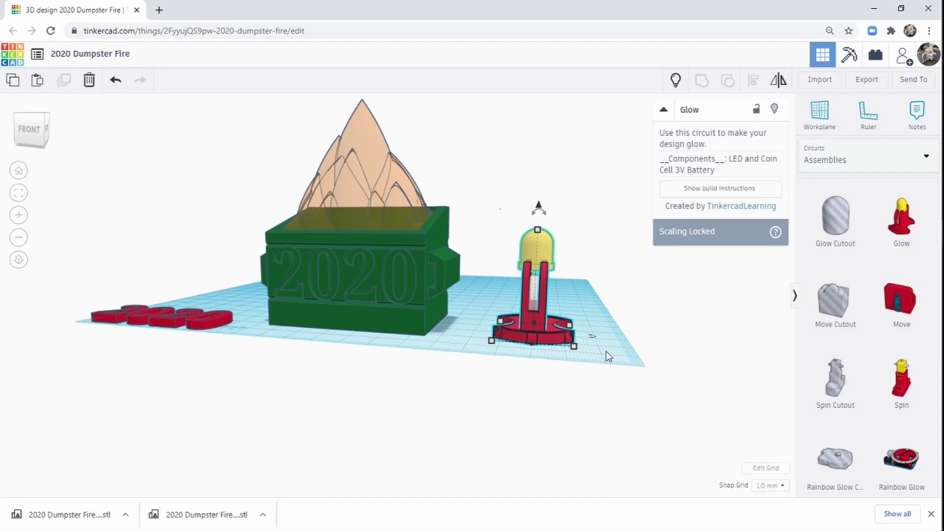
right_click_drag(608, 356, 684, 366)
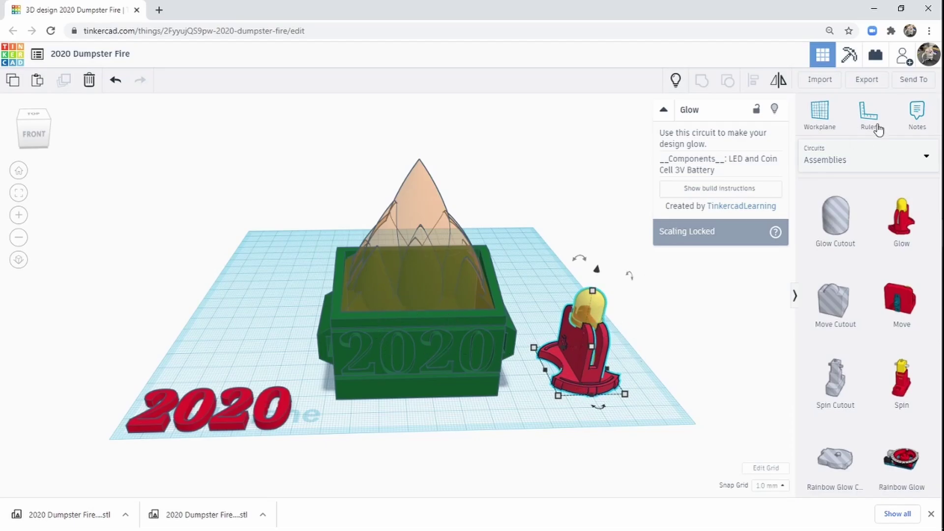
left_click(868, 80)
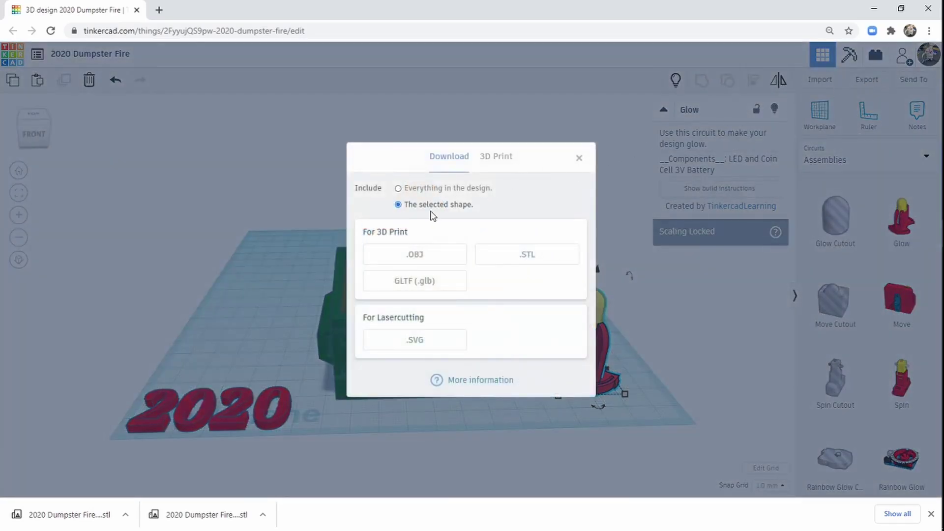
left_click(527, 256)
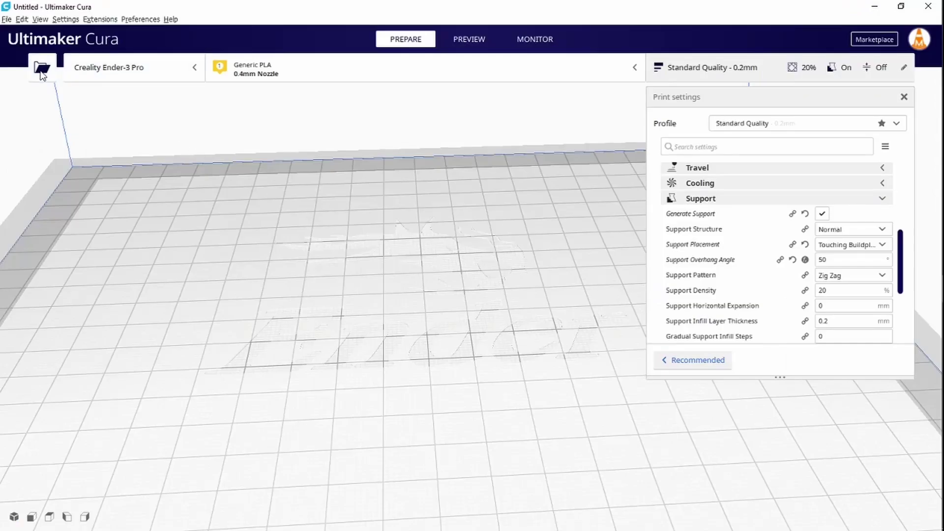
Switch to Cura and, while choosing a file to open, rename 2020 Dumpster Fire (1).stl to 2020 Dumpster Fire LED.stl.
left_click(42, 71)
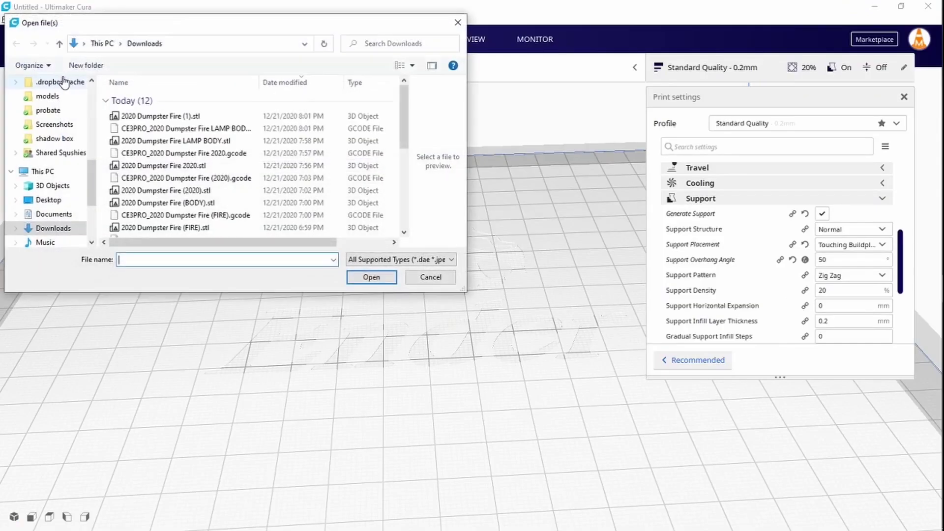
left_click(188, 118)
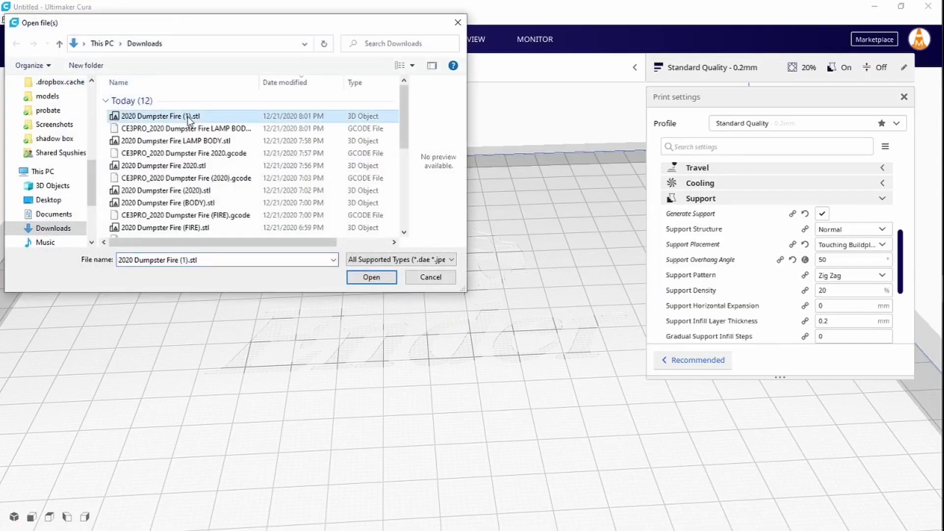
left_click(188, 117)
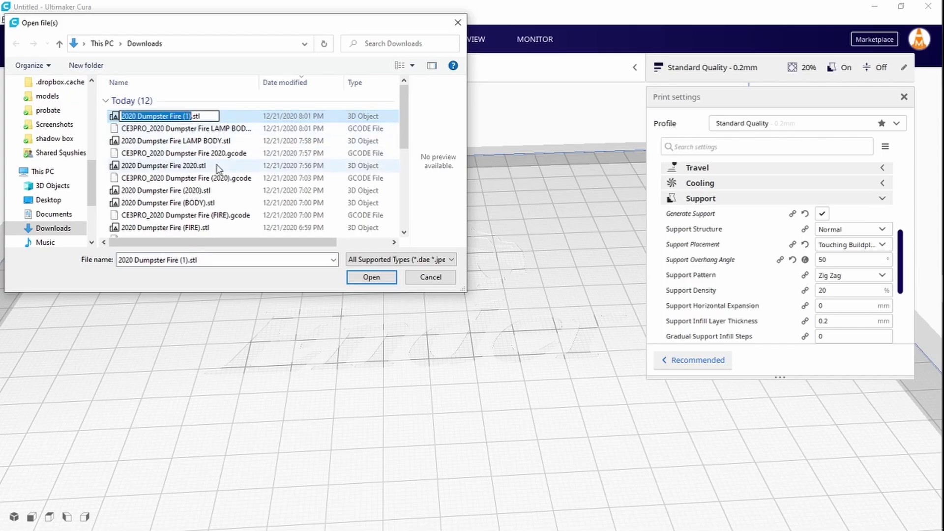
key("Right")
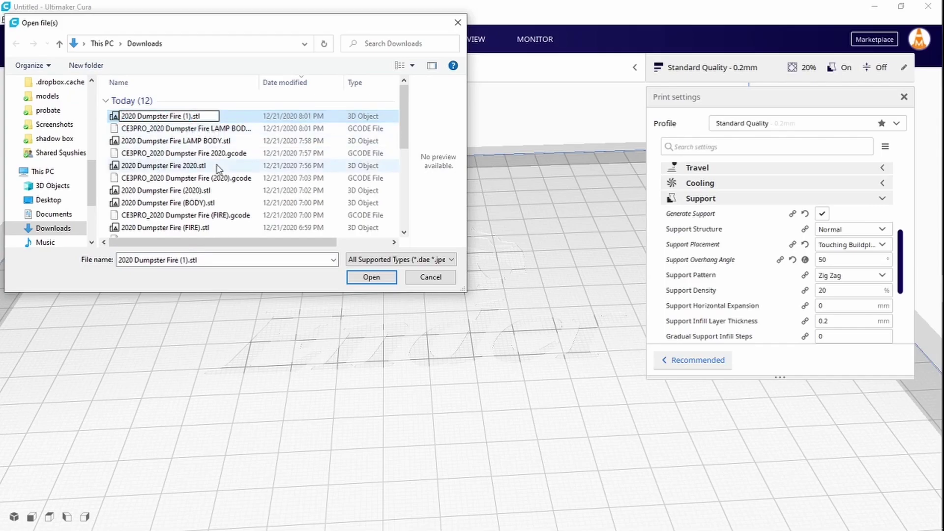
key("BackSpace")
key("BackSpace")
key("BackSpace")
type("LED")
key("Return")
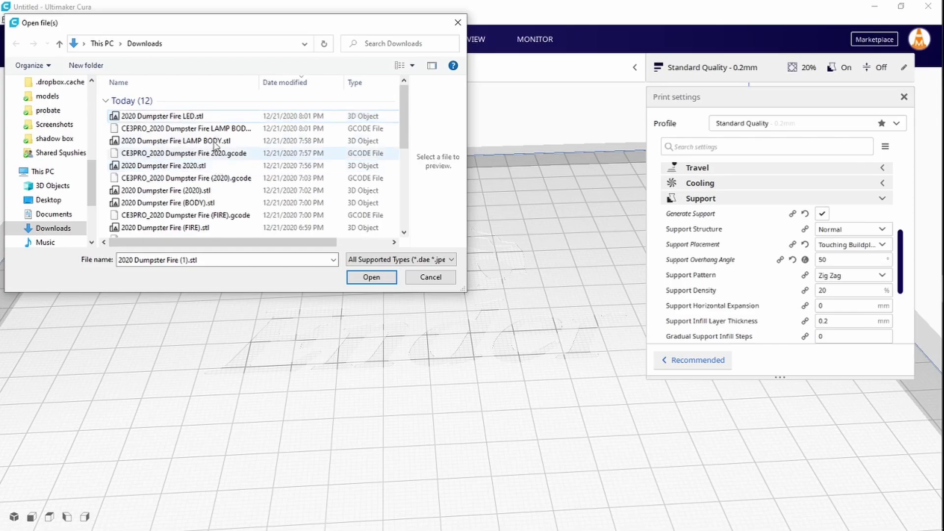
Load 2020 Dumpster Fire LED.stl onto the build plate and inspect the holder's orientation and overhangs.
left_click(189, 116)
left_click(371, 278)
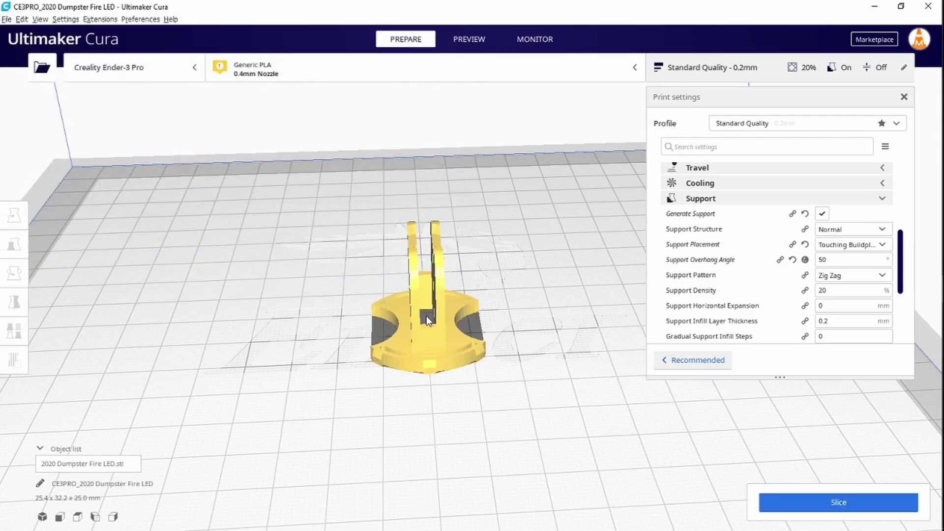
right_click_drag(458, 323, 476, 434)
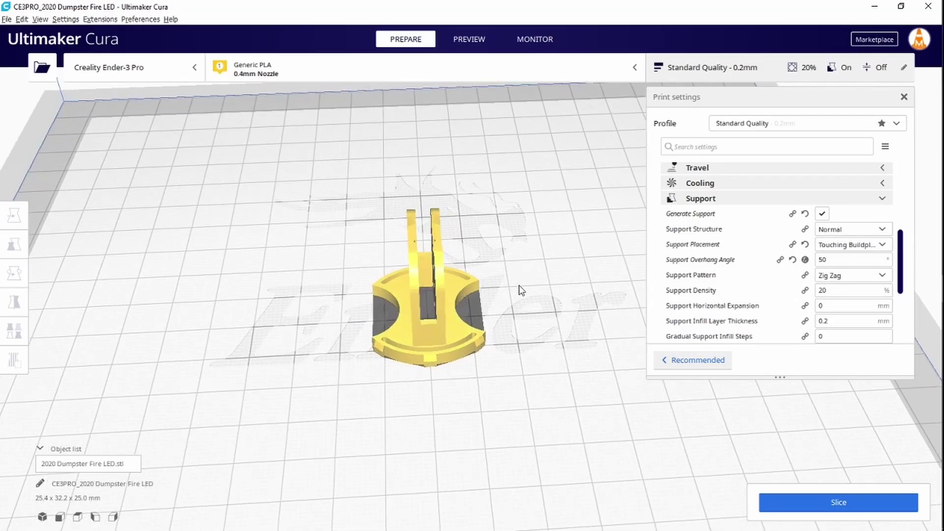
right_click_drag(466, 364, 458, 341)
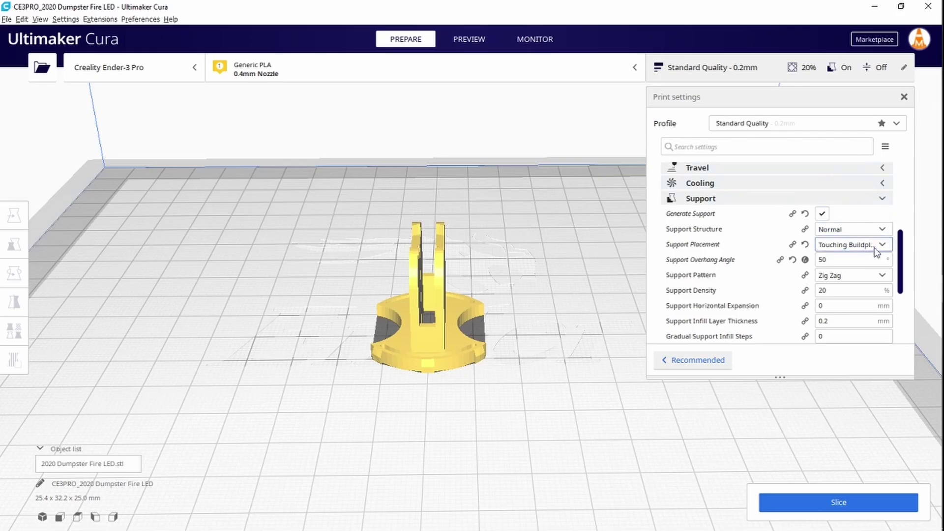
right_click_drag(477, 444, 484, 432)
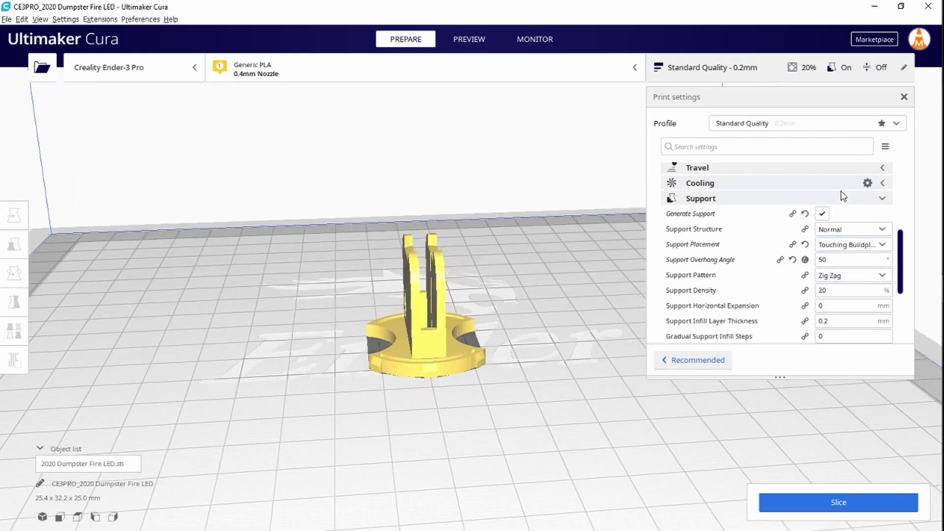
right_click_drag(403, 372, 538, 438)
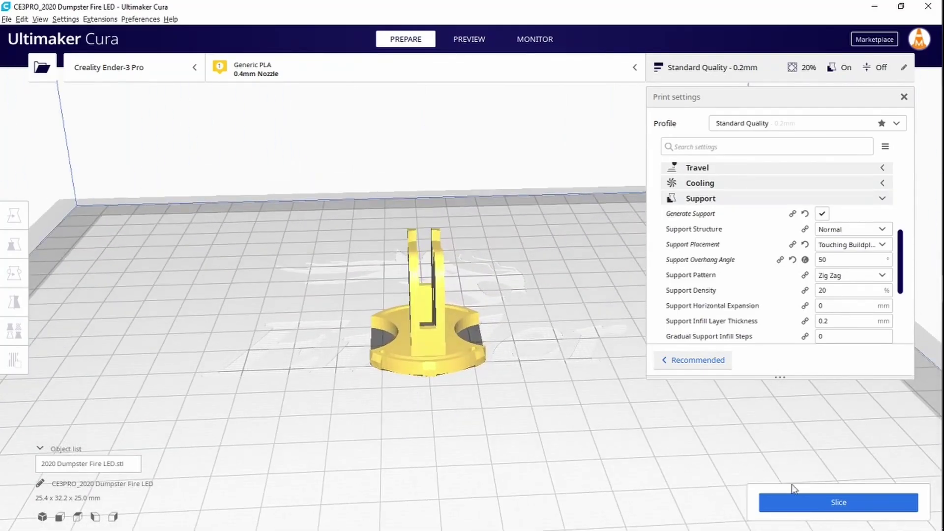
Slice the LED holder and preview its layers from the top down to the first.
left_click(800, 502)
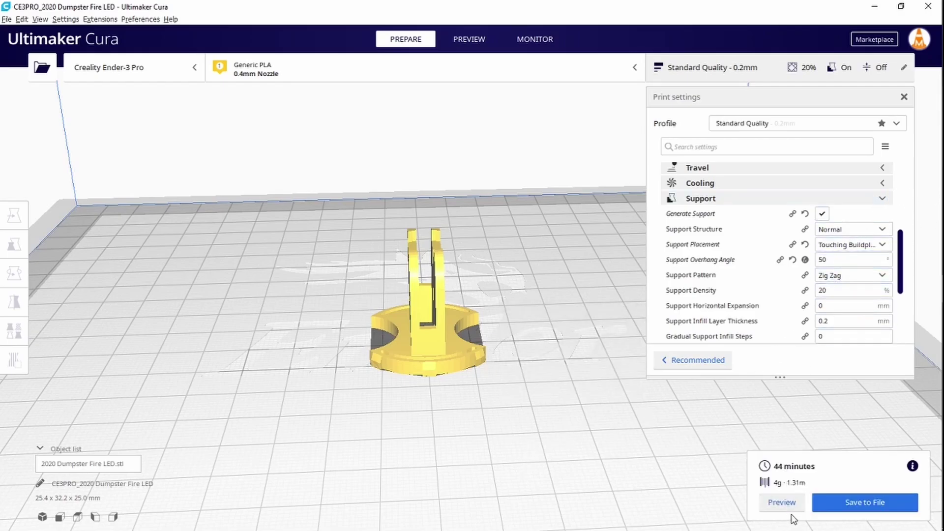
left_click(797, 498)
right_click_drag(514, 431, 686, 423)
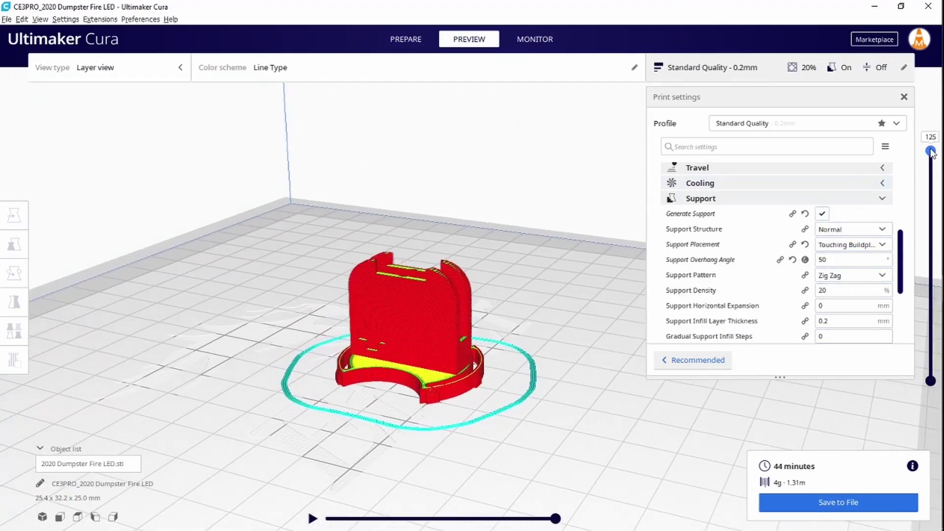
left_click_drag(930, 151, 901, 375)
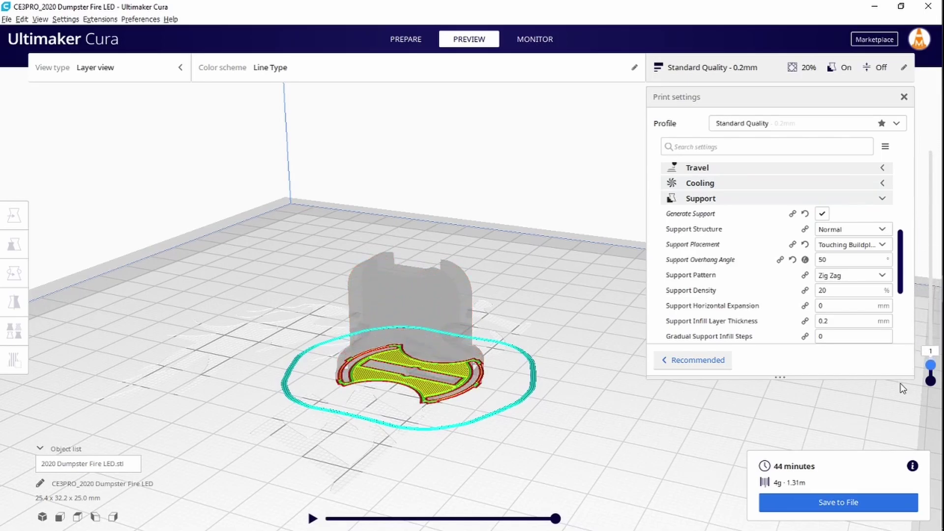
Save the LED holder's G-code as CE3PRO_2020 Dumpster Fire LED.gcode in Downloads.
left_click(826, 506)
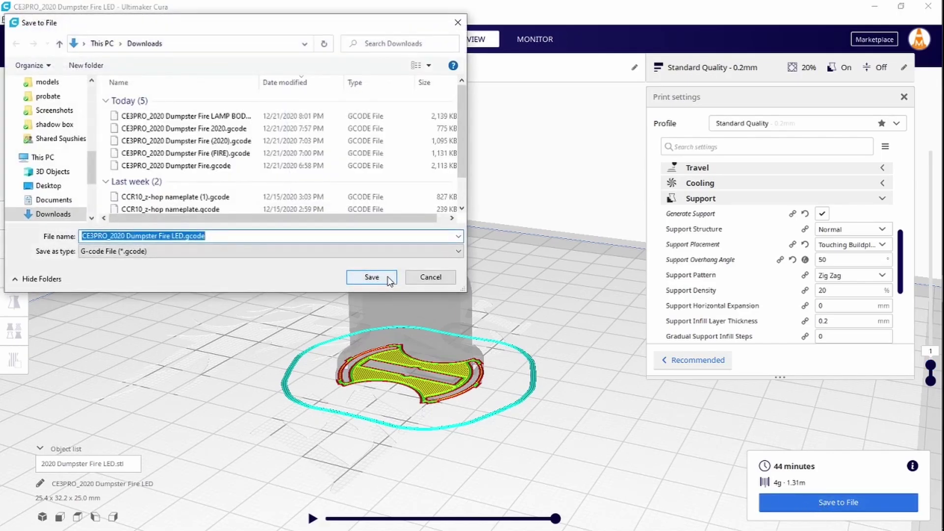
left_click(393, 281)
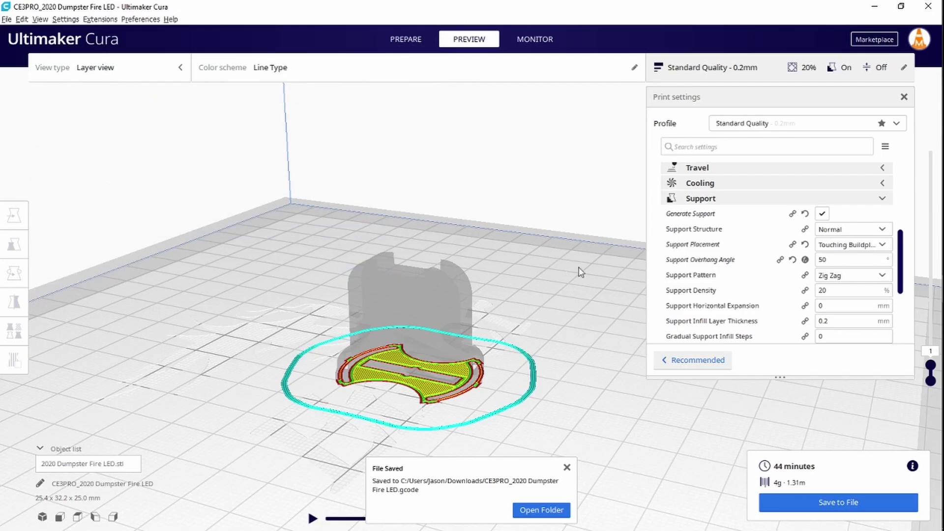
left_click(567, 467)
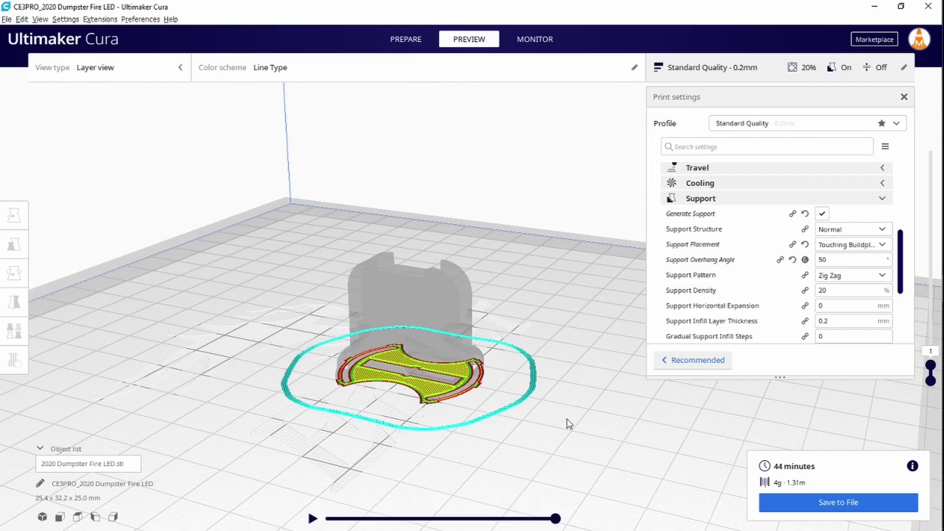
Return to the Prepare stage and delete the LED holder from the build plate.
left_click(407, 39)
left_click(420, 243)
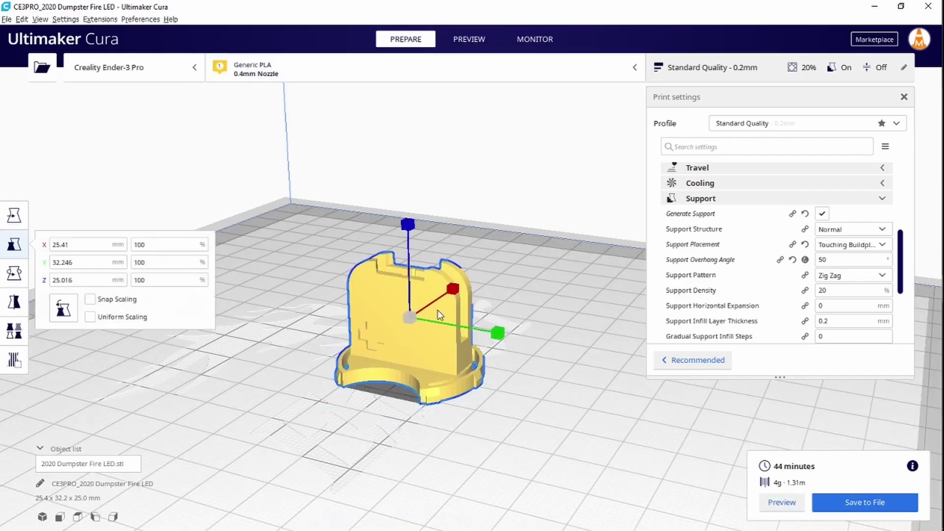
key("Delete")
right_click_drag(525, 438, 472, 444)
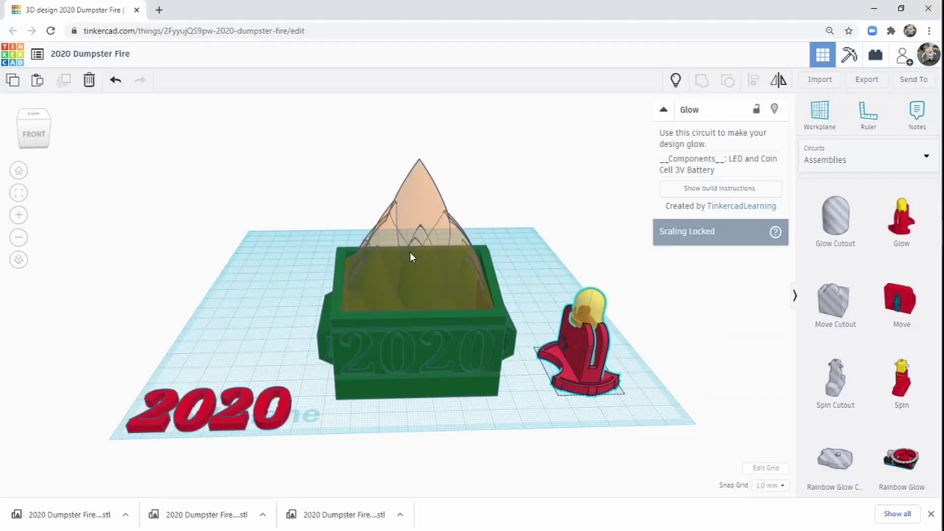
Switch to Tinkercad, move the orange flame about 63 mm out behind the dumpster, and drop it onto the workplane.
left_click(444, 239)
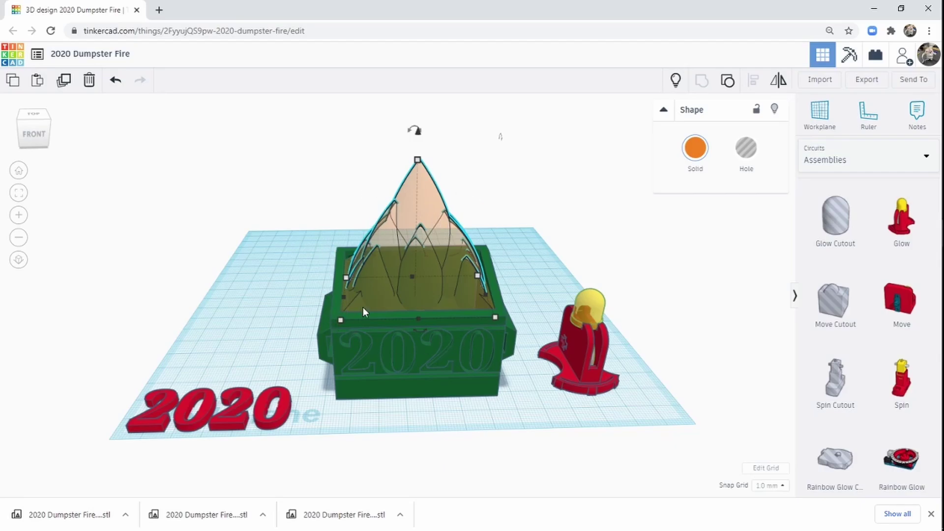
right_click_drag(382, 343, 480, 280)
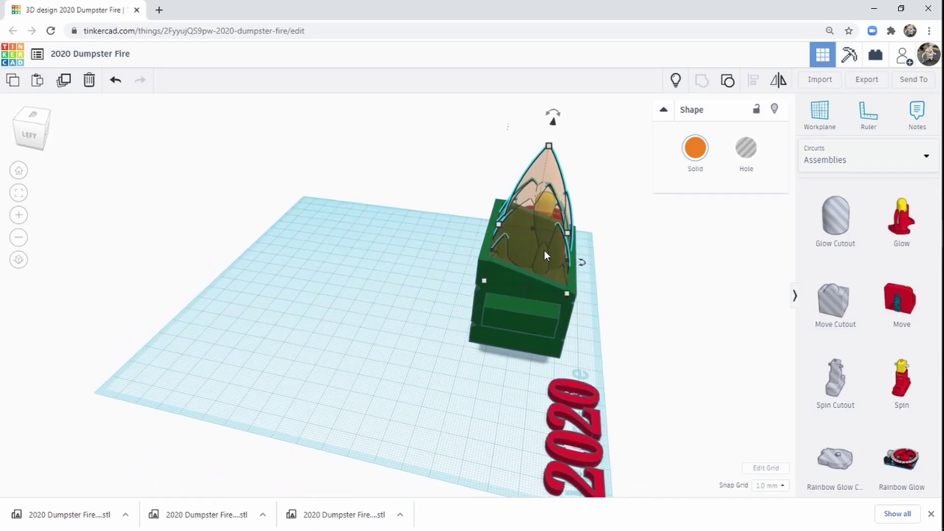
left_click_drag(544, 251, 400, 231)
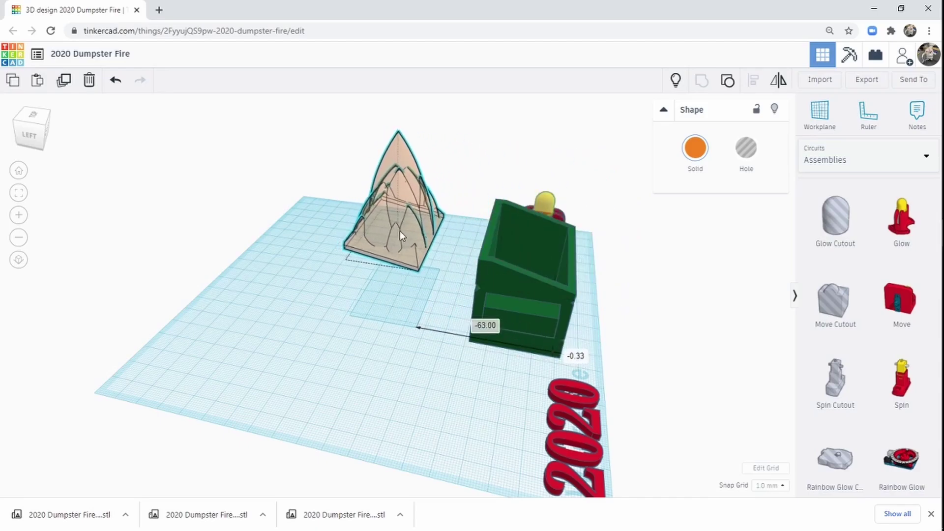
right_click_drag(392, 401, 410, 387)
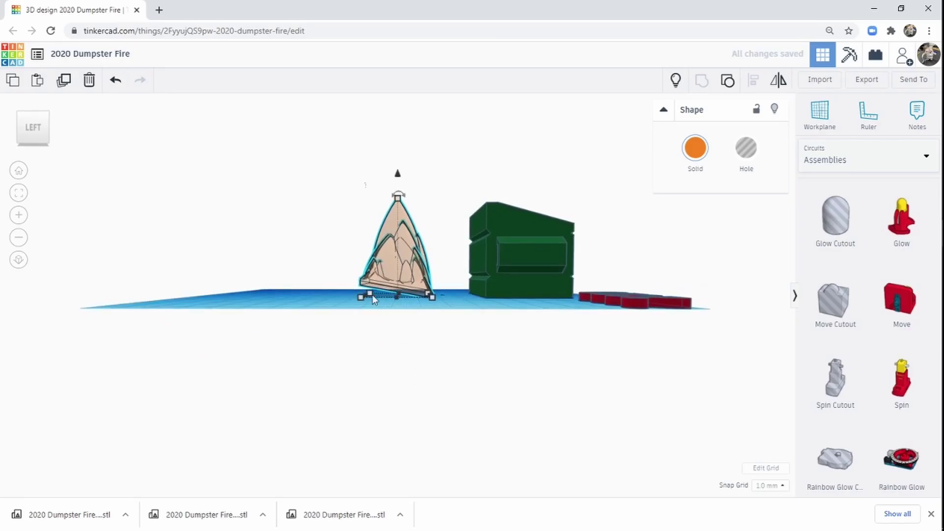
Rotate the orange flame until its tilted base lies flat and parallel to the workplane.
mouse_move(369, 293)
mouse_move(400, 197)
left_mouse_down()
mouse_move(398, 183)
mouse_move(397, 196)
left_mouse_up()
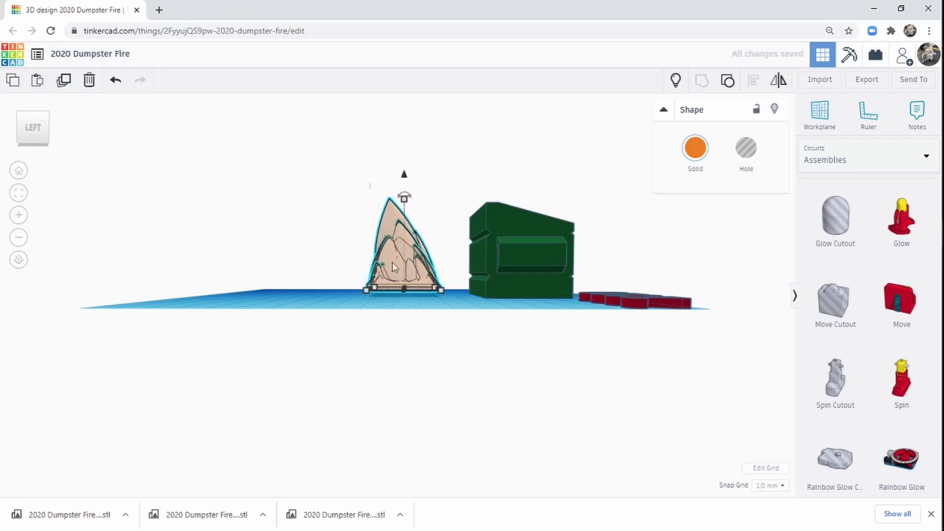
right_click_drag(444, 354, 449, 409)
Export only the selected flame as an STL file.
left_click(443, 302)
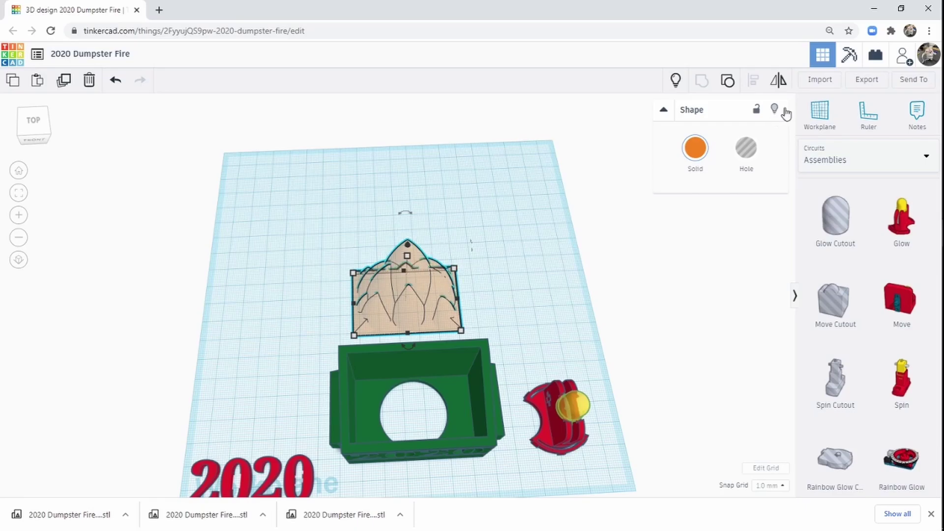
left_click(876, 80)
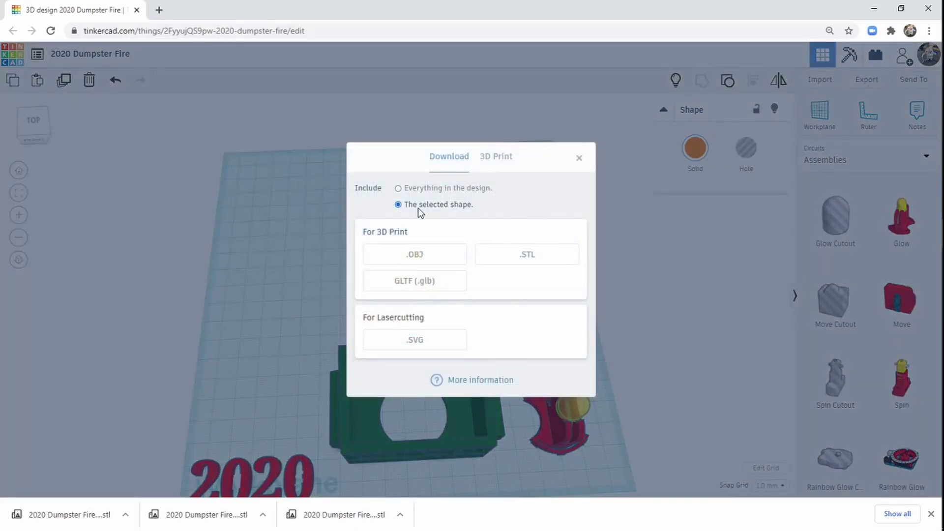
left_click(525, 255)
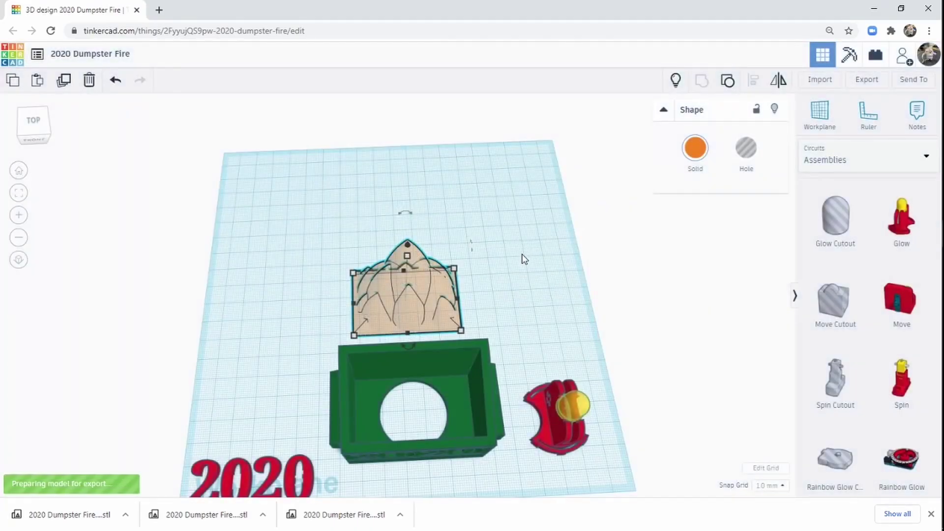
Switch to Cura and, while choosing a model to open from Downloads, rename 2020 Dumpster Fire (1).stl as 2020 Dumpster Fire FIRE.stl.
key("alt+Tab")
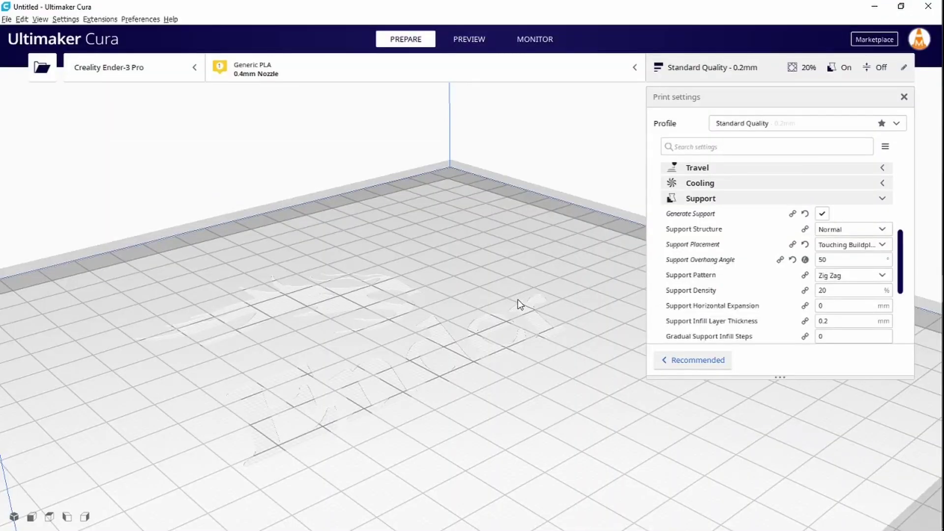
left_click(42, 68)
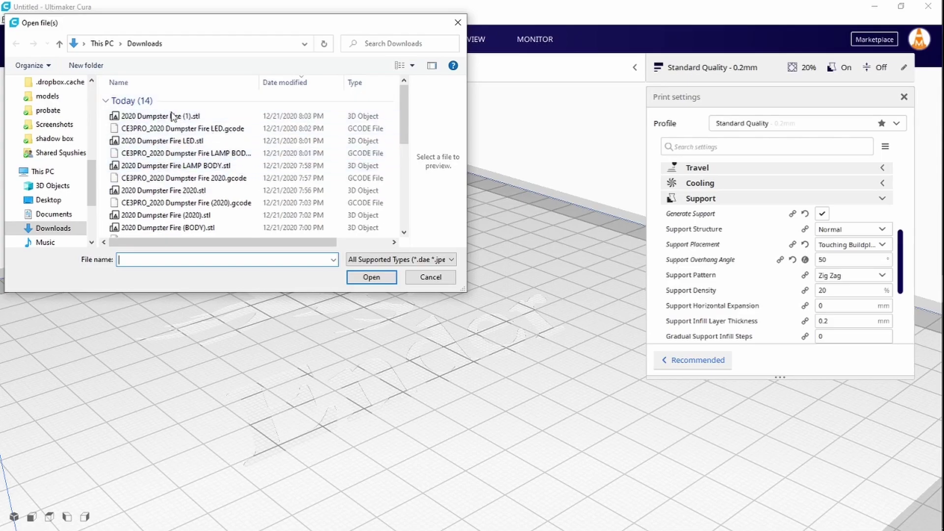
left_click(187, 118)
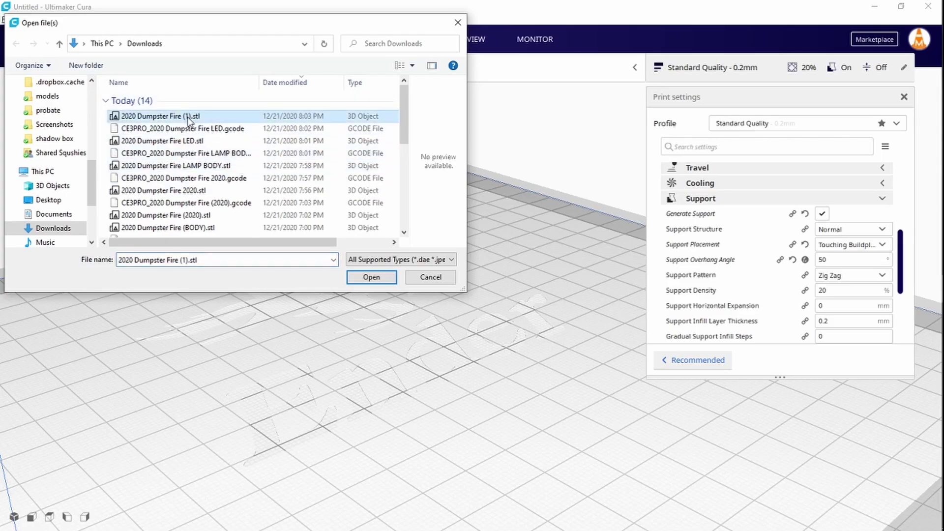
left_click(188, 118)
left_click(190, 116)
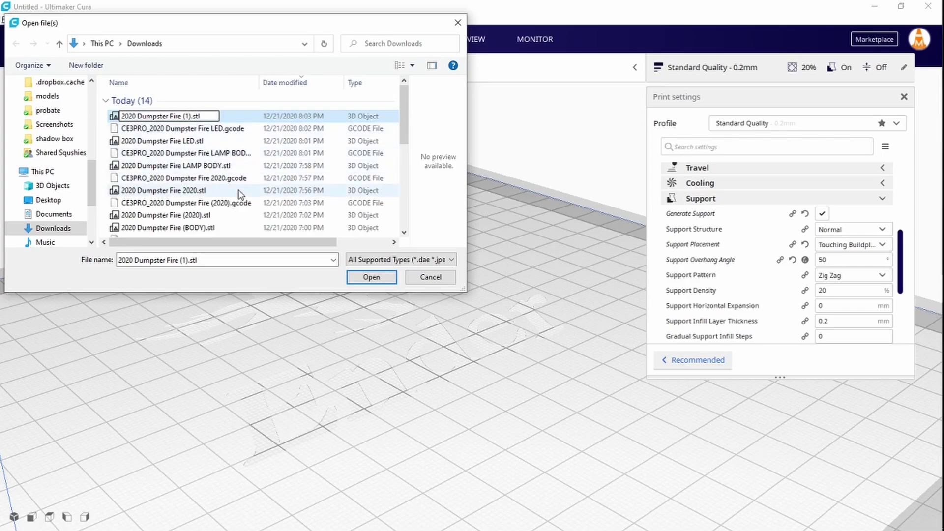
key("BackSpace")
key("BackSpace")
key("Delete")
type("FIRE")
key("Return")
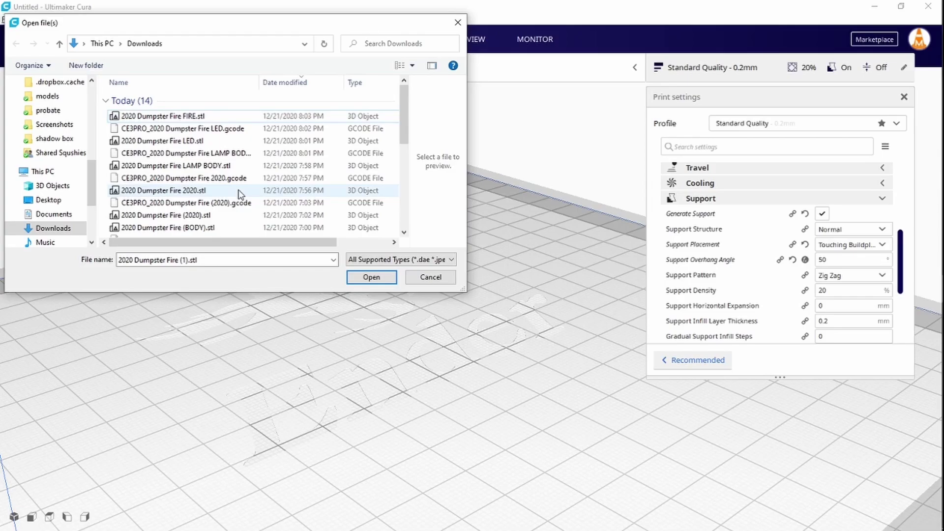
Load 2020 Dumpster Fire FIRE.stl onto the build plate.
left_click(231, 118)
left_click(216, 117)
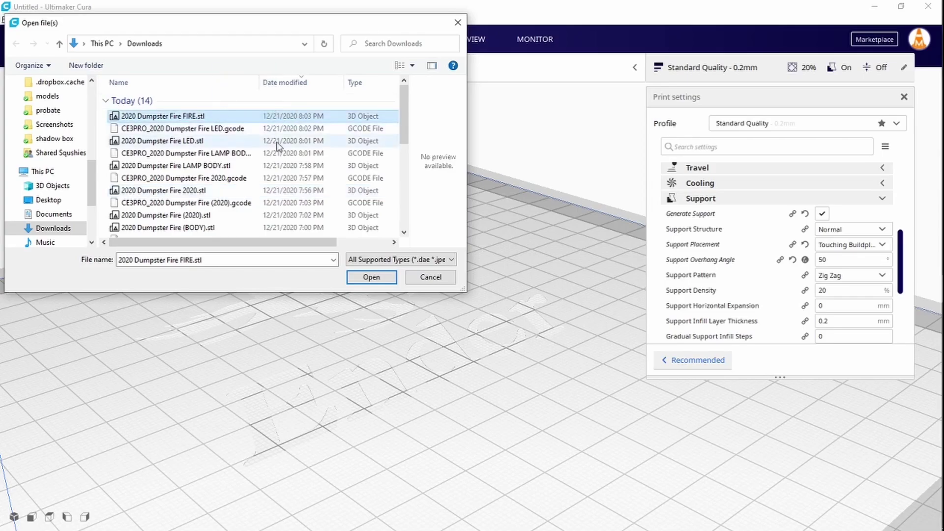
left_click(382, 279)
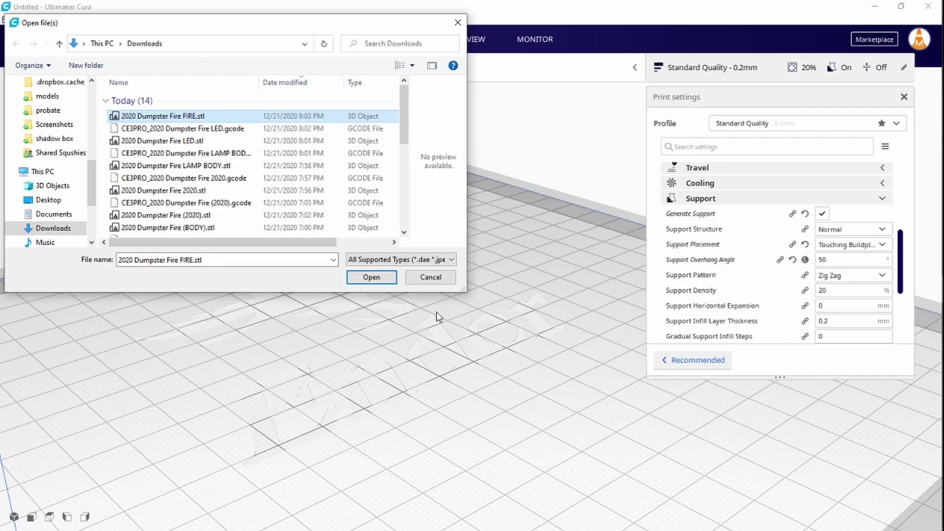
left_click(376, 278)
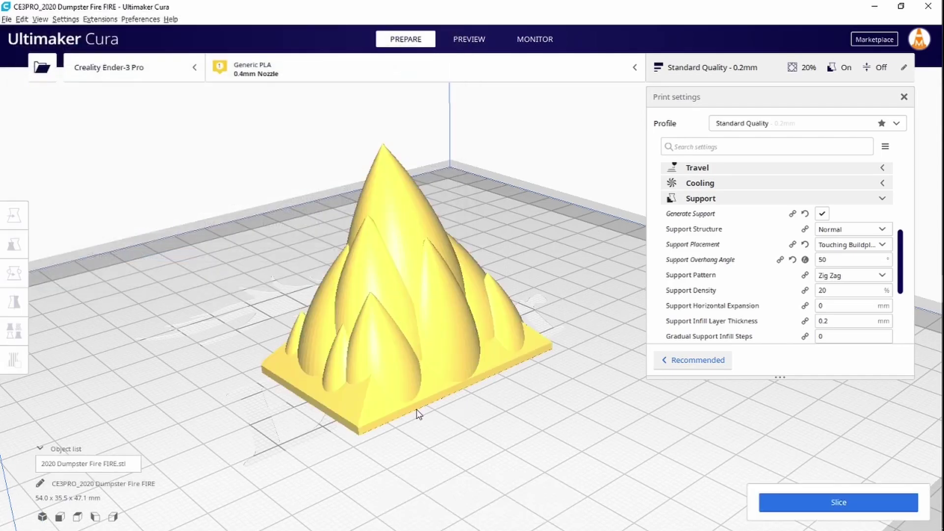
Rotate the flame by aligning its bottom face with the build plate so that it lies flat.
right_click_drag(455, 413, 414, 322)
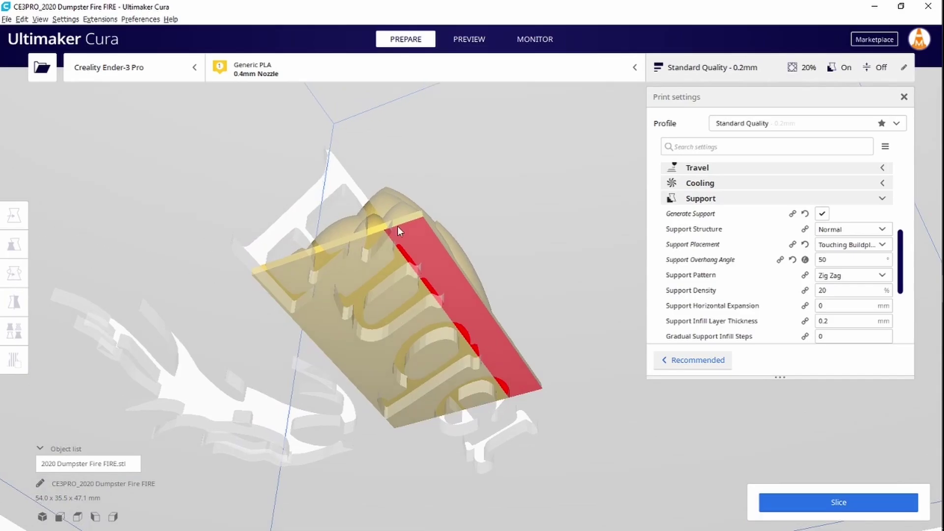
left_click(409, 230)
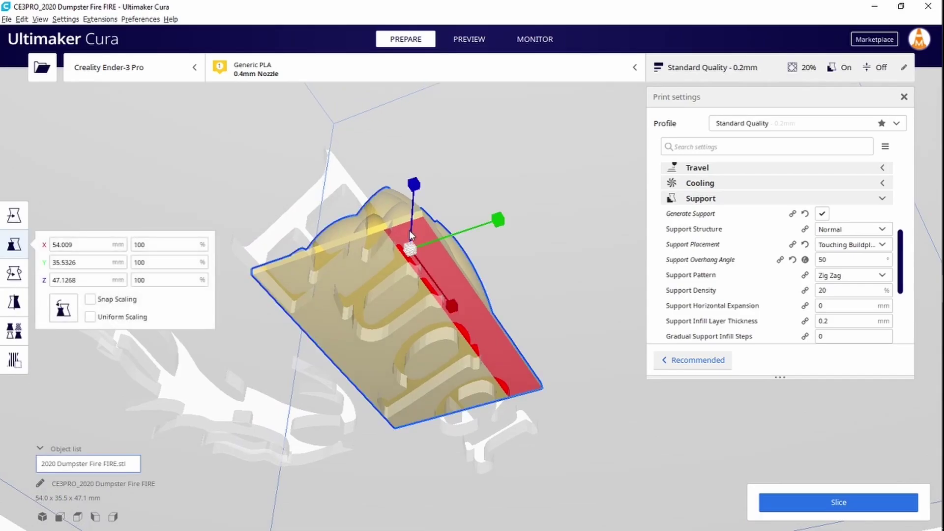
left_click(15, 274)
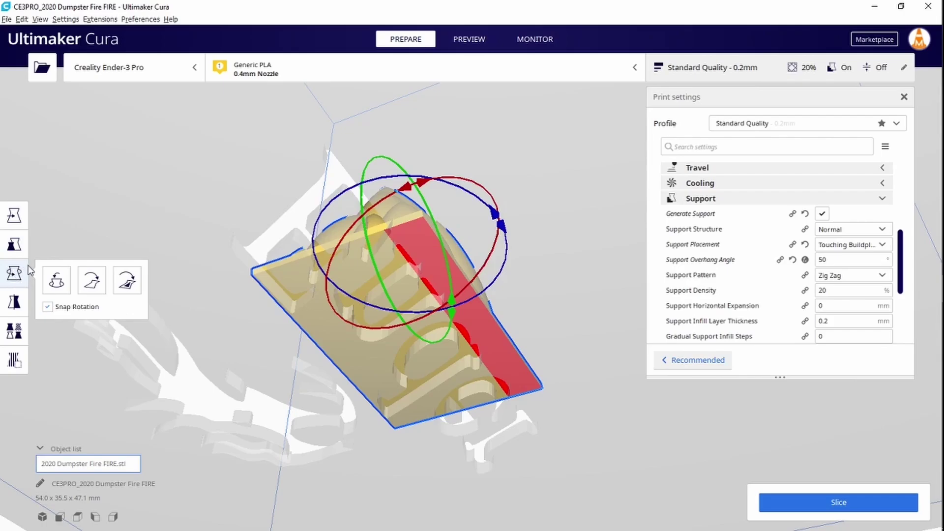
left_click(129, 282)
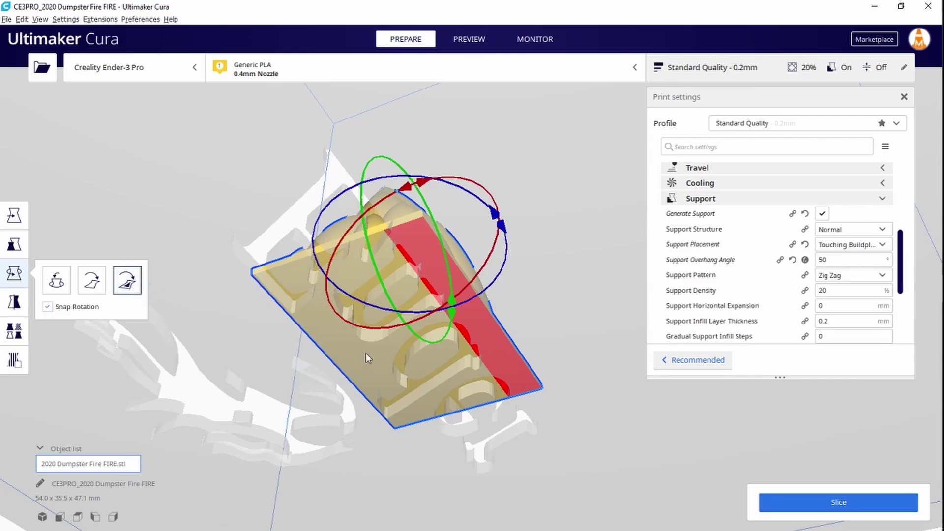
left_click(377, 349)
left_click(398, 325)
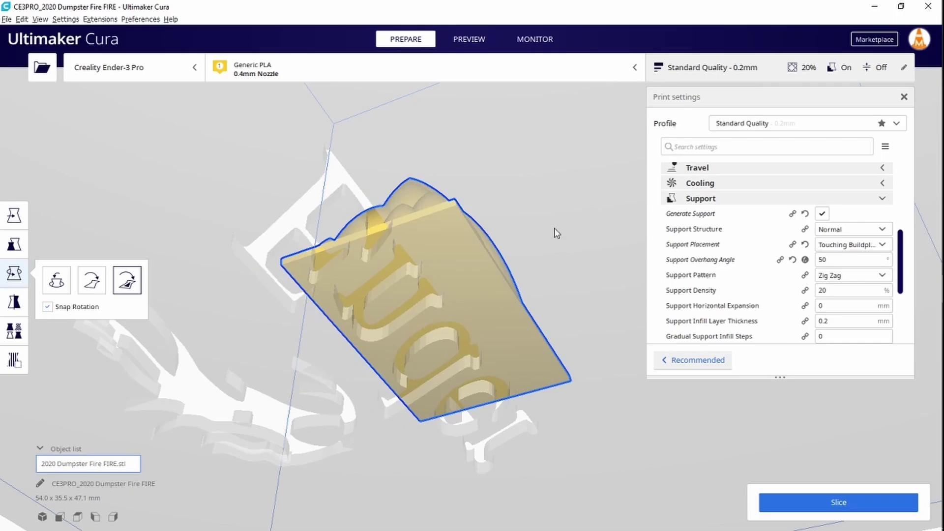
left_click(507, 283)
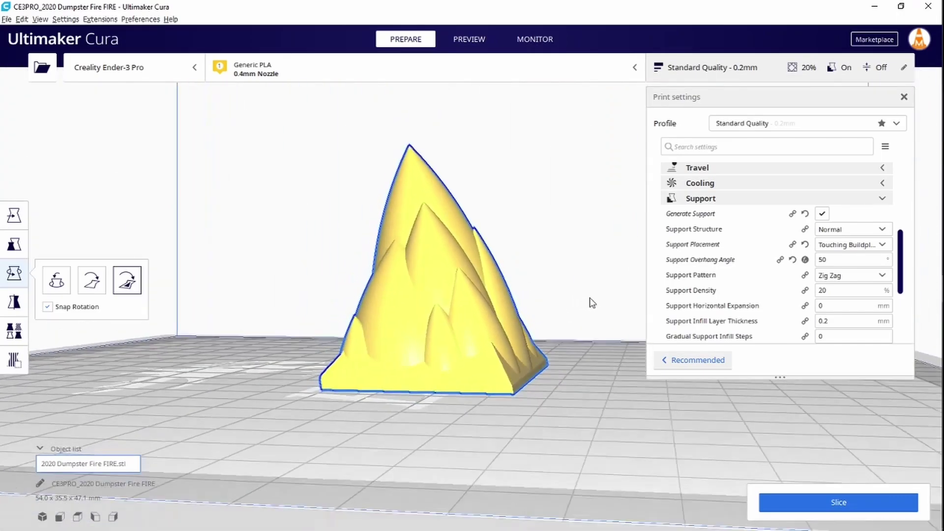
right_click_drag(592, 302, 476, 325)
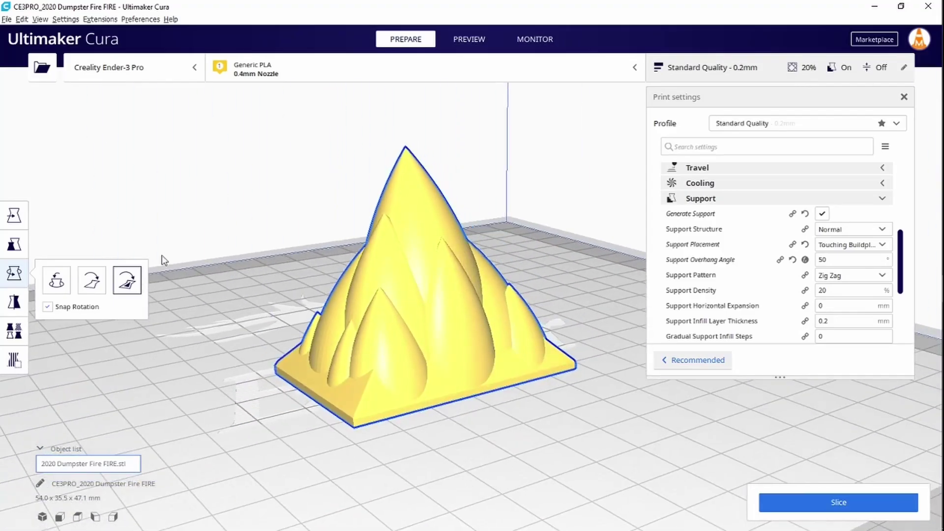
Pull the flame upward along Z so it drops onto the build plate, and check its underside.
left_click(14, 215)
left_click_drag(430, 164, 433, 120)
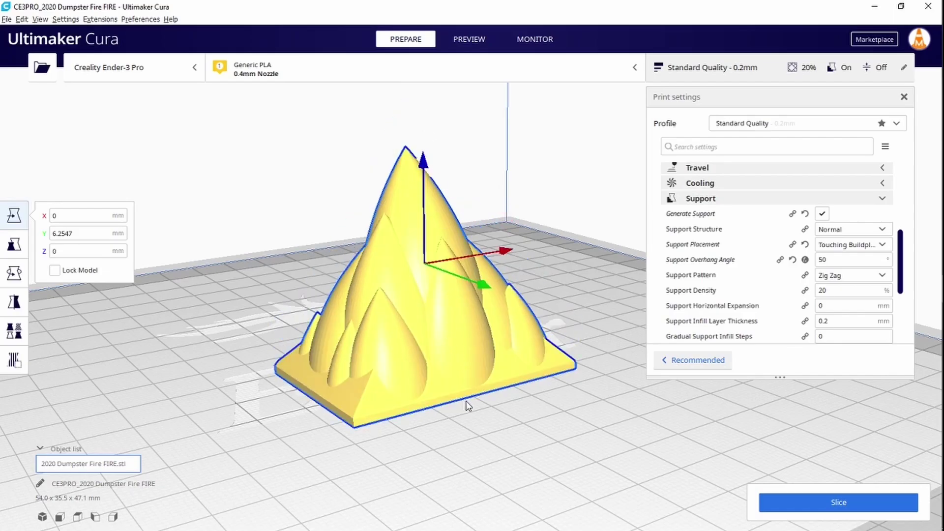
right_click_drag(468, 405, 505, 302)
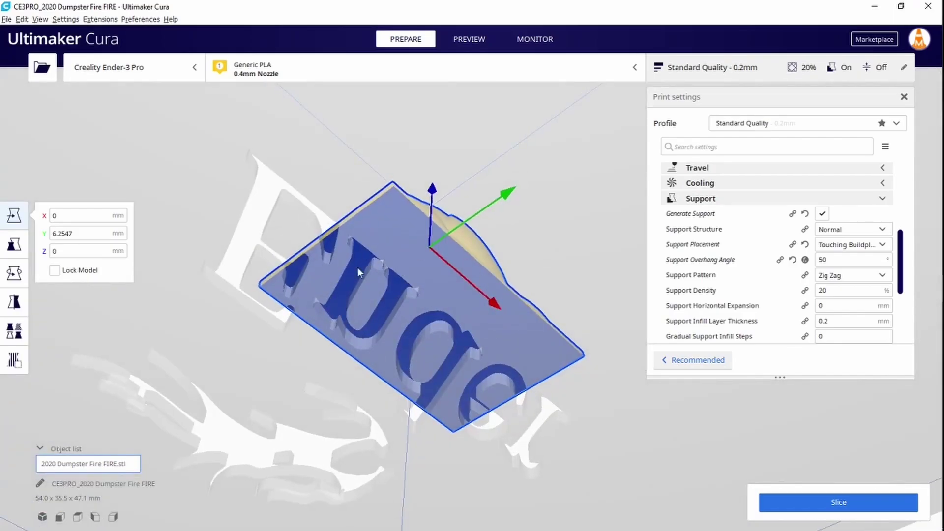
right_click_drag(585, 239, 500, 330)
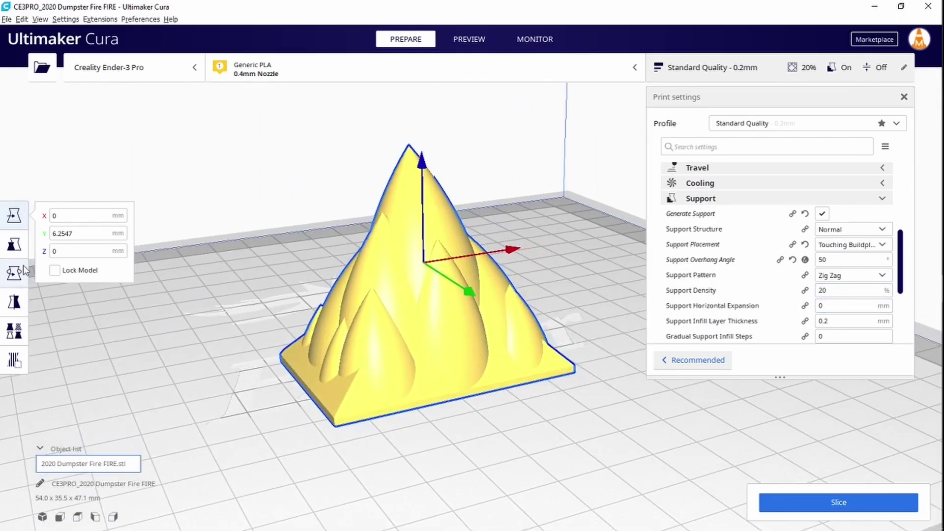
Deselect the flame, check its shape from several sides, and turn off support generation.
left_click(15, 274)
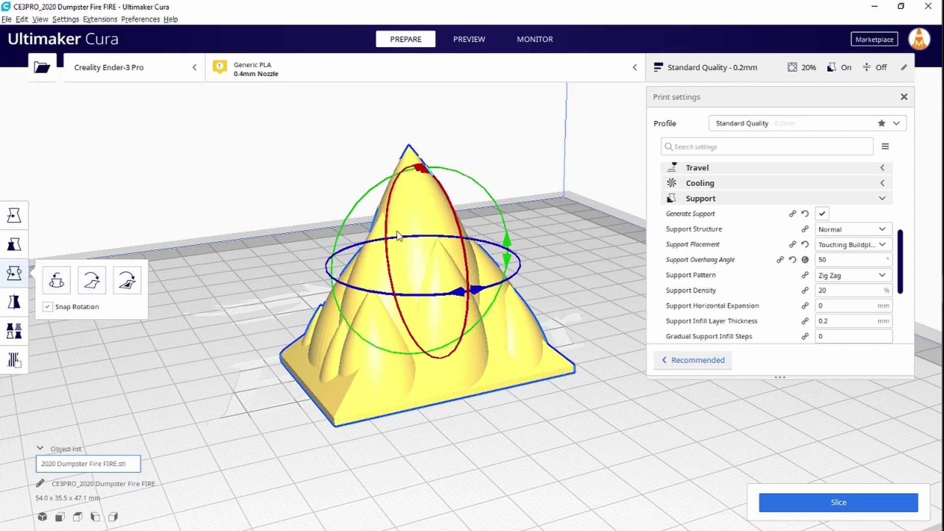
left_click(569, 452)
right_click_drag(605, 440, 344, 405)
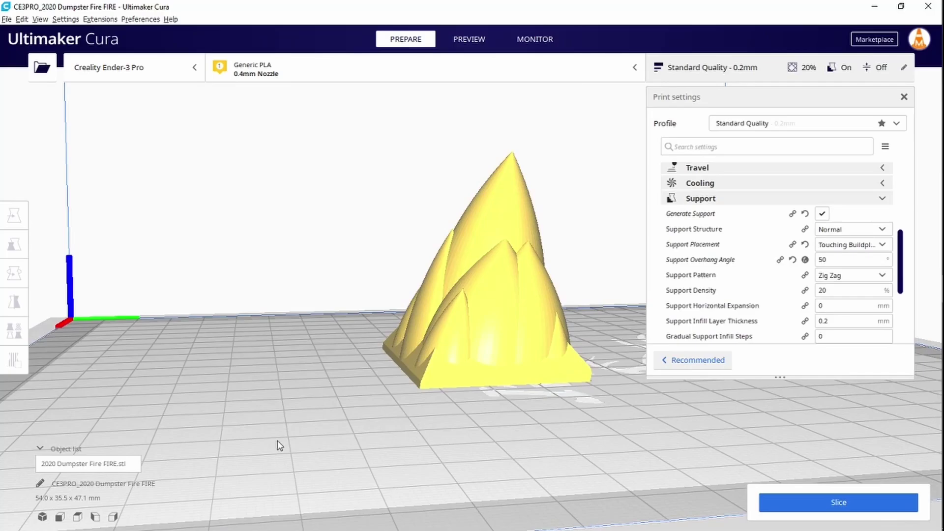
right_click_drag(587, 383, 781, 385)
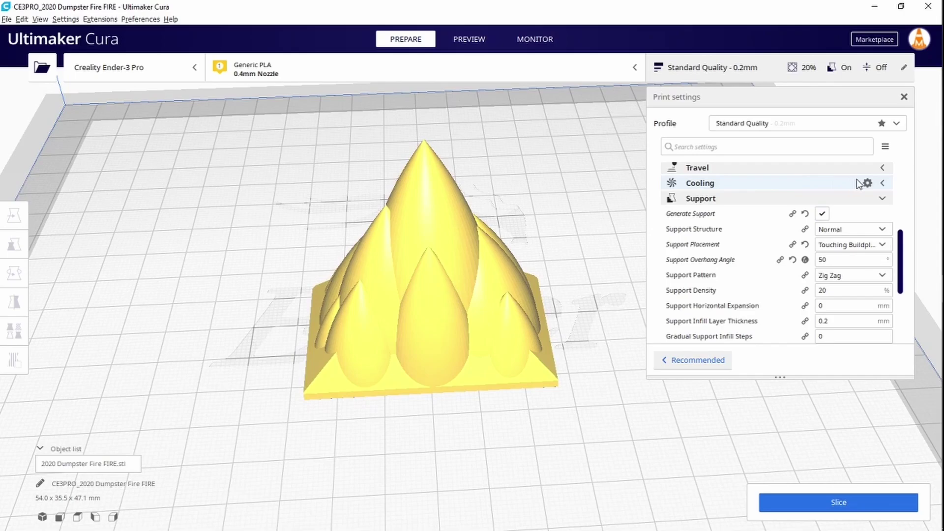
left_click(822, 215)
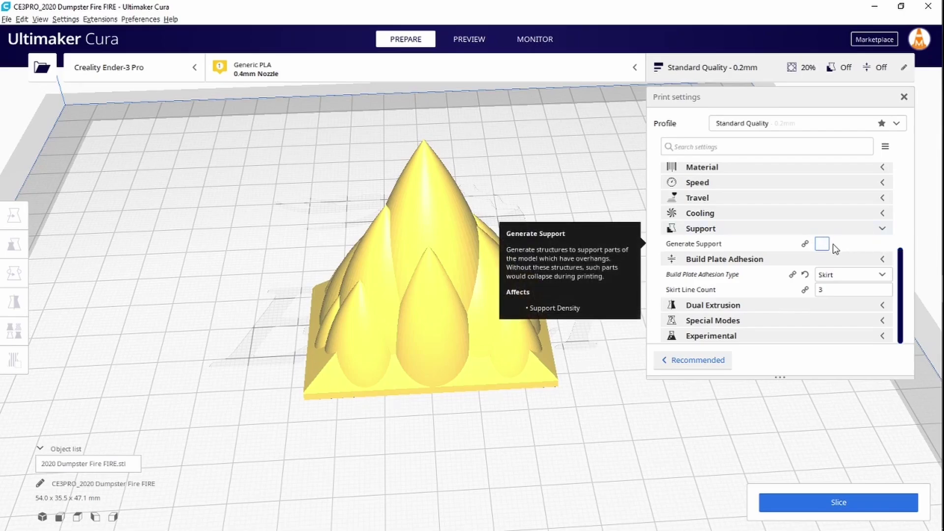
Change the print profile to Dynamic Quality - 0.16 mm.
scroll(906, 263, "up", 1)
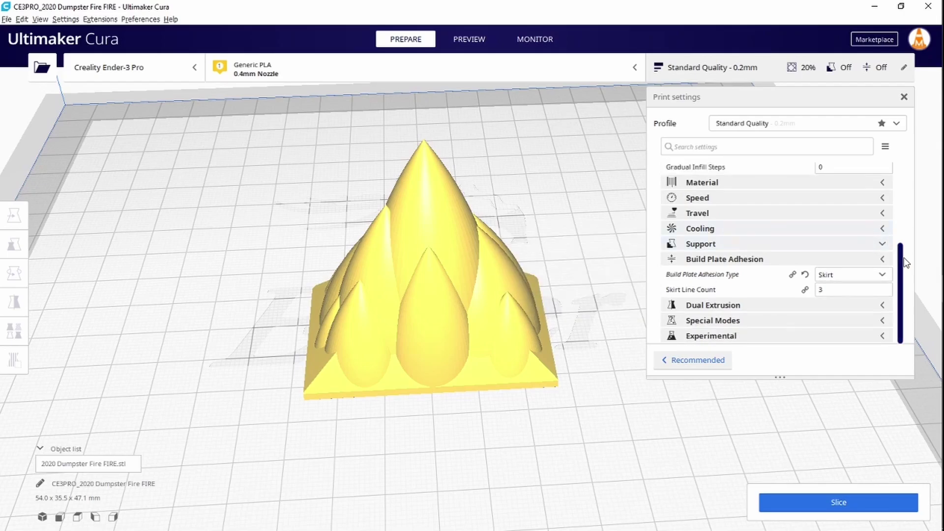
left_click_drag(904, 259, 905, 147)
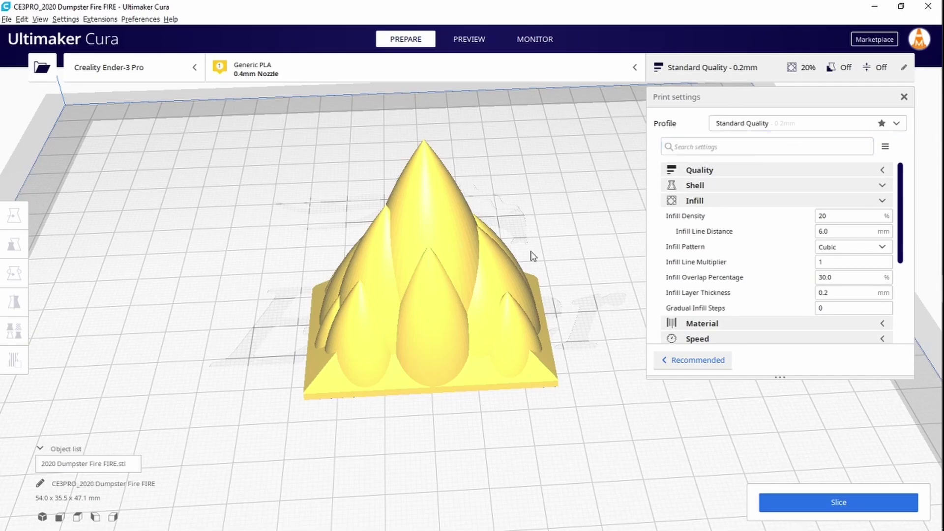
left_click(897, 124)
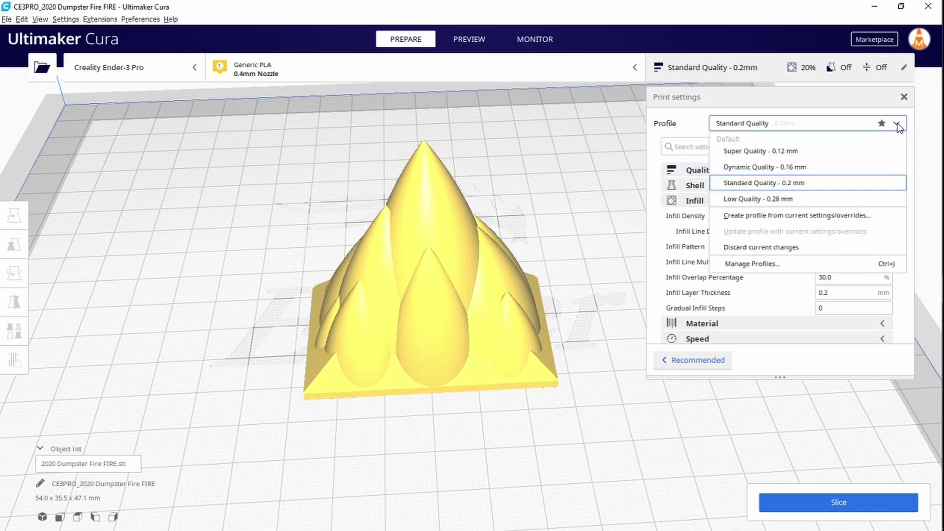
left_click(755, 168)
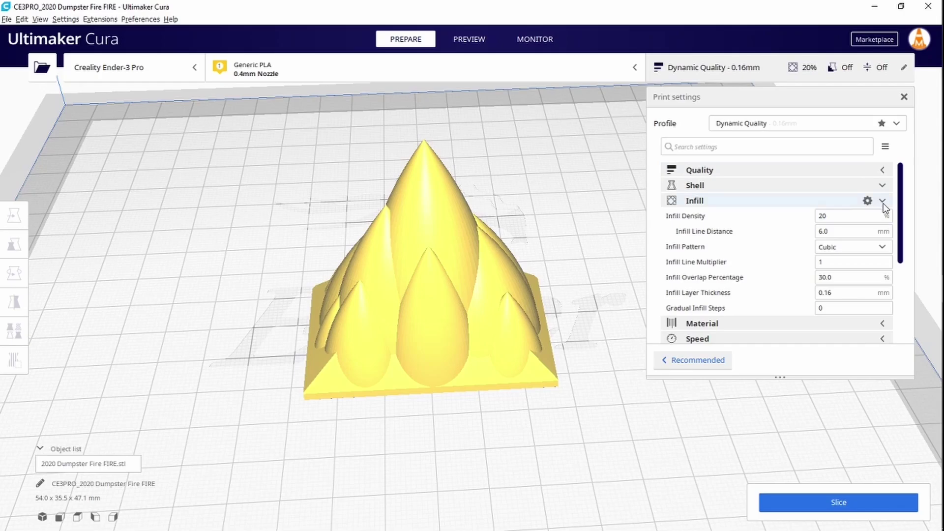
Expand the Shell settings and set the Top/Bottom Thickness to 0 mm.
left_click(883, 187)
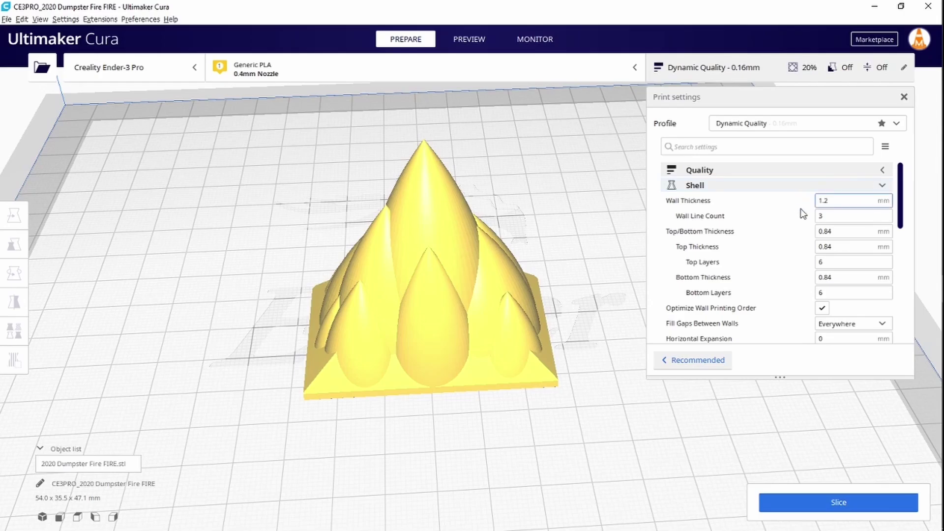
mouse_move(805, 221)
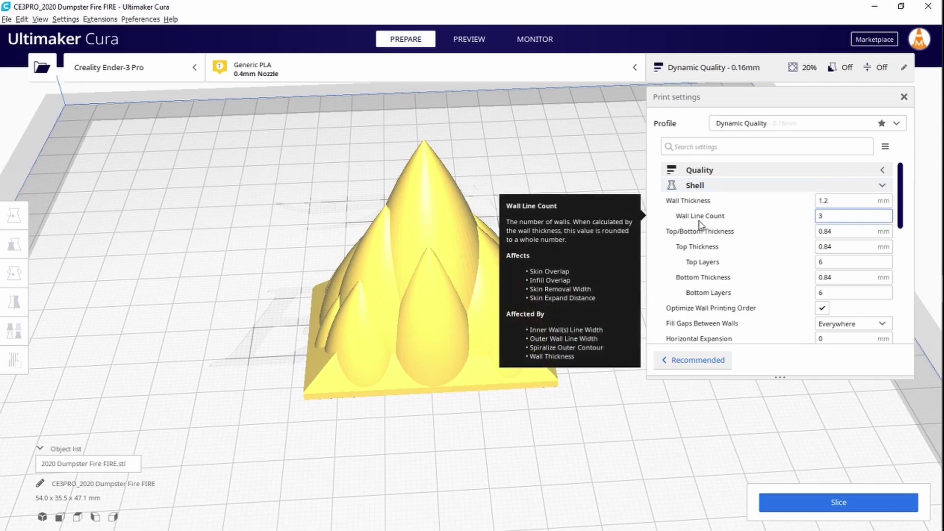
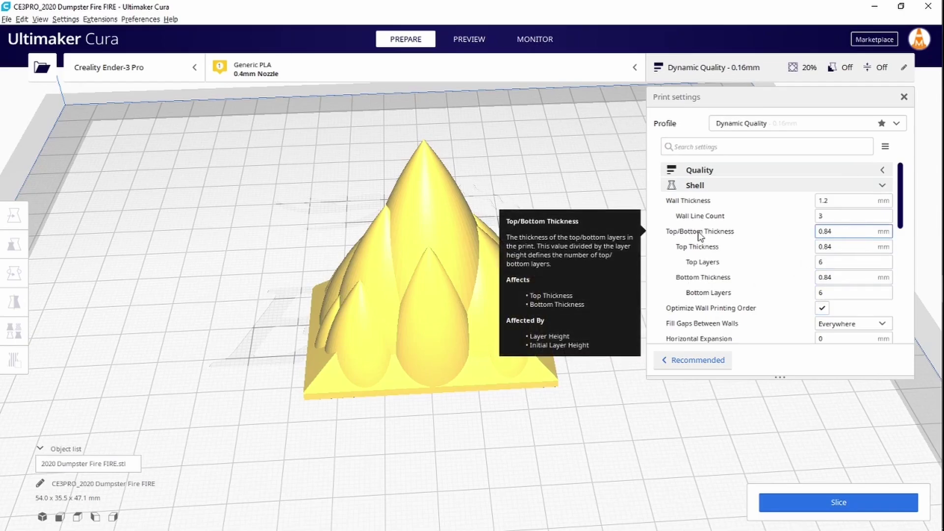
left_click_drag(839, 232, 808, 234)
type("0")
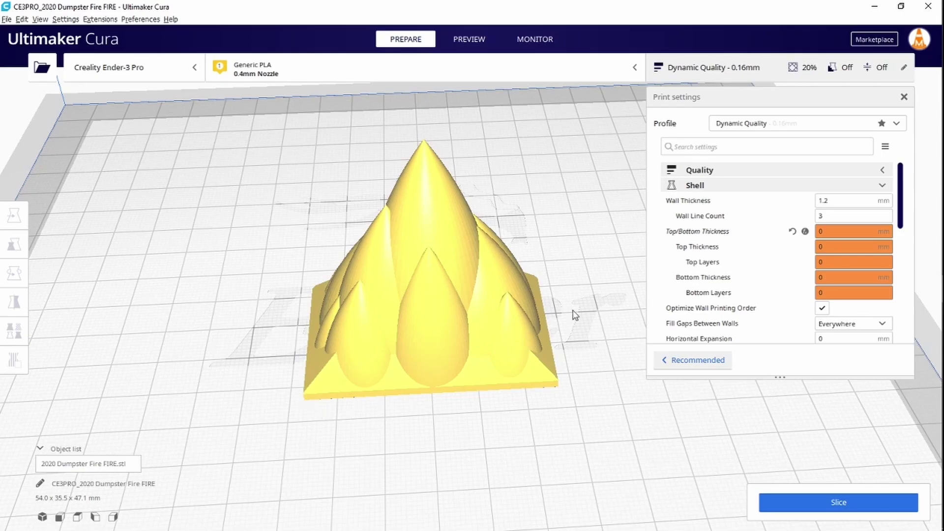
scroll(894, 240, "down", 5)
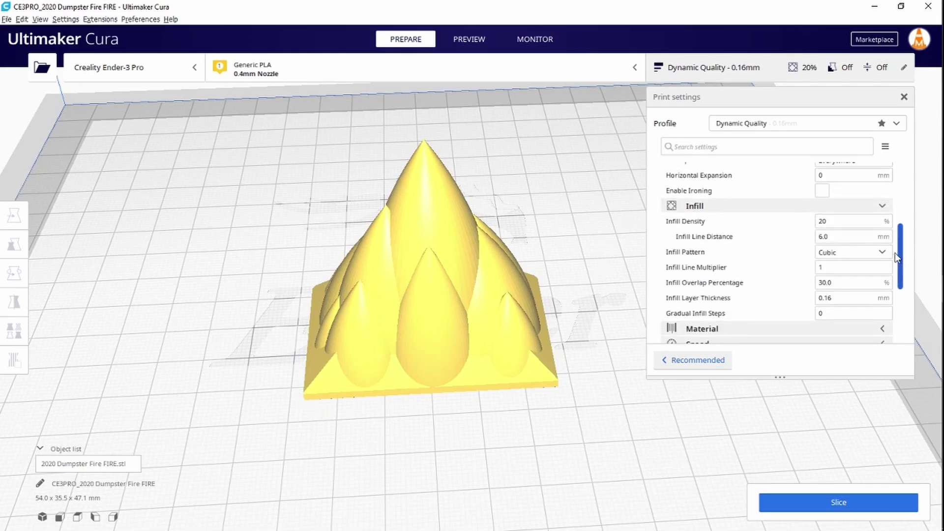
Set the Infill Density to 0% and recheck the wall and top/bottom values in the Shell settings.
left_click(822, 222)
left_click_drag(829, 223, 805, 228)
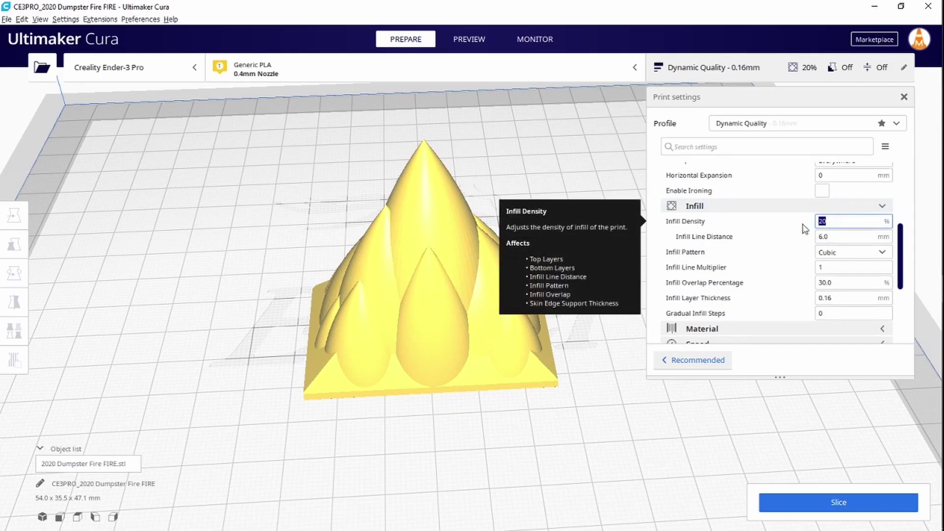
type("0")
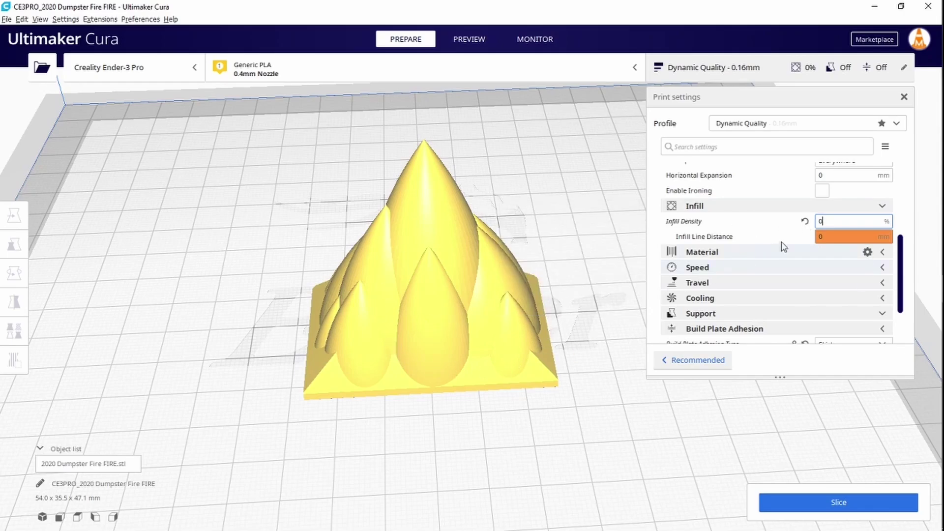
scroll(907, 257, "up", 1)
scroll(907, 257, "up", 6)
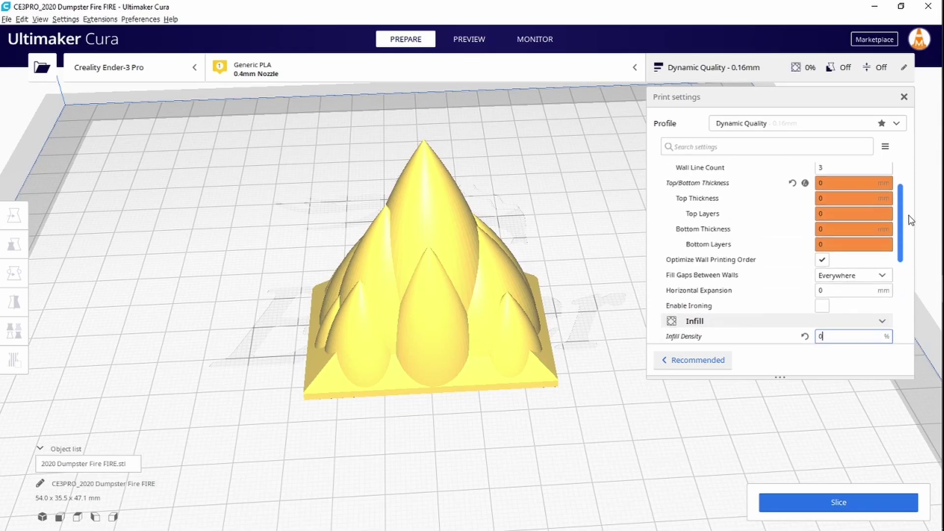
scroll(909, 221, "down", 4)
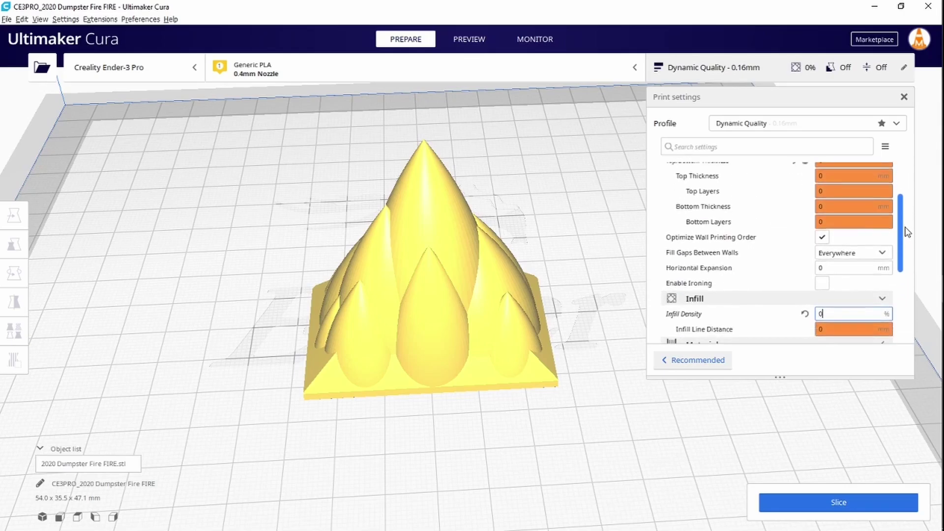
scroll(906, 245, "up", 4)
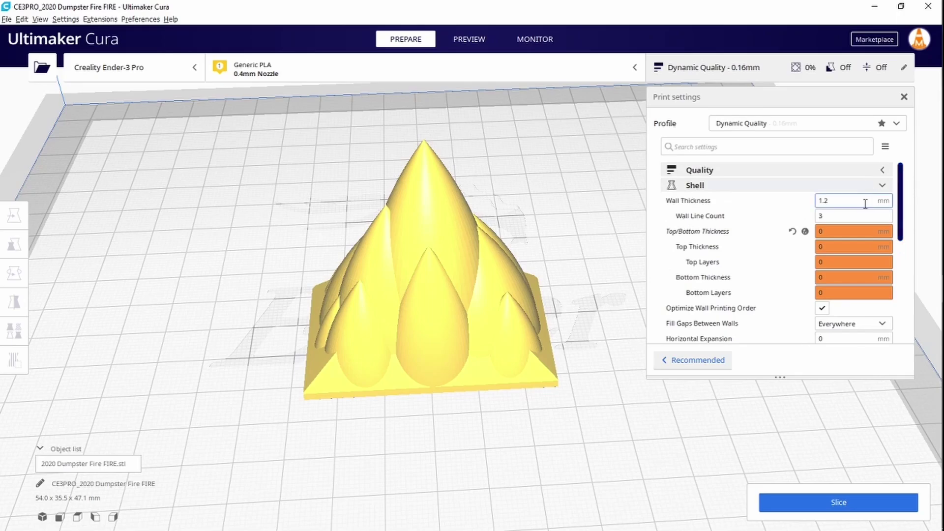
left_click(840, 216)
Slice the flame and preview its first layer up close to check that the base is open.
left_click(775, 503)
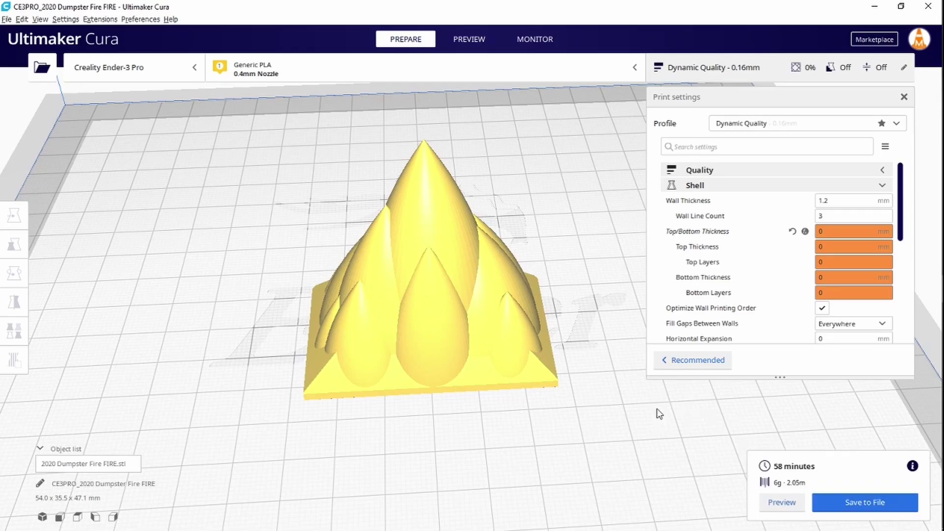
left_click(777, 504)
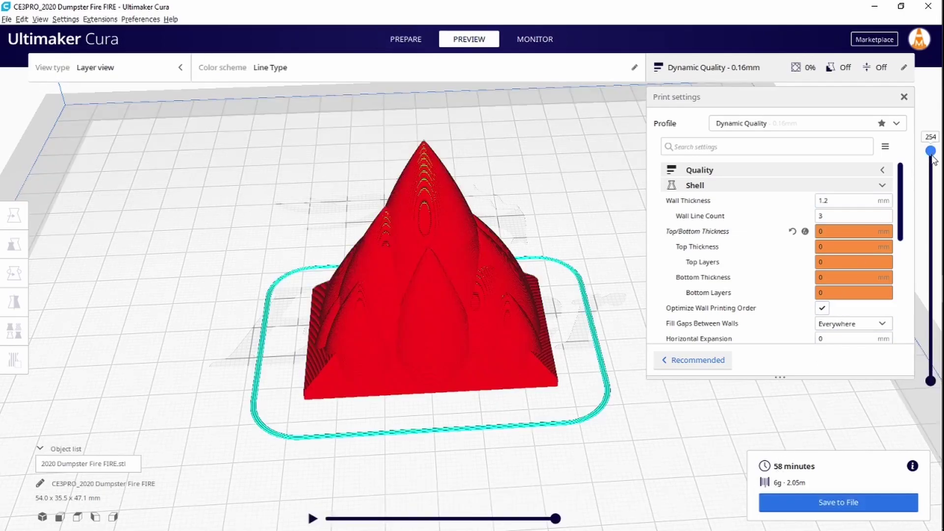
left_click_drag(933, 159, 896, 378)
right_click_drag(394, 445, 485, 456)
scroll(484, 457, "up", 5)
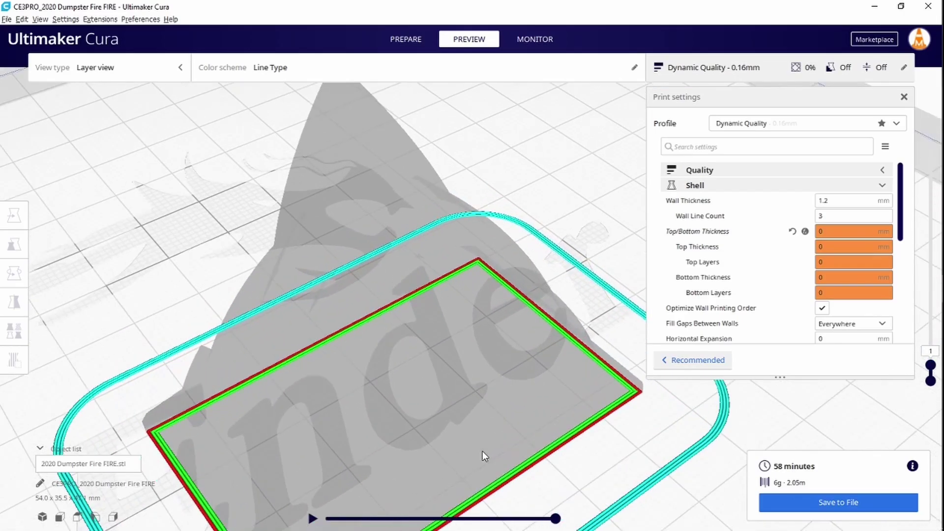
right_click_drag(423, 451, 370, 411)
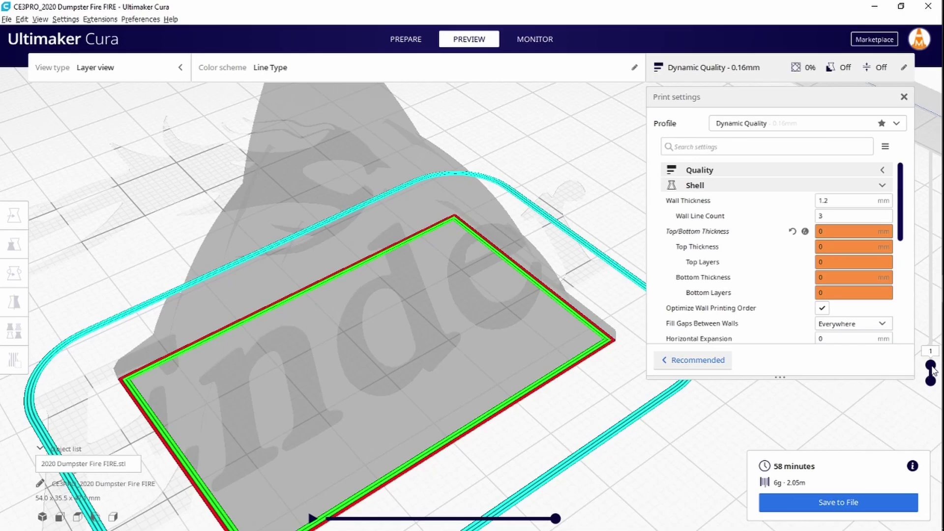
Step through the flame's layers from the base to the tip, examining the walls and hollow interior.
left_click_drag(932, 368, 936, 309)
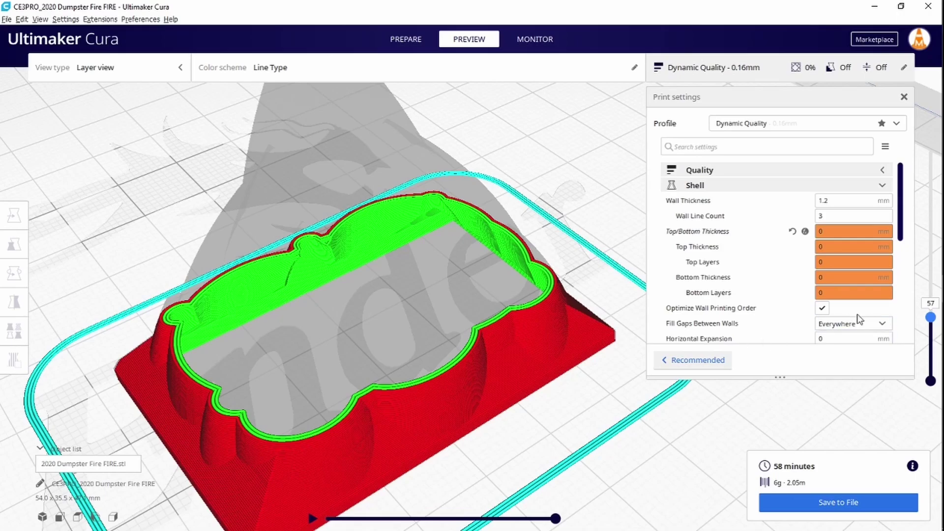
left_click_drag(931, 322, 941, 201)
right_click_drag(543, 237, 547, 297)
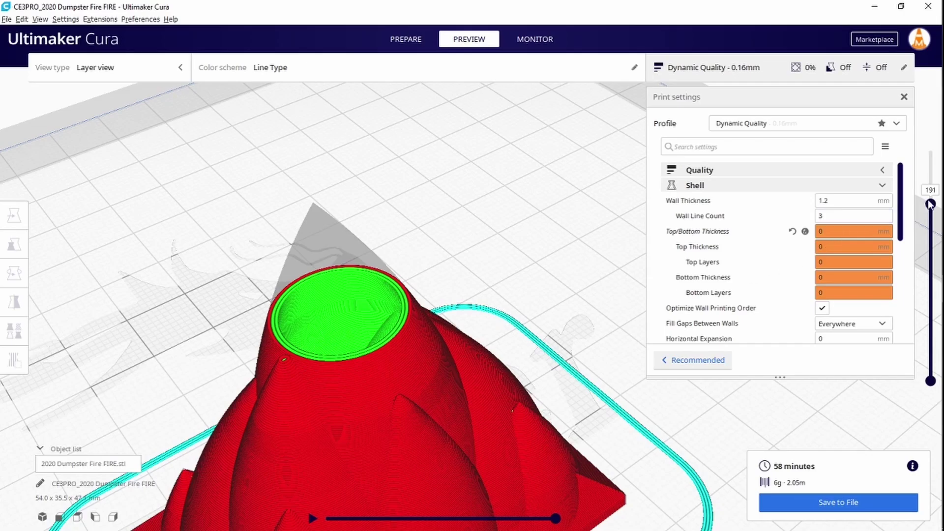
left_click_drag(931, 205, 924, 256)
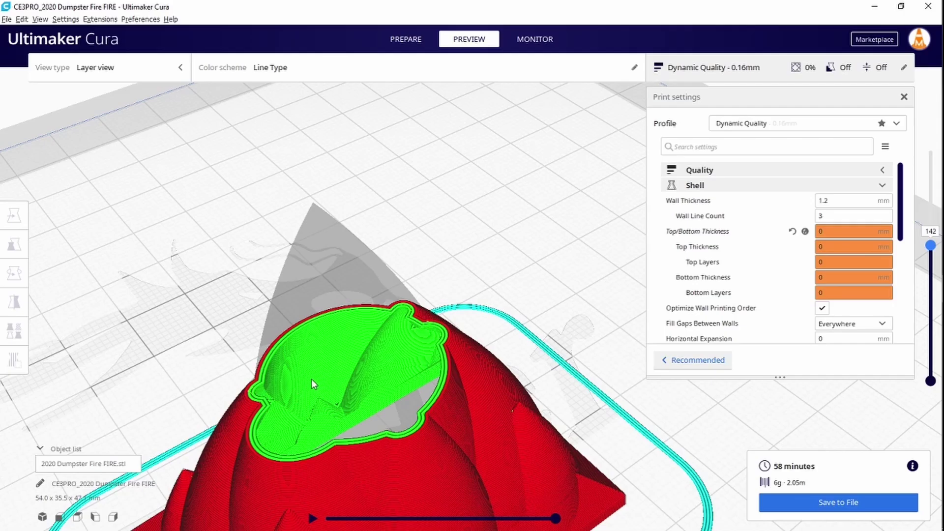
right_click_drag(296, 439, 319, 423)
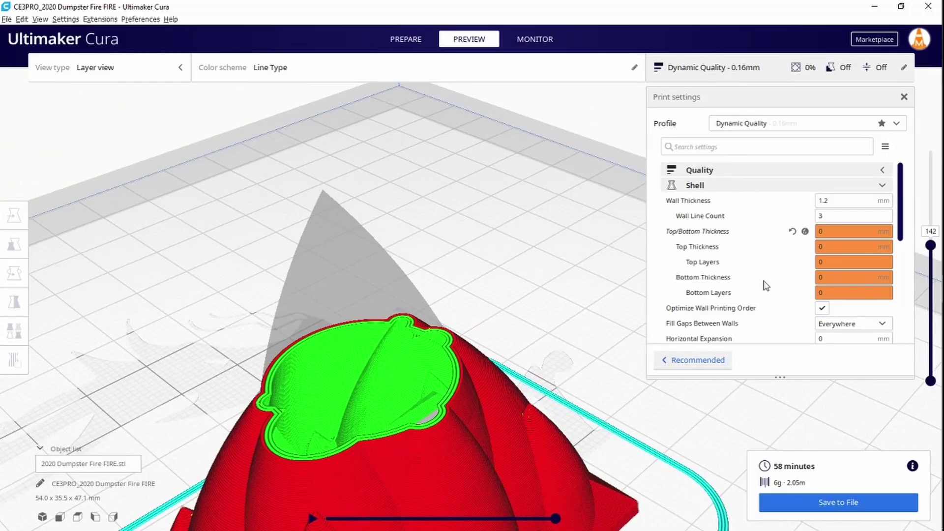
left_click_drag(930, 245, 937, 147)
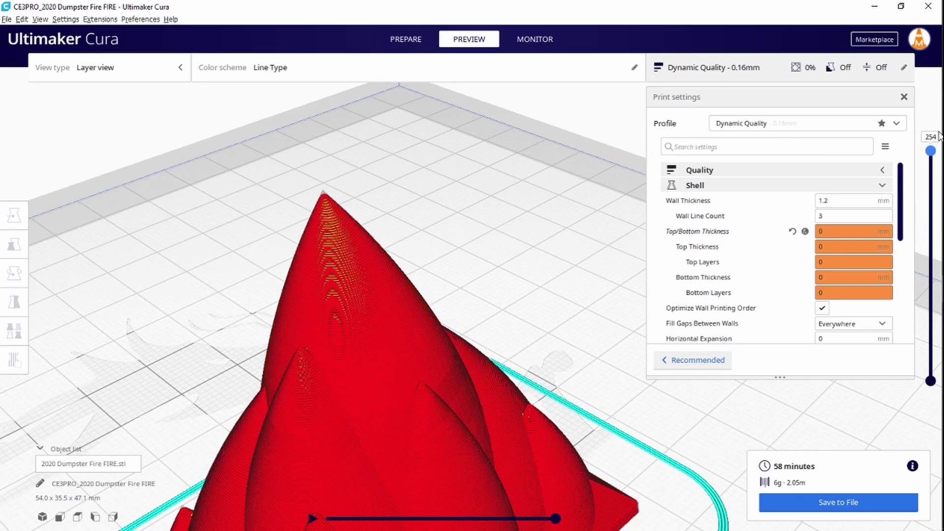
right_click_drag(584, 305, 503, 373)
Save the sliced flame to the Downloads folder as CE3PRO_2020 Dumpster Fire FIRE.gcode and dismiss the save notification.
left_click(834, 507)
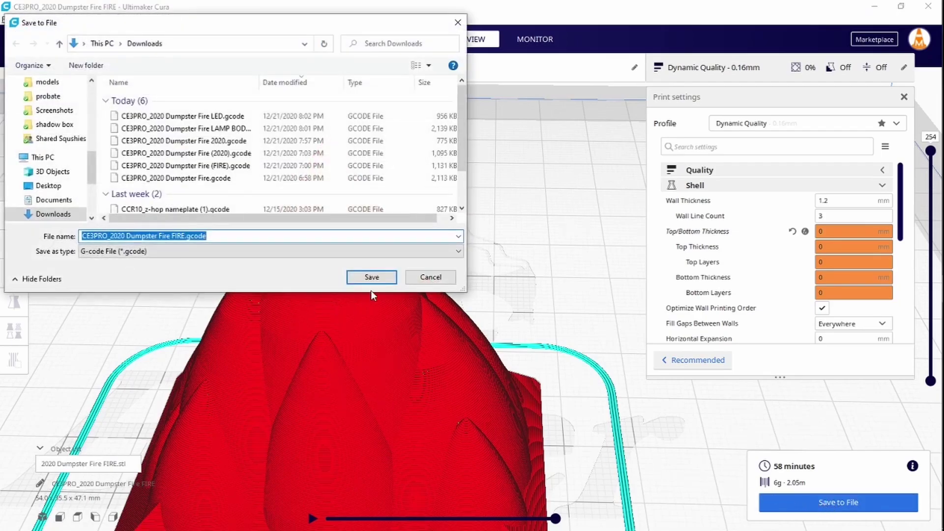
left_click(376, 278)
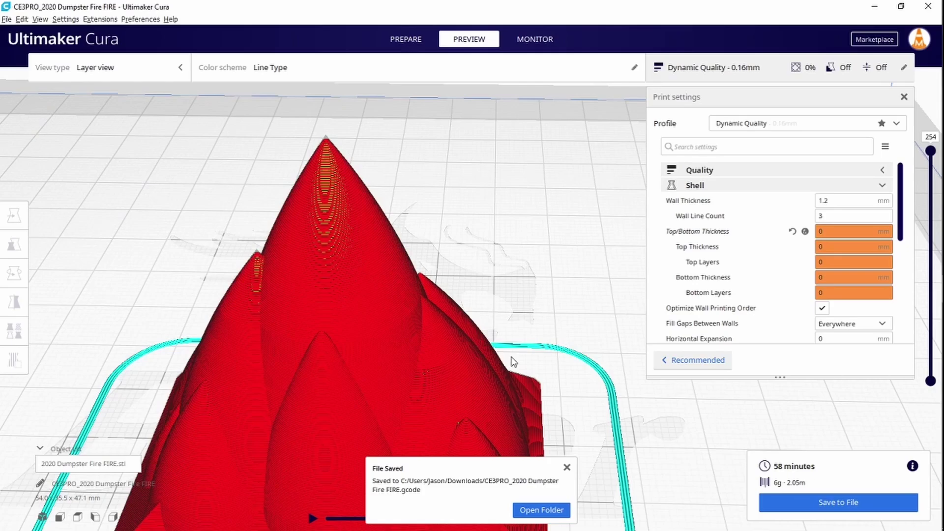
left_click(566, 468)
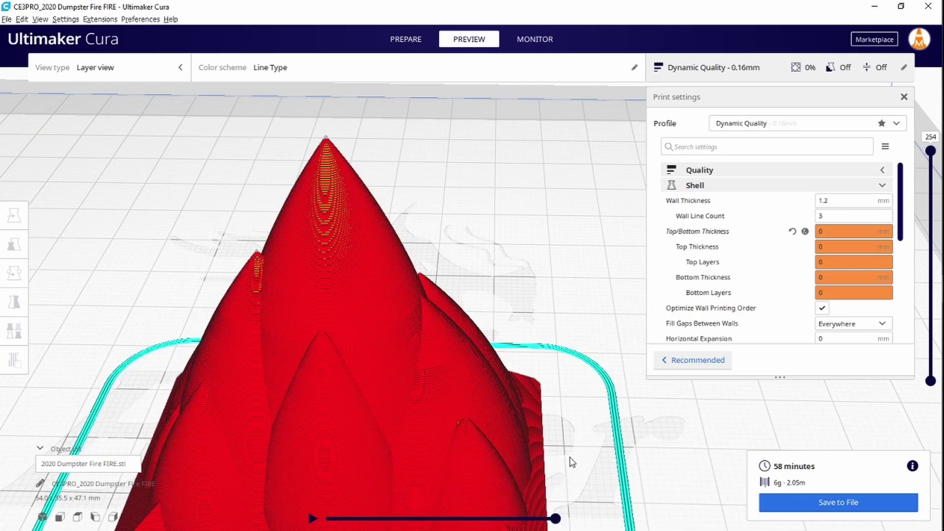